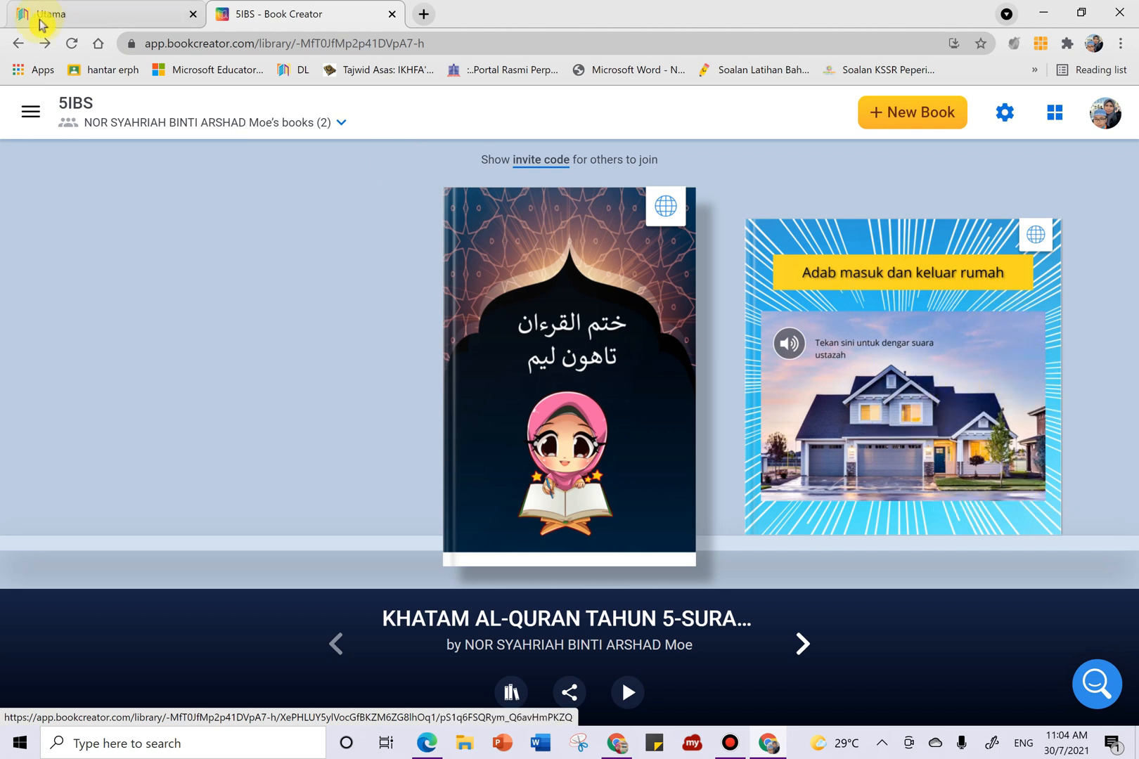
View the DELIMa home page, return to the 5IBS Book Creator library and dismiss the analytics announcement
click(67, 18)
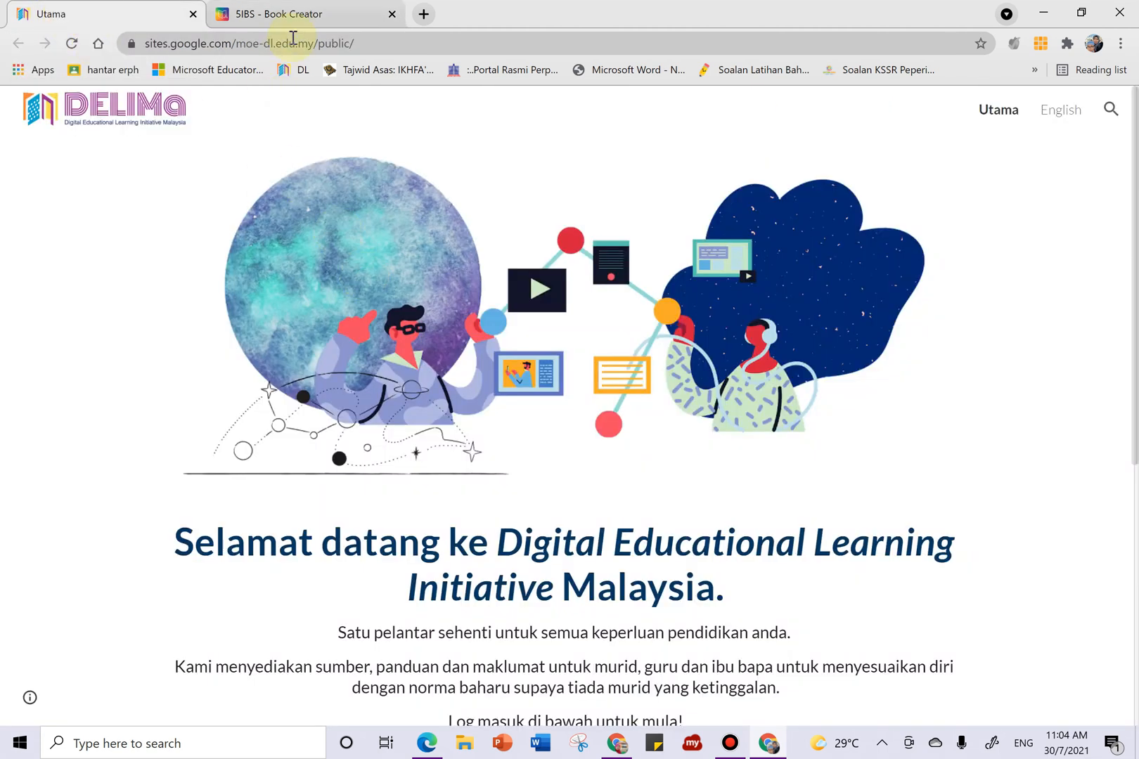
click(316, 20)
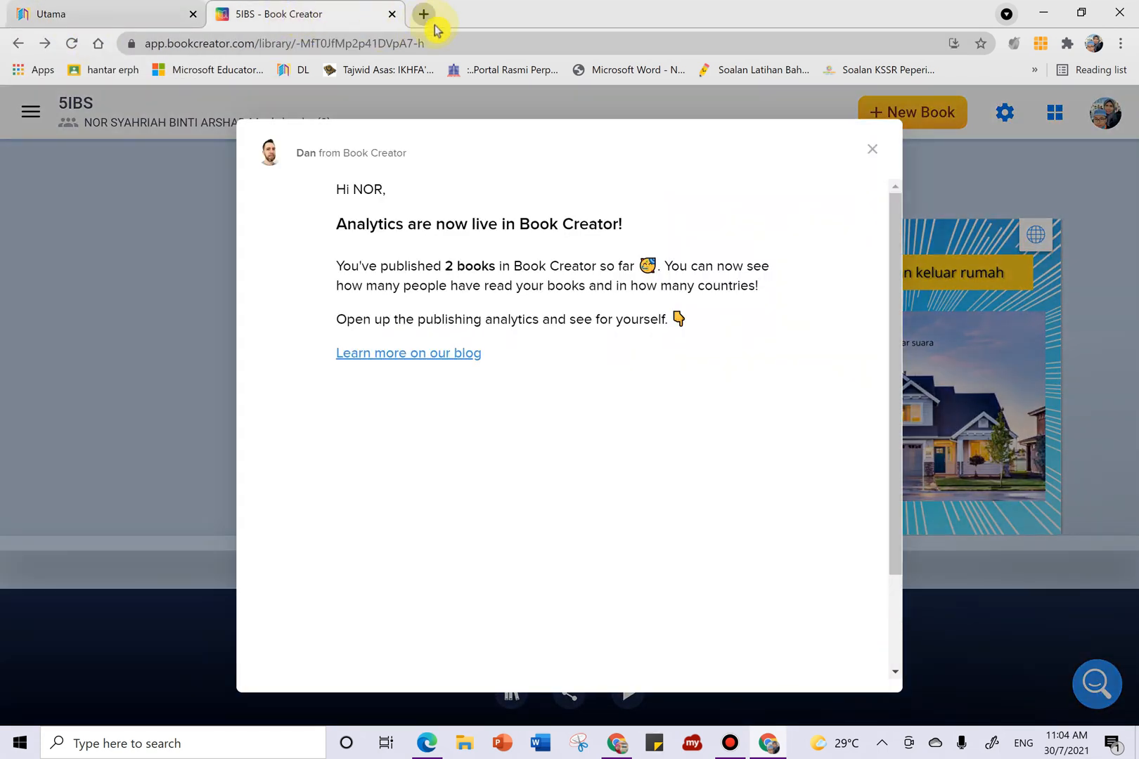
click(871, 149)
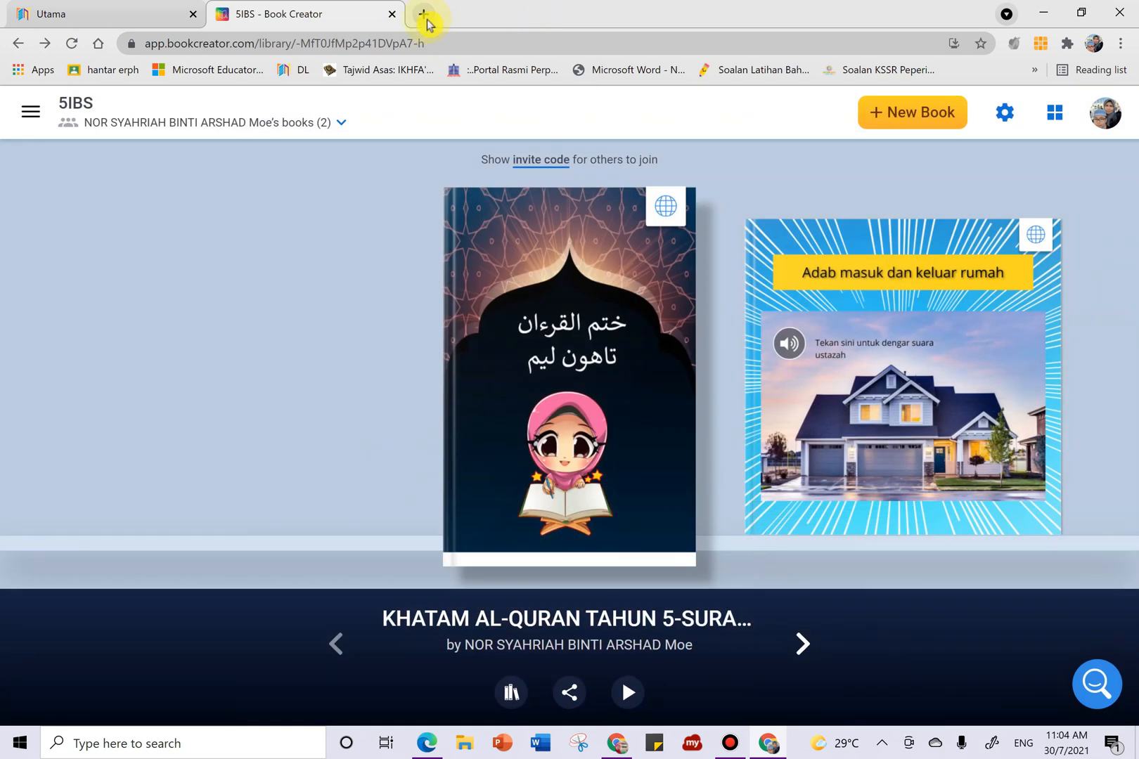
Search for BOOK CREATOR in a new browser tab, open the Book Creator website and proceed through its free-account option
click(425, 16)
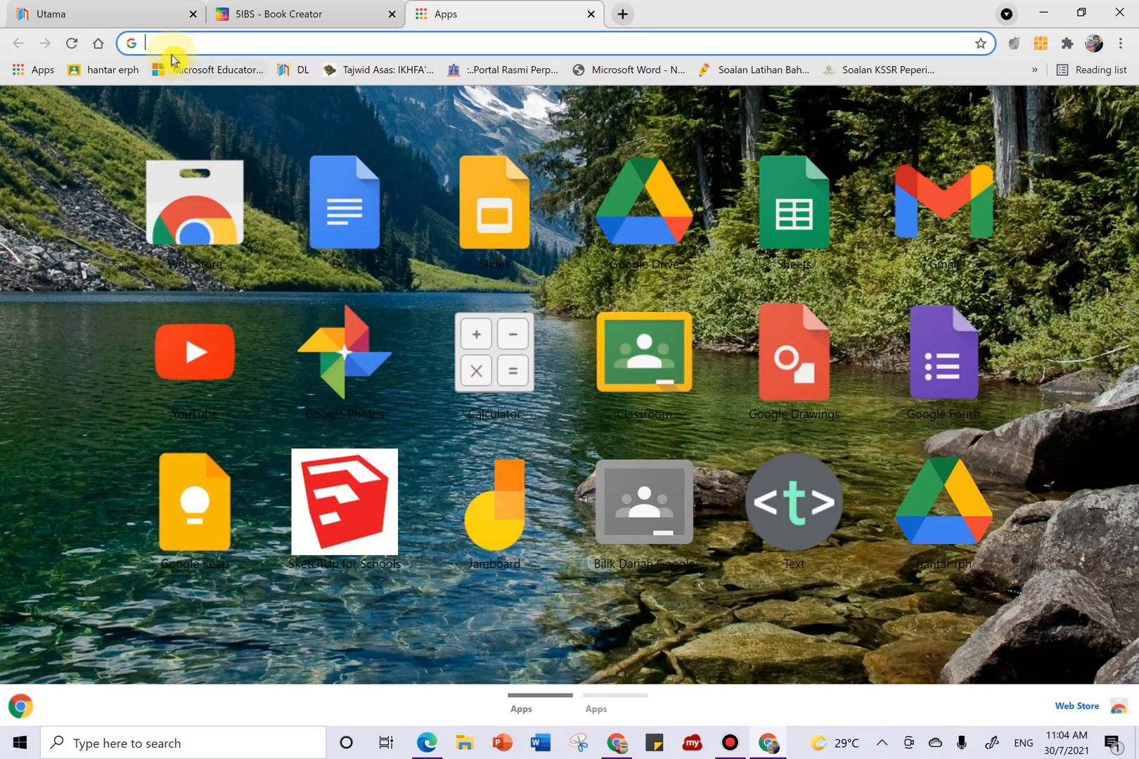
text(book CREATOR)
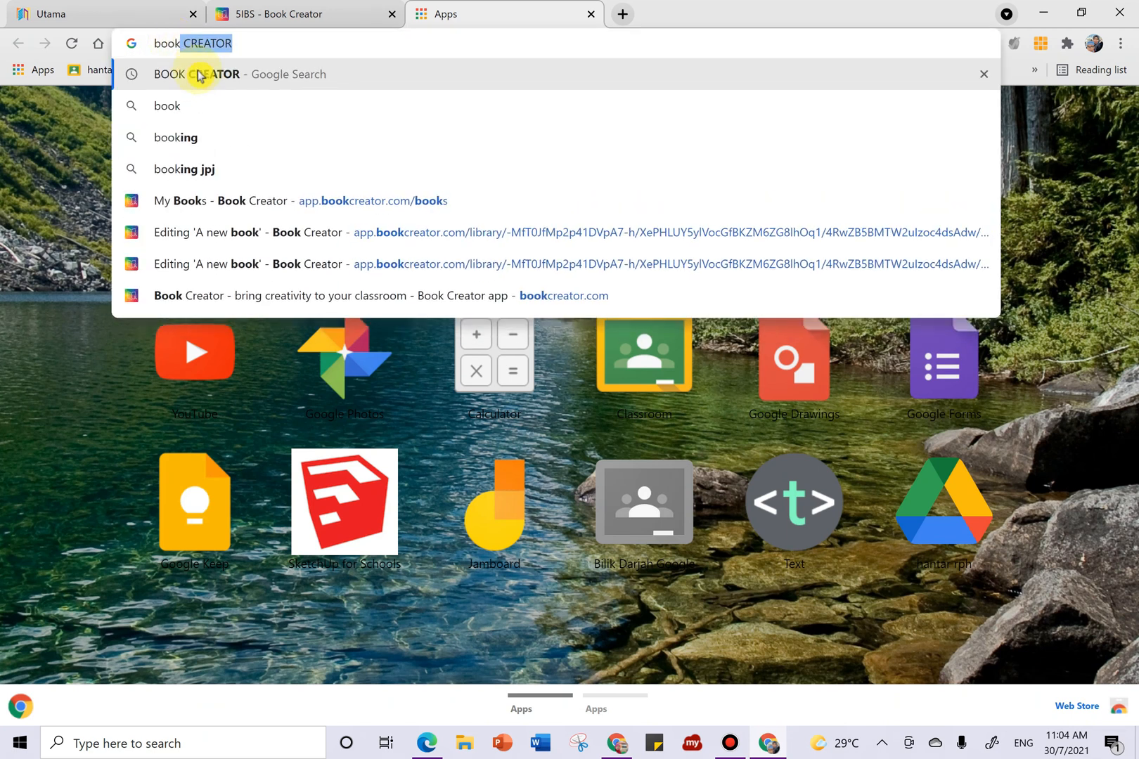
click(199, 75)
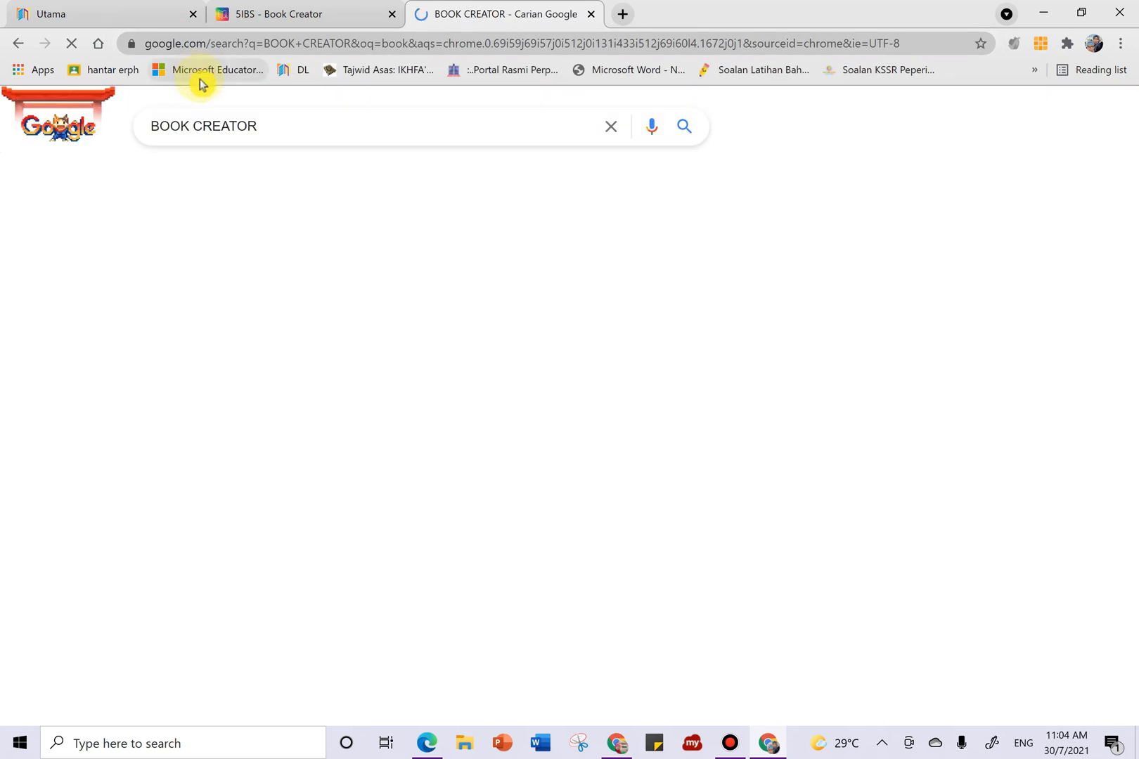
click(272, 268)
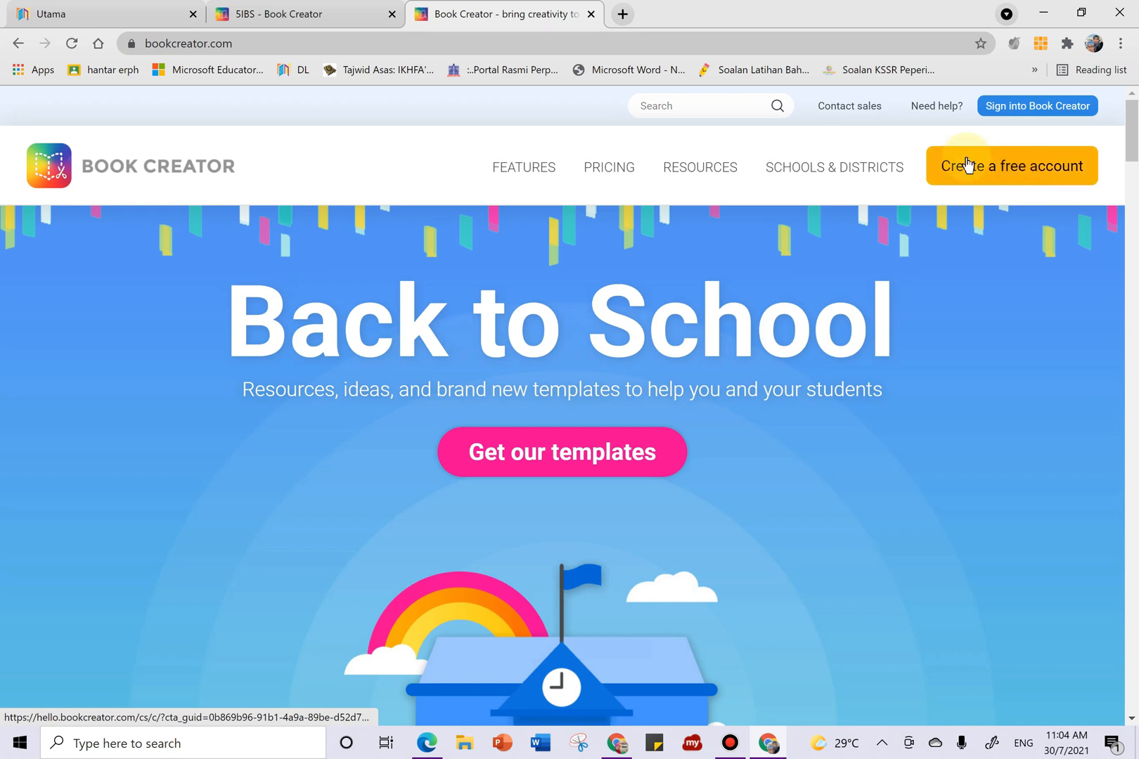
click(992, 171)
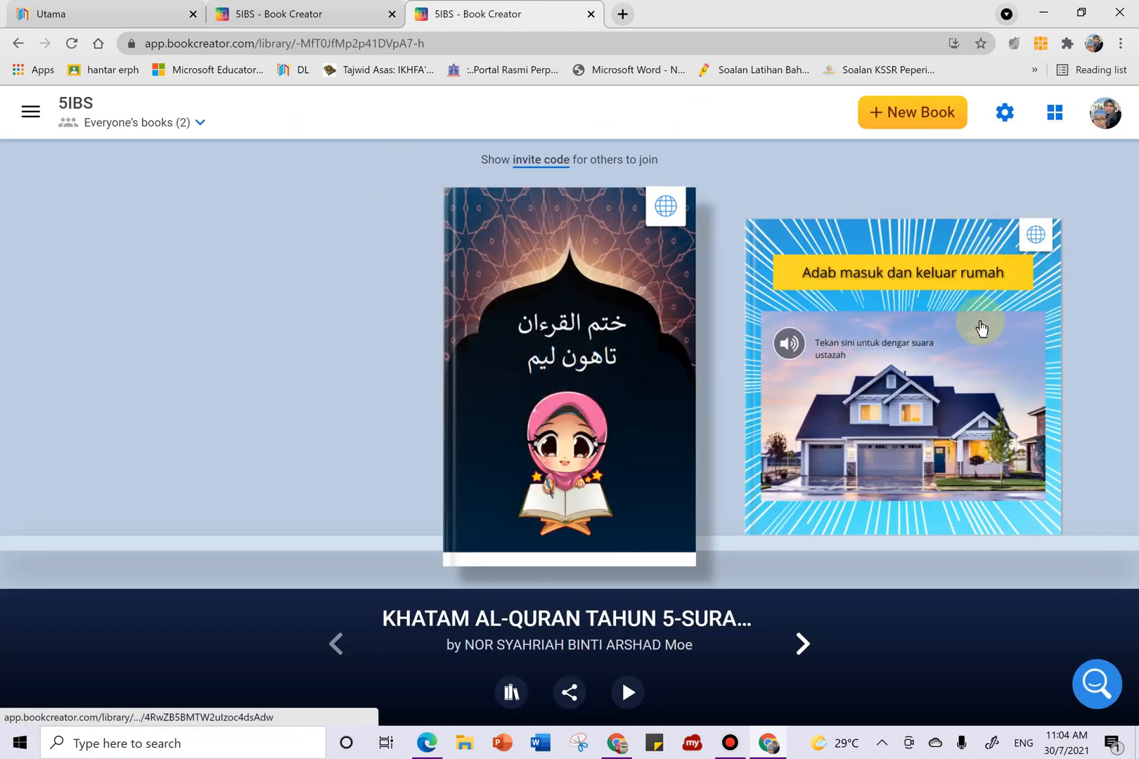
Open the KHATAM AL-QURAN TAHUN 5 book for editing and view pages 2 and 3
mouse_move(588, 274)
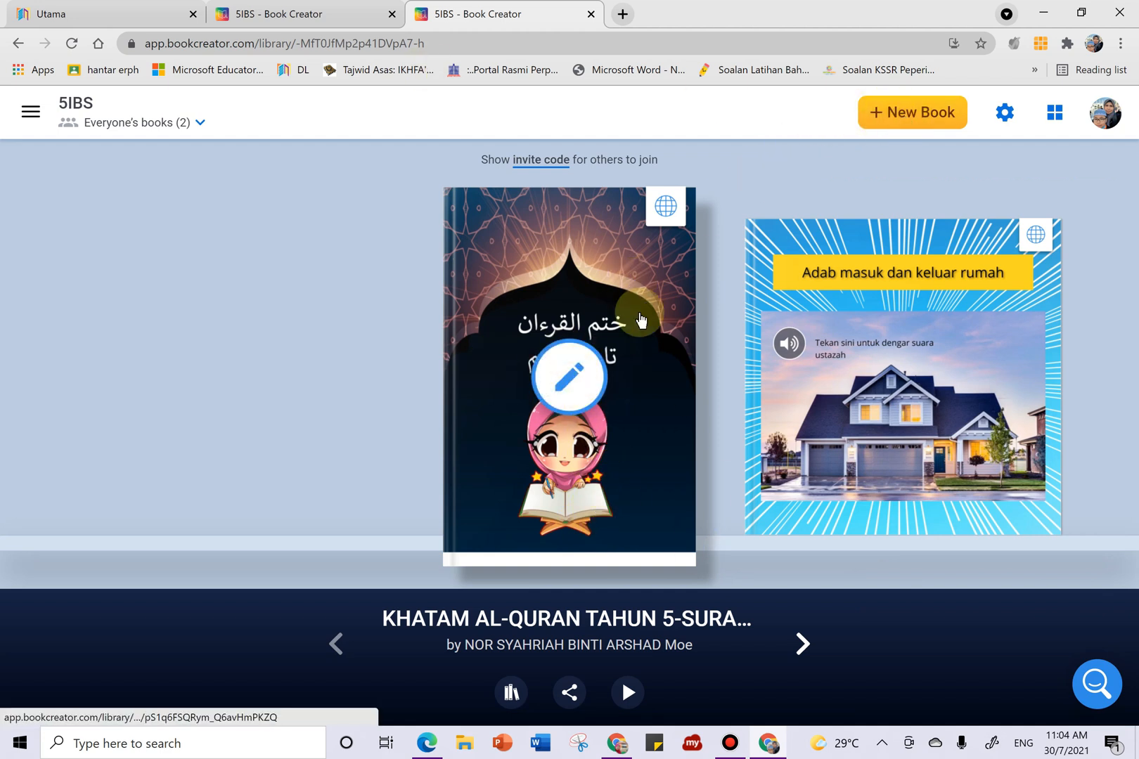
click(657, 355)
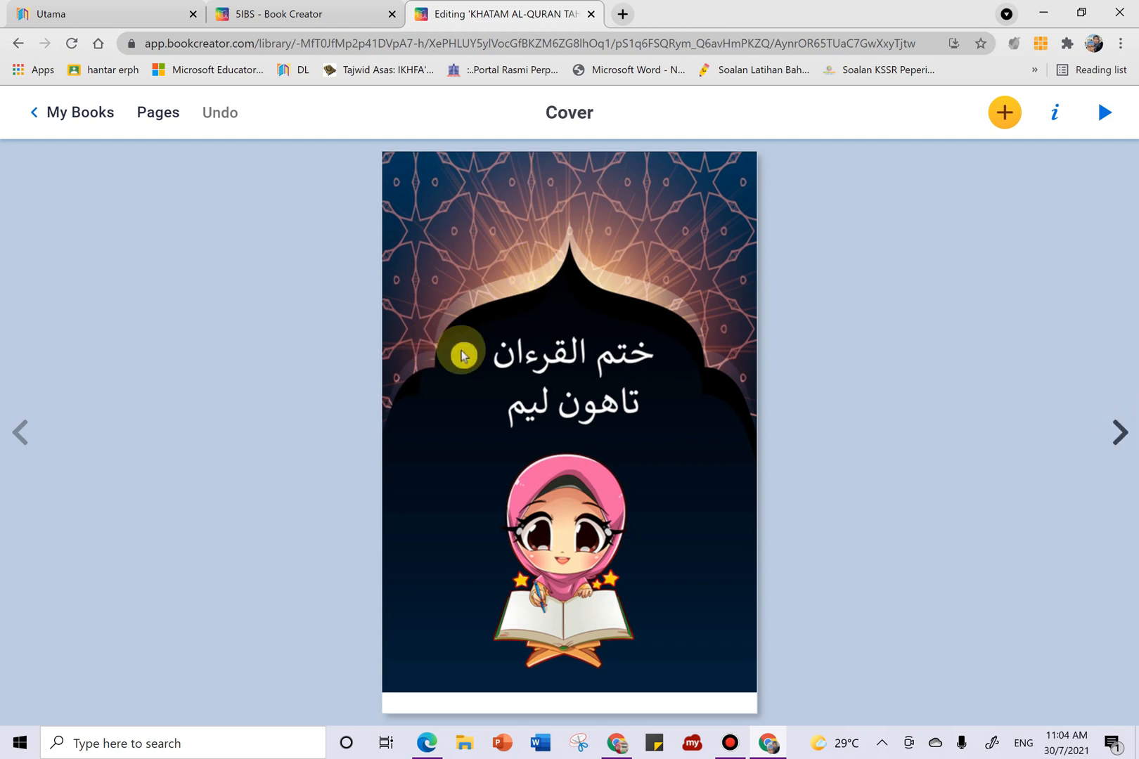
click(1119, 433)
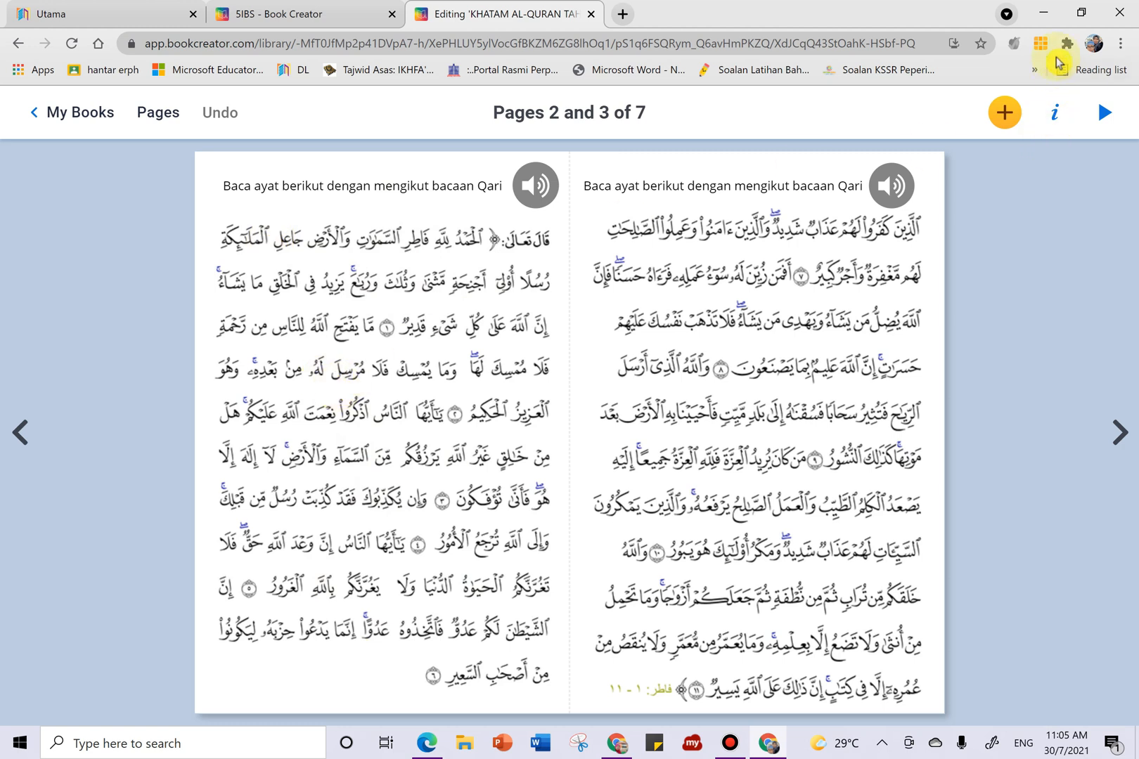
Minimise the browser and launch the مصحف المدينة النبوية للنشر الحاسوبي program from the desktop
click(1042, 12)
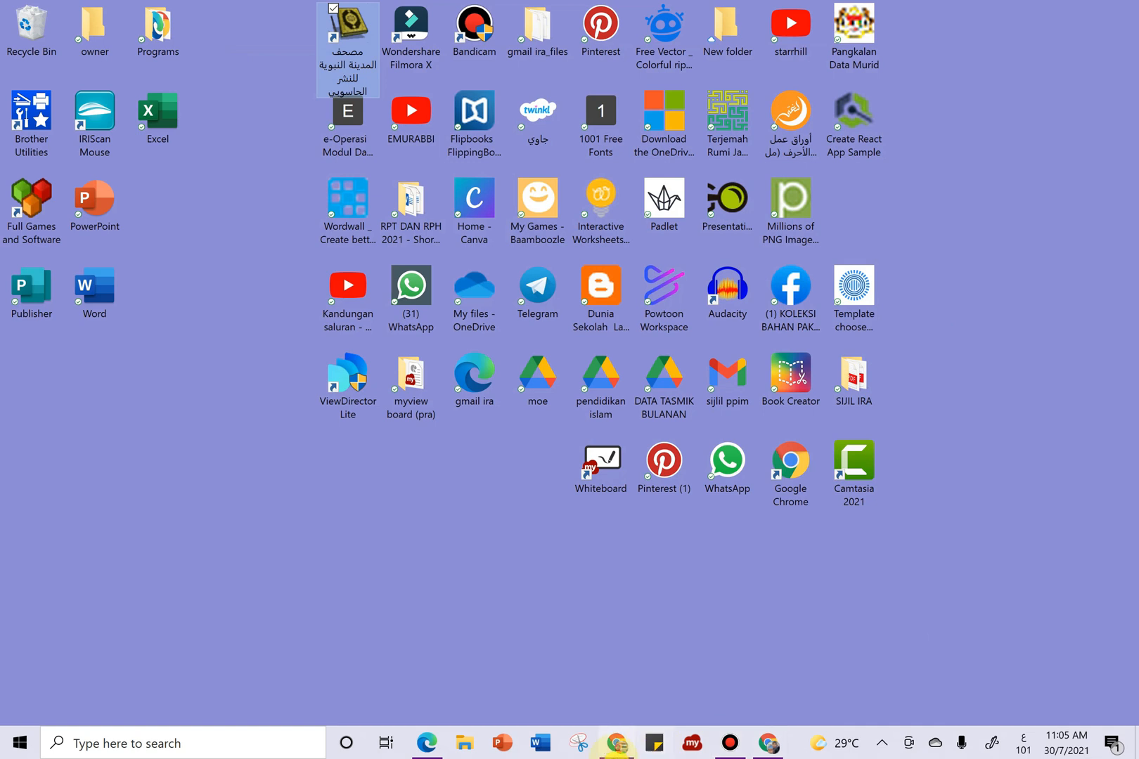
click(776, 749)
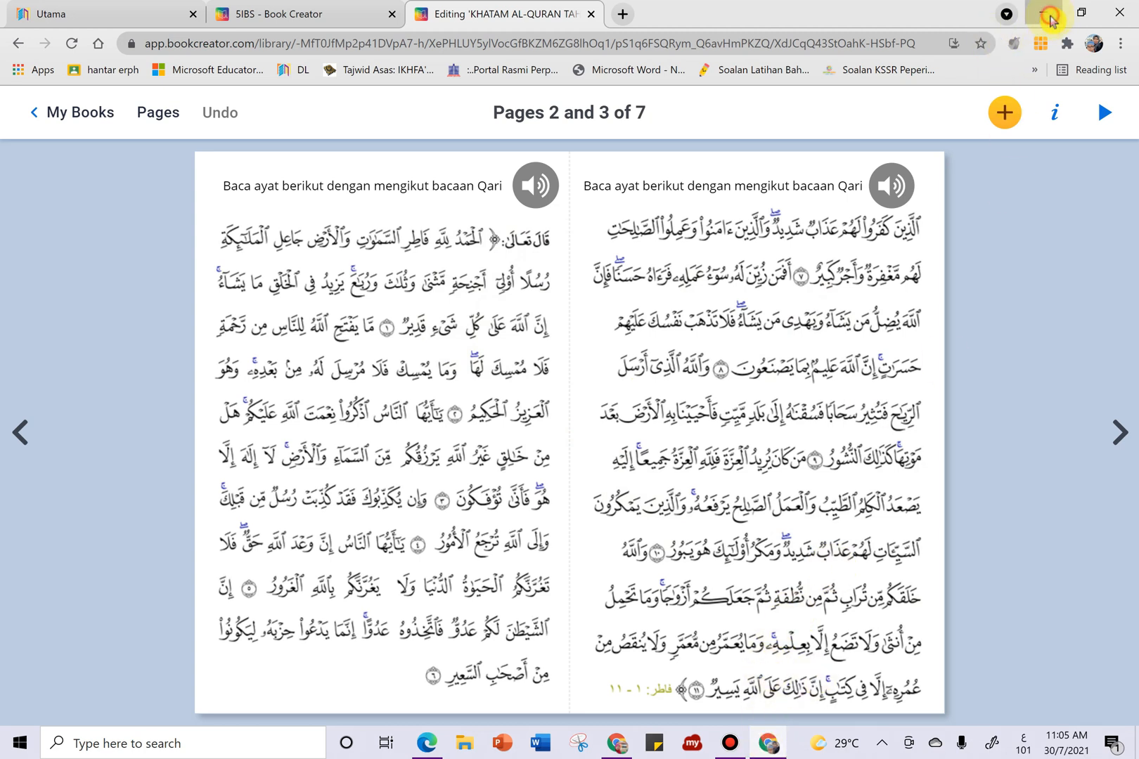
click(1050, 15)
double_click(345, 33)
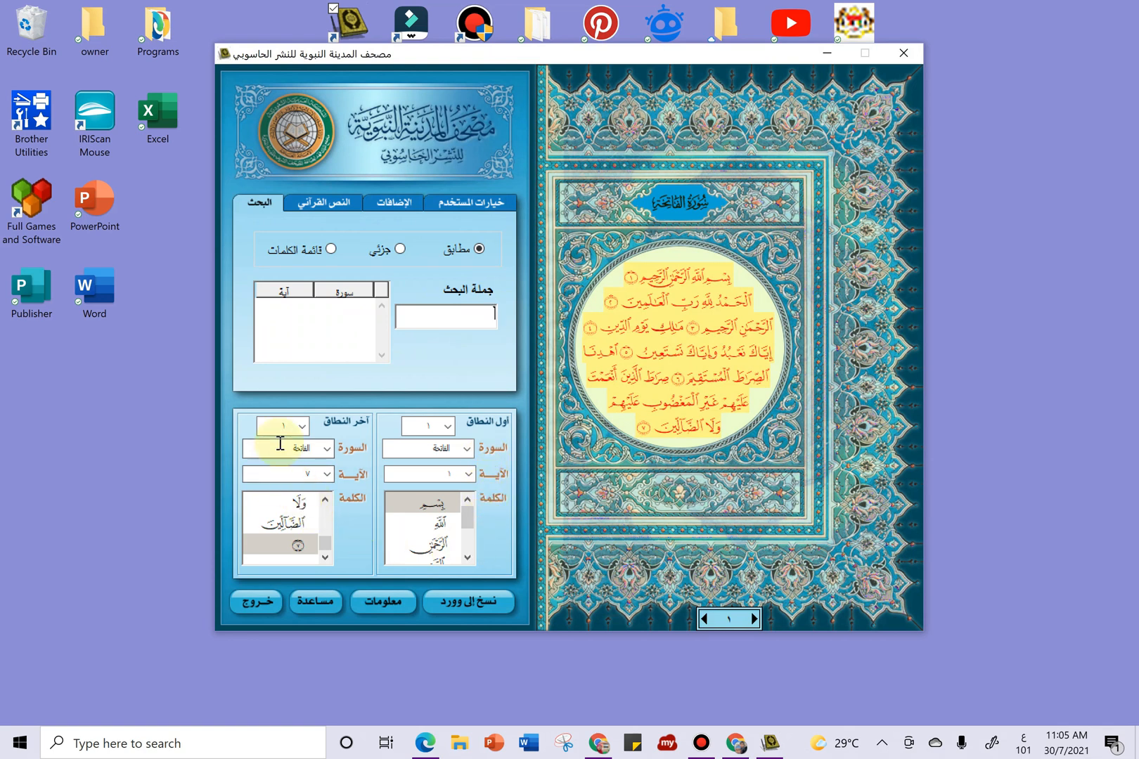
Set both the end and the start of the Quran text range to surah 3, آل عمران
click(302, 427)
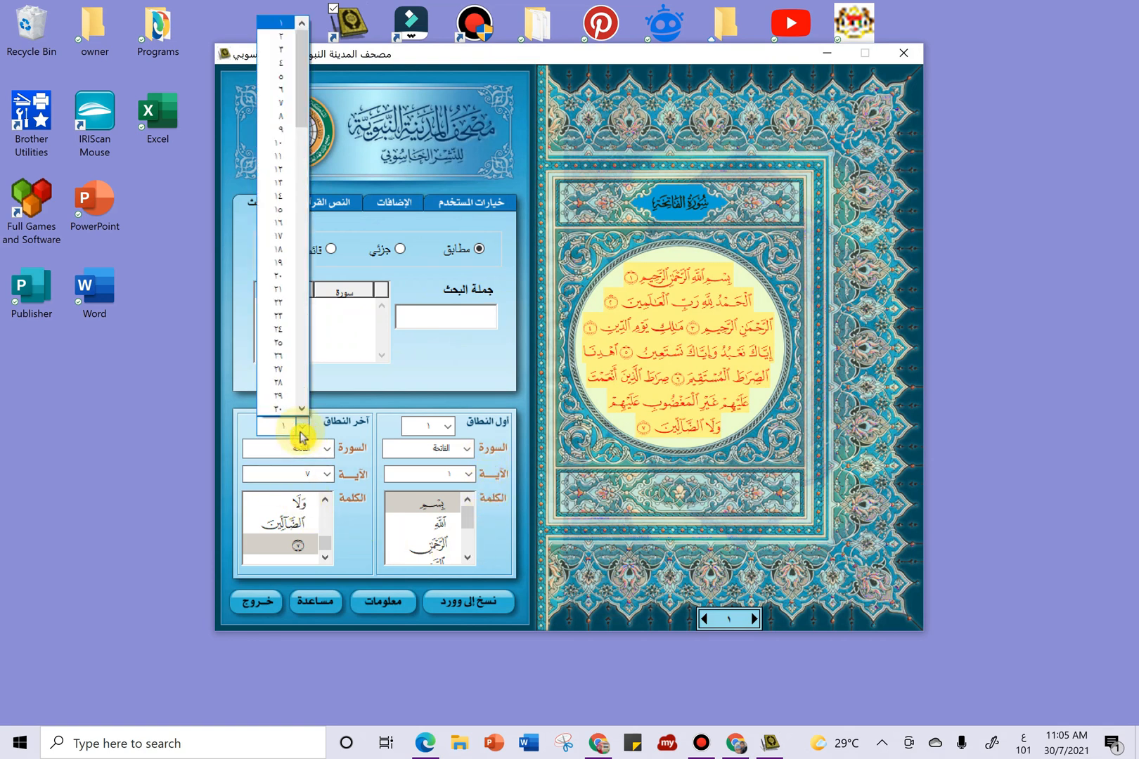
click(273, 48)
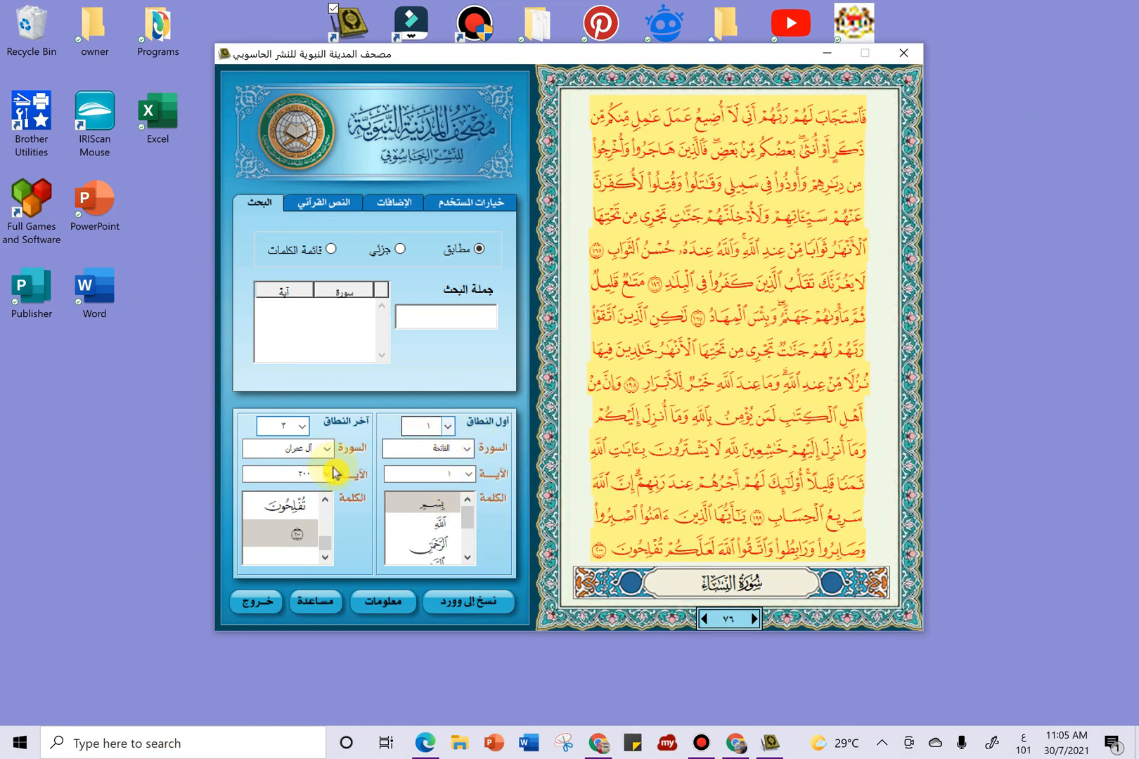
click(448, 428)
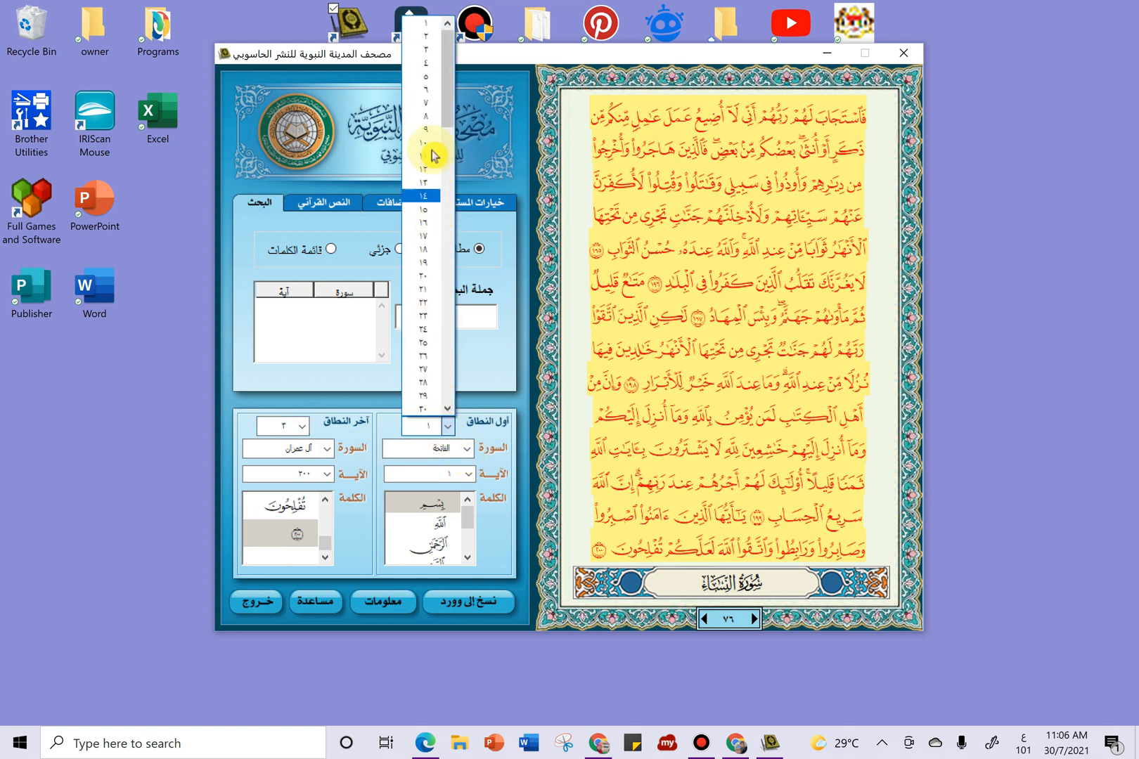
click(415, 35)
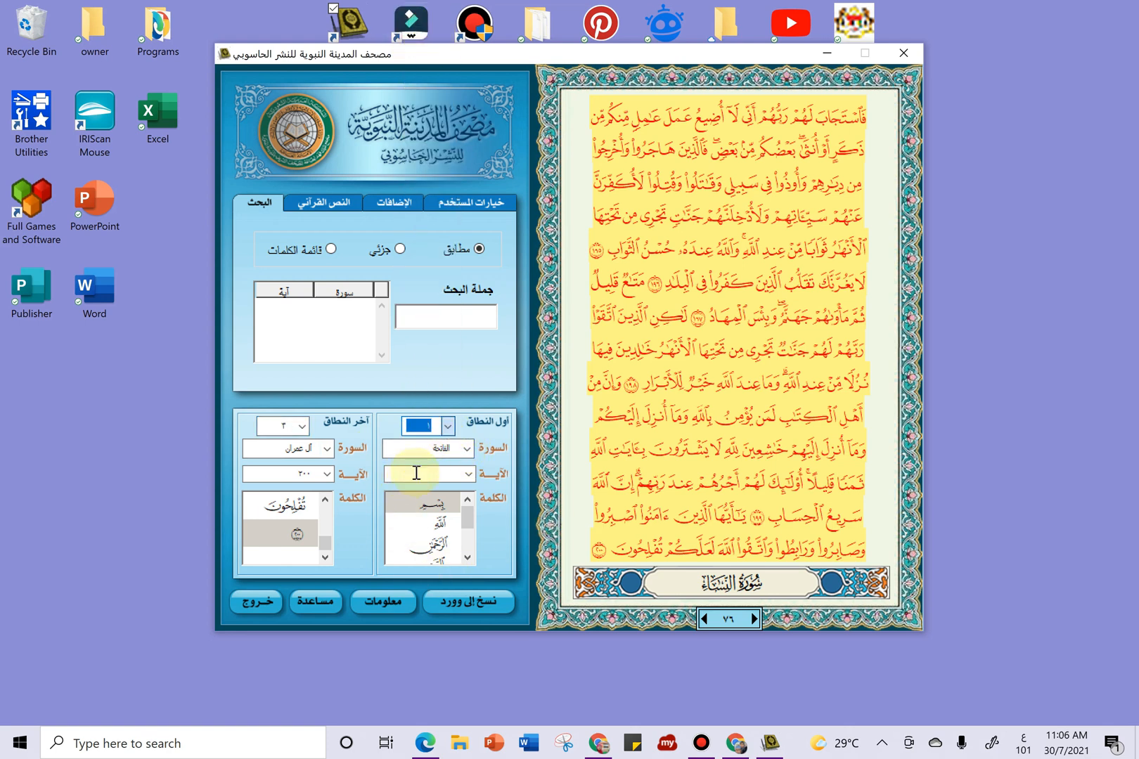
click(448, 426)
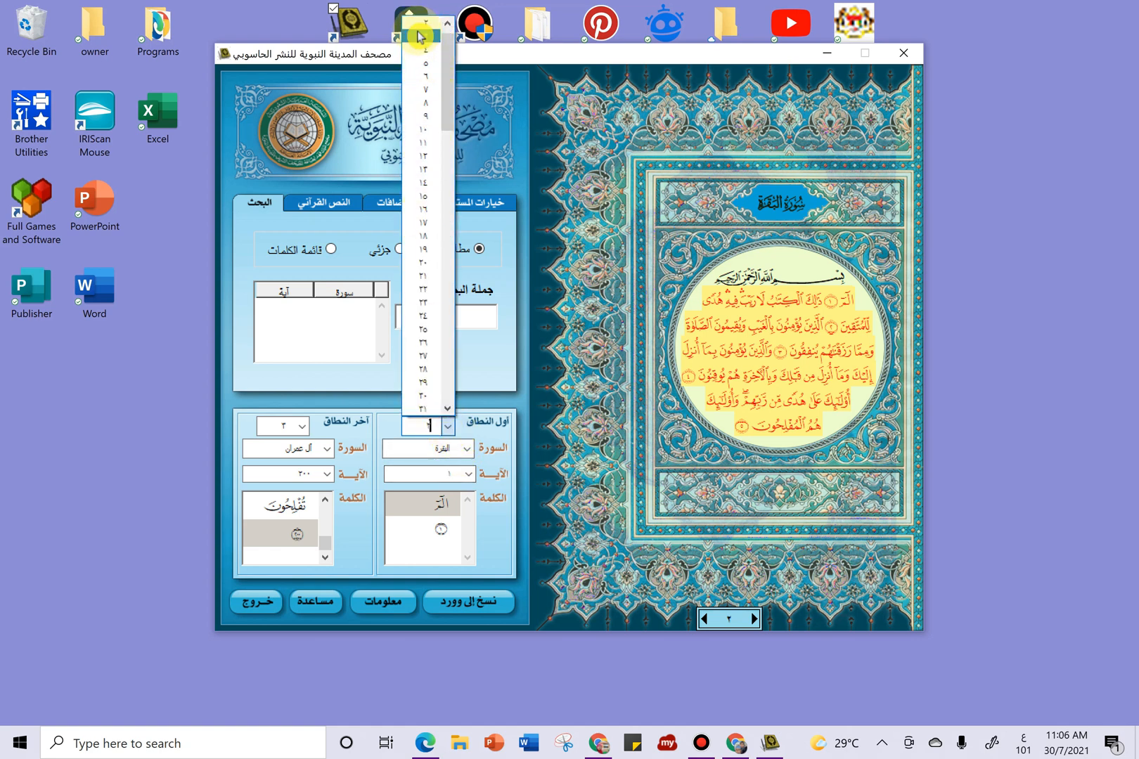
click(419, 35)
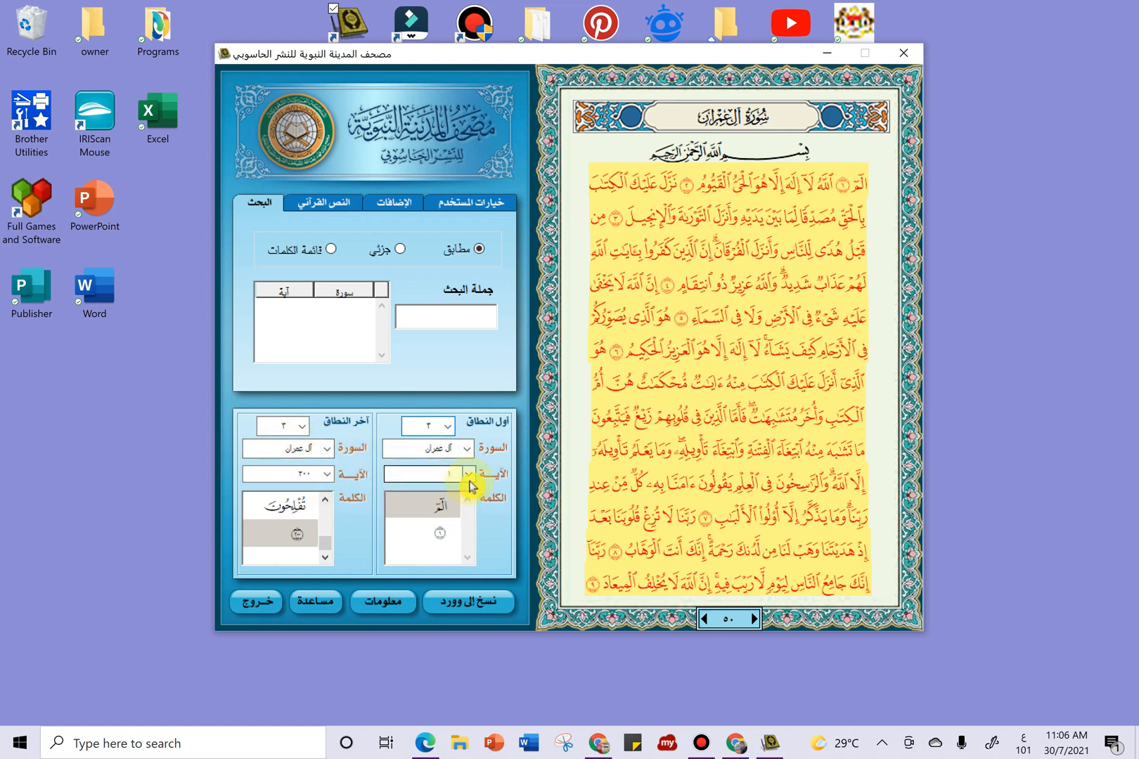
Set the last verse of the selected range in surah آل عمران to 5
click(327, 476)
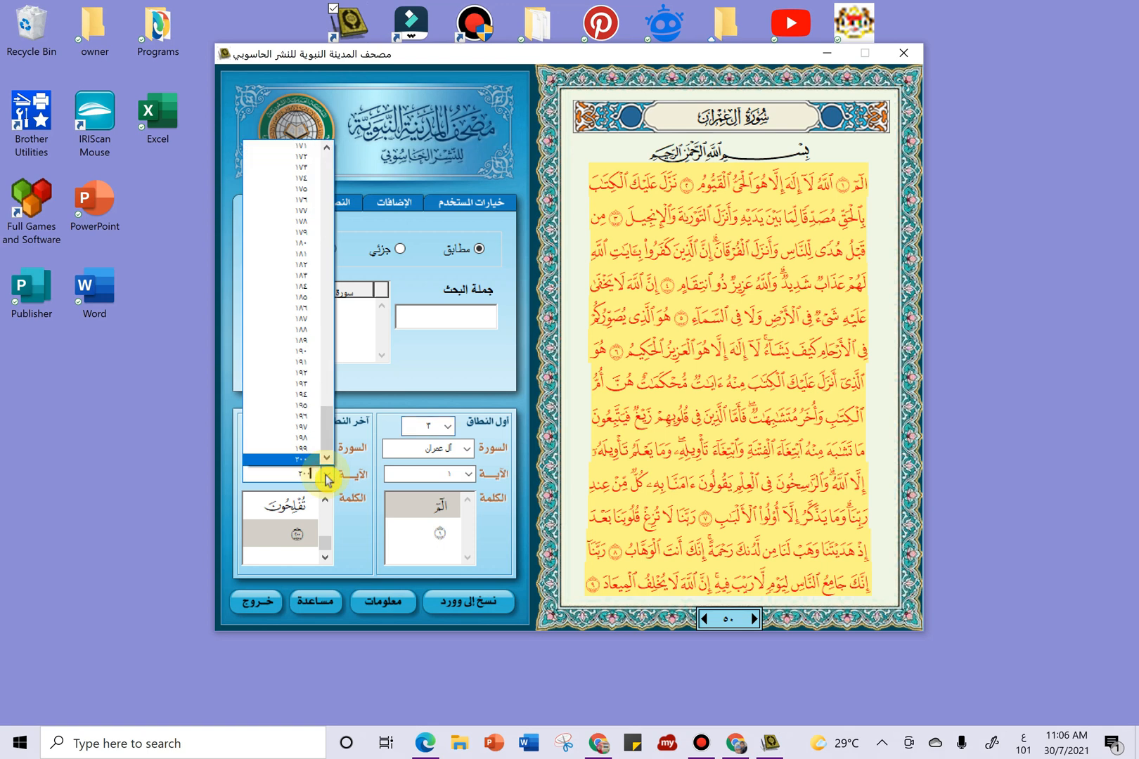
drag(327, 432, 326, 160)
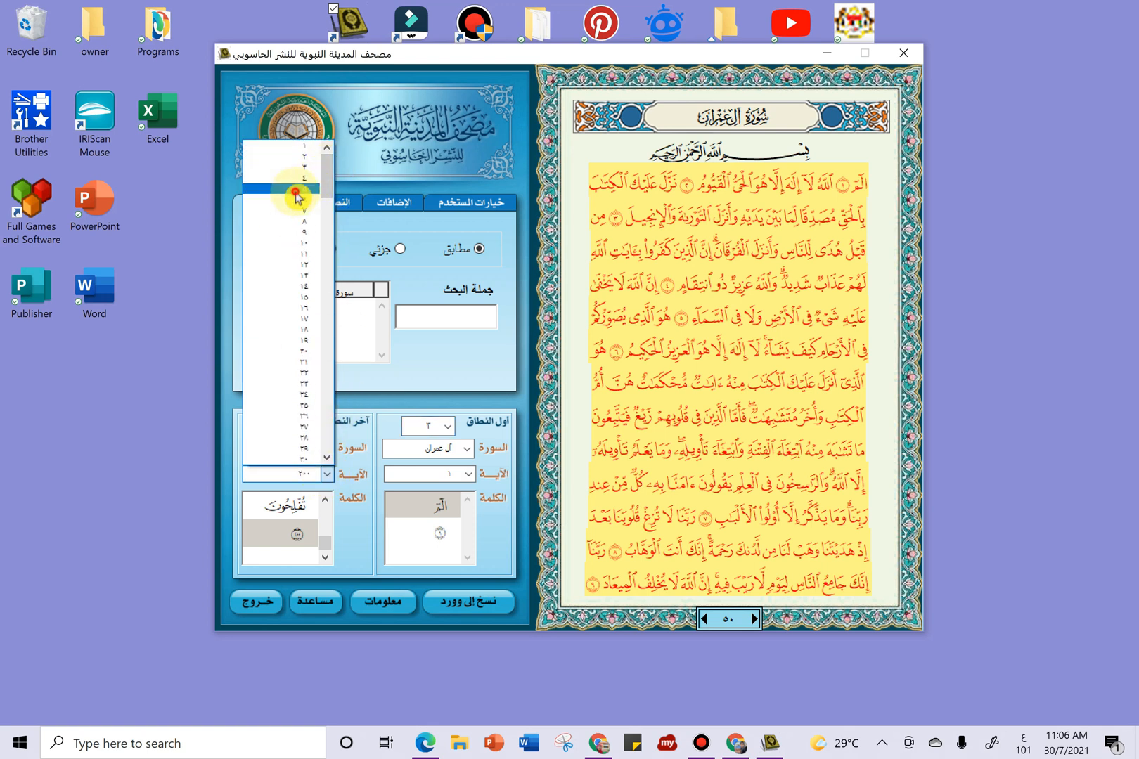
click(308, 189)
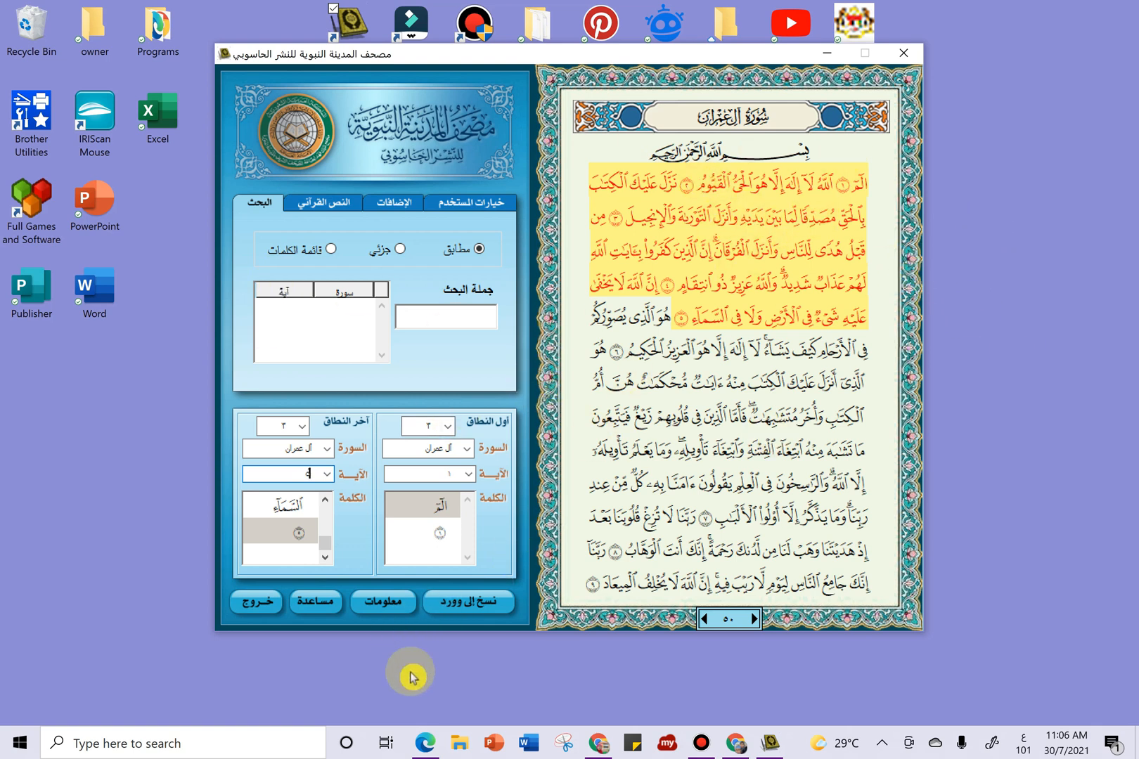
Create a blank Word document and copy verses 1 to 5 of surah آل عمران from the mushaf program into it
click(529, 746)
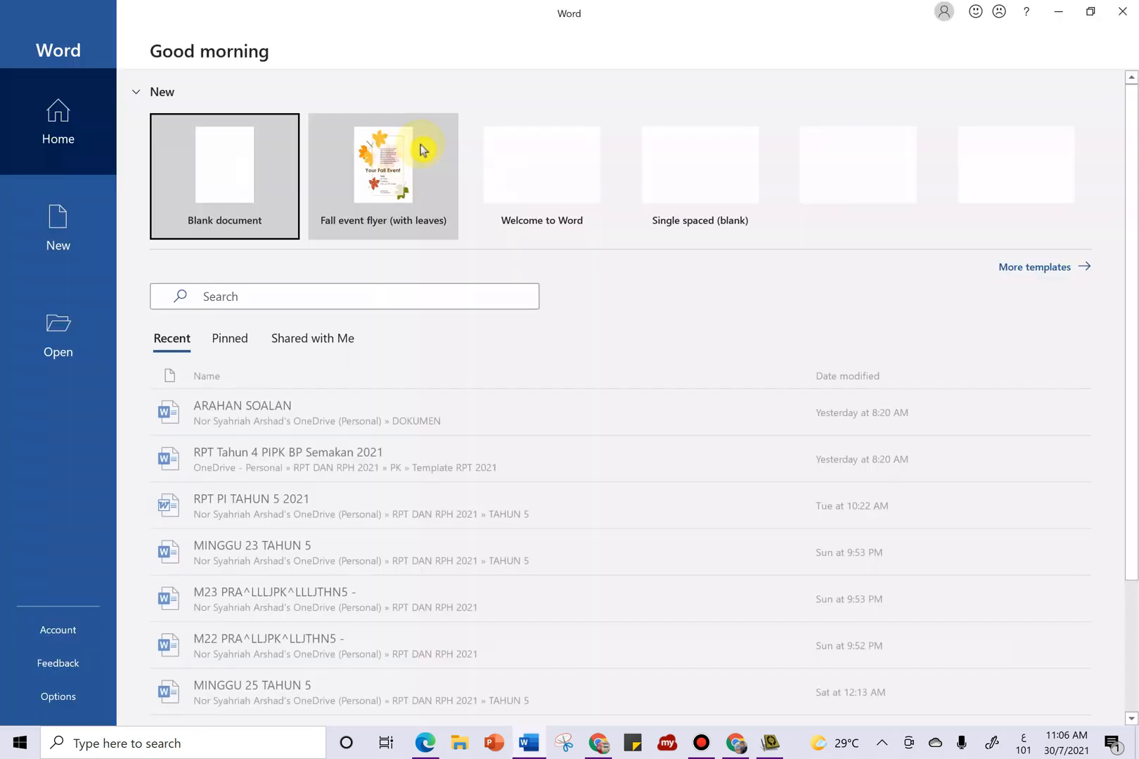
click(199, 176)
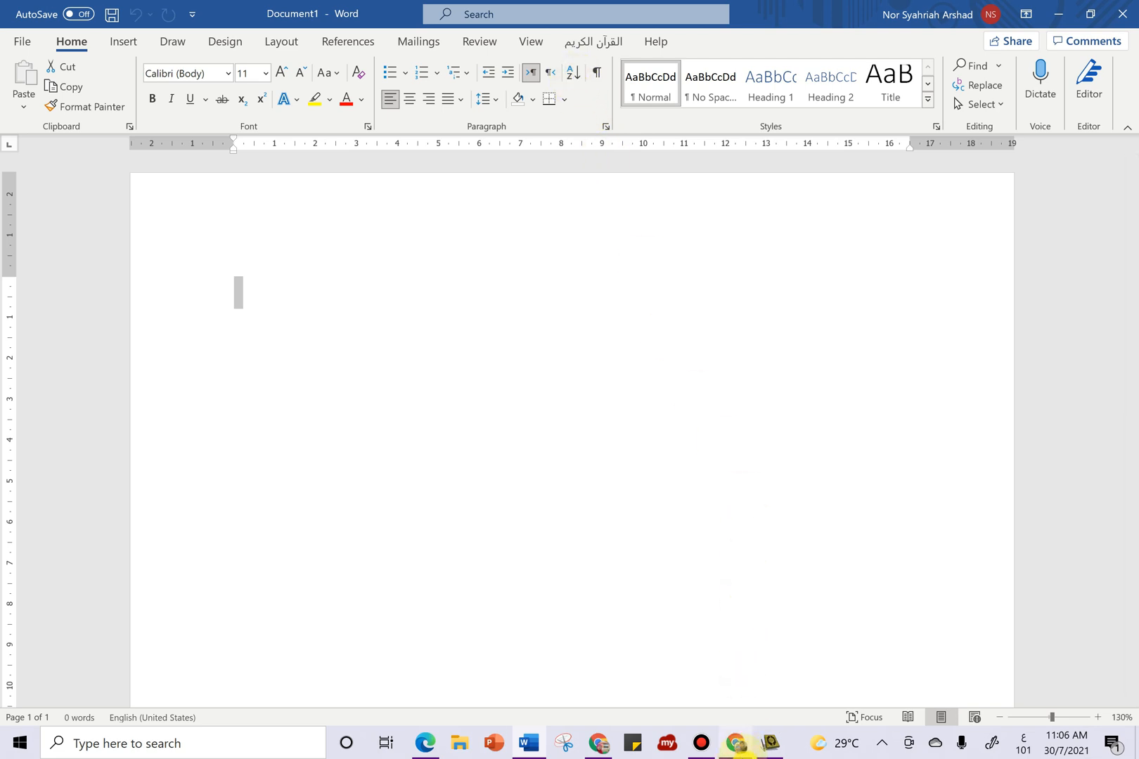
mouse_move(738, 749)
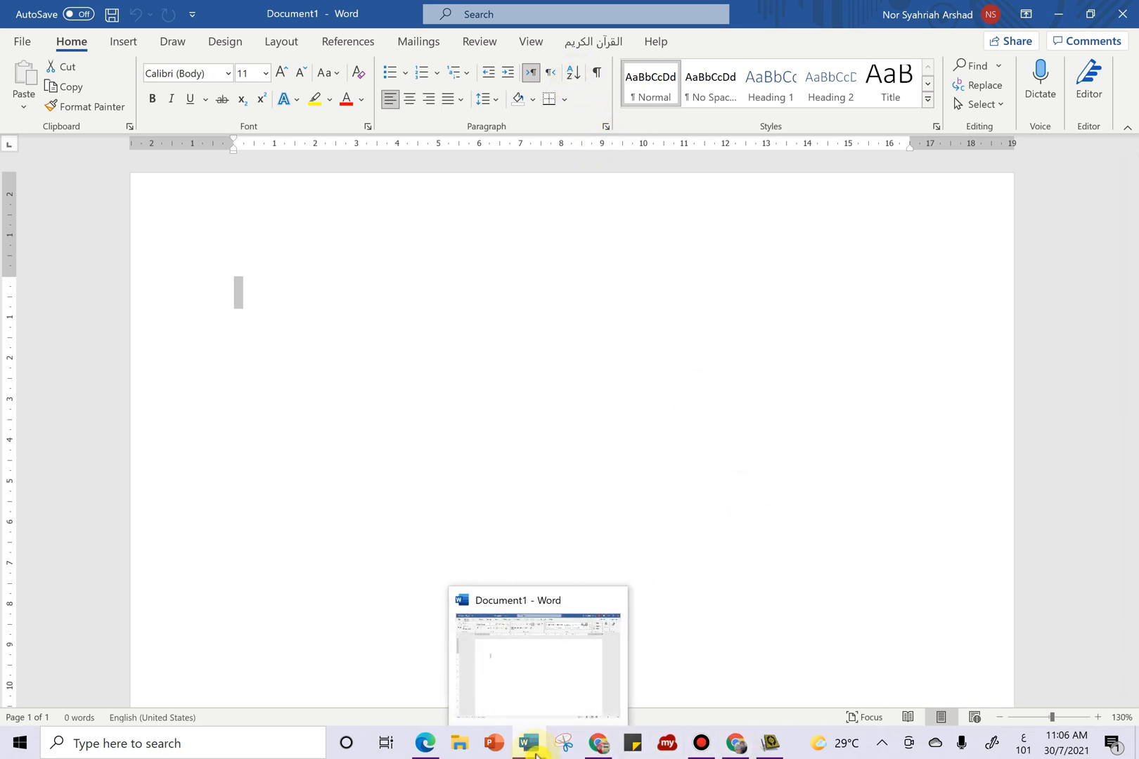
click(769, 742)
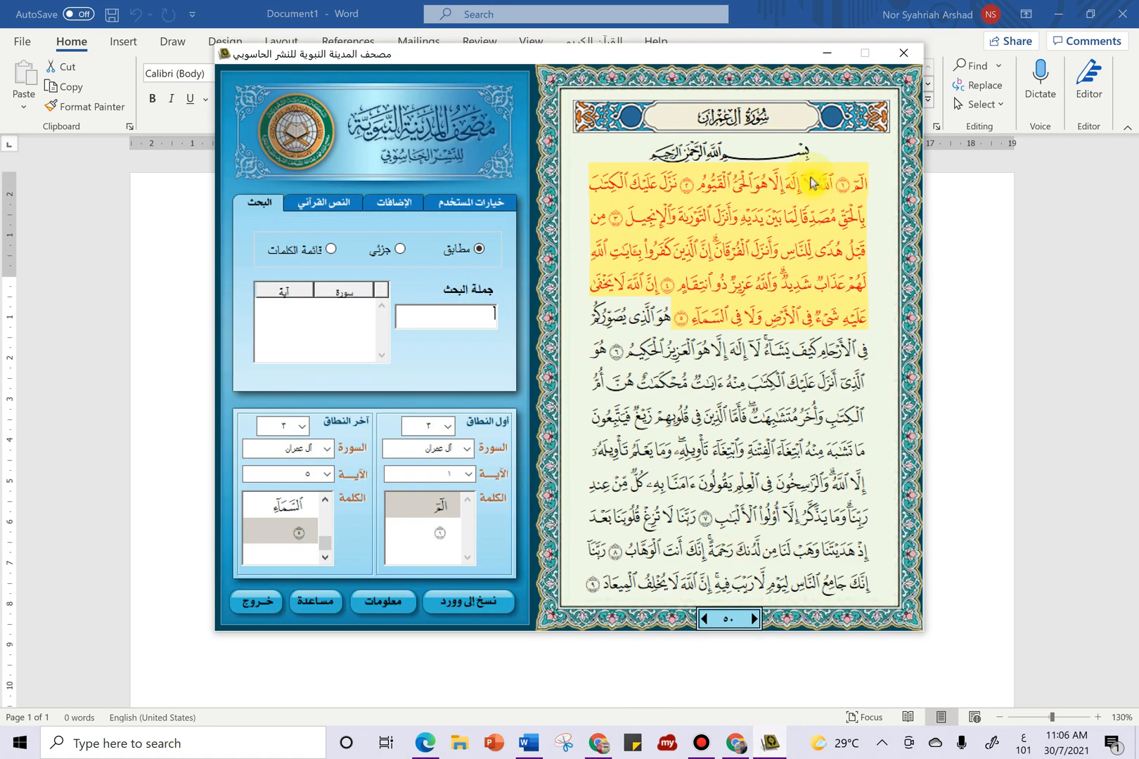
click(477, 609)
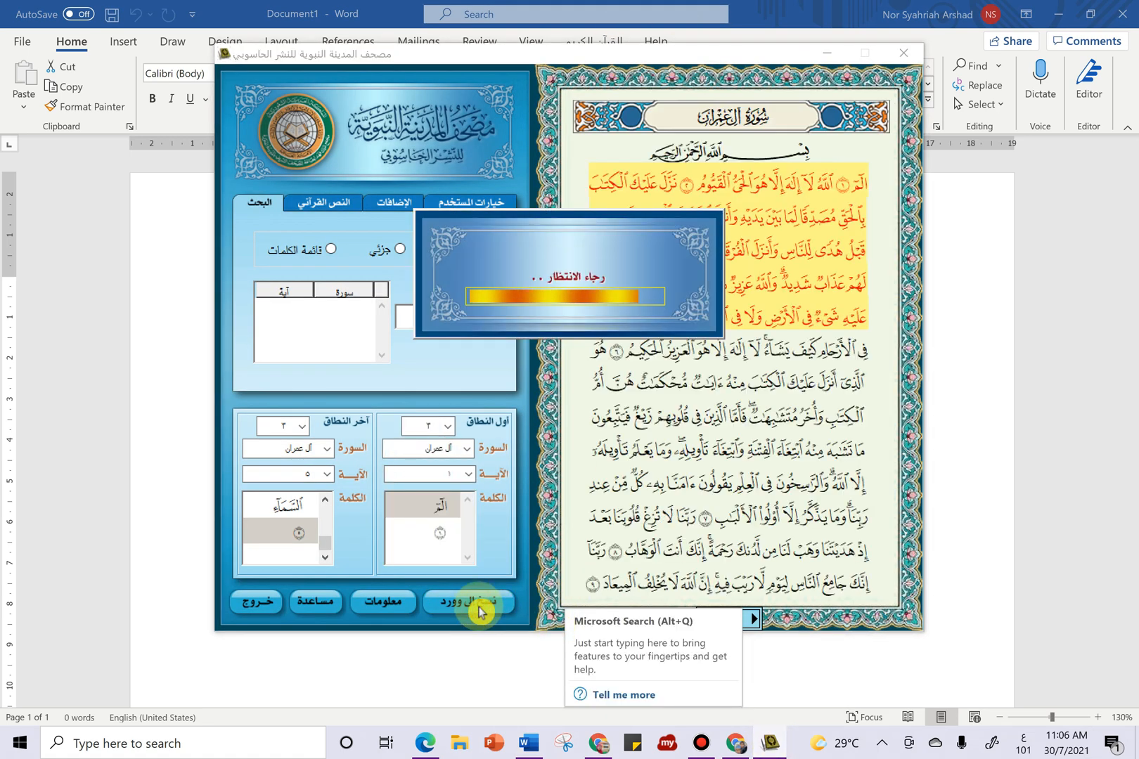
click(827, 53)
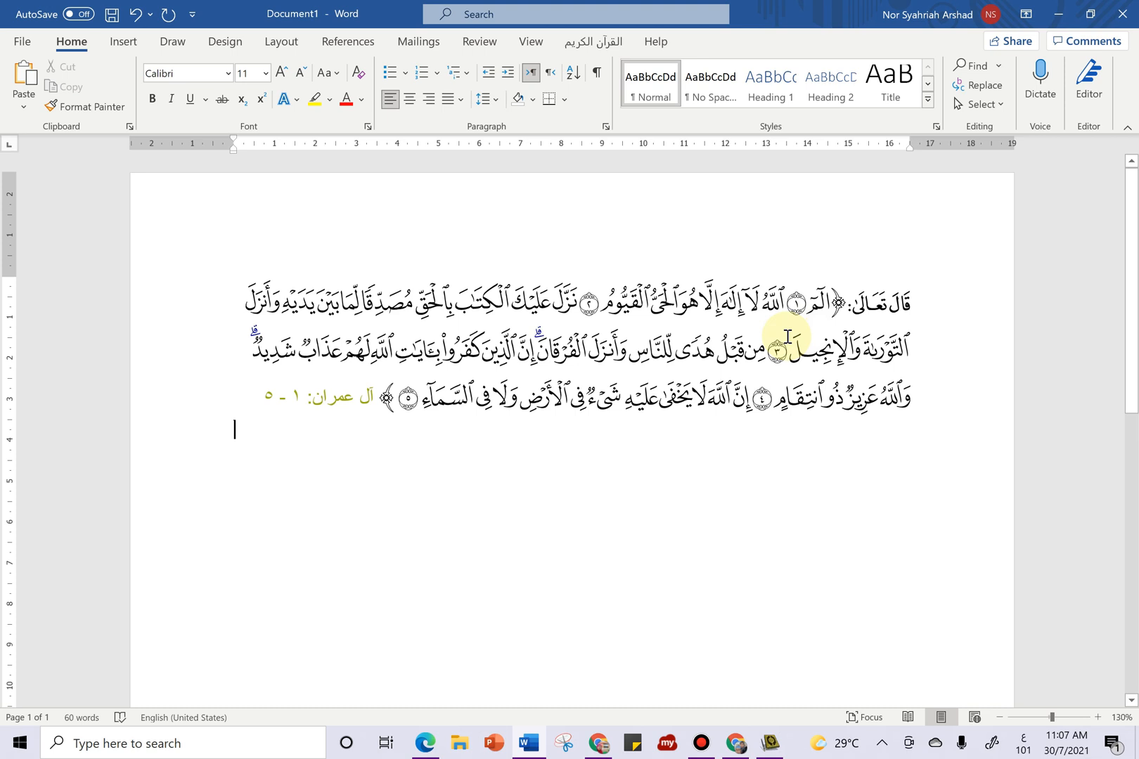
Select the inserted Quran verses, view the editing options for them, and clear the selection
drag(911, 299, 310, 448)
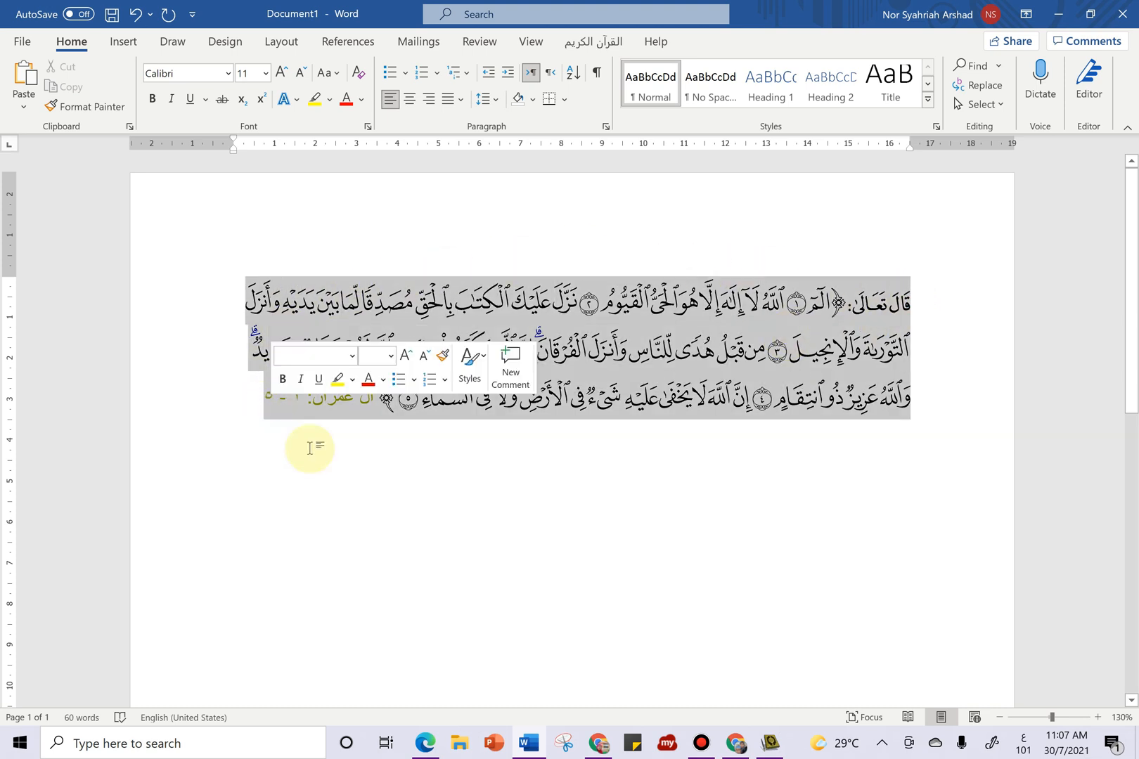
click(351, 497)
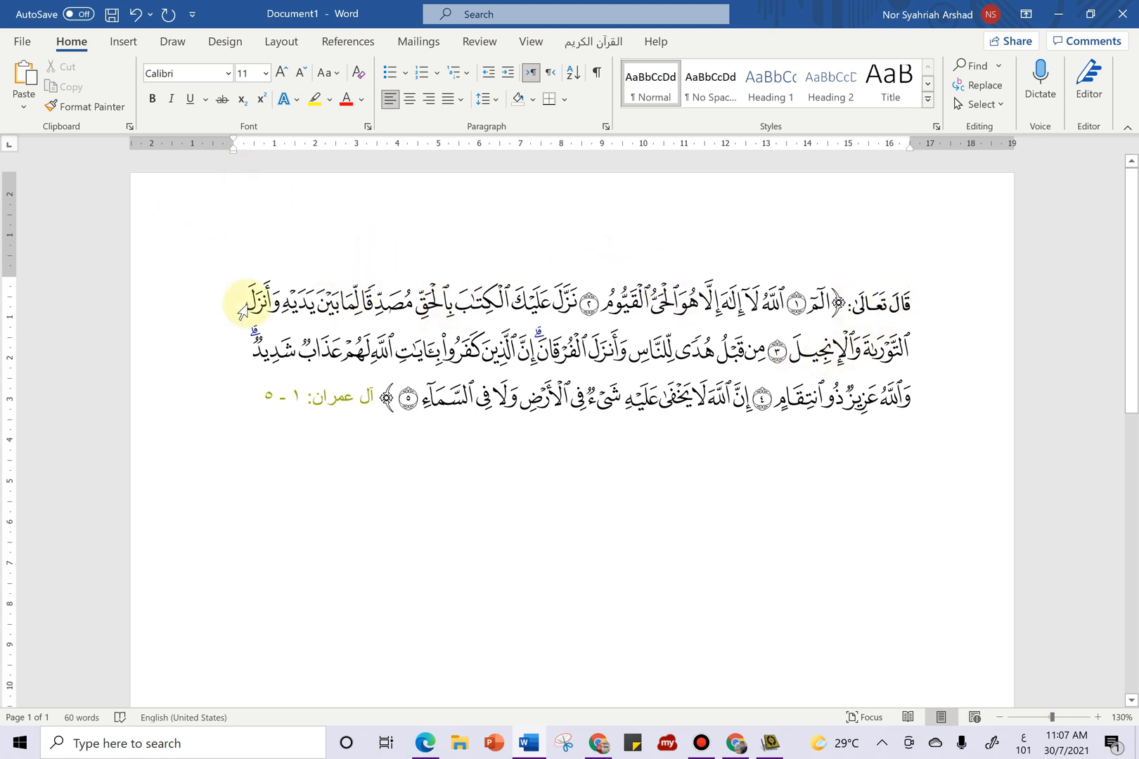
click(292, 320)
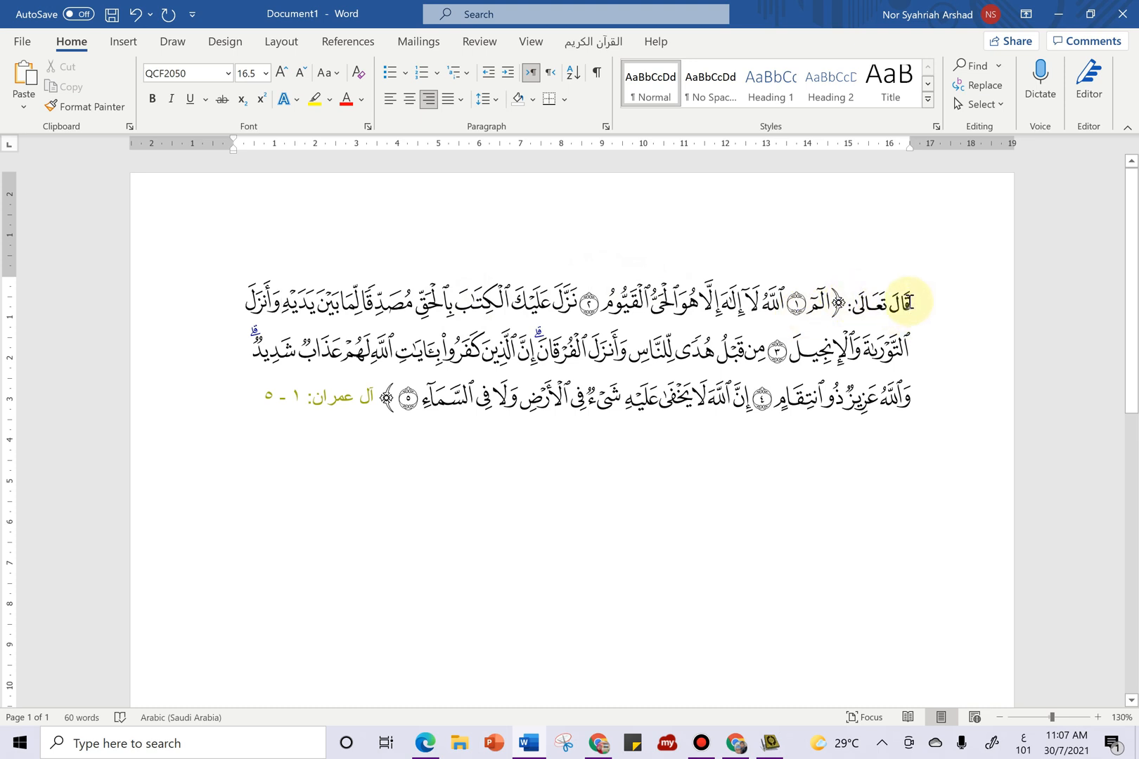
drag(907, 303, 275, 391)
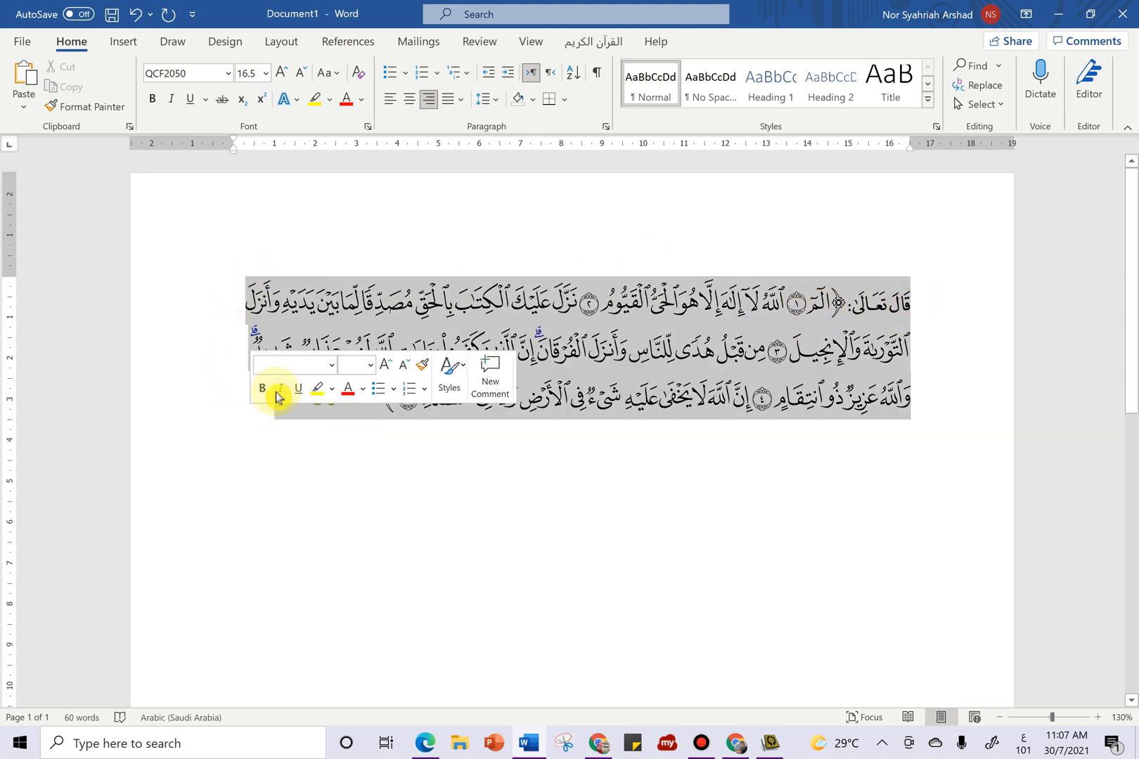
right_click(347, 327)
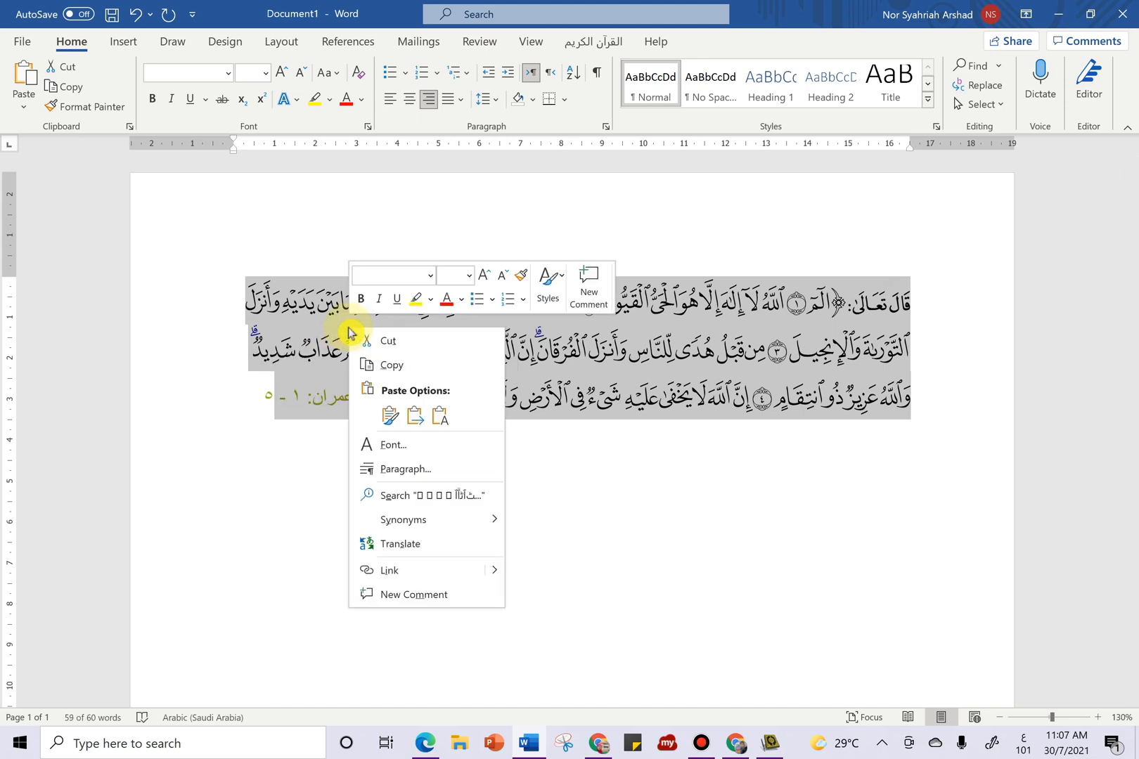
click(644, 524)
click(494, 379)
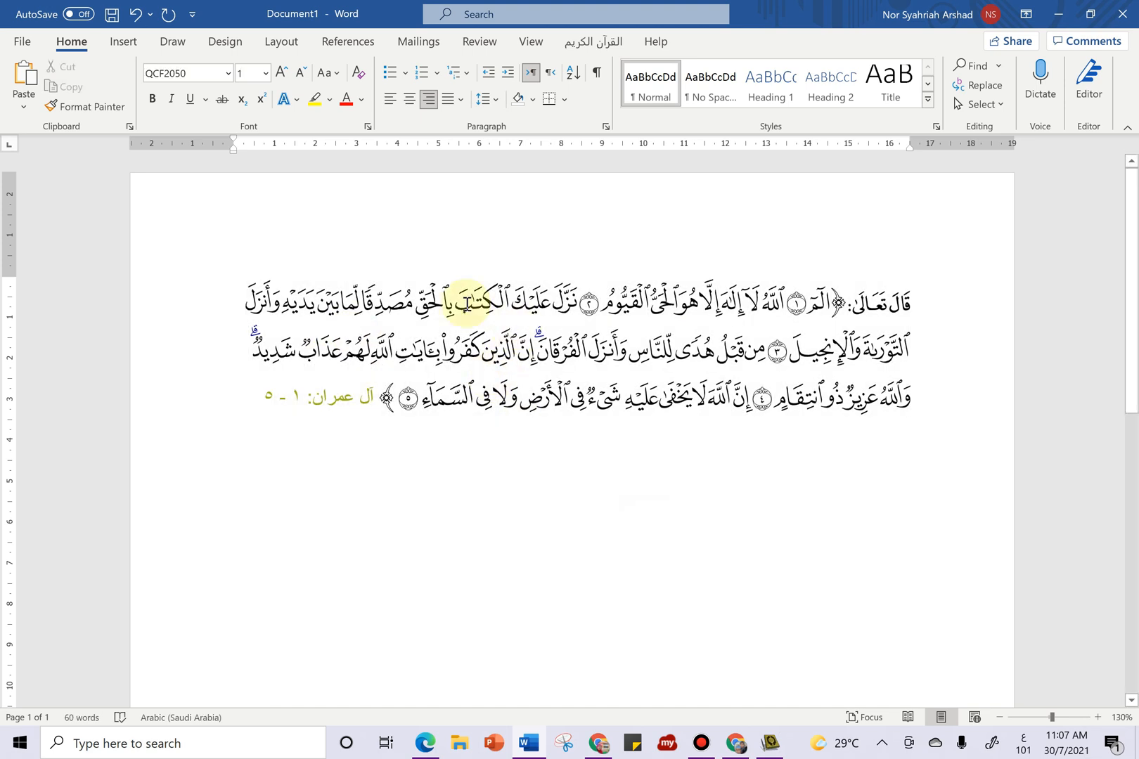
click(125, 43)
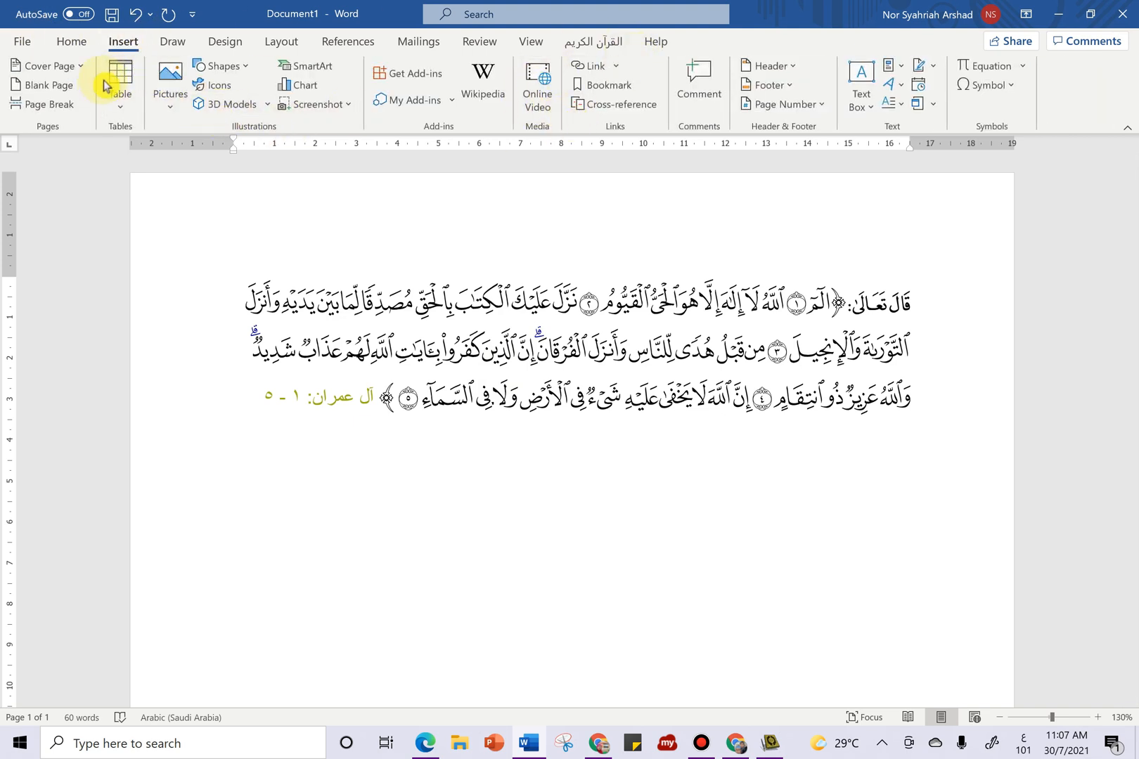
click(224, 67)
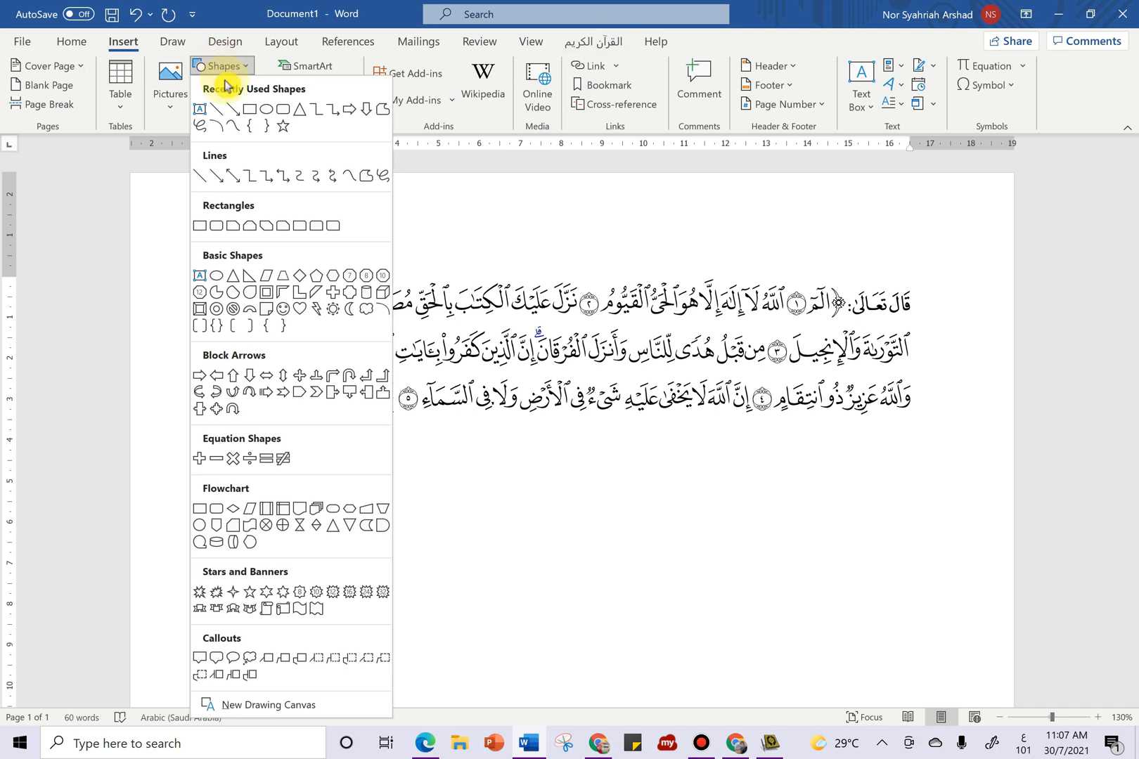
click(246, 113)
drag(277, 450, 862, 735)
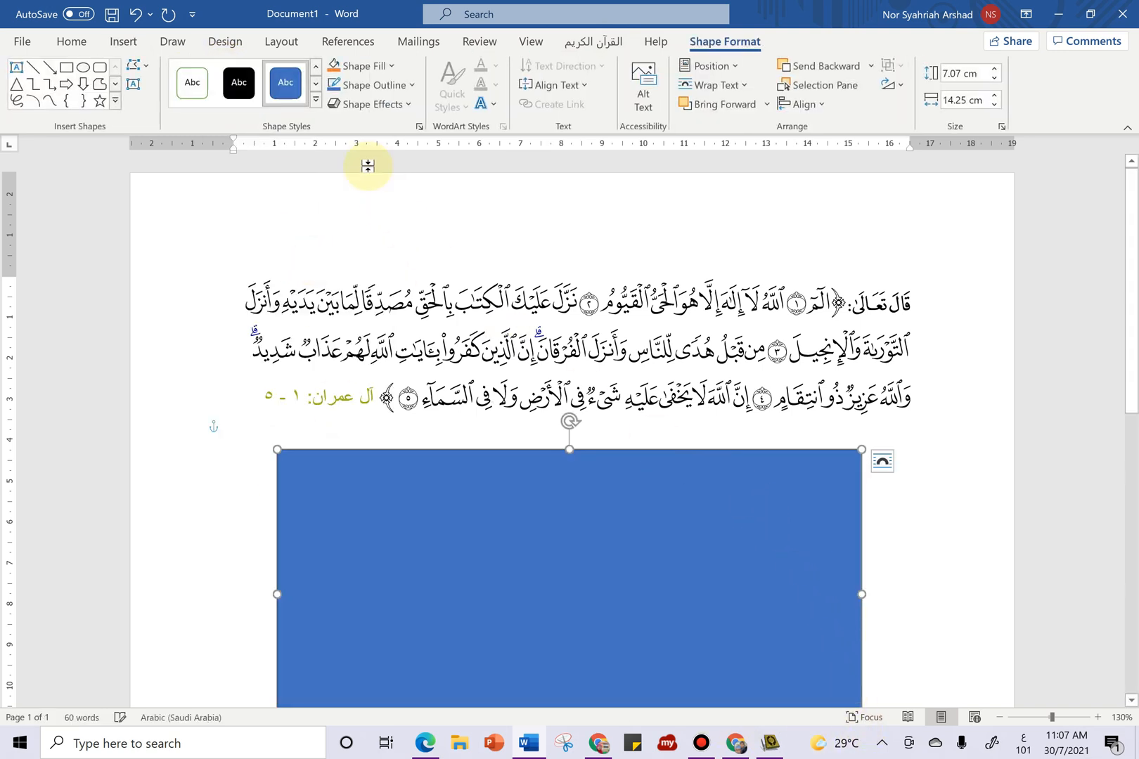
key(Delete)
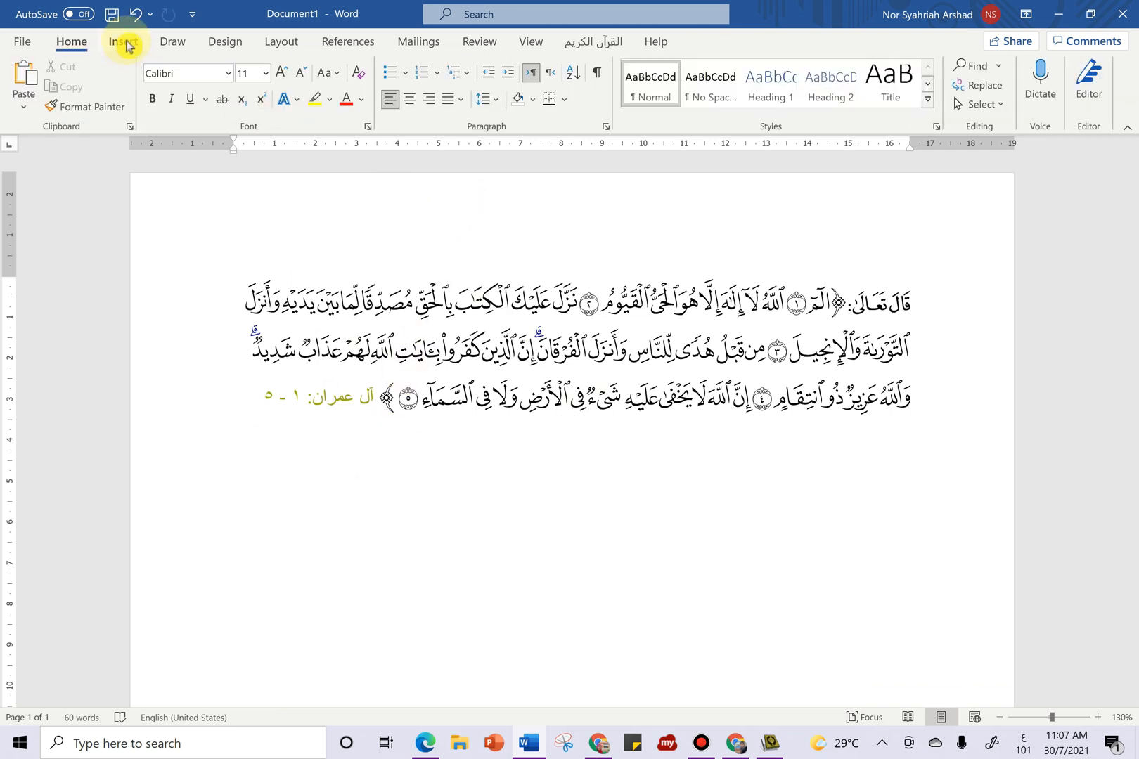
Insert a Simple Text Box below the verses and enlarge it to about 7.15 cm high by 10.5 cm wide
click(118, 43)
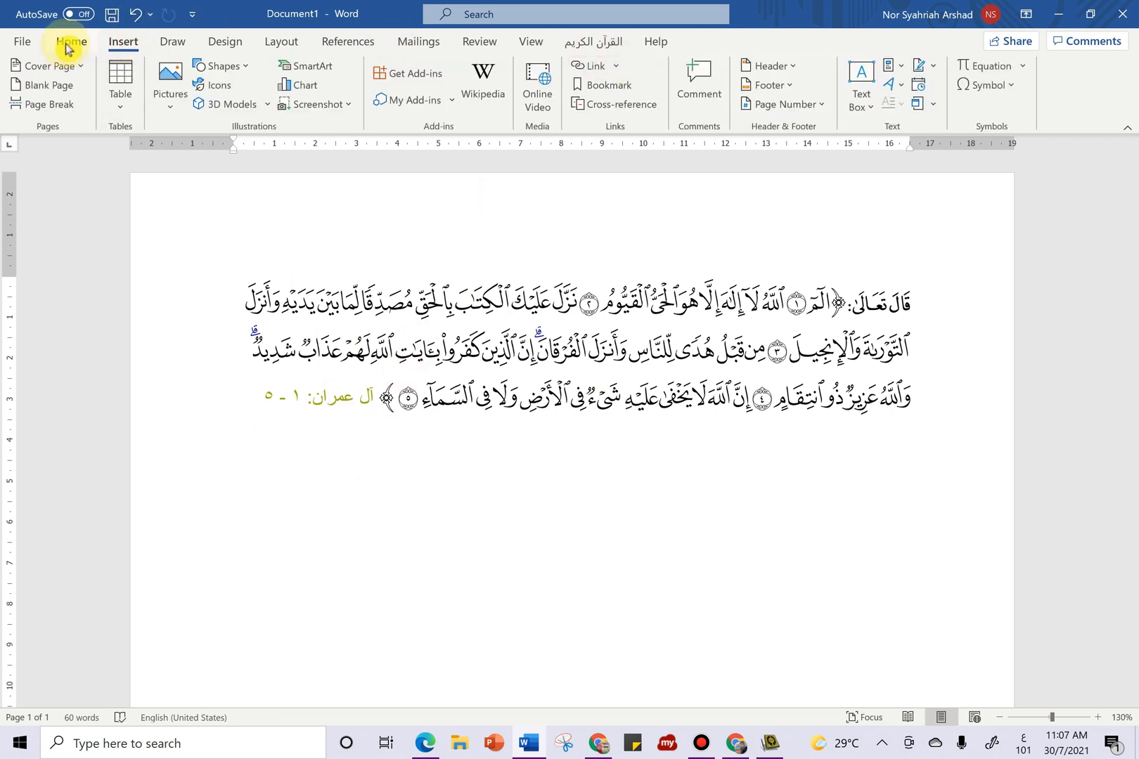
click(860, 81)
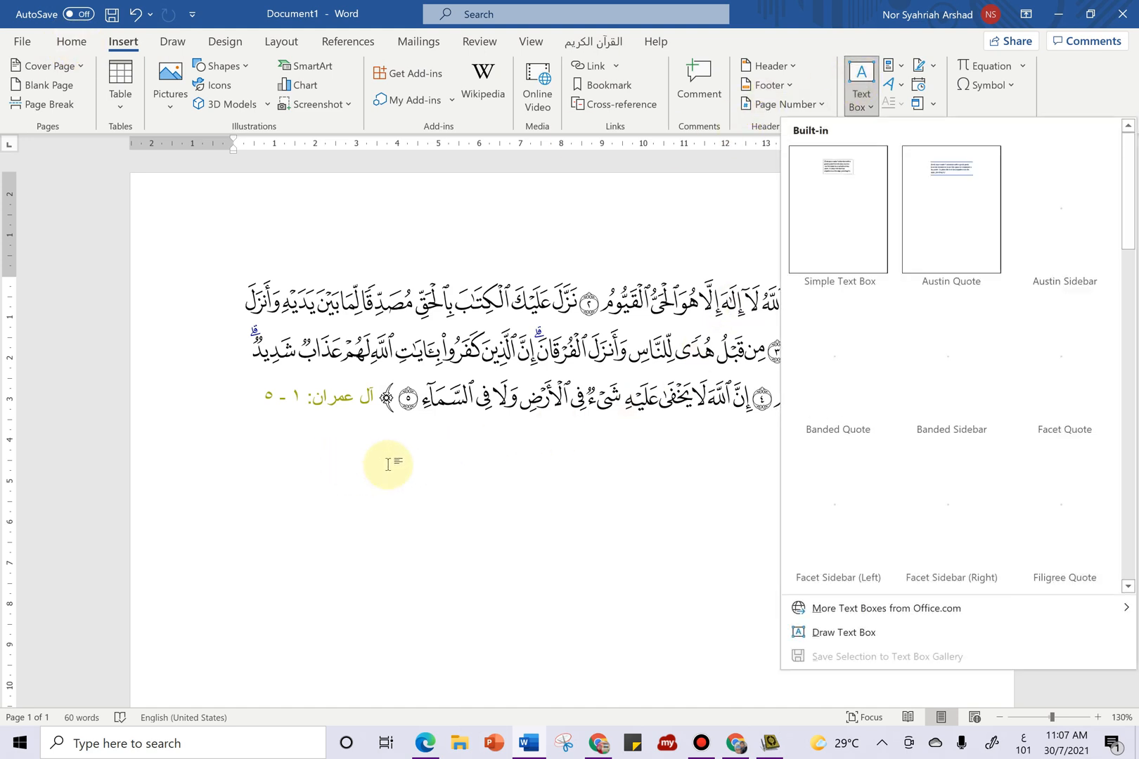
click(1105, 691)
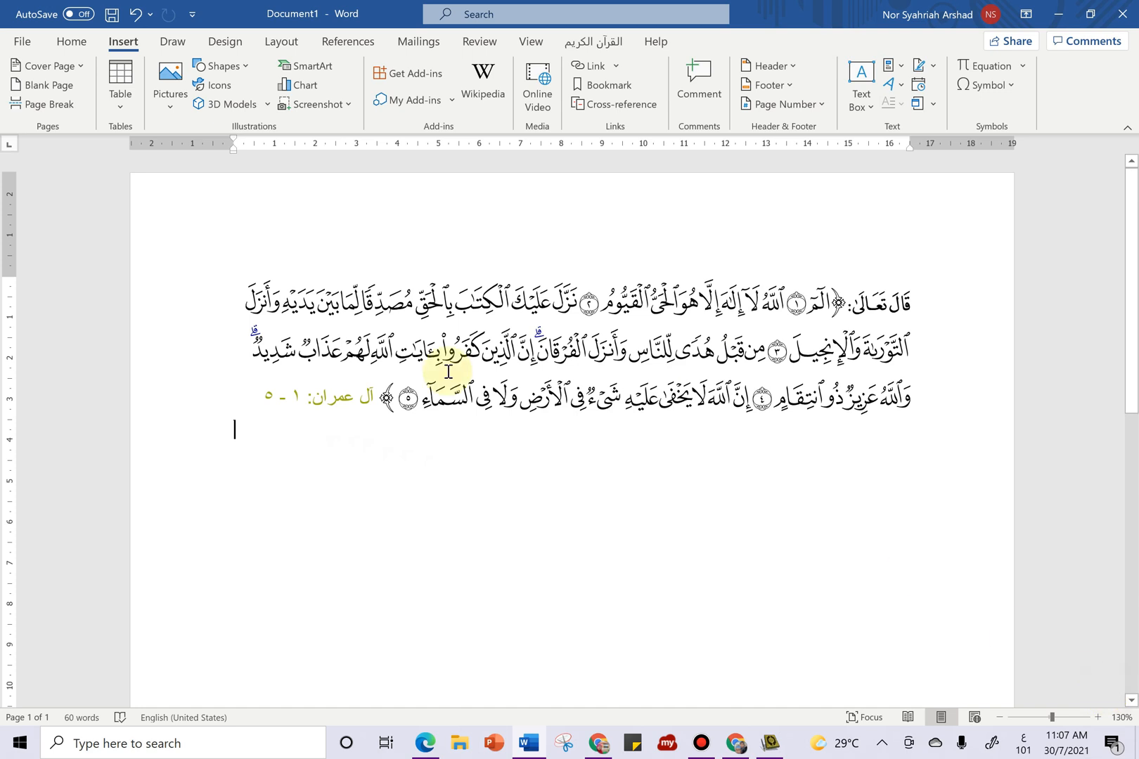
click(851, 75)
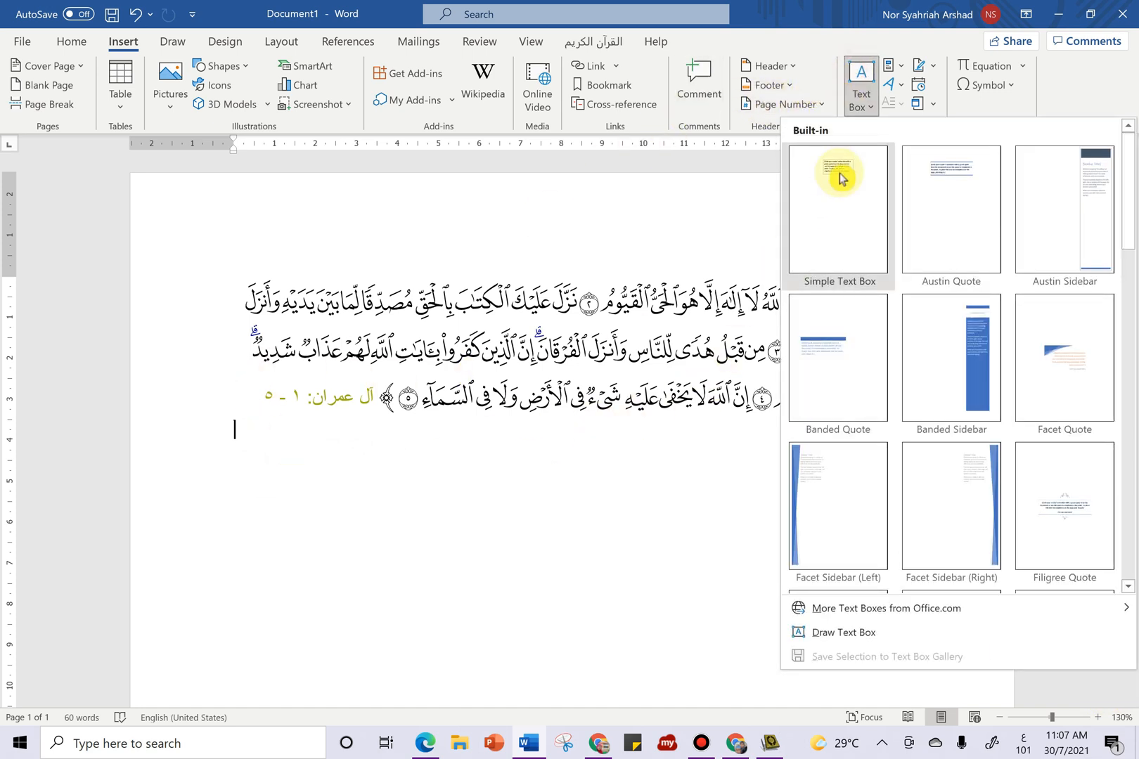
click(840, 173)
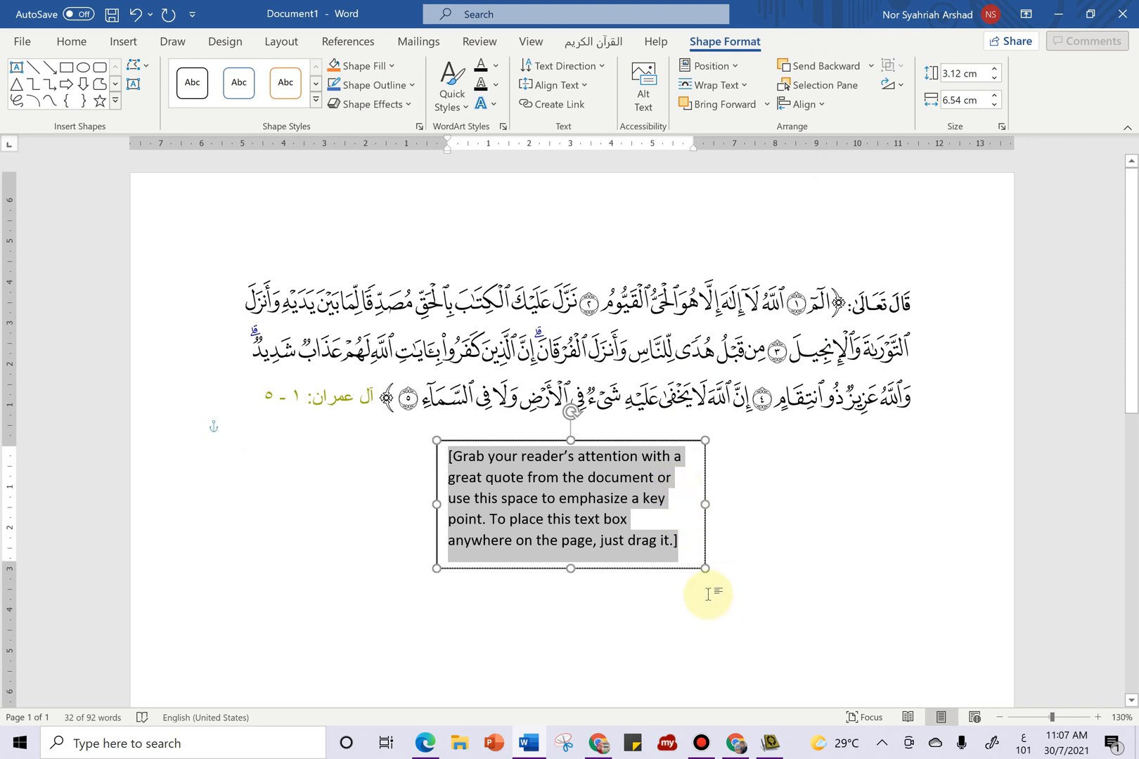
drag(705, 574, 866, 692)
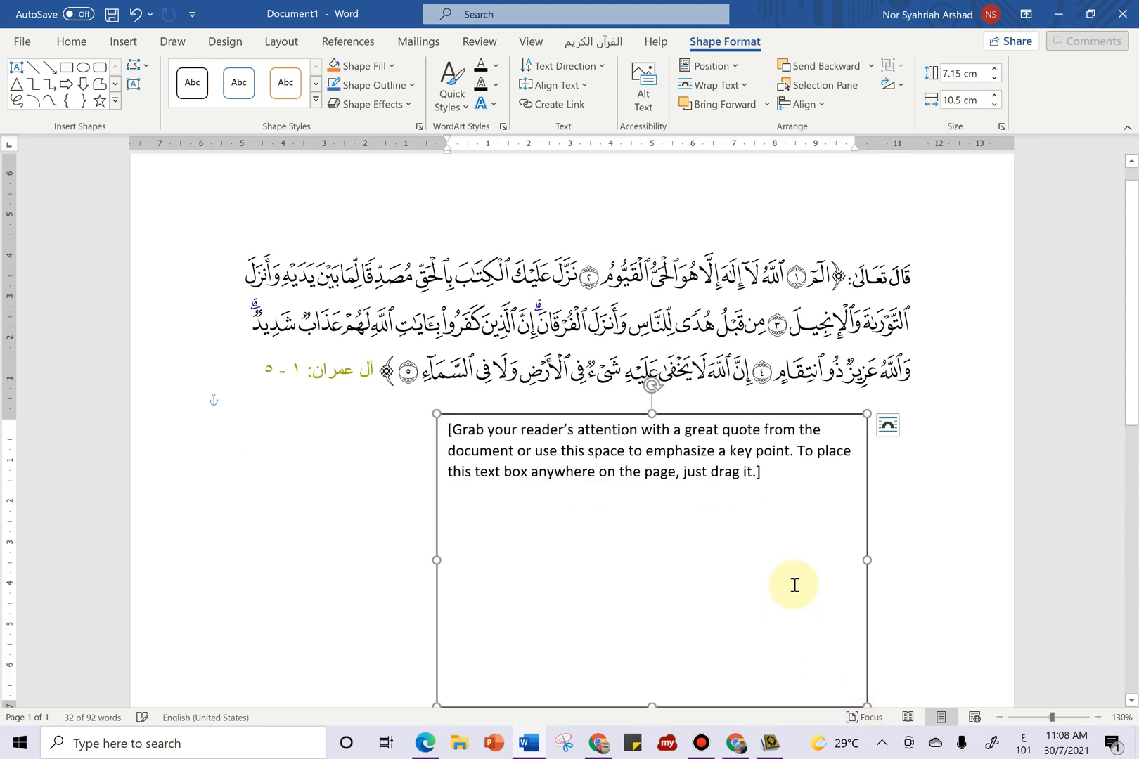
Delete the placeholder quote text inside the text box
click(888, 424)
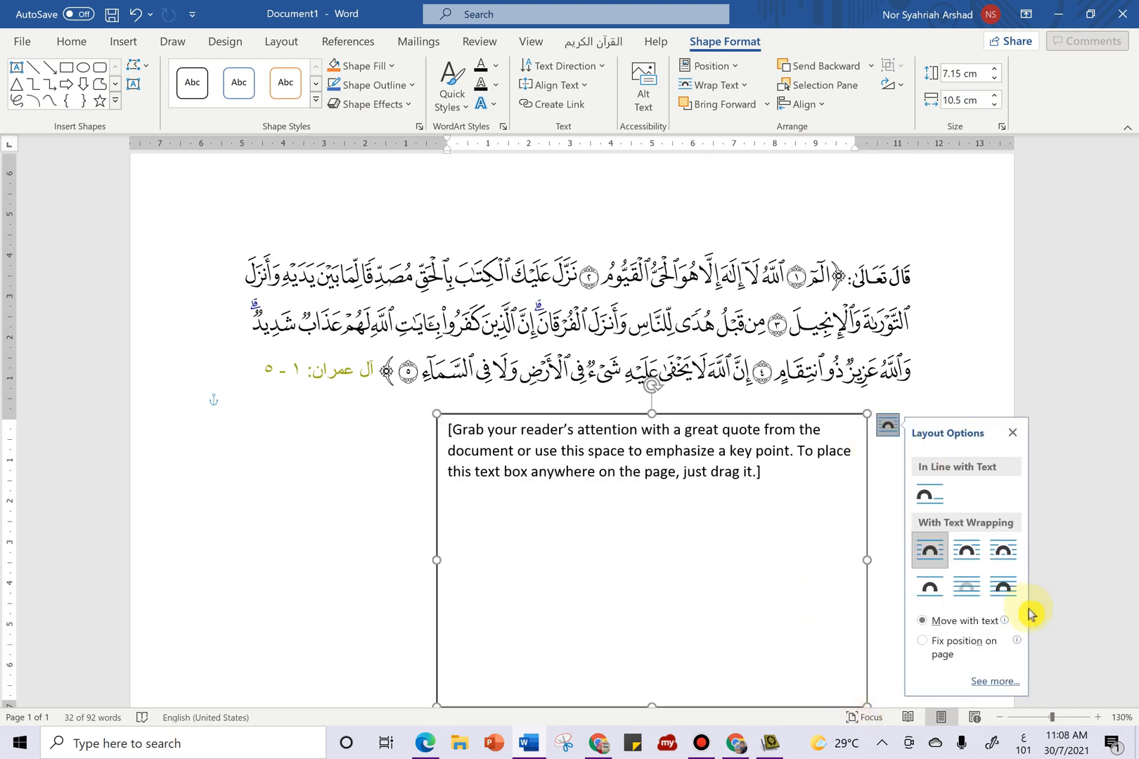
click(819, 437)
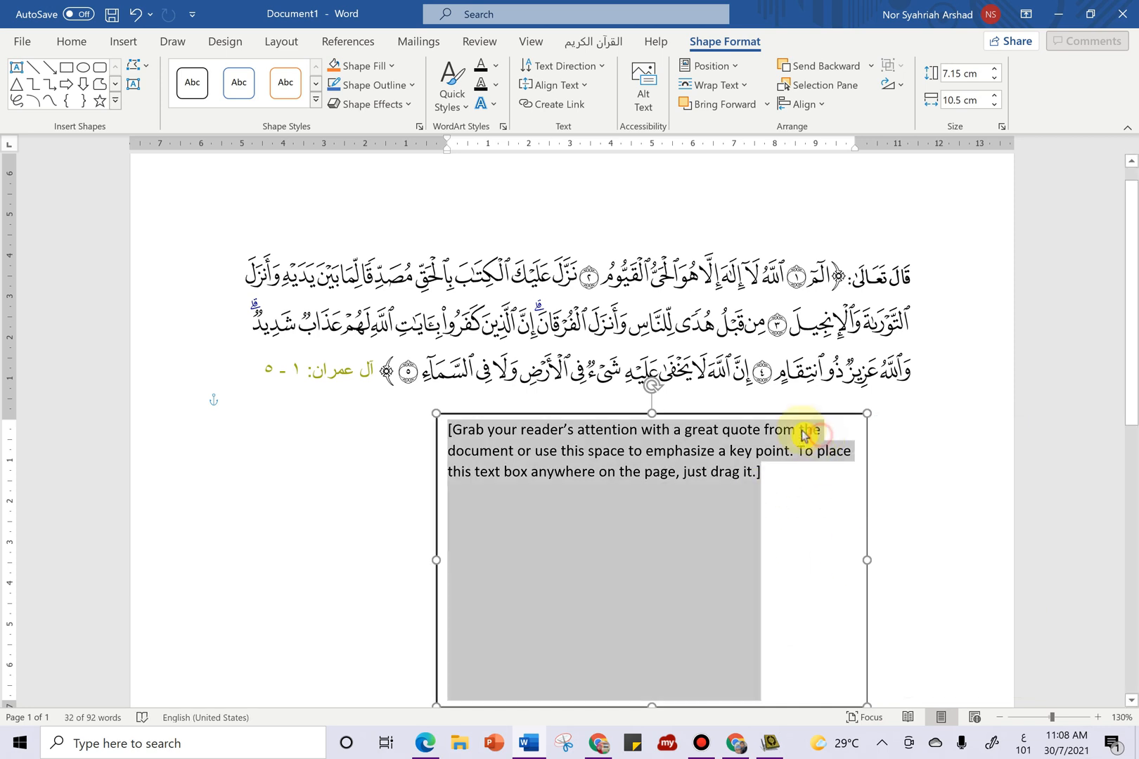
key(Delete)
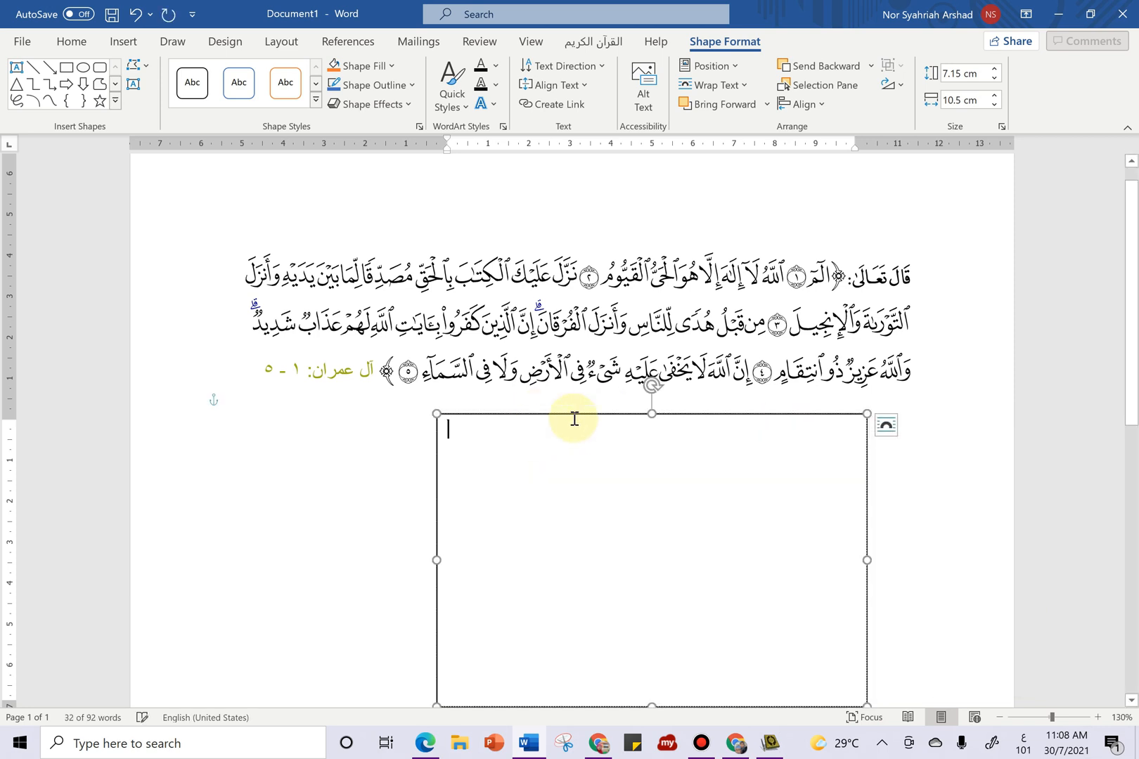
Copy the whole passage of surah آل عمران verses 1 to 5 and paste it into the empty text box
click(908, 281)
drag(808, 284, 297, 378)
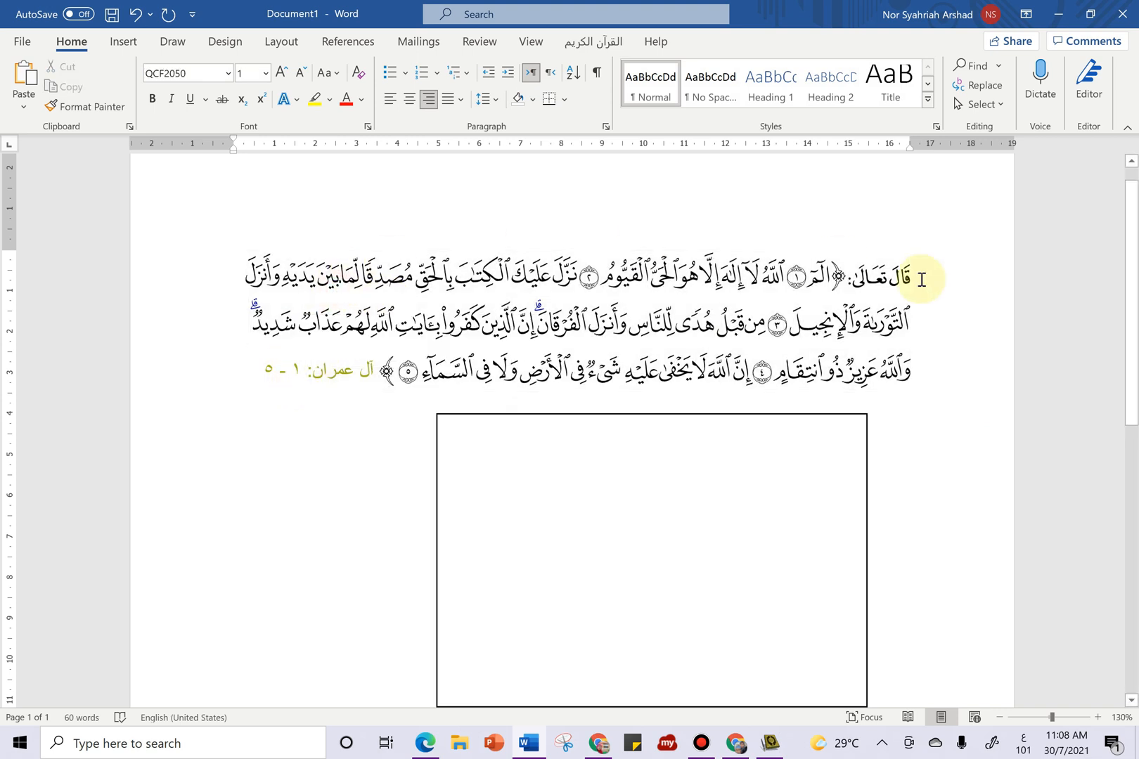
drag(910, 278, 280, 354)
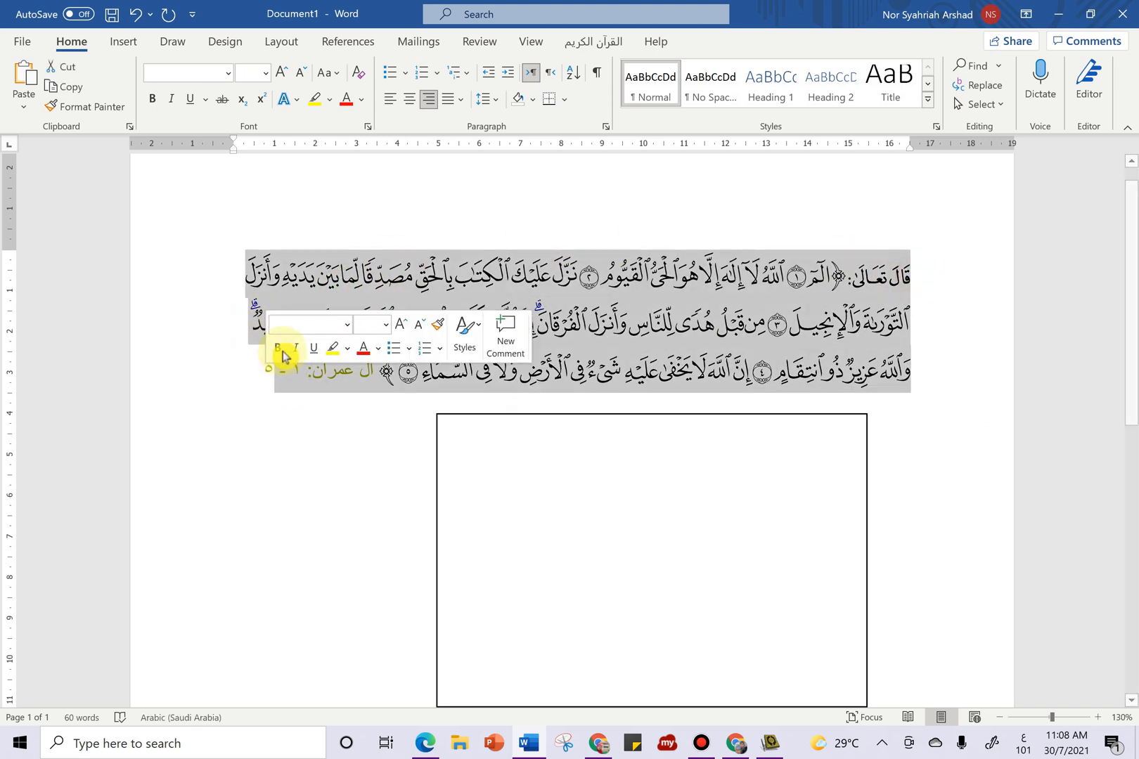
click(282, 274)
drag(919, 279, 220, 371)
click(63, 86)
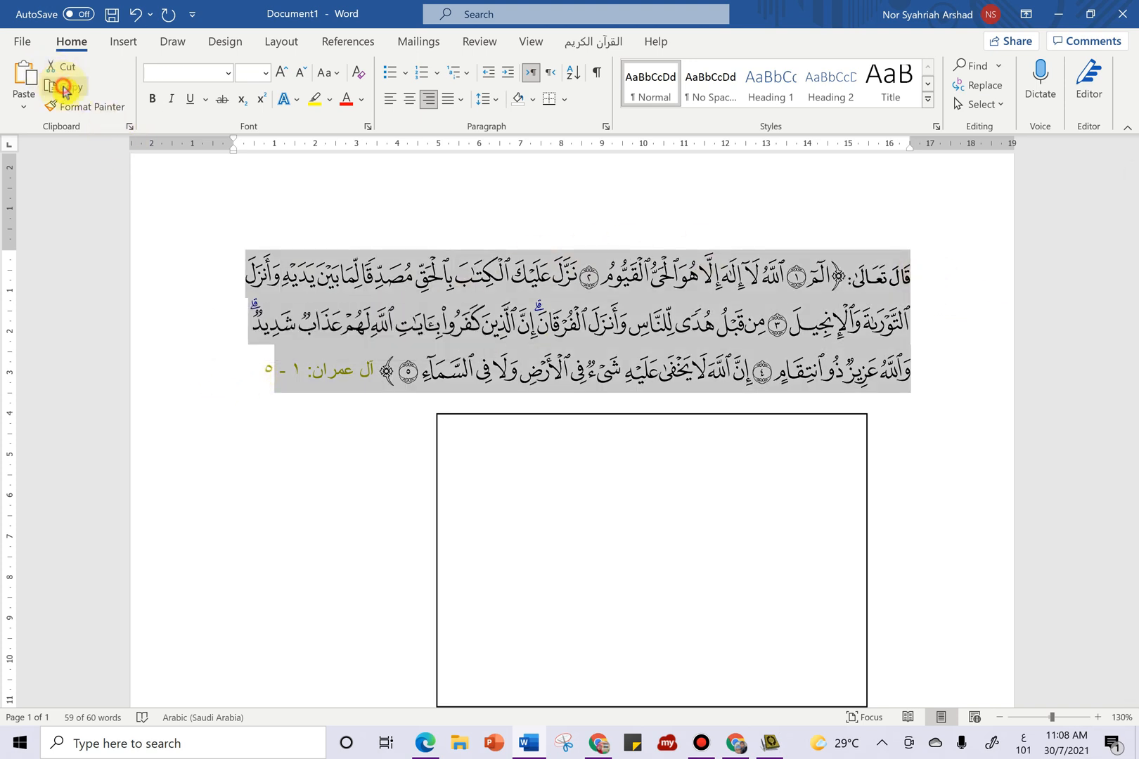
click(710, 483)
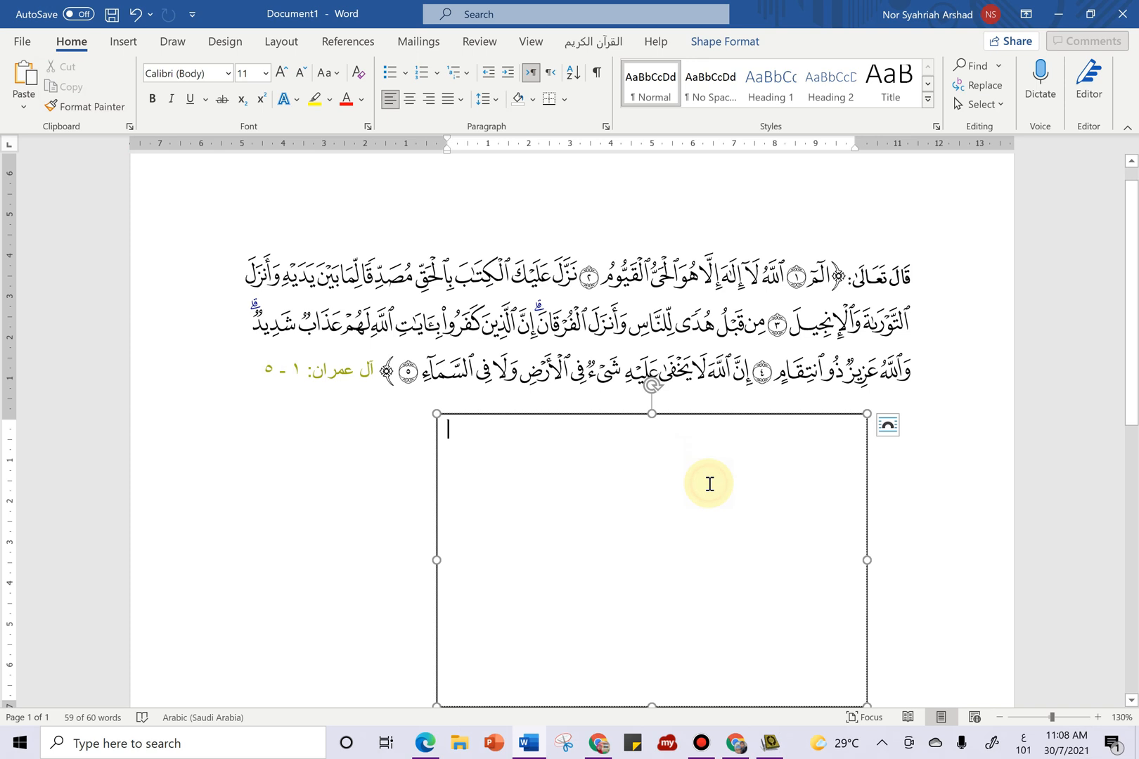
click(24, 77)
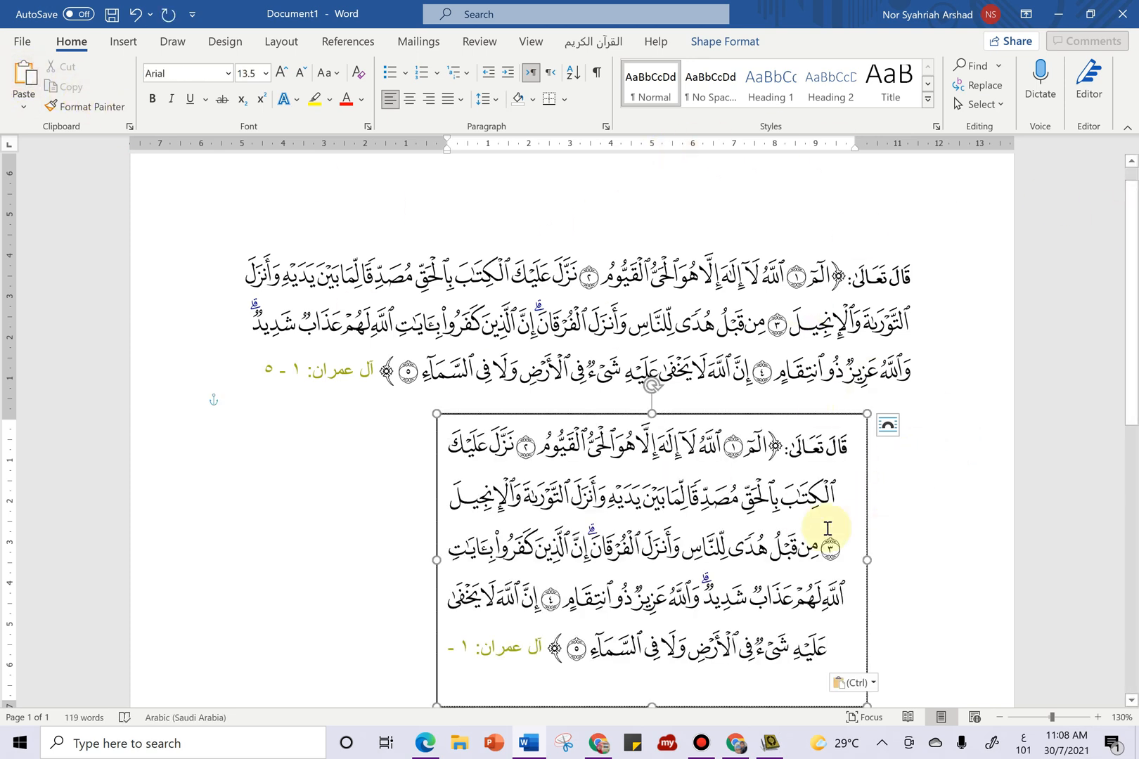
Widen the verse text box toward the page's left margin and extend it downward for more room
click(1000, 718)
click(999, 718)
click(1000, 718)
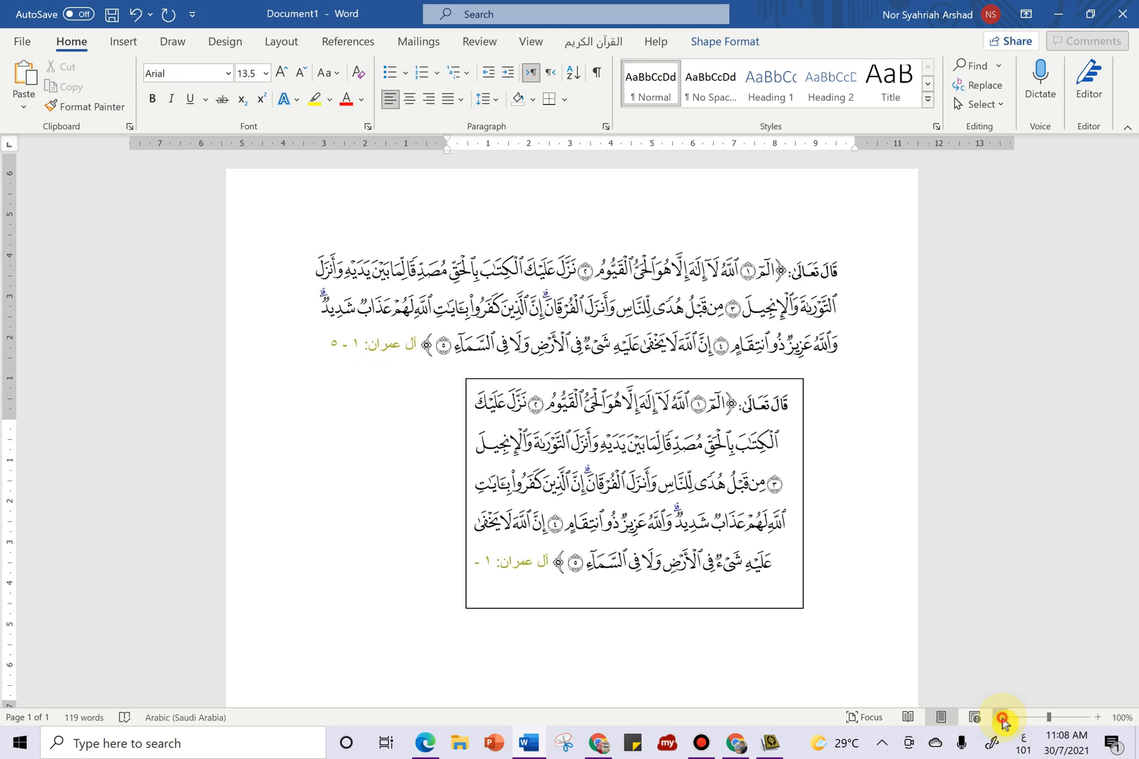
click(1000, 718)
click(1001, 718)
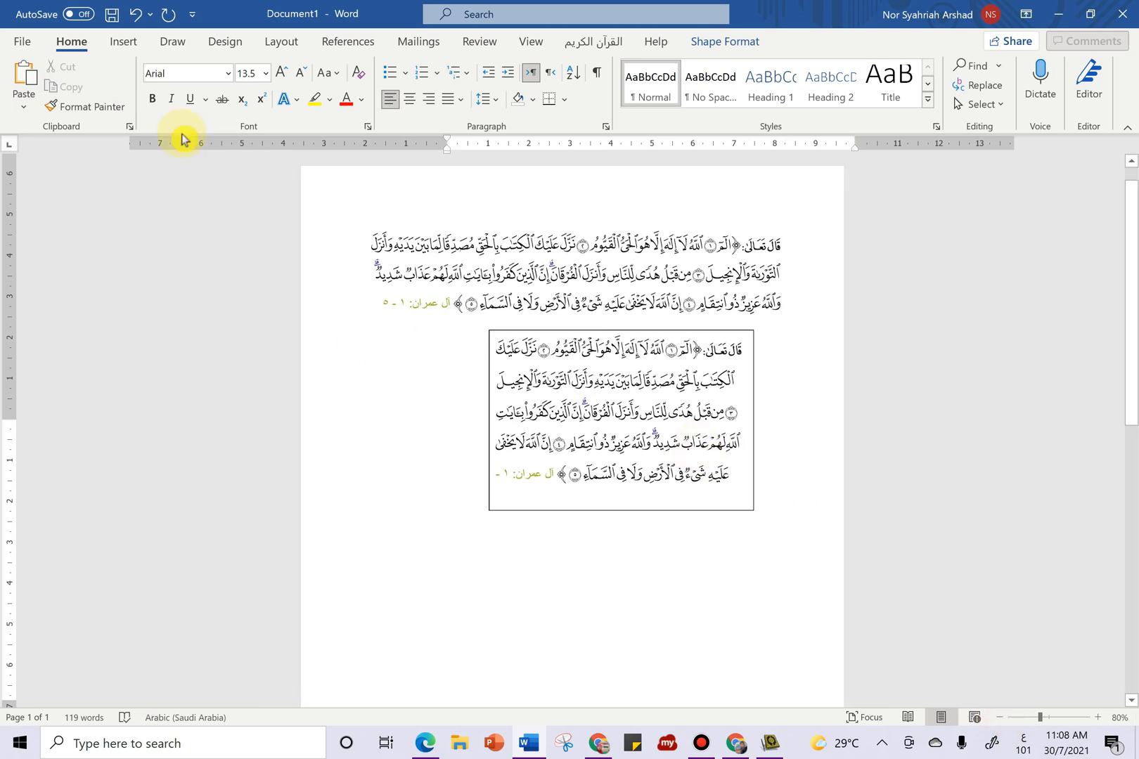
click(490, 418)
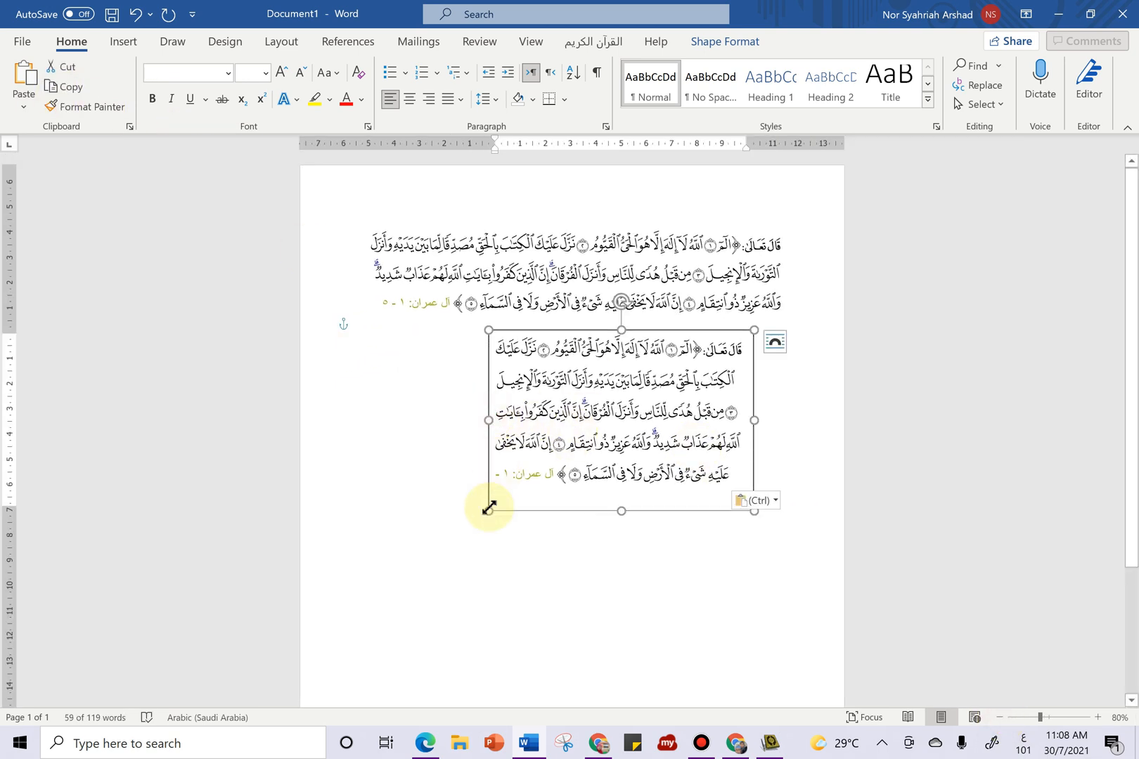
drag(490, 511, 405, 631)
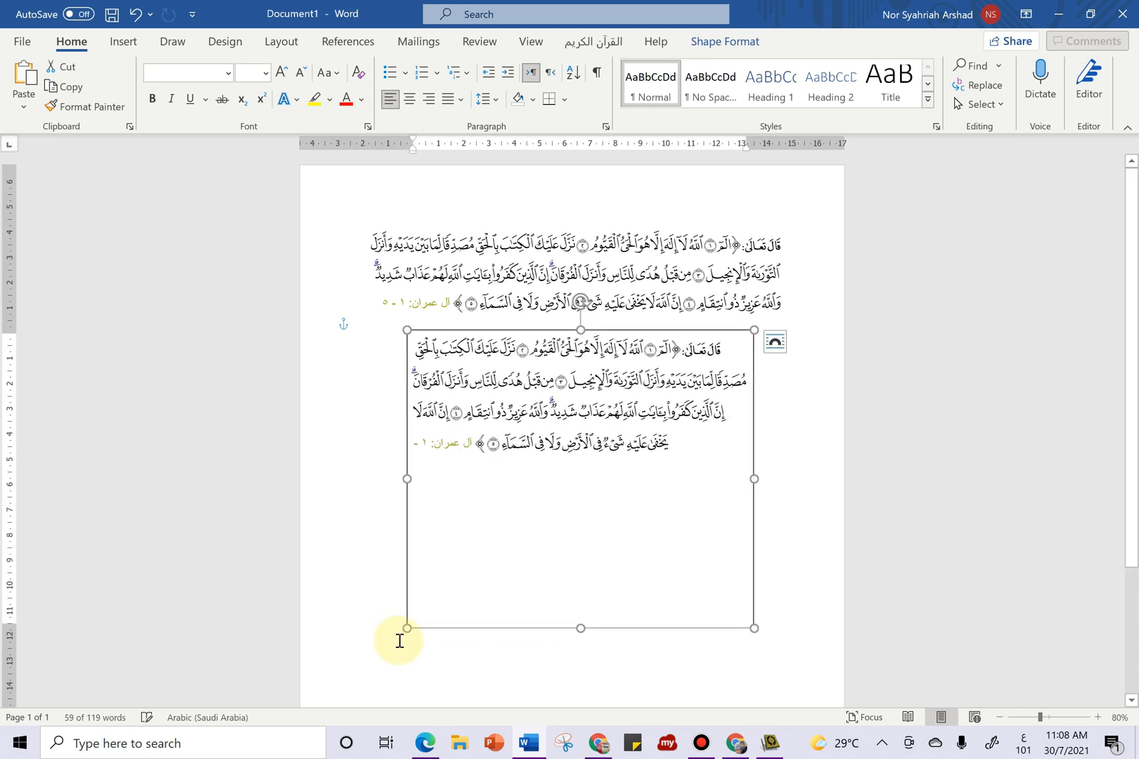
Set the text box's verses to right-to-left direction and increase their font size by five steps
click(556, 79)
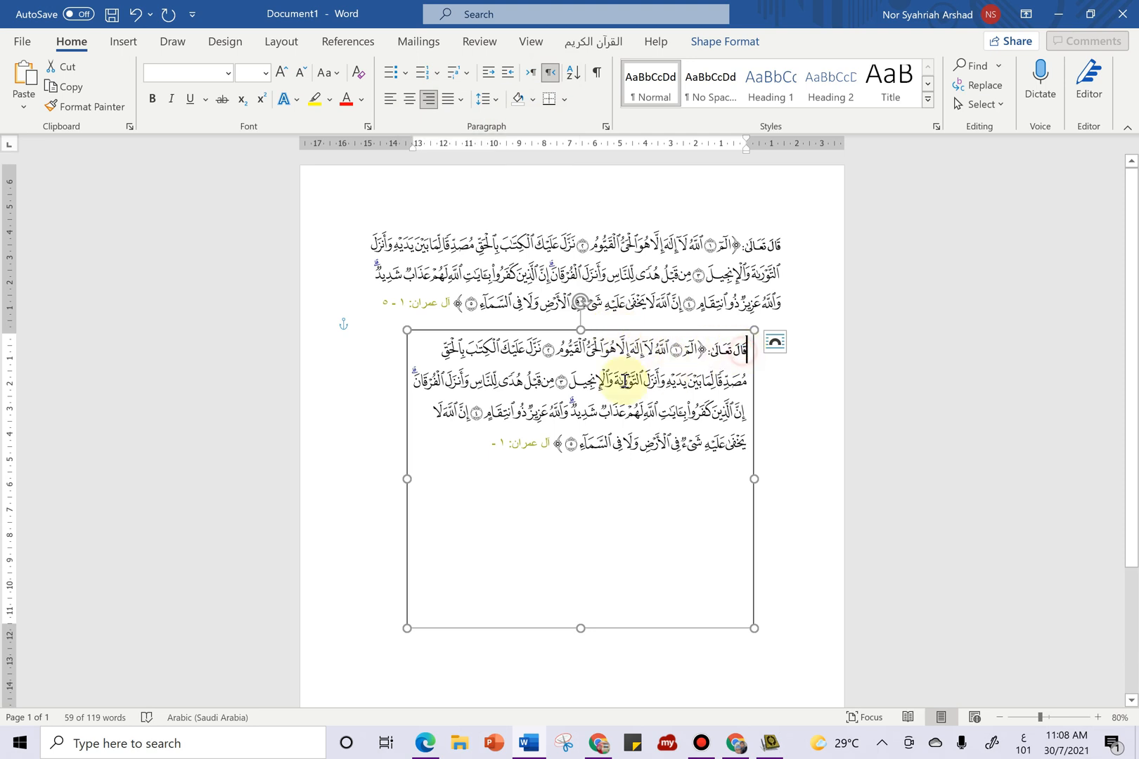
key(ctrl+a)
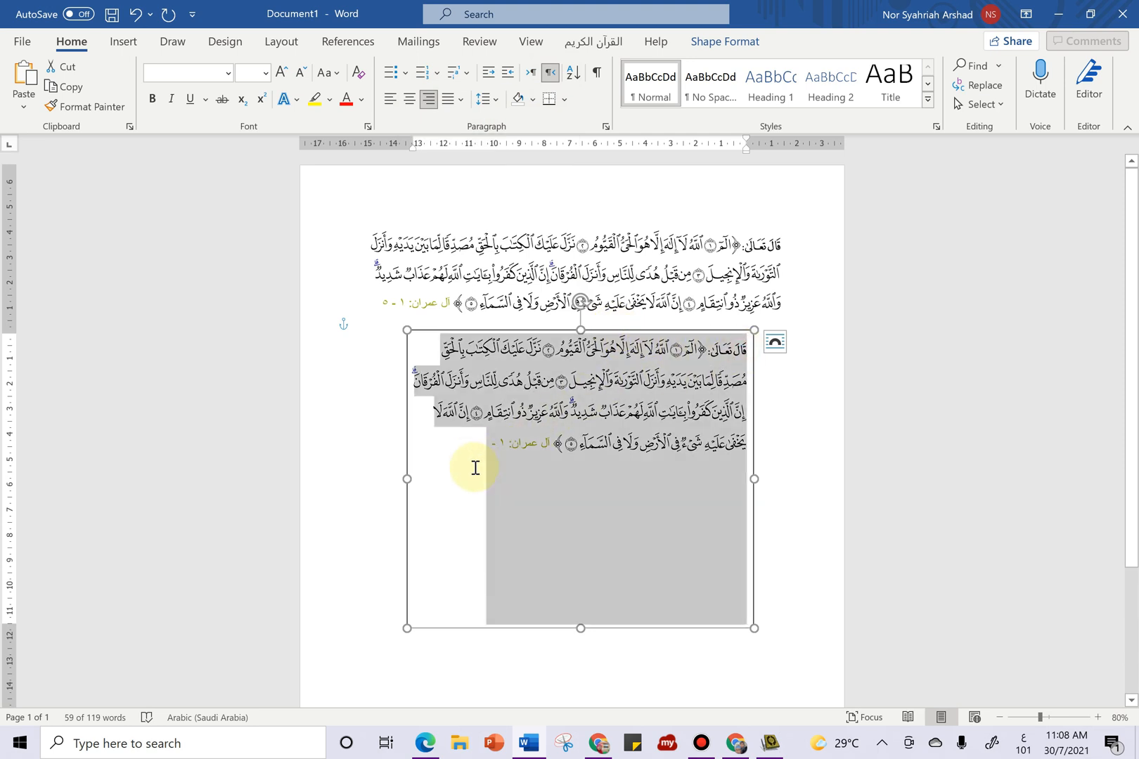
click(281, 74)
click(281, 74)
click(281, 74)
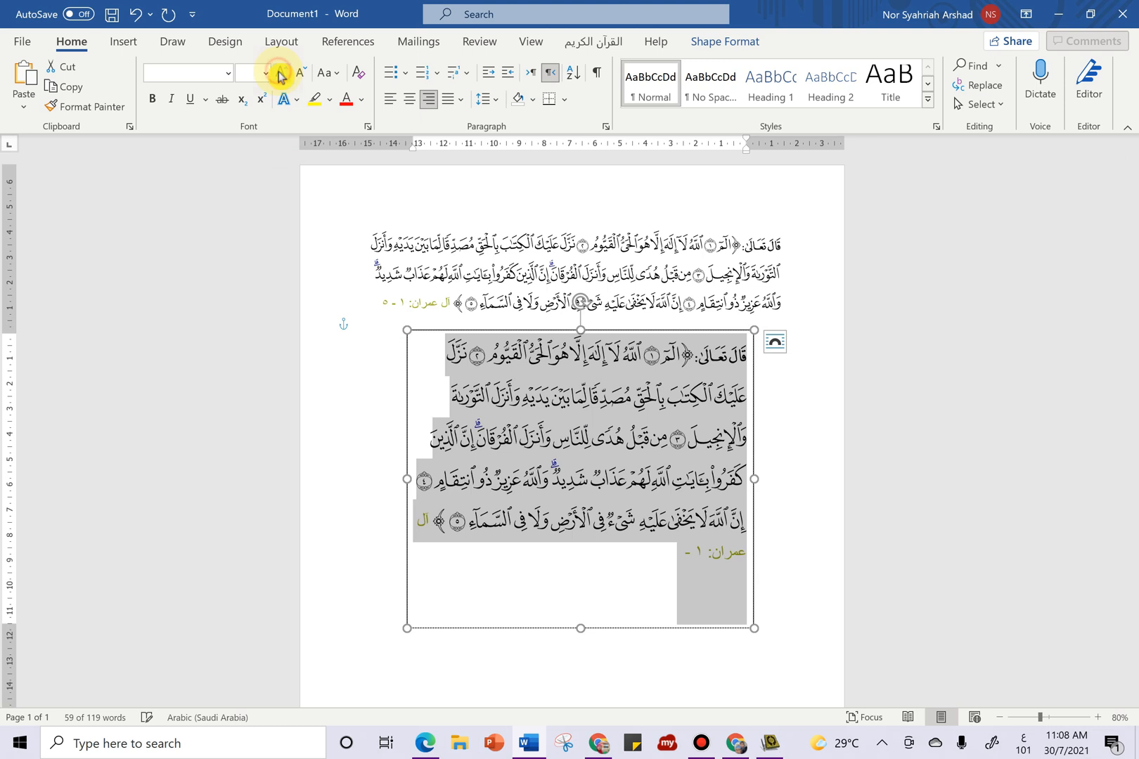
click(281, 74)
click(281, 73)
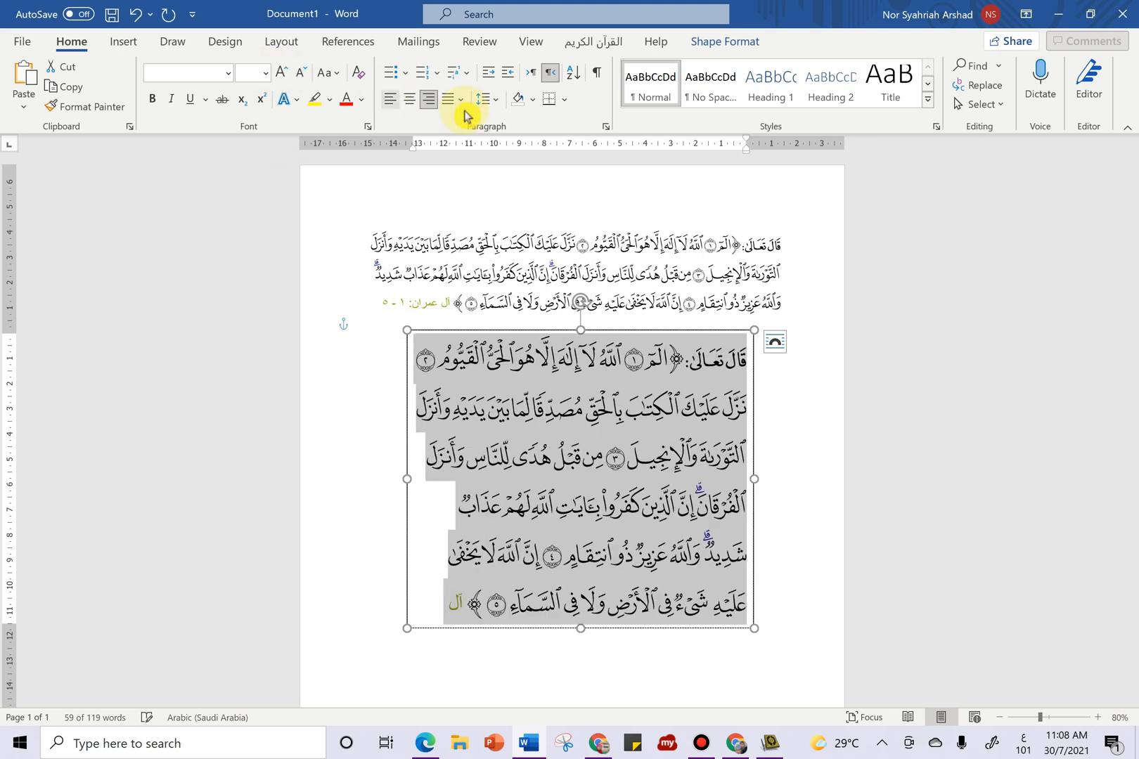
Justify the verses in the text box so the lines fill its full width
click(410, 99)
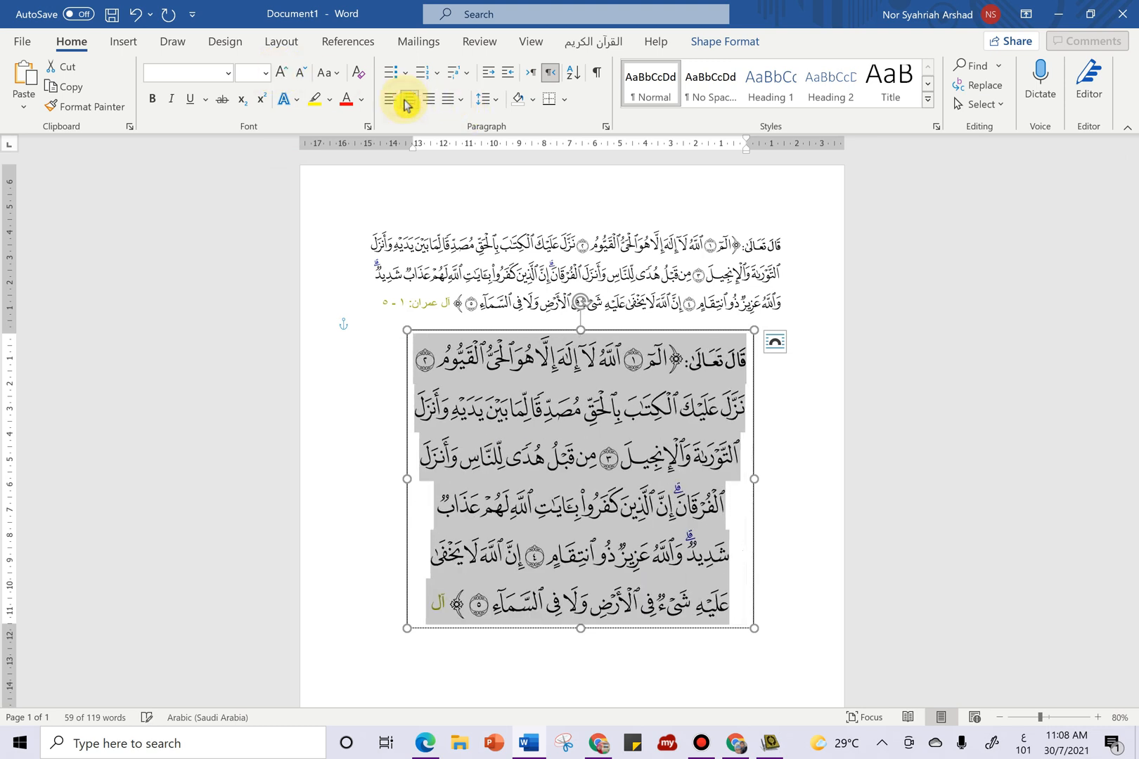
click(445, 104)
click(462, 120)
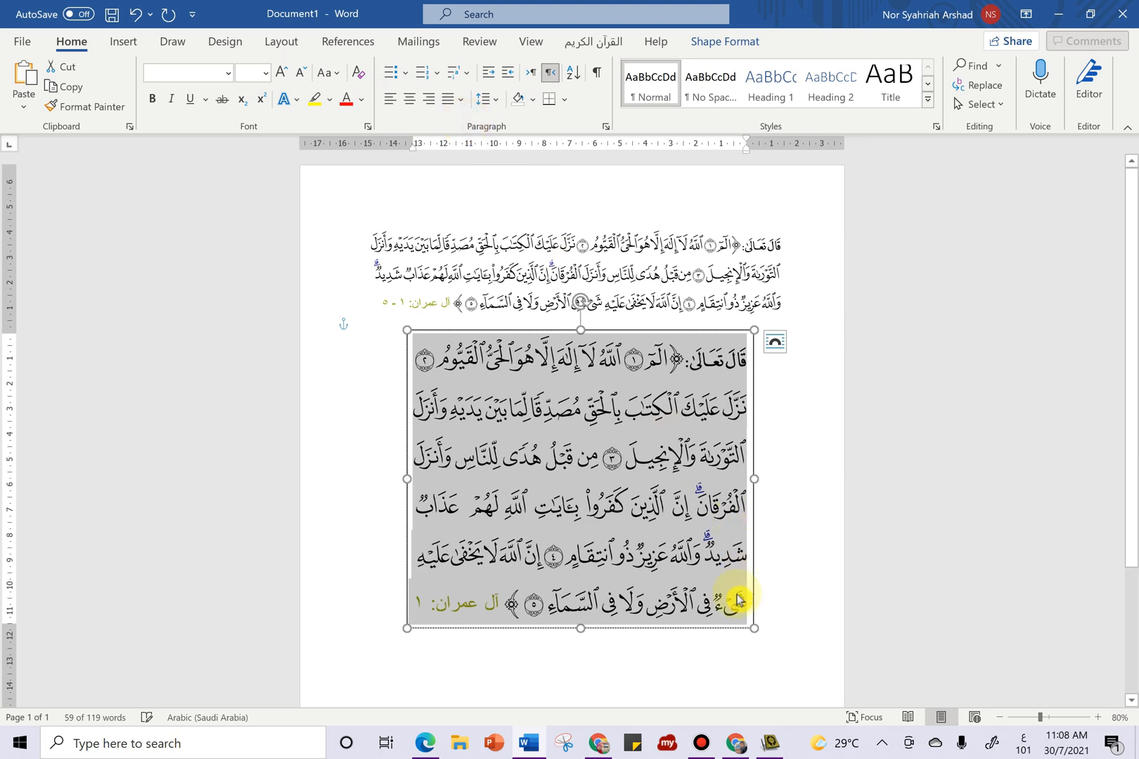
Move the verse text box down the page, leaving a gap below the original verses
click(770, 627)
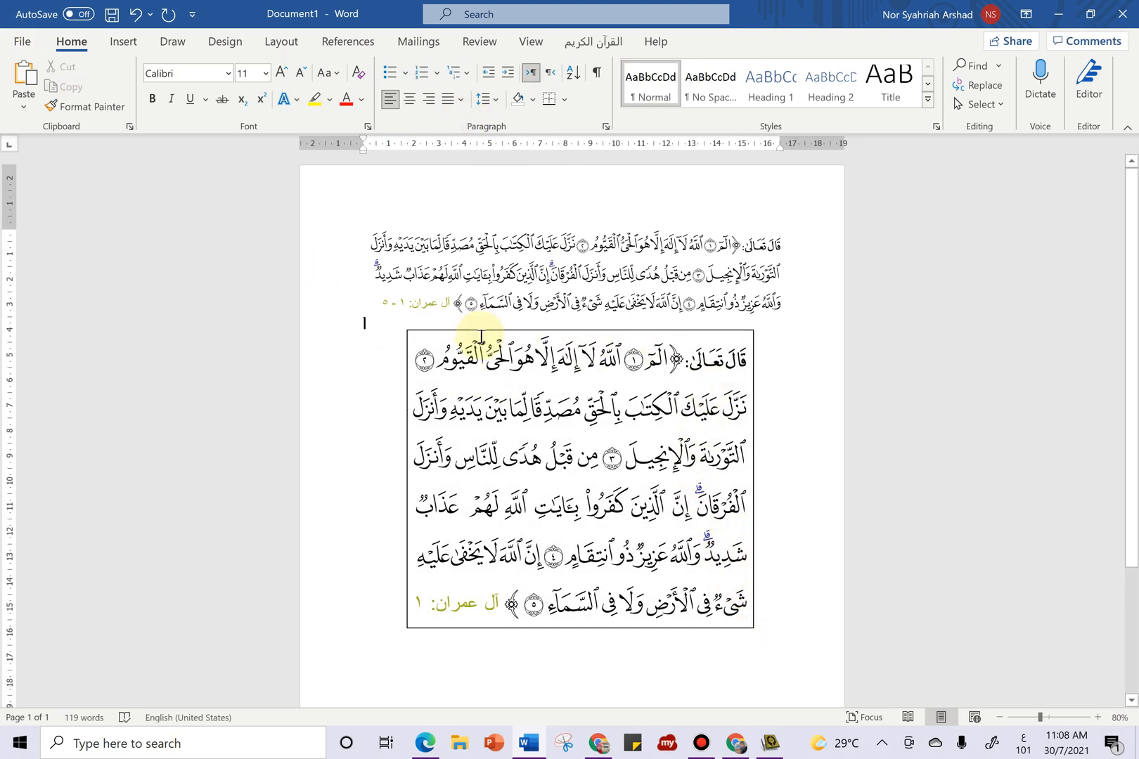
click(479, 332)
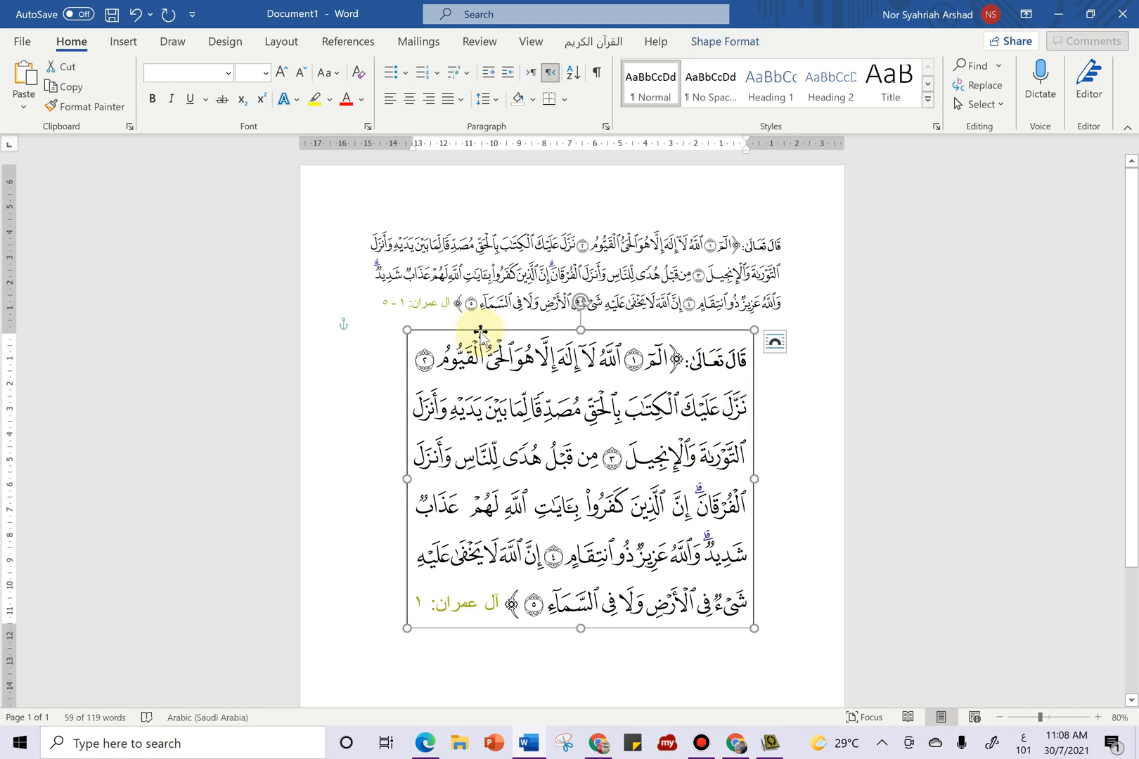
drag(480, 331, 479, 384)
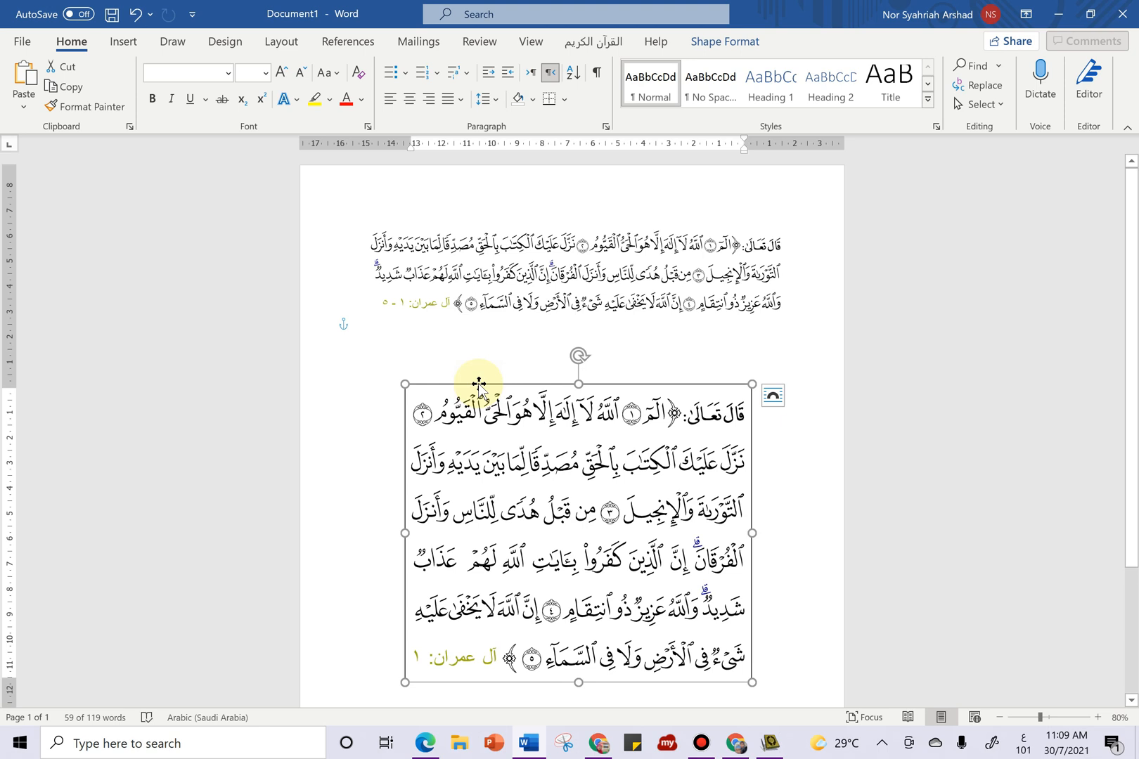
Start saving the verse text box as a picture and choose the Music folder as its location
click(20, 44)
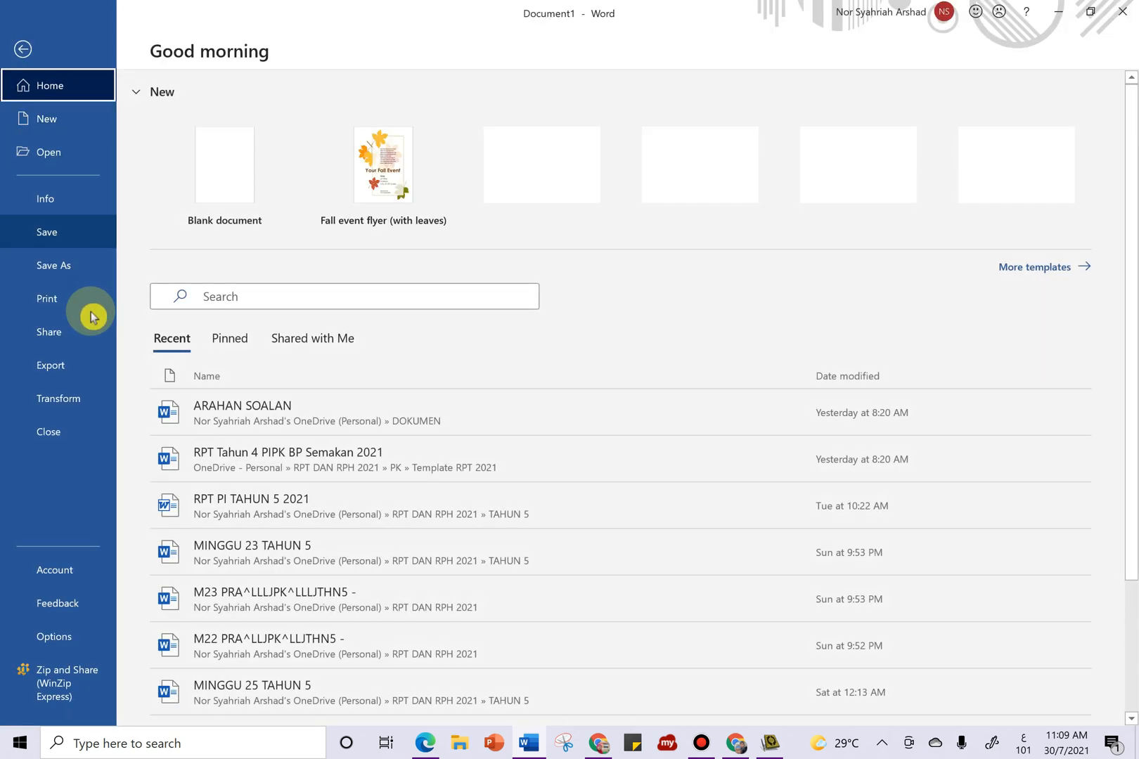
click(20, 52)
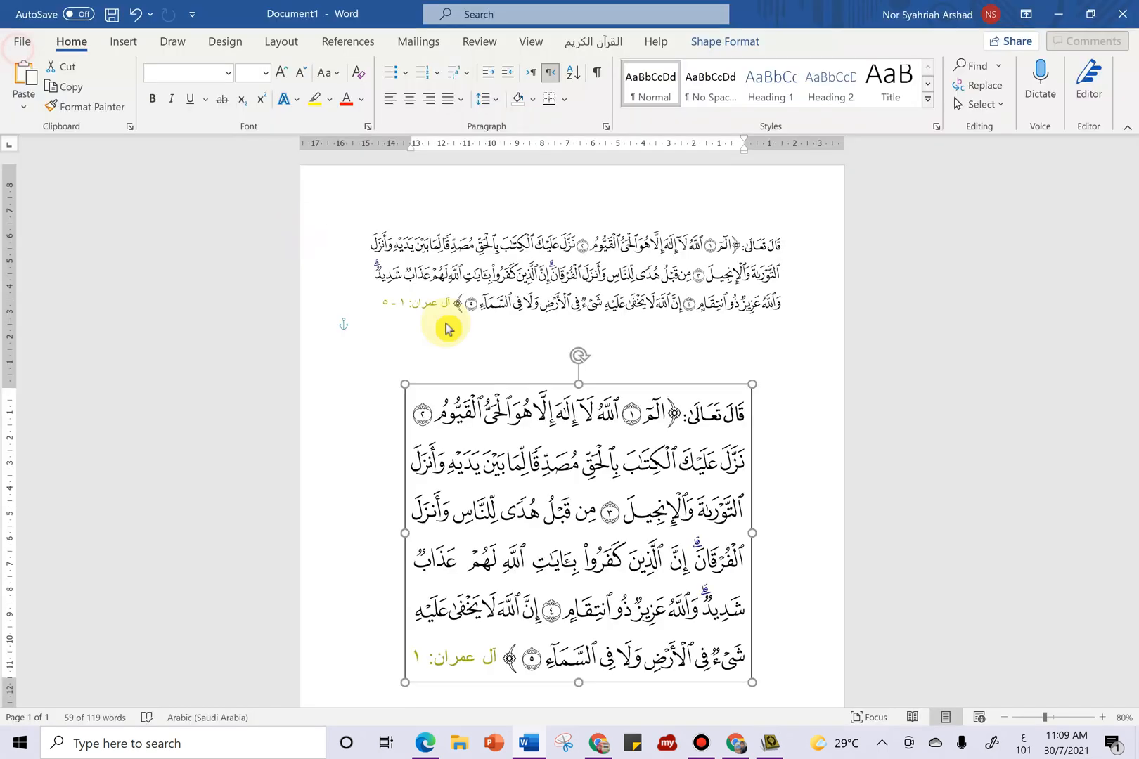
right_click(589, 381)
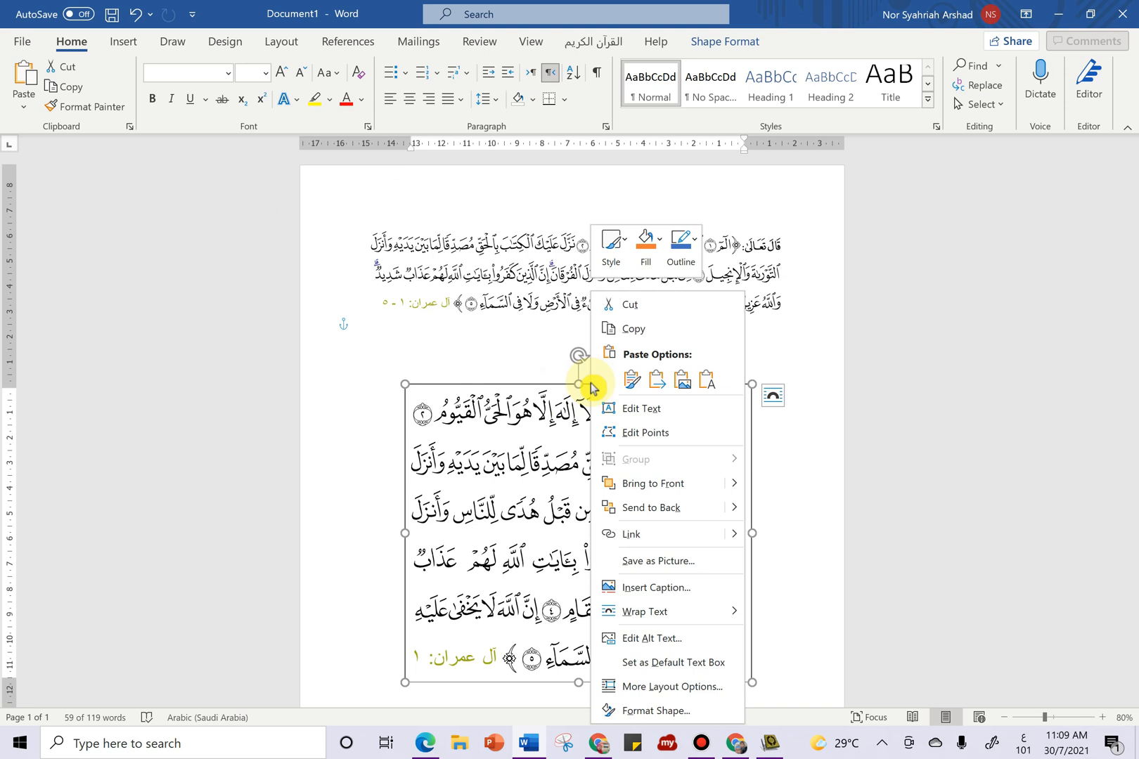
click(675, 561)
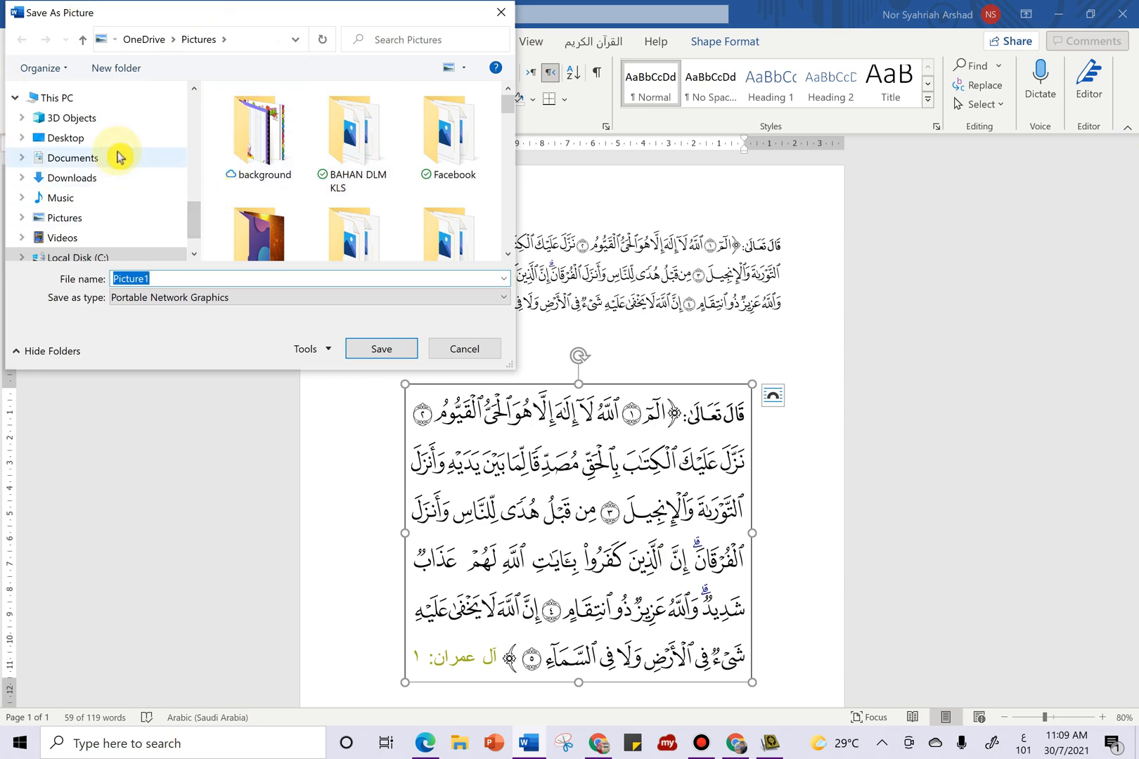
click(111, 202)
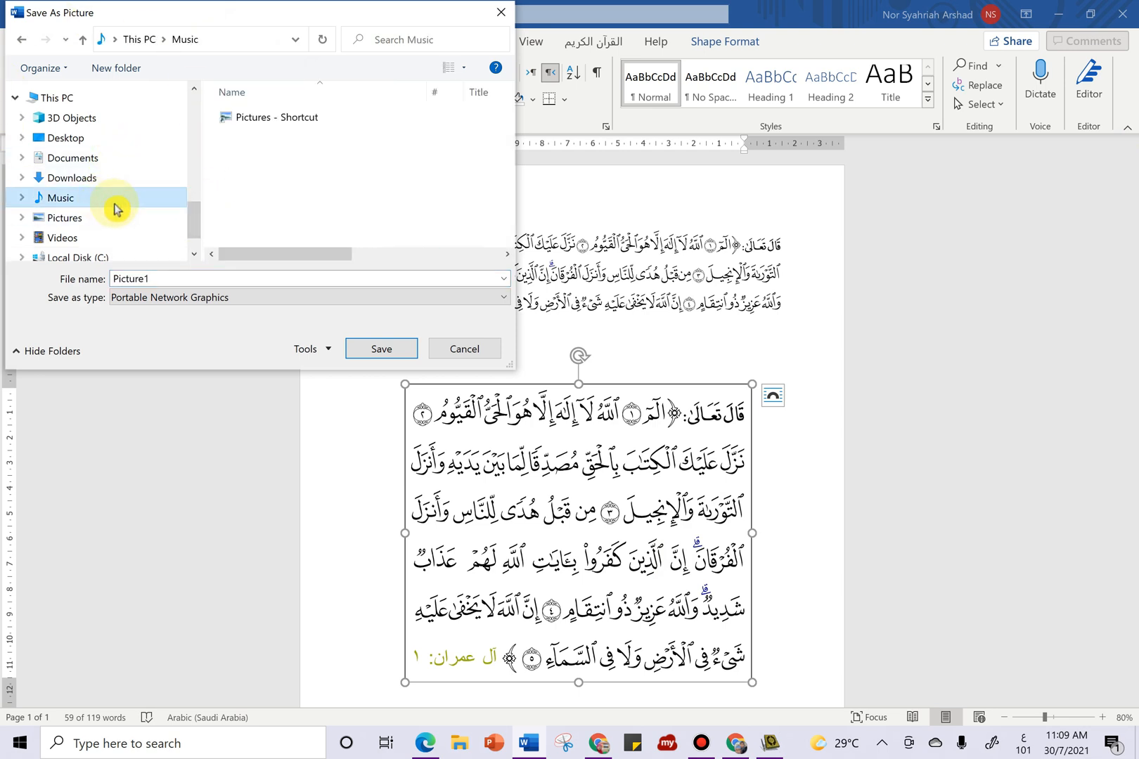
Switch the keyboard input language to English, name the picture surah and save it in Portable Network Graphics format
double_click(159, 277)
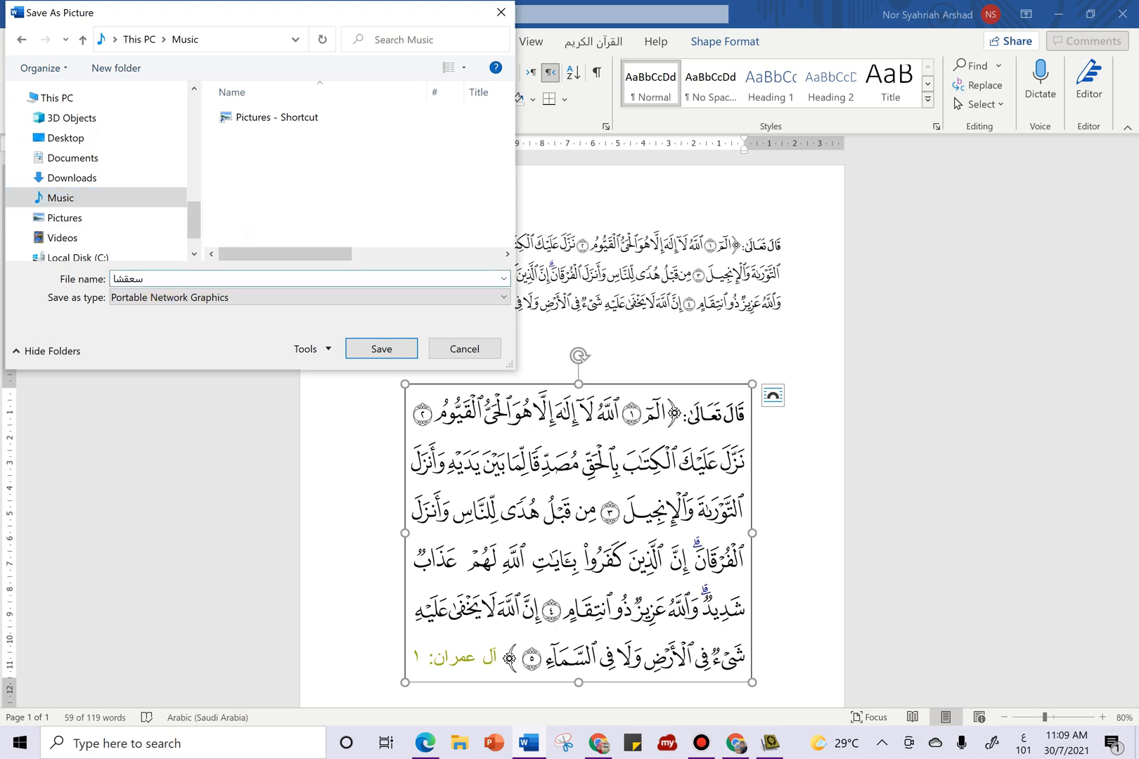
key(BackSpace)
key(BackSpace)
key(BackSpace)
key(BackSpace)
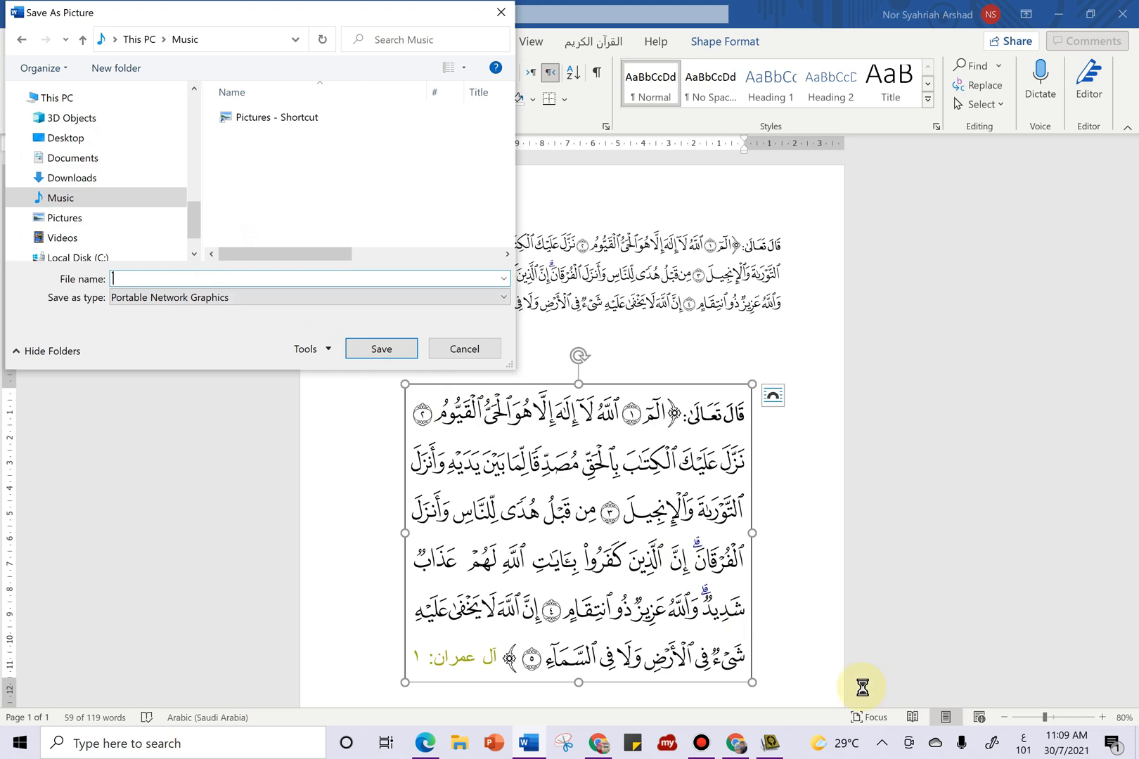
click(1024, 743)
click(923, 443)
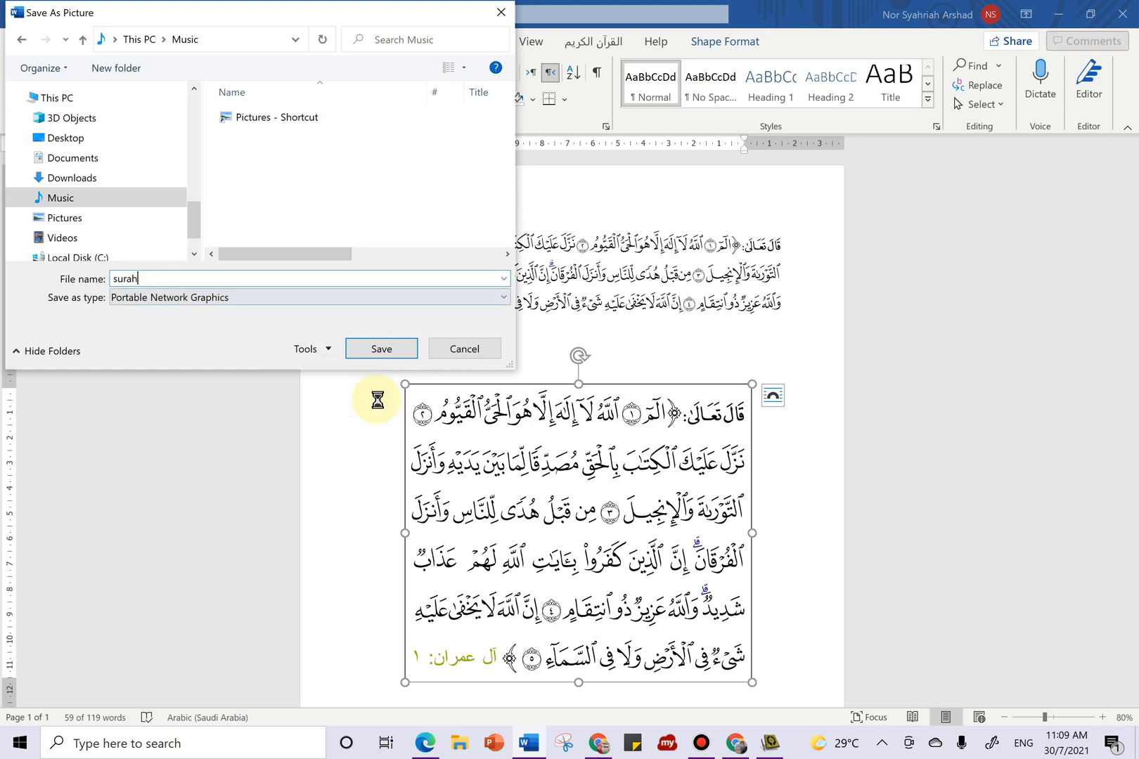
click(387, 358)
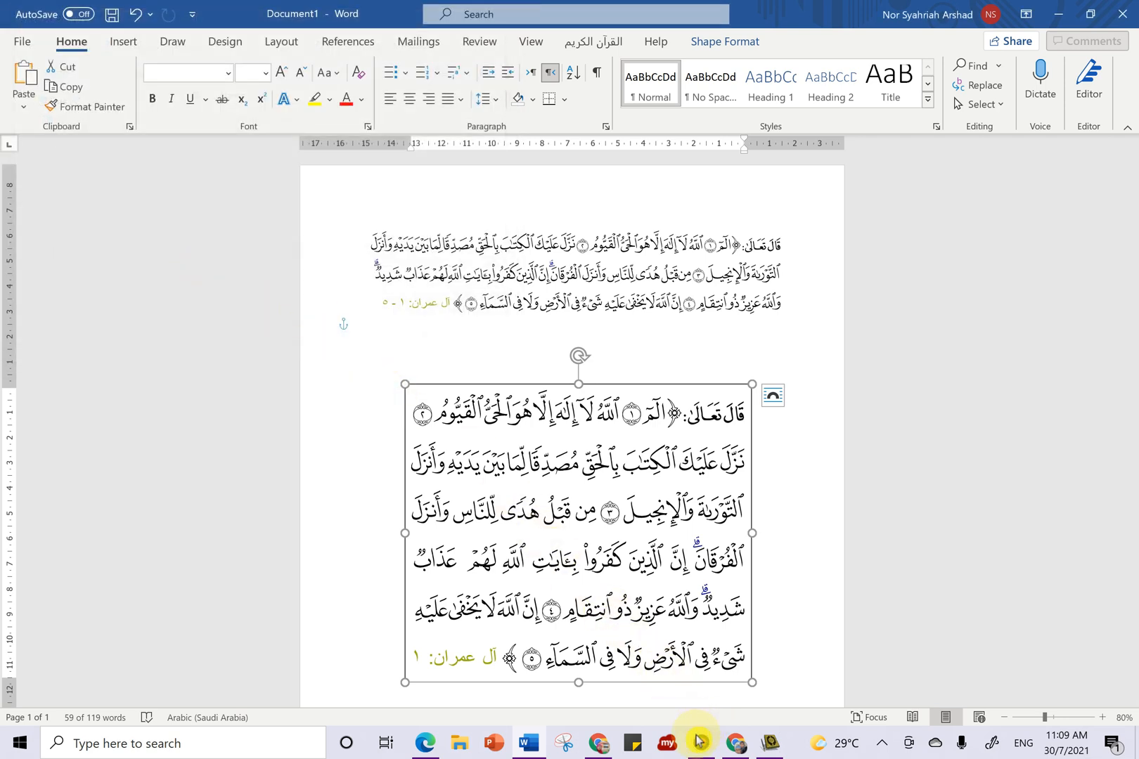
Close the mushaf program and switch to the book open for editing in Book Creator
click(786, 745)
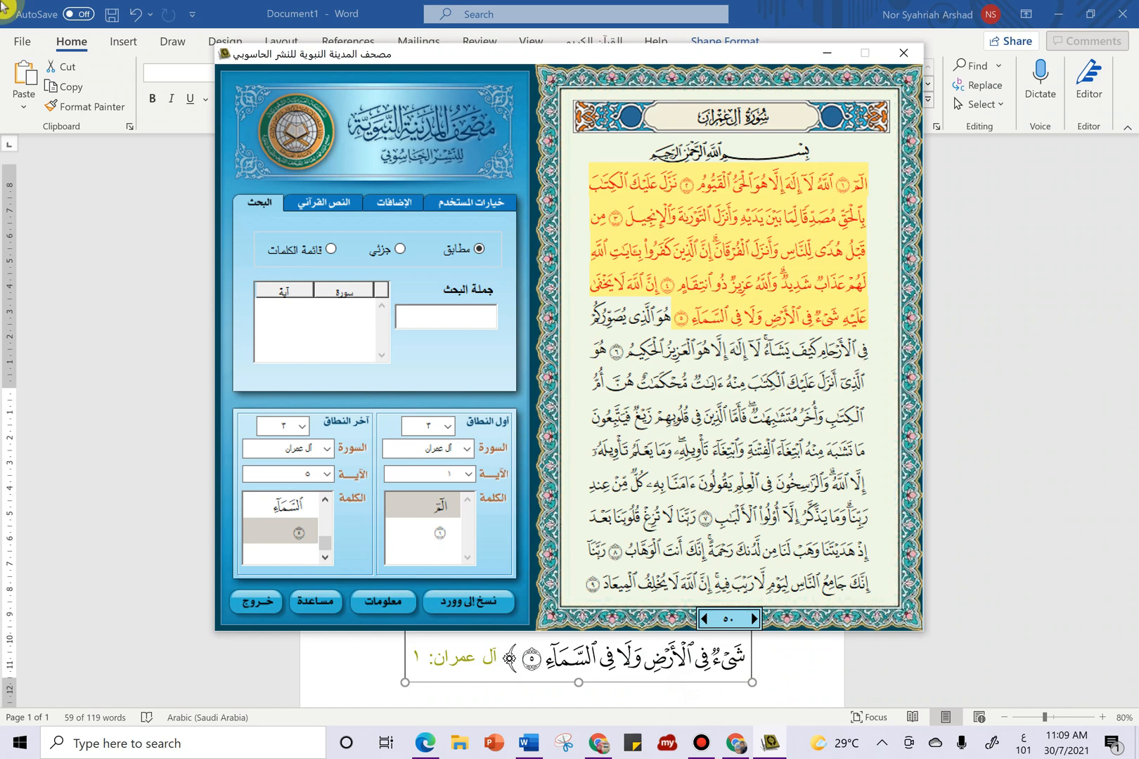
click(903, 53)
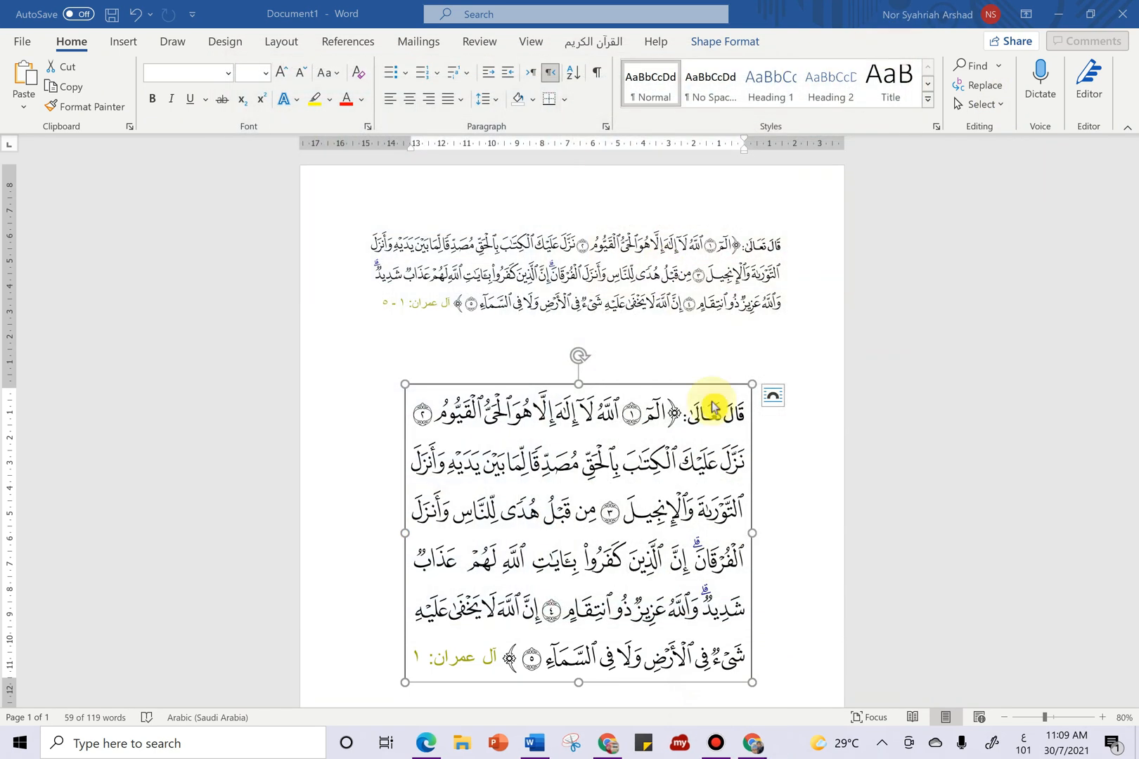
click(766, 747)
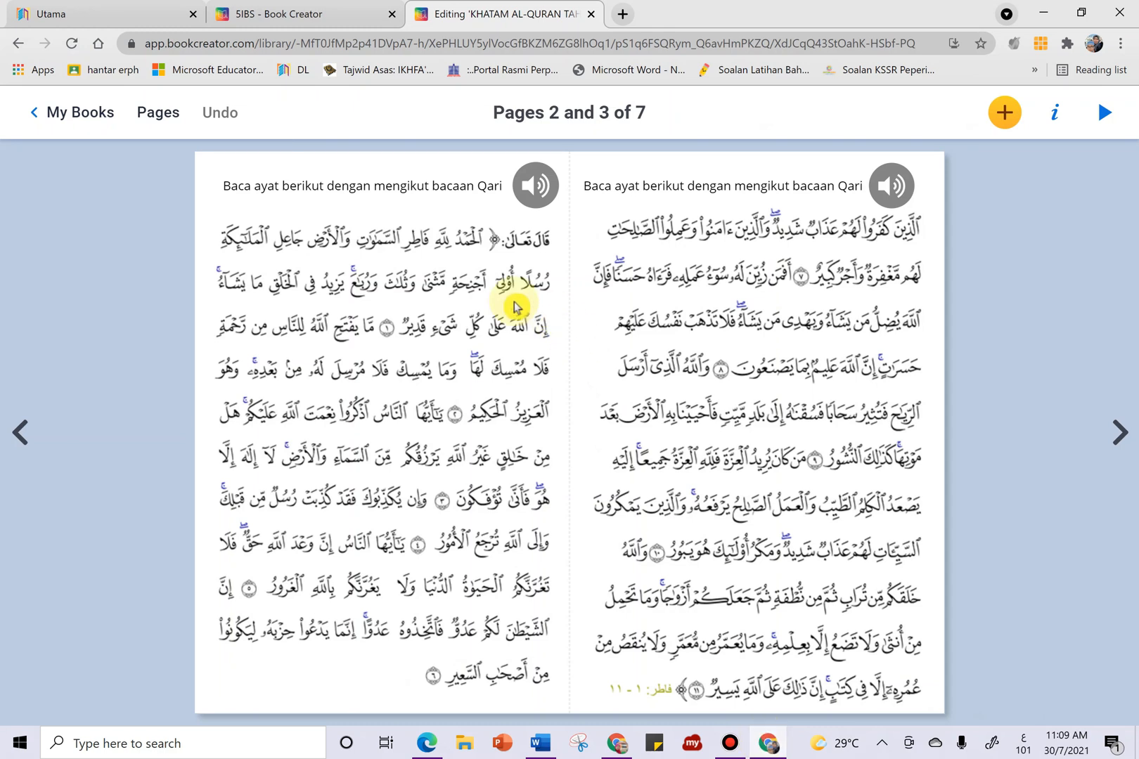
Examine the verse picture and sound button on pages 2 and 3, the exercise and closing pages, and the cover
click(420, 299)
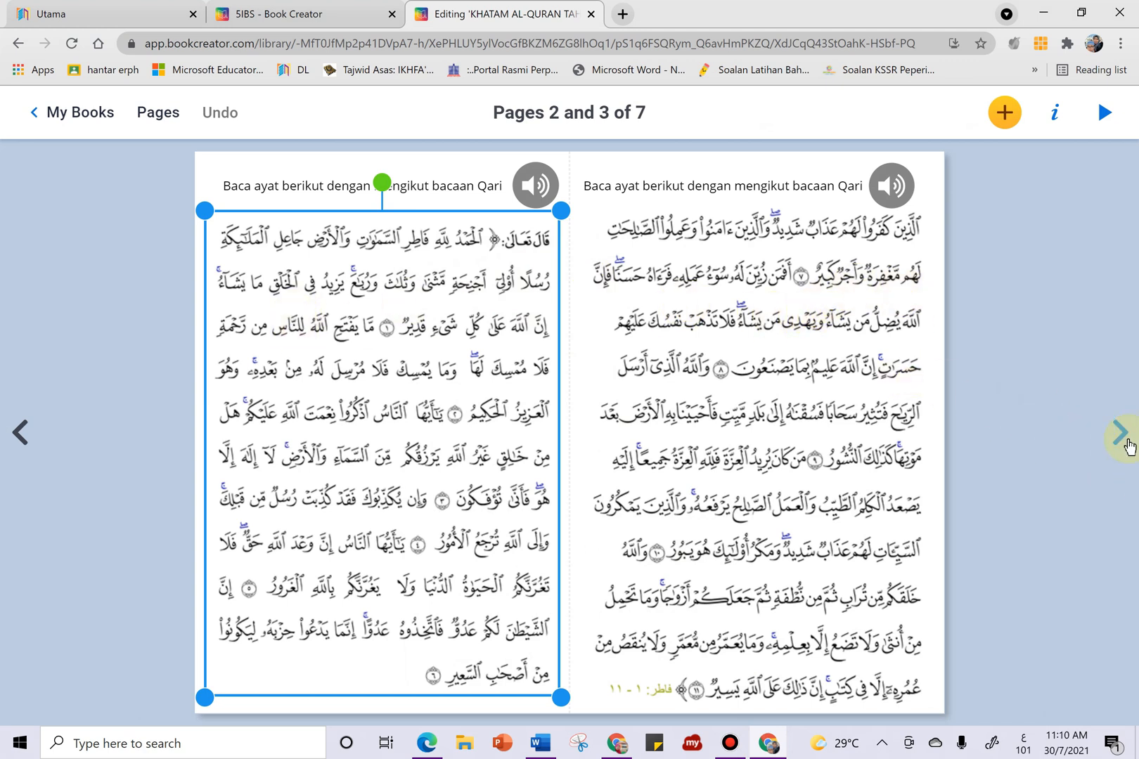
click(535, 186)
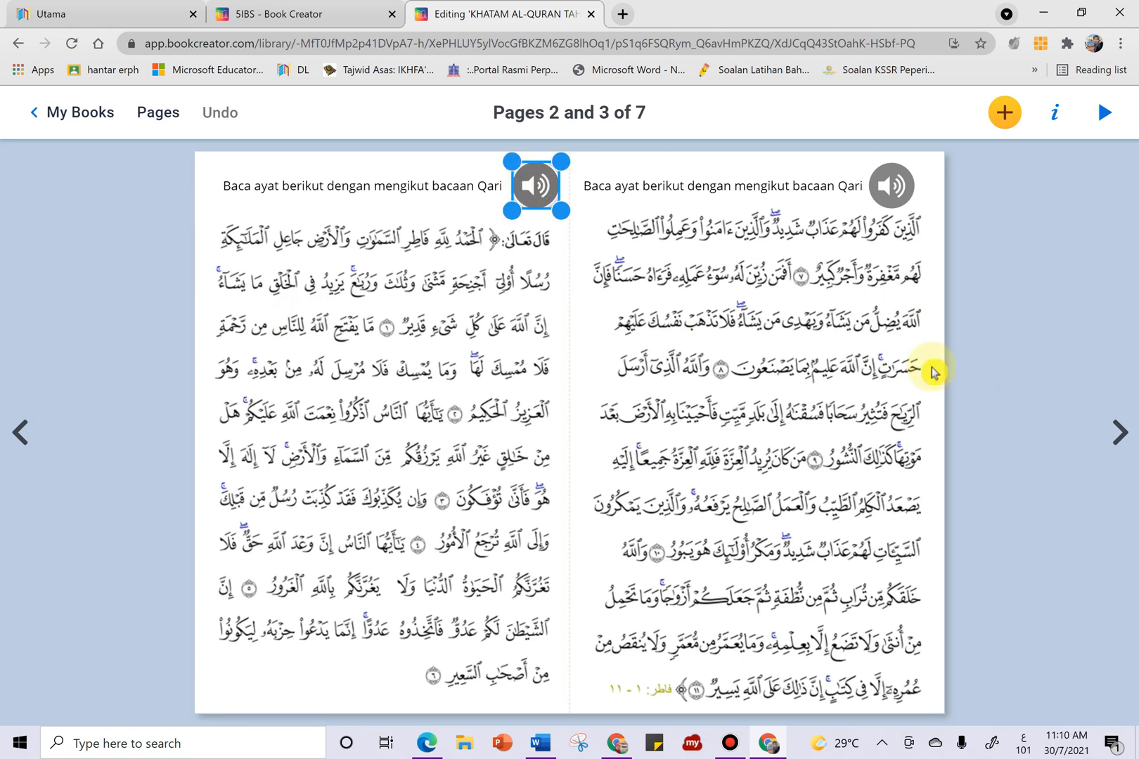
click(1118, 436)
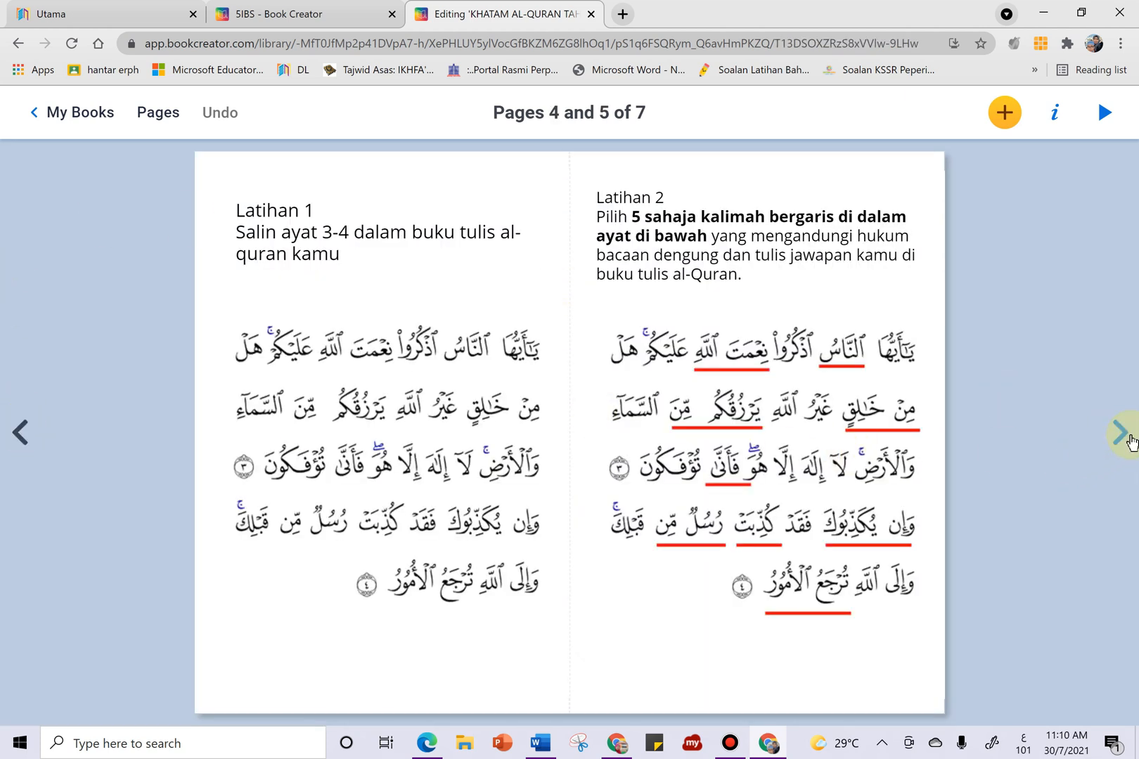
click(1128, 438)
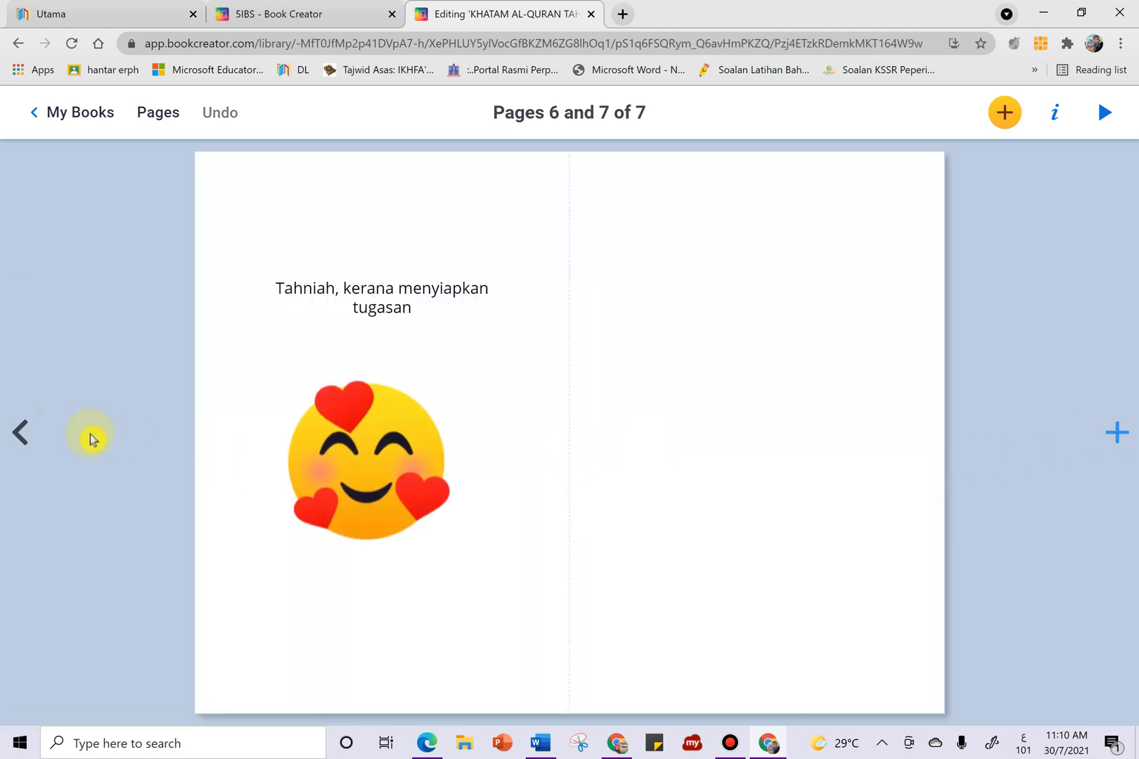
click(23, 432)
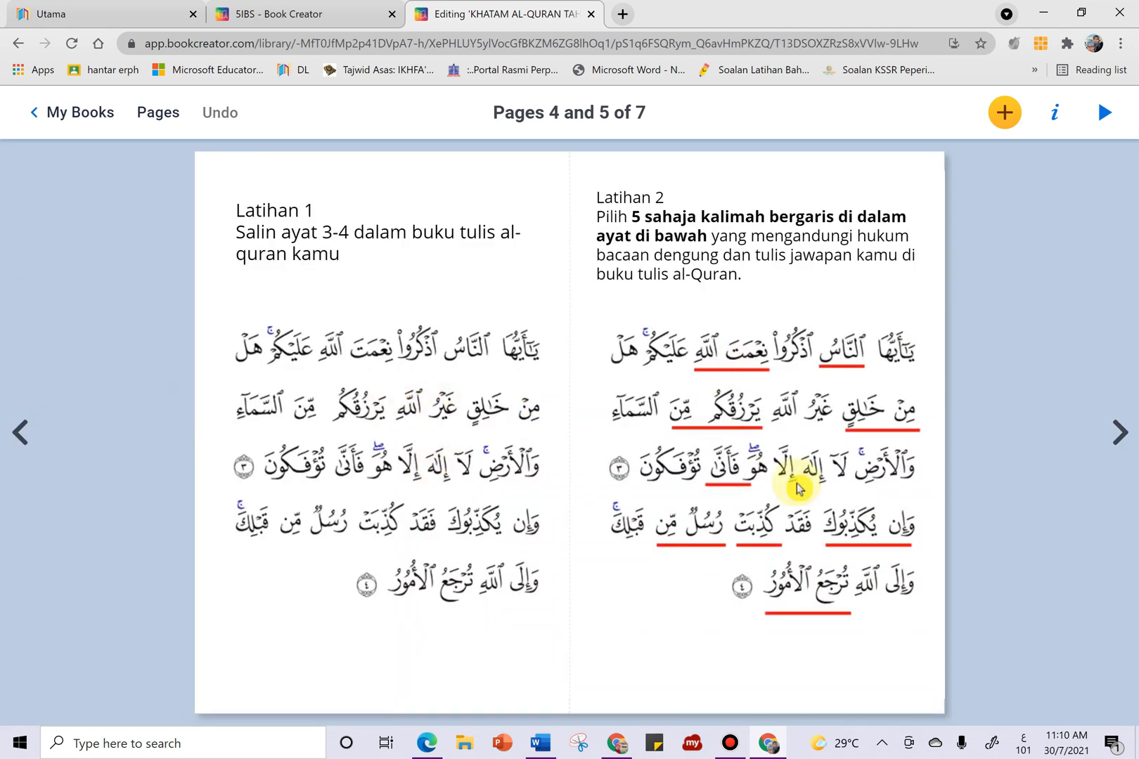
click(16, 434)
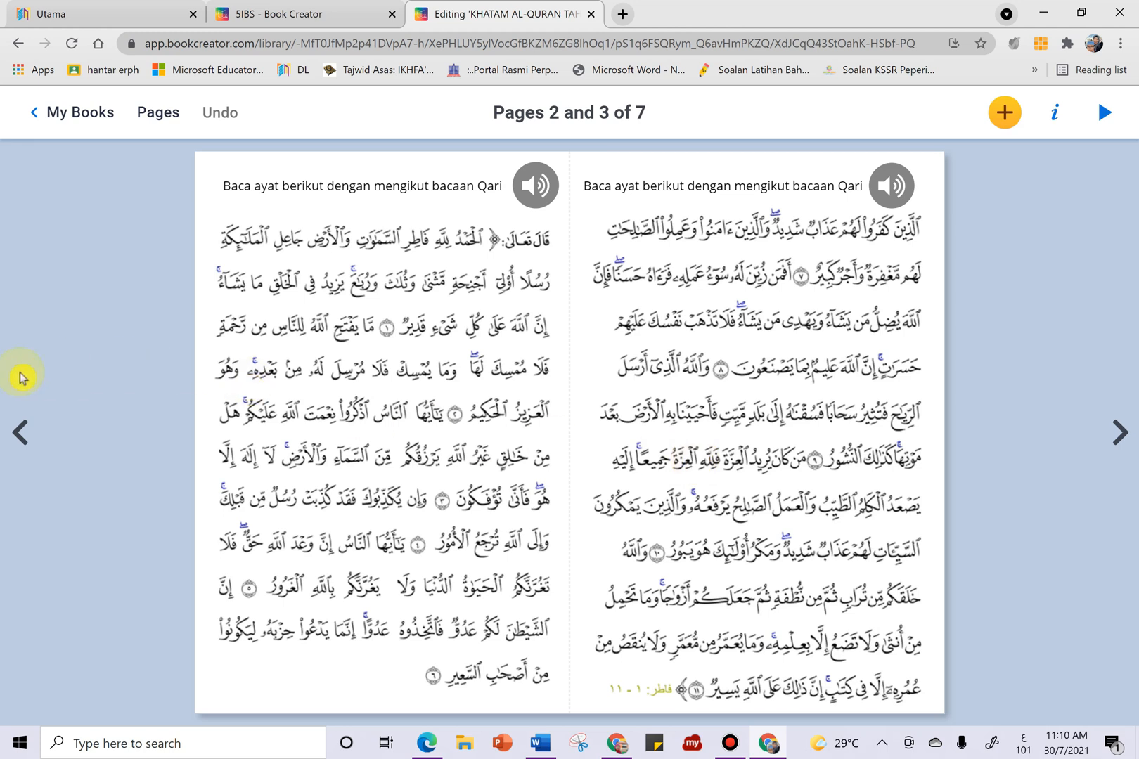
click(20, 430)
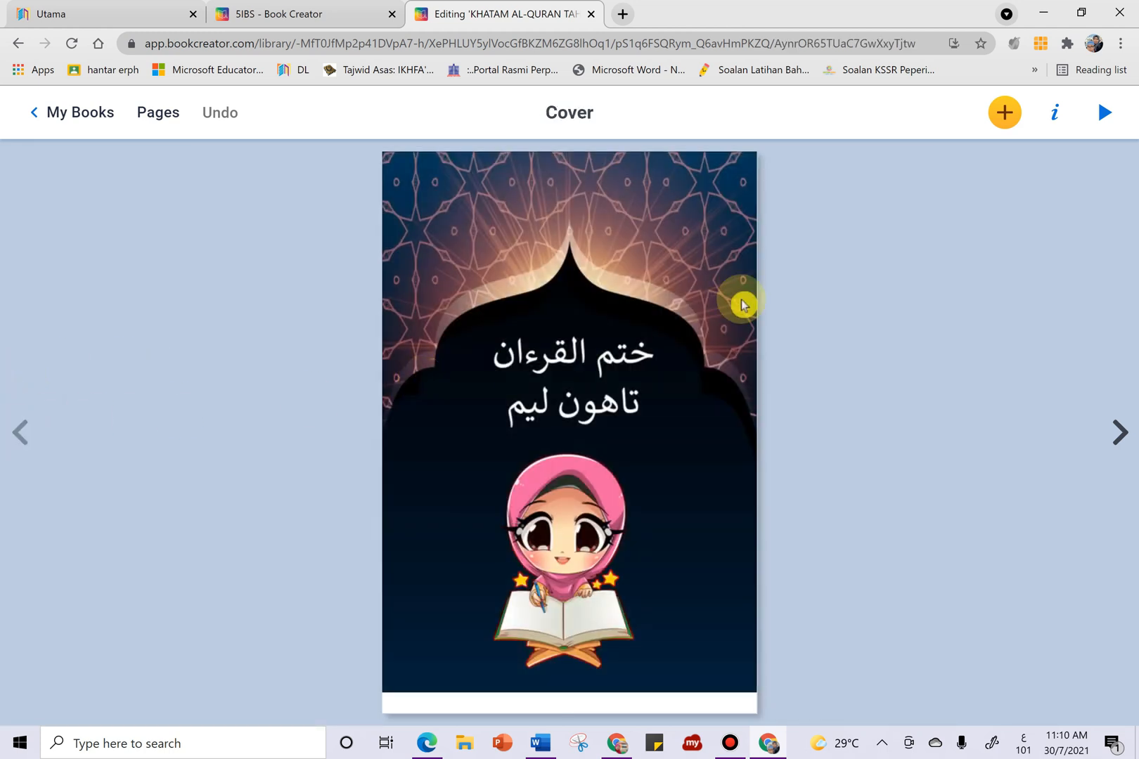
Return to the 5IBS library and create a new blank book in the Square 1:1 shape
click(53, 115)
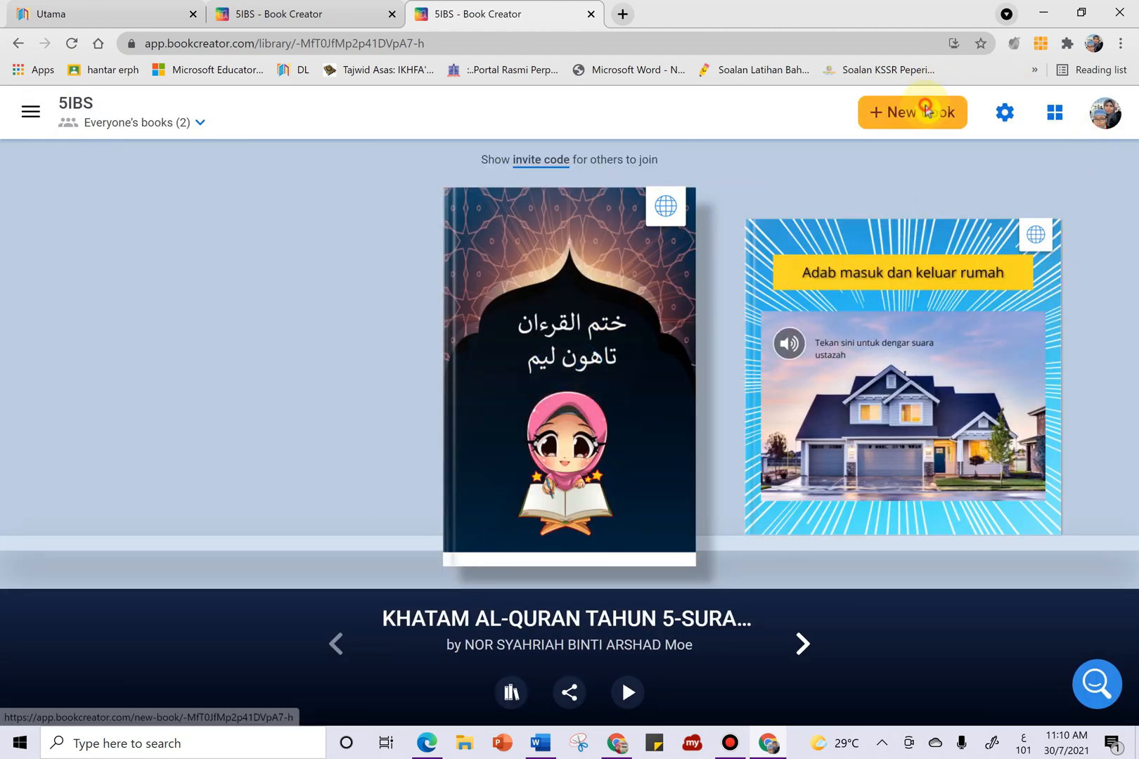
click(923, 111)
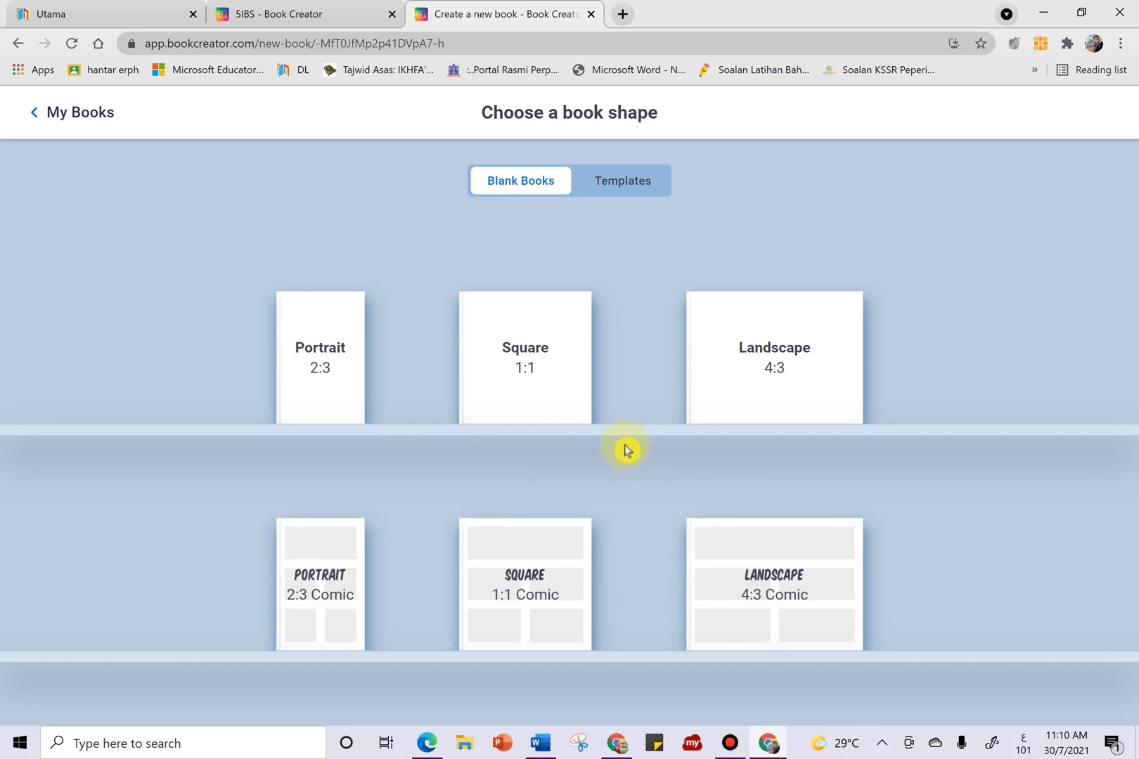
click(541, 379)
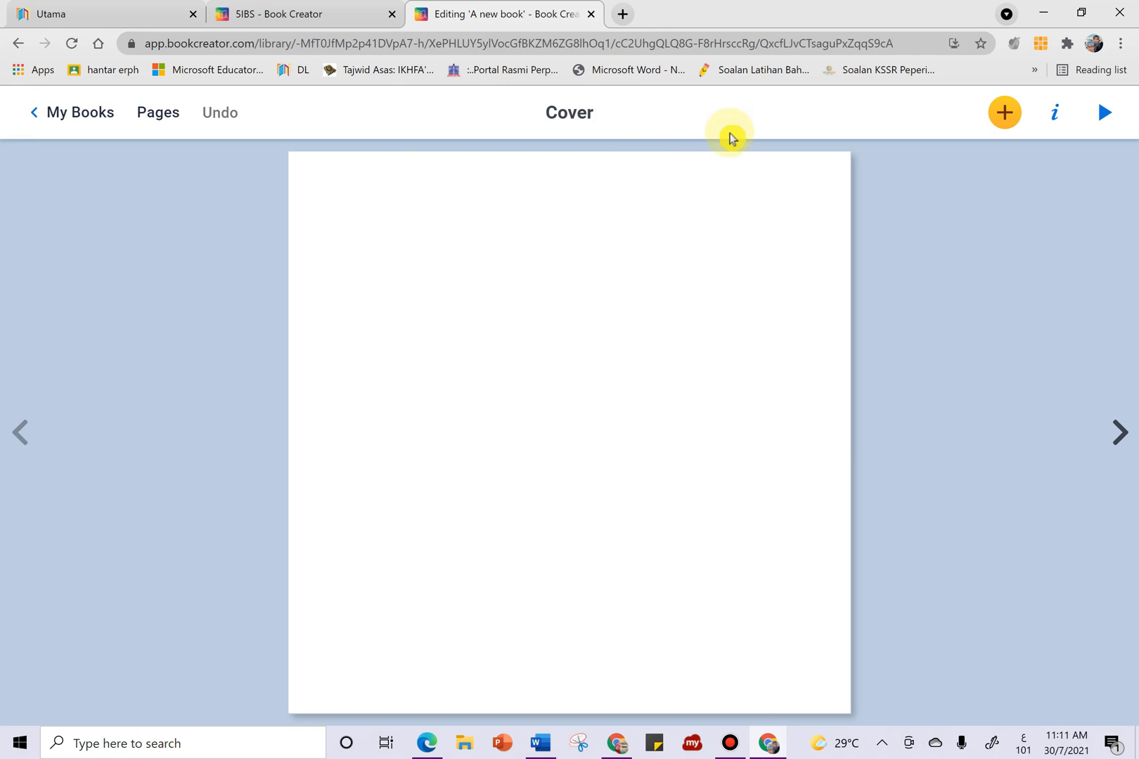
Import the picture file surah from the Music folder onto the new book's cover
click(1003, 121)
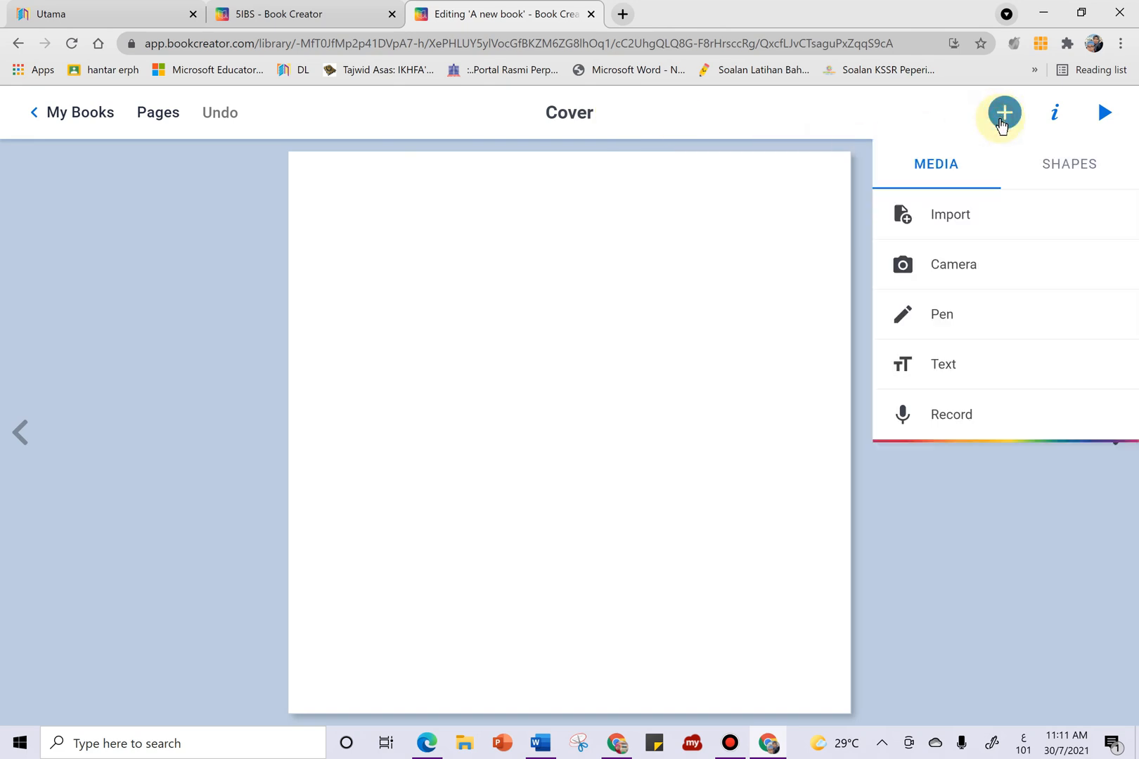
click(950, 218)
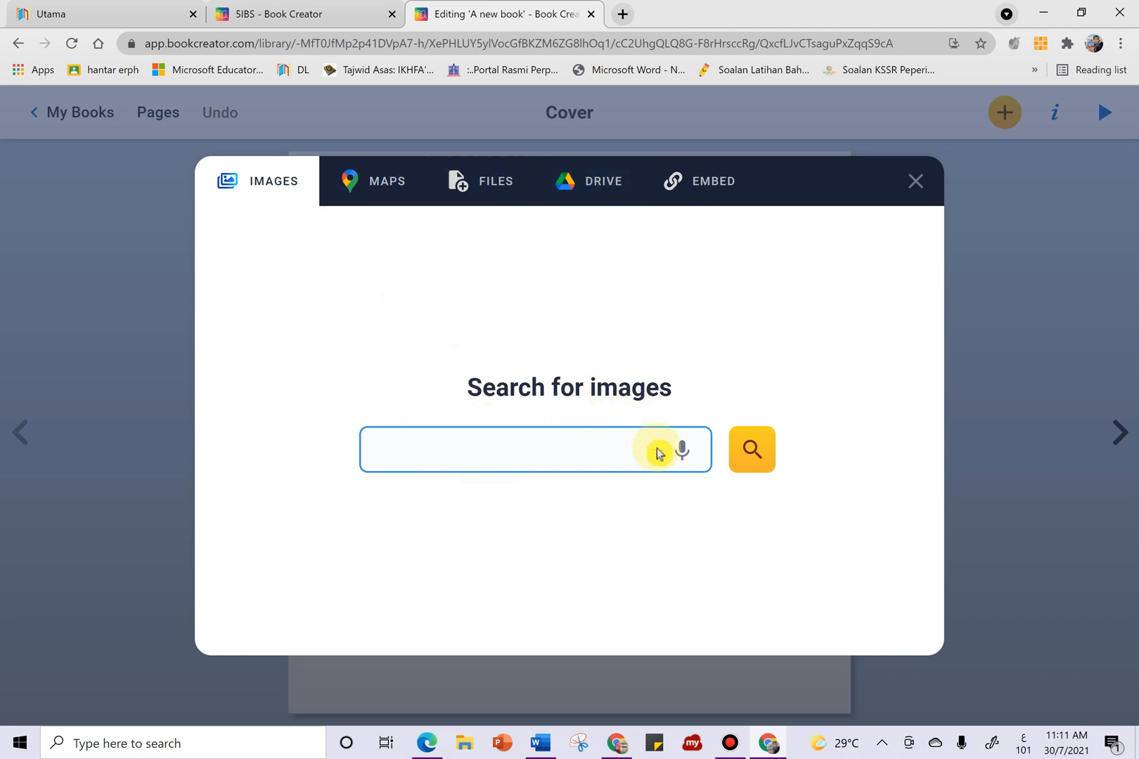
click(386, 190)
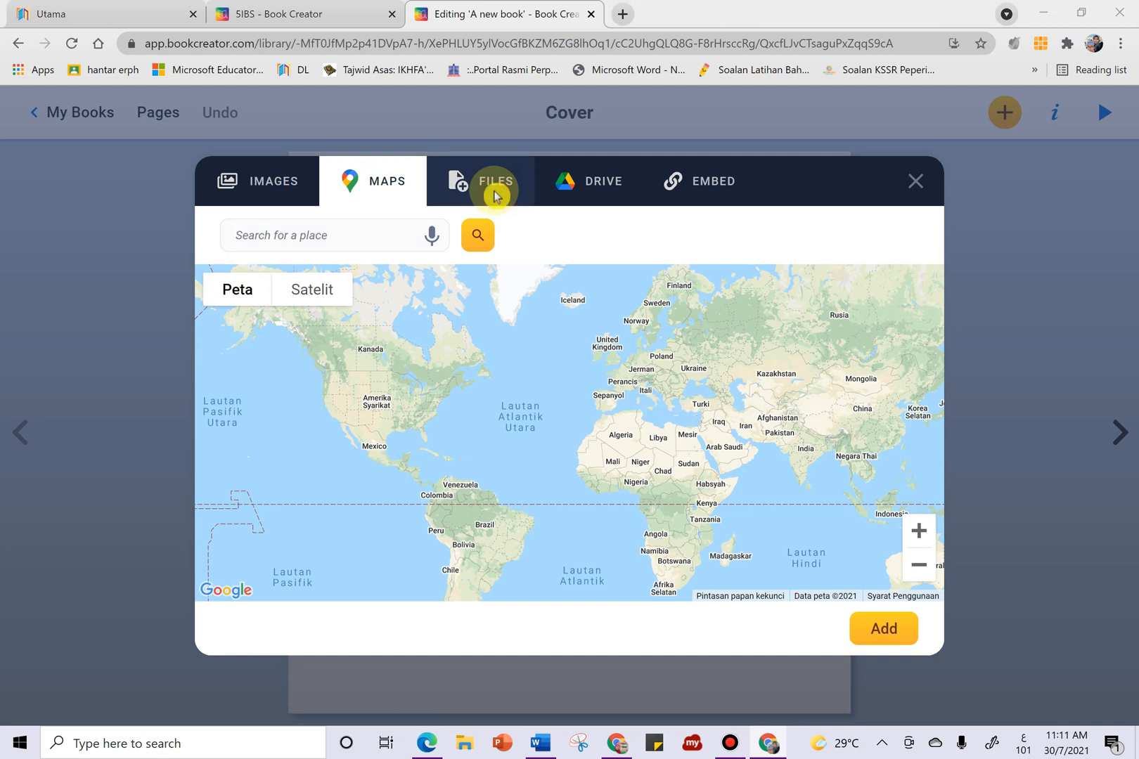
click(496, 196)
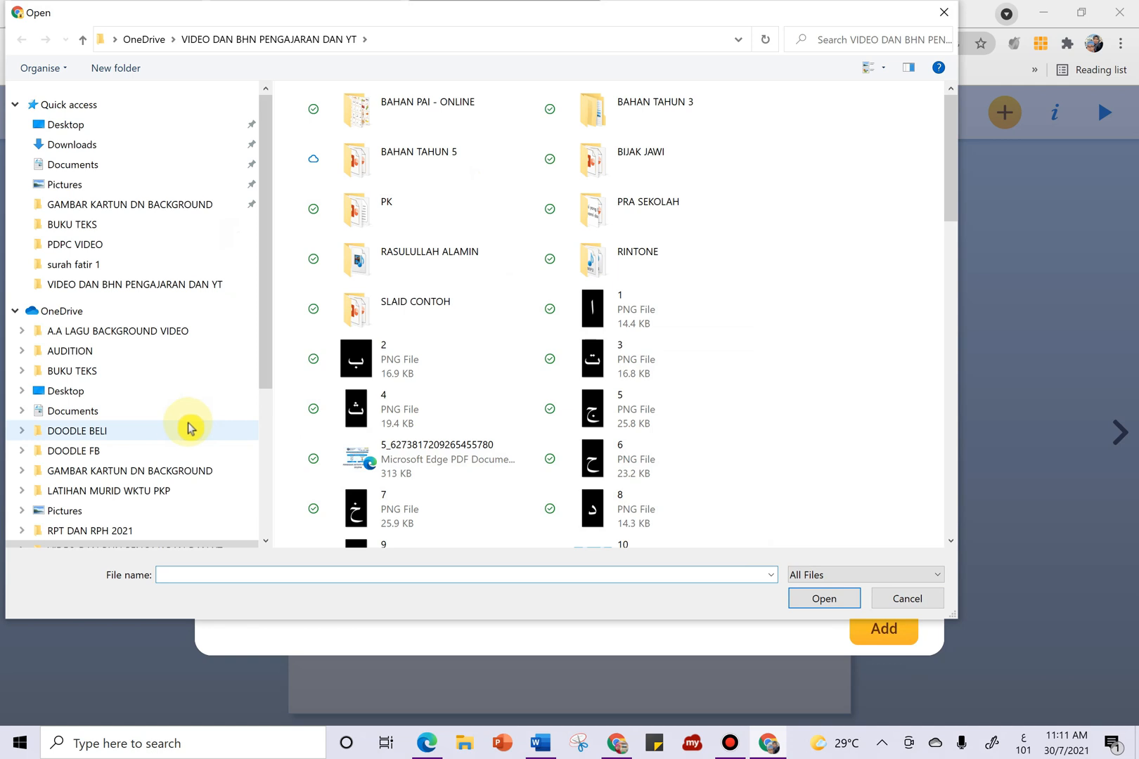
scroll(182, 442, down, 2)
scroll(161, 464, down, 1)
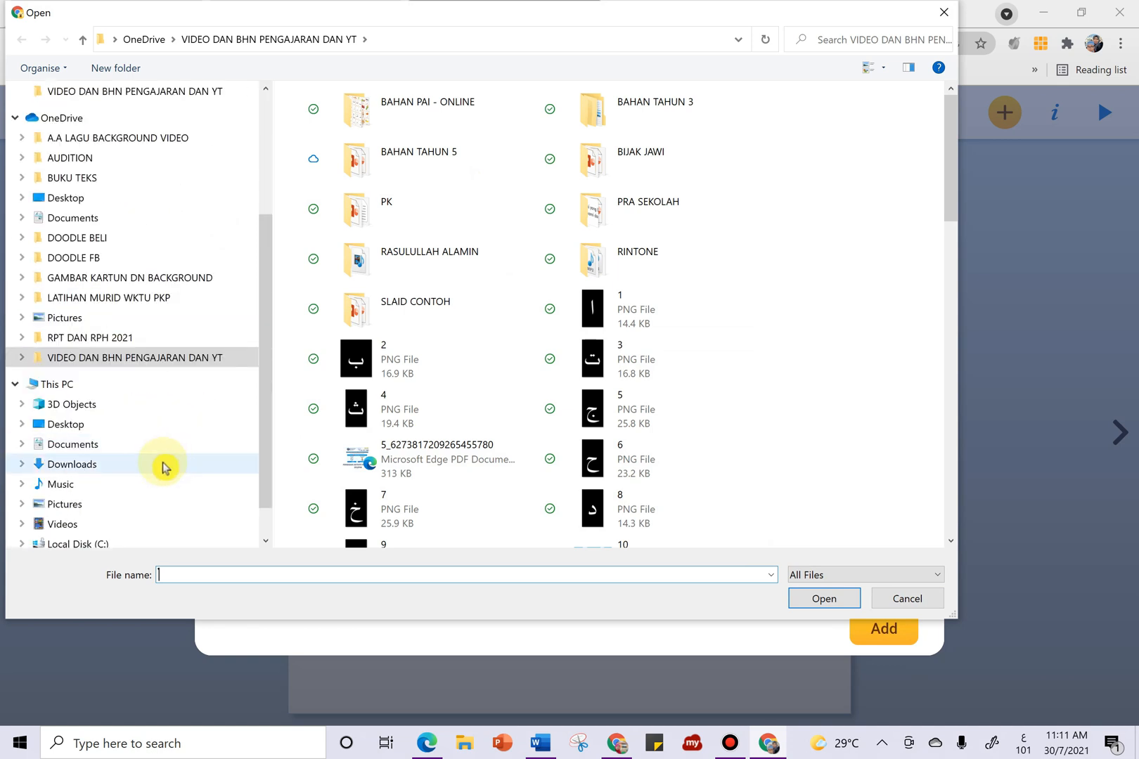
click(154, 485)
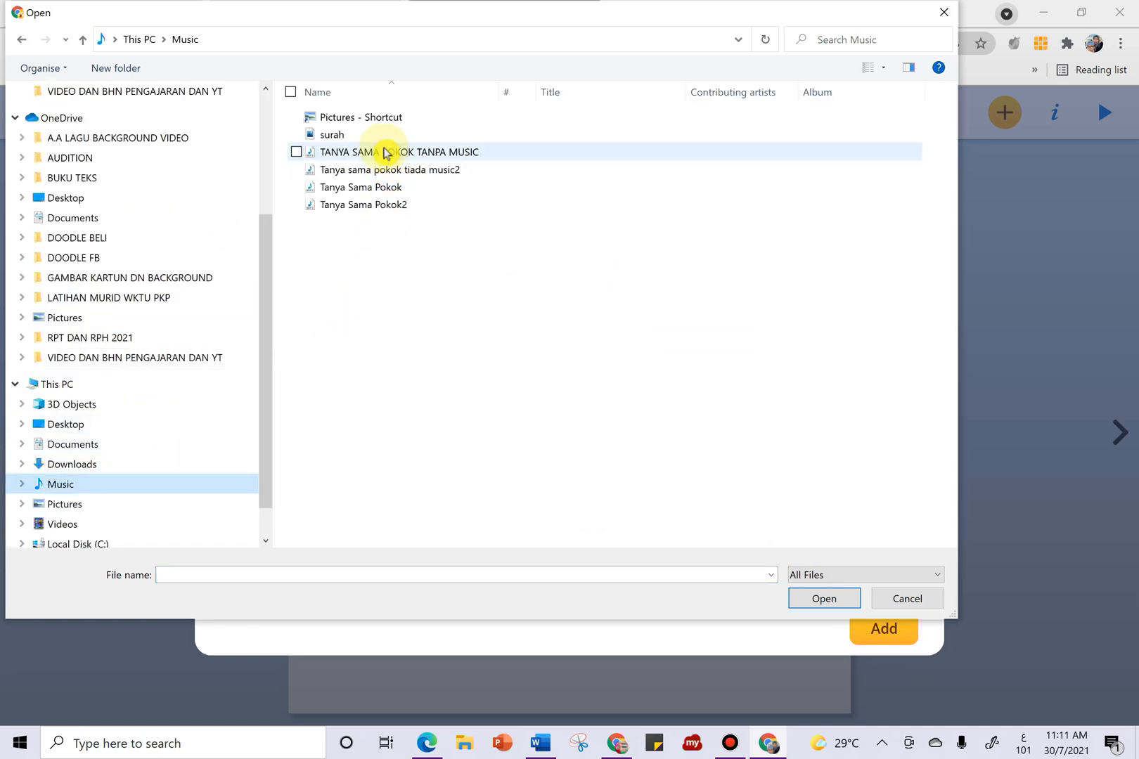
click(378, 141)
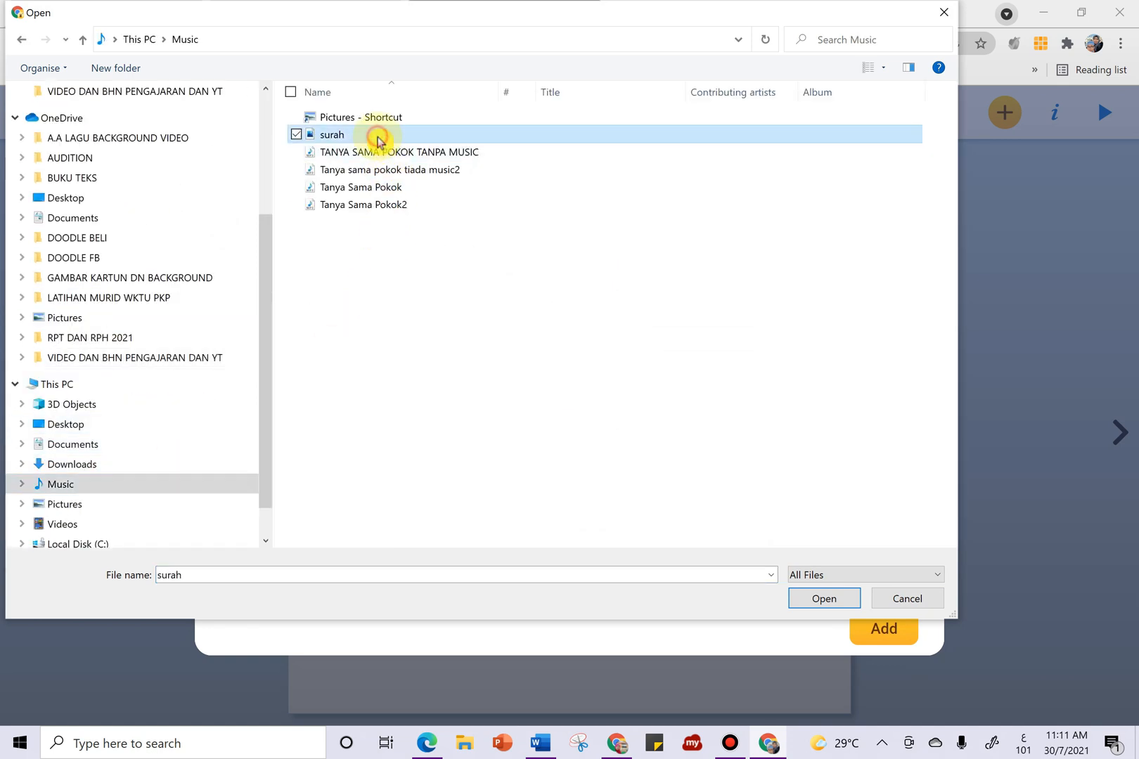
click(798, 598)
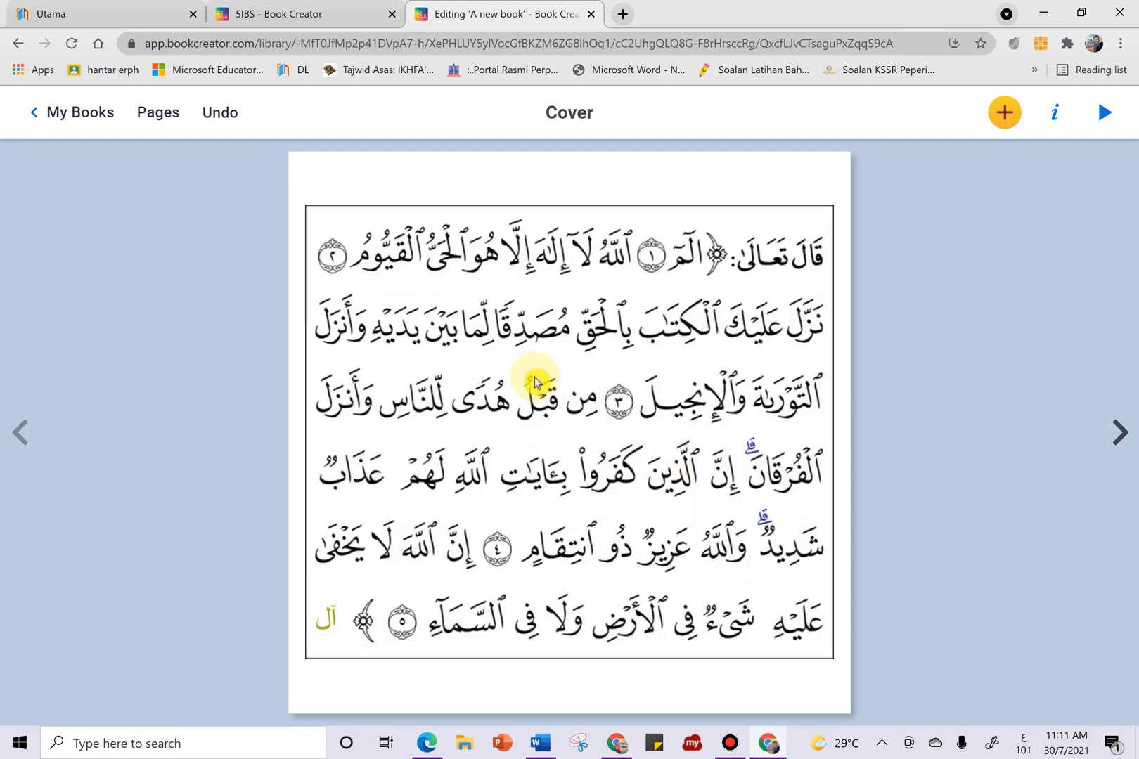
Shrink the verse picture to about 563 by 485 px, centre it on the cover and deselect it
click(418, 299)
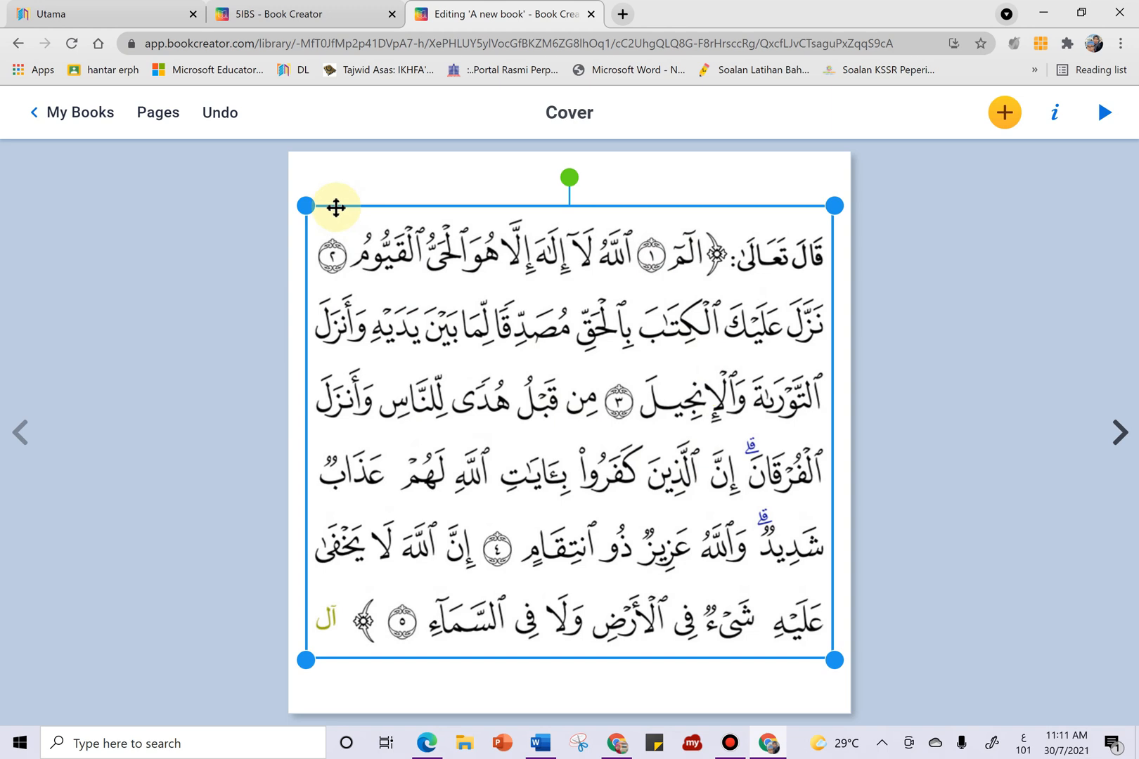
drag(303, 203, 364, 257)
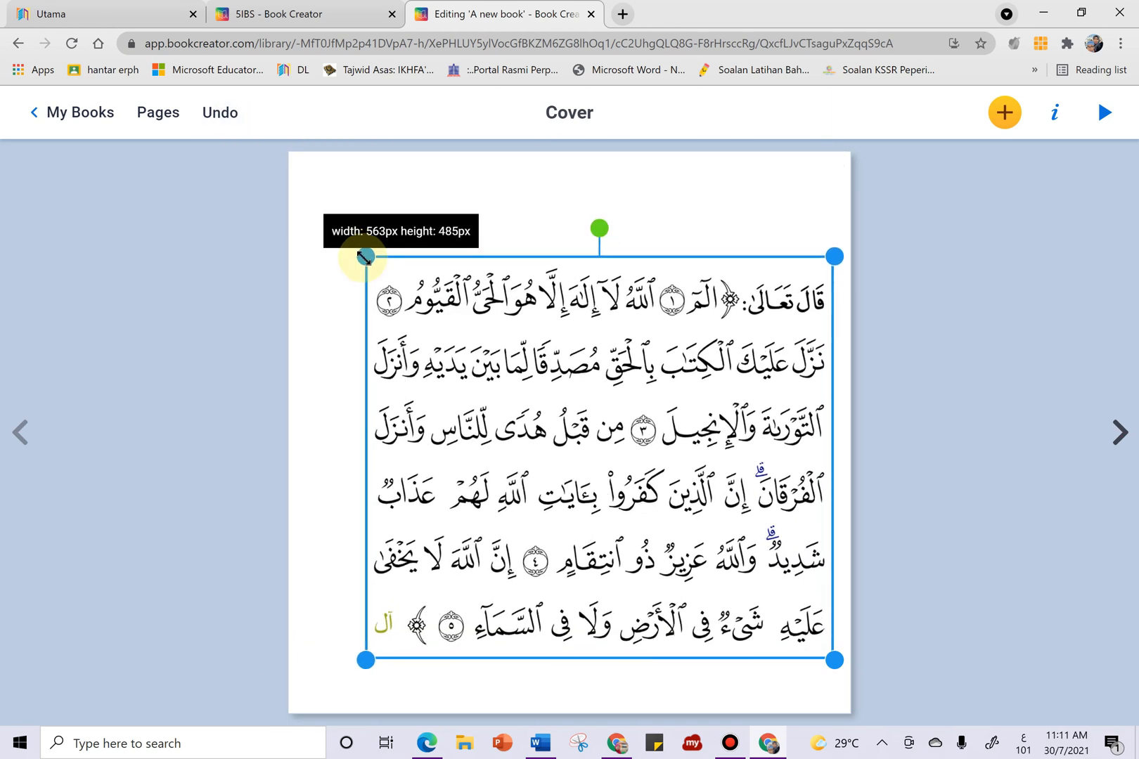
drag(482, 514, 467, 488)
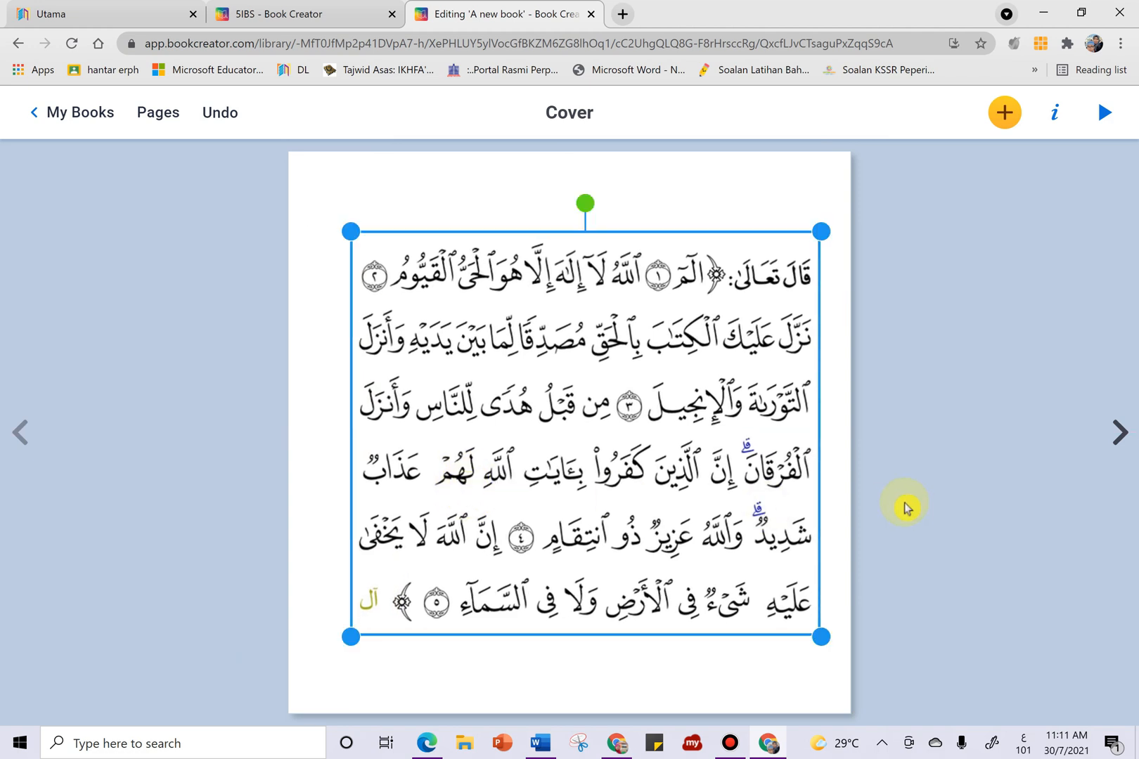
drag(704, 453, 691, 460)
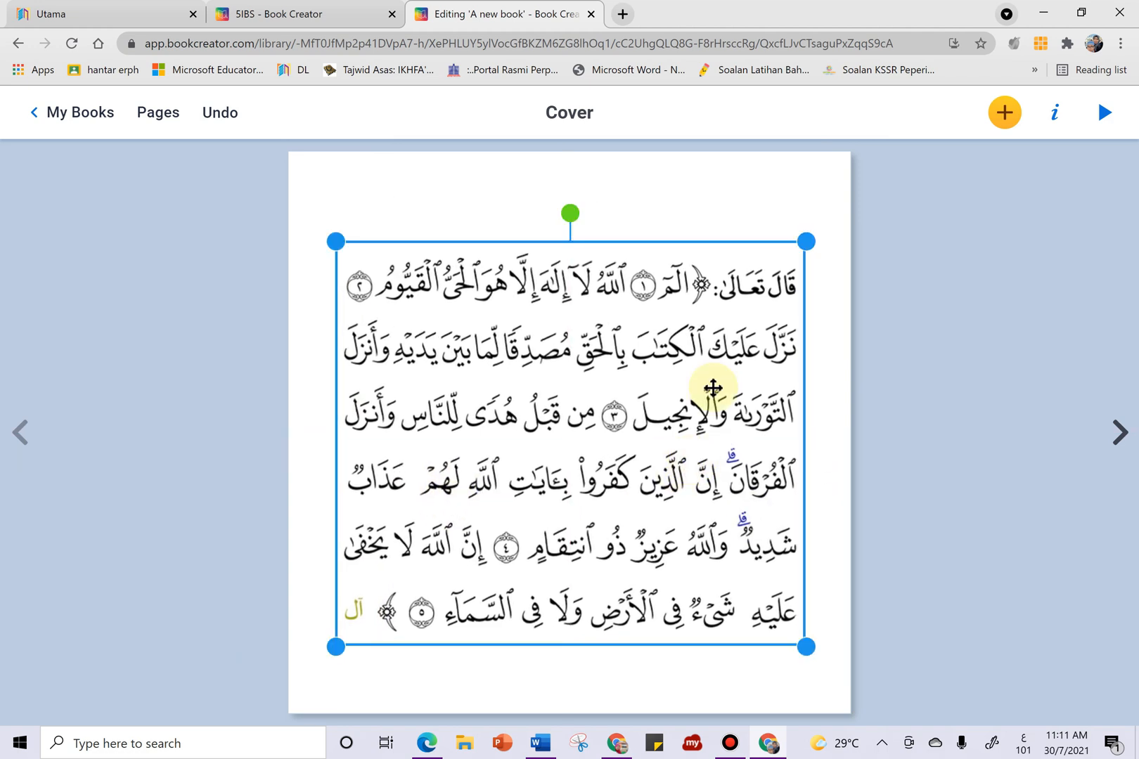
click(778, 209)
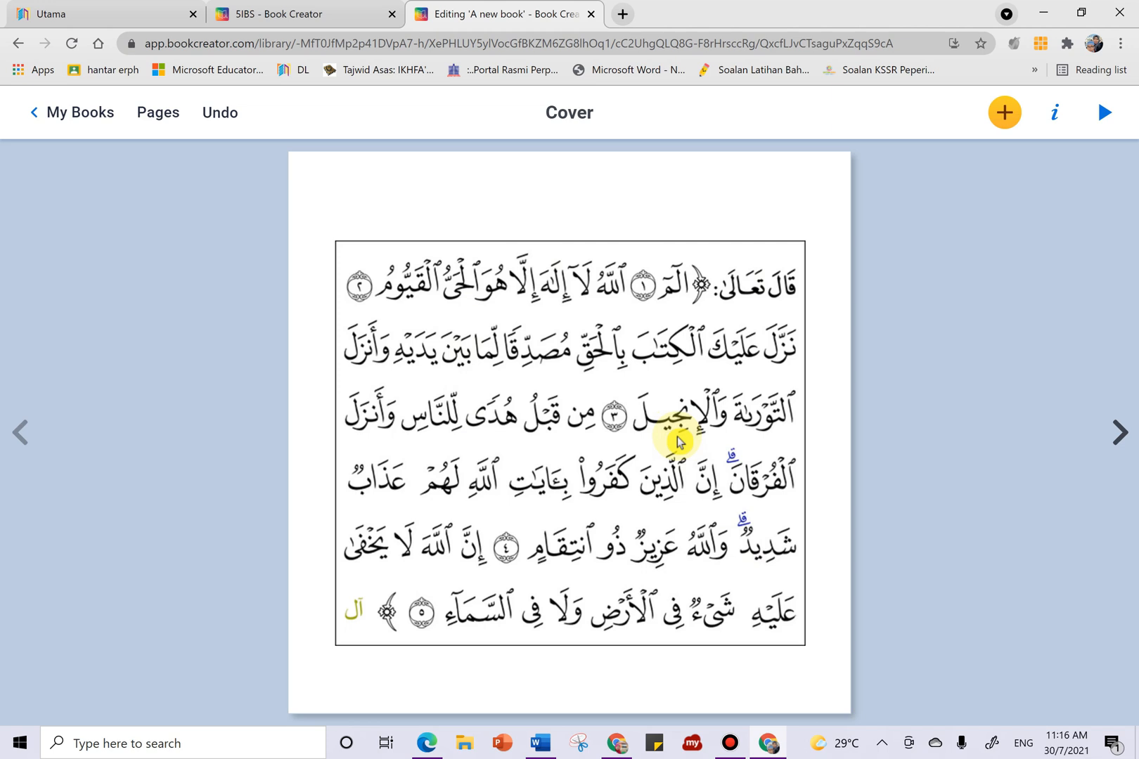
Switch to the browser window with the Surah Al Imran search results and open the suratmp3.com listening page
mouse_move(769, 747)
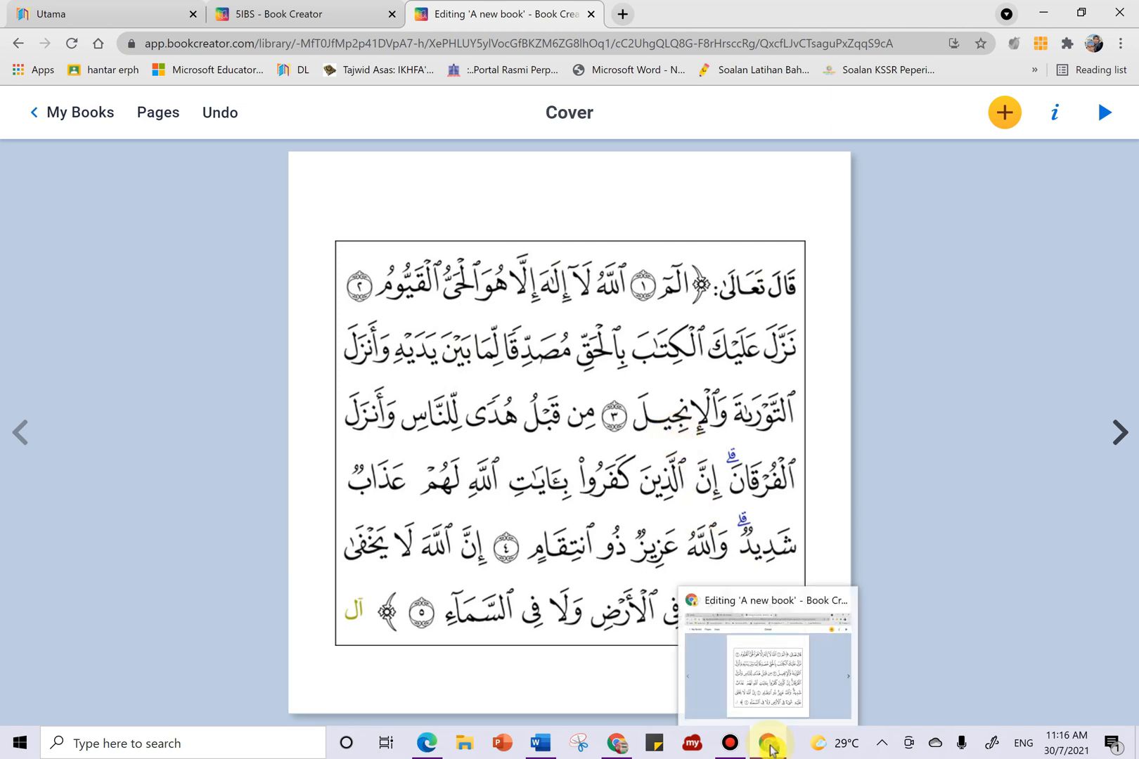
click(619, 749)
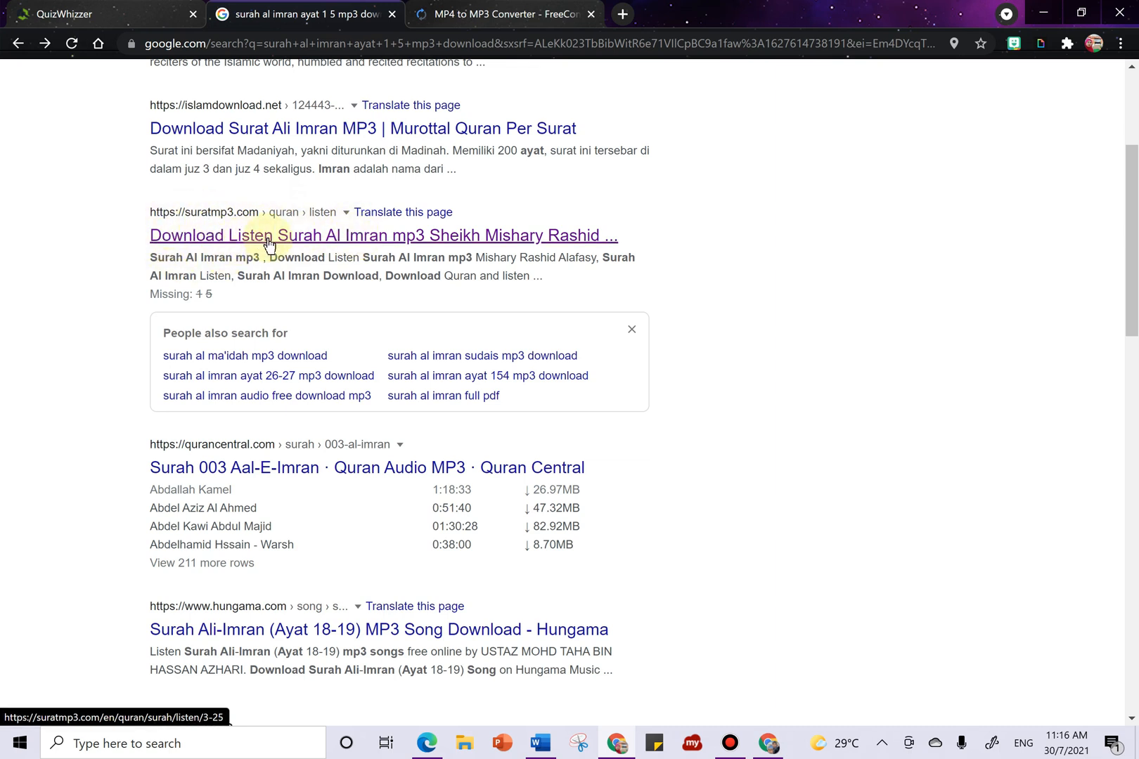
click(426, 237)
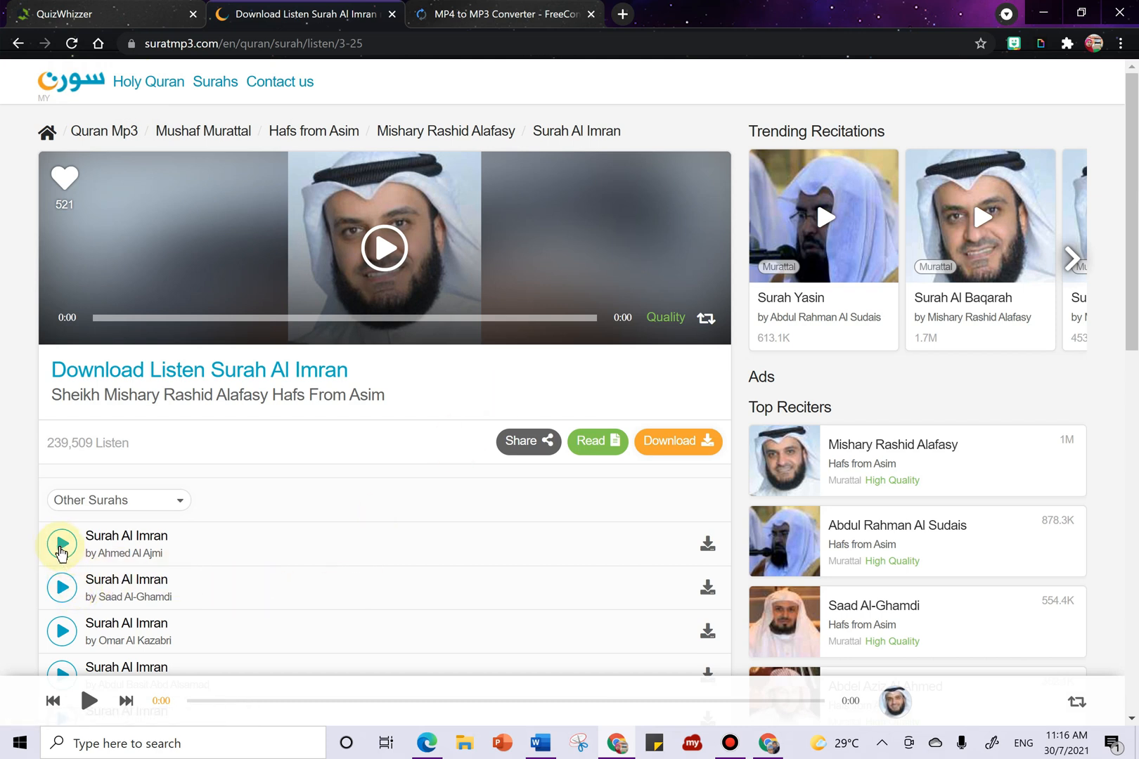
Listen to samples of Surah Al Imran recited by Ahmed Al Ajmi and Saad Al-Ghamdi, pausing each one
click(60, 543)
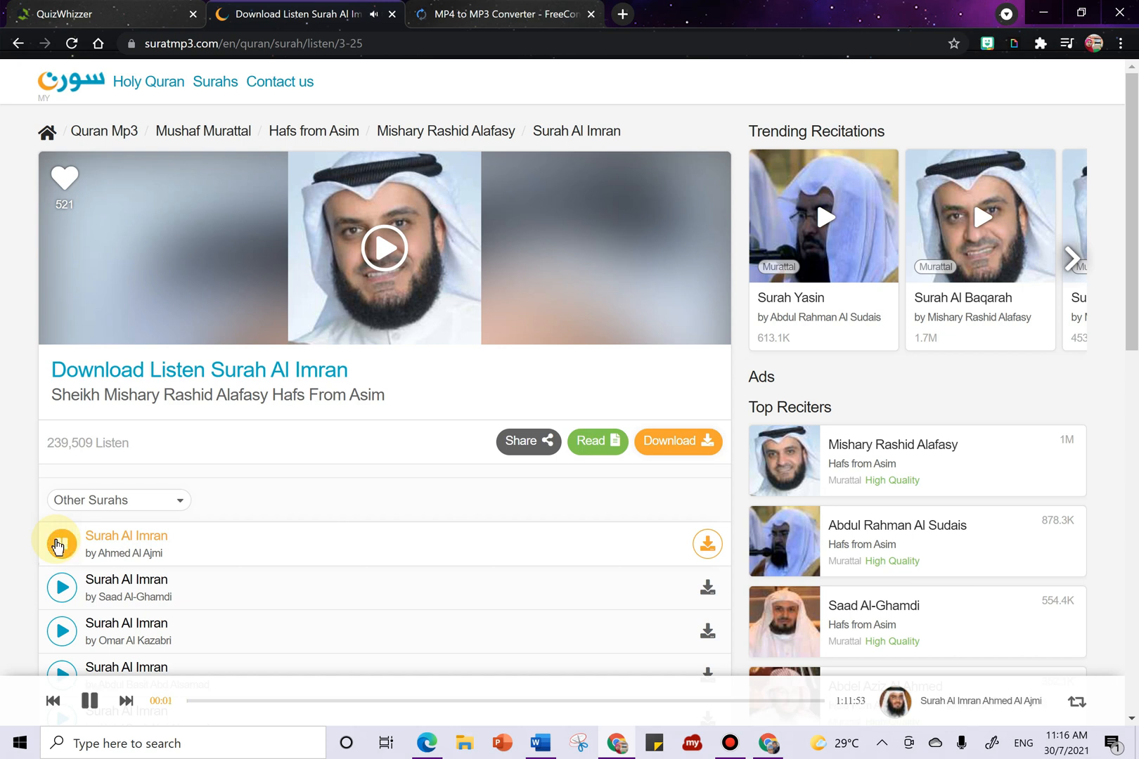
scroll(418, 582, down, 3)
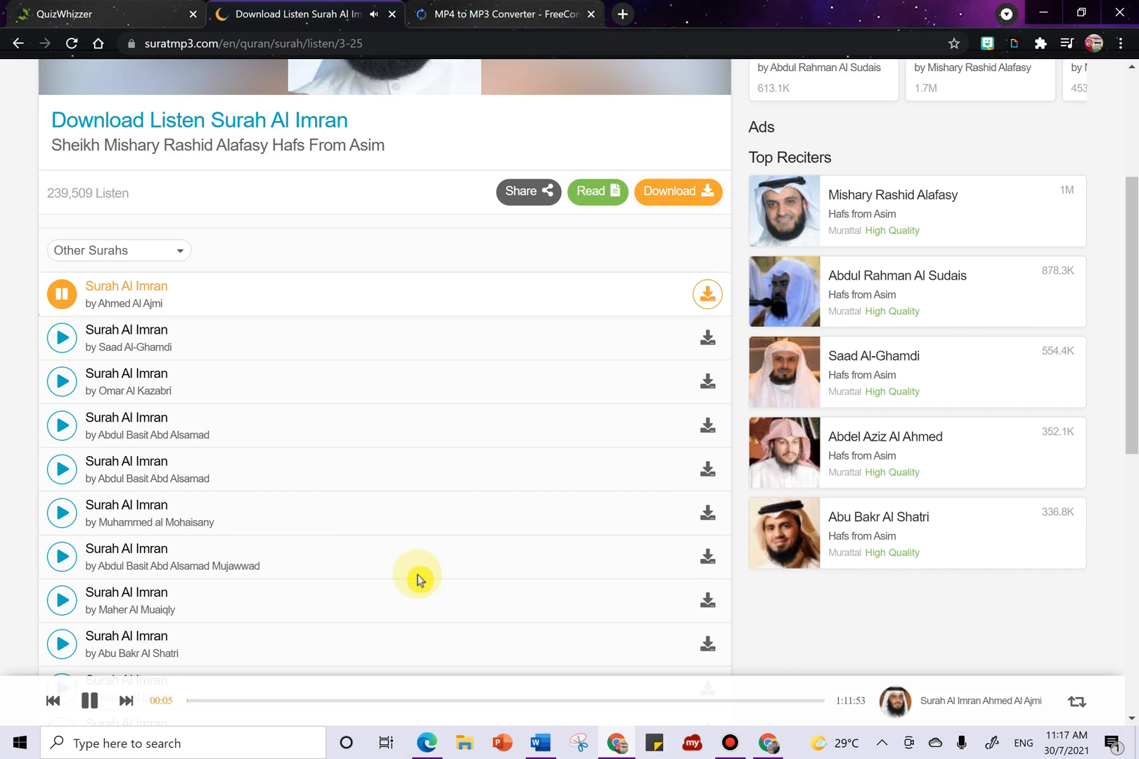
scroll(236, 362, up, 3)
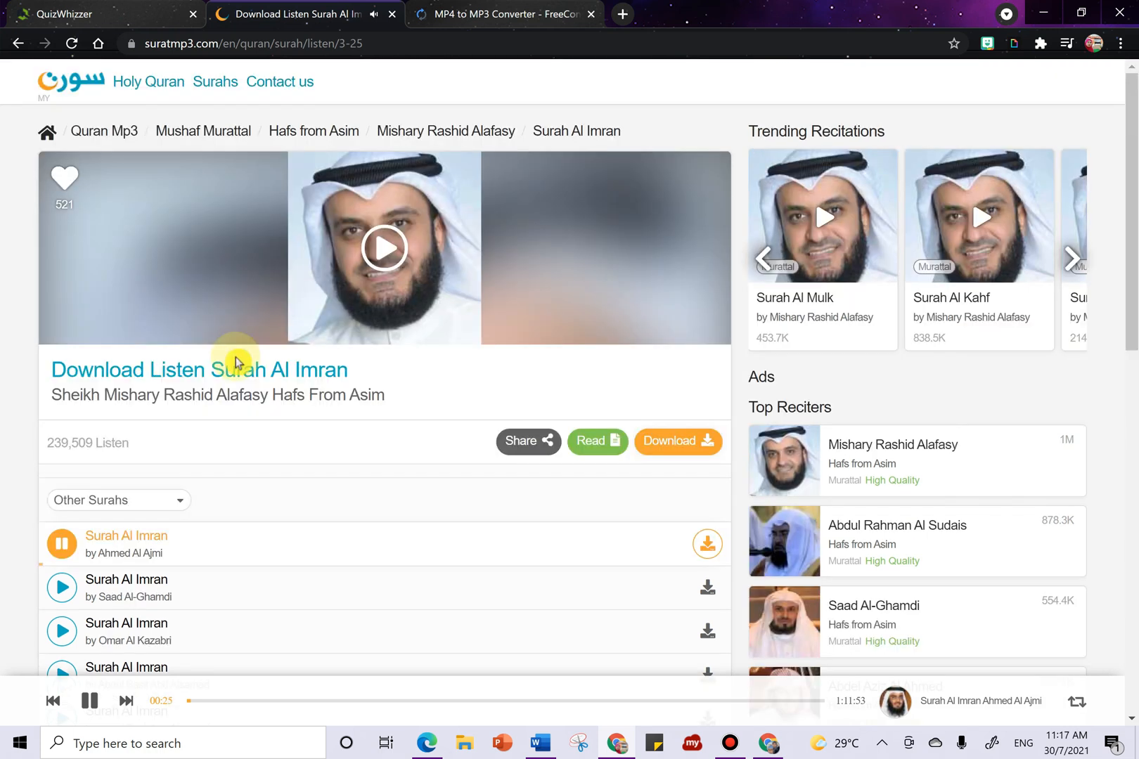
click(69, 550)
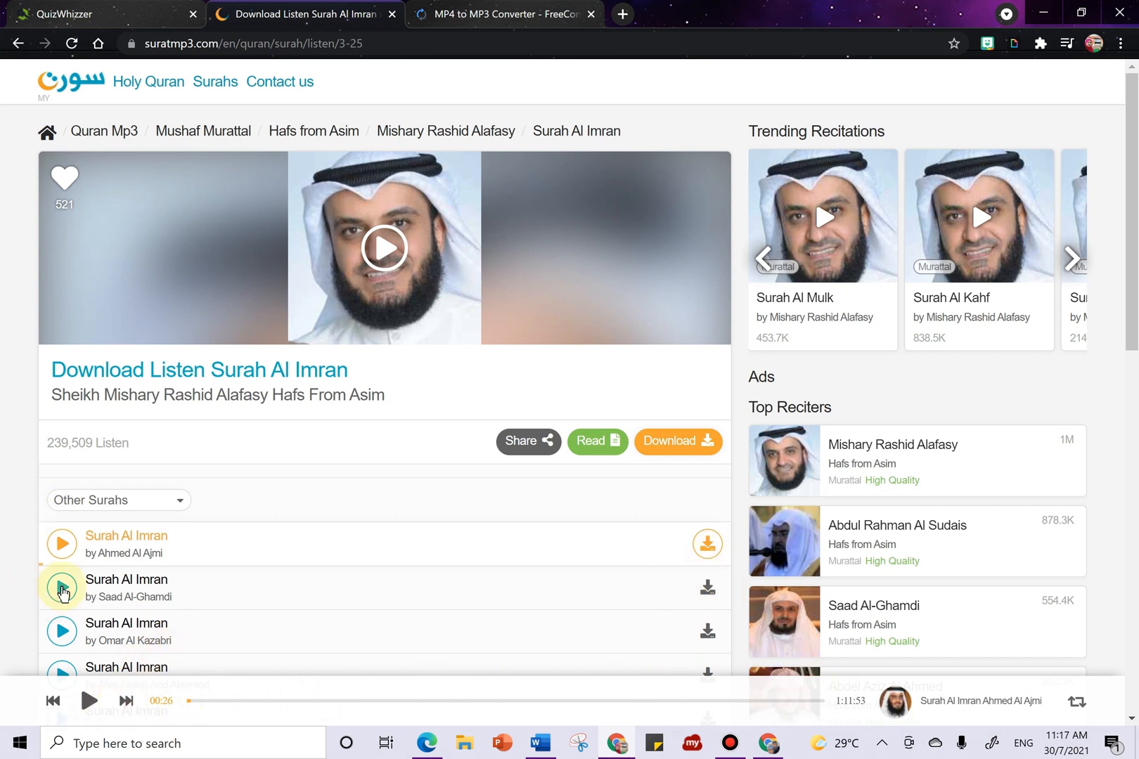
click(70, 585)
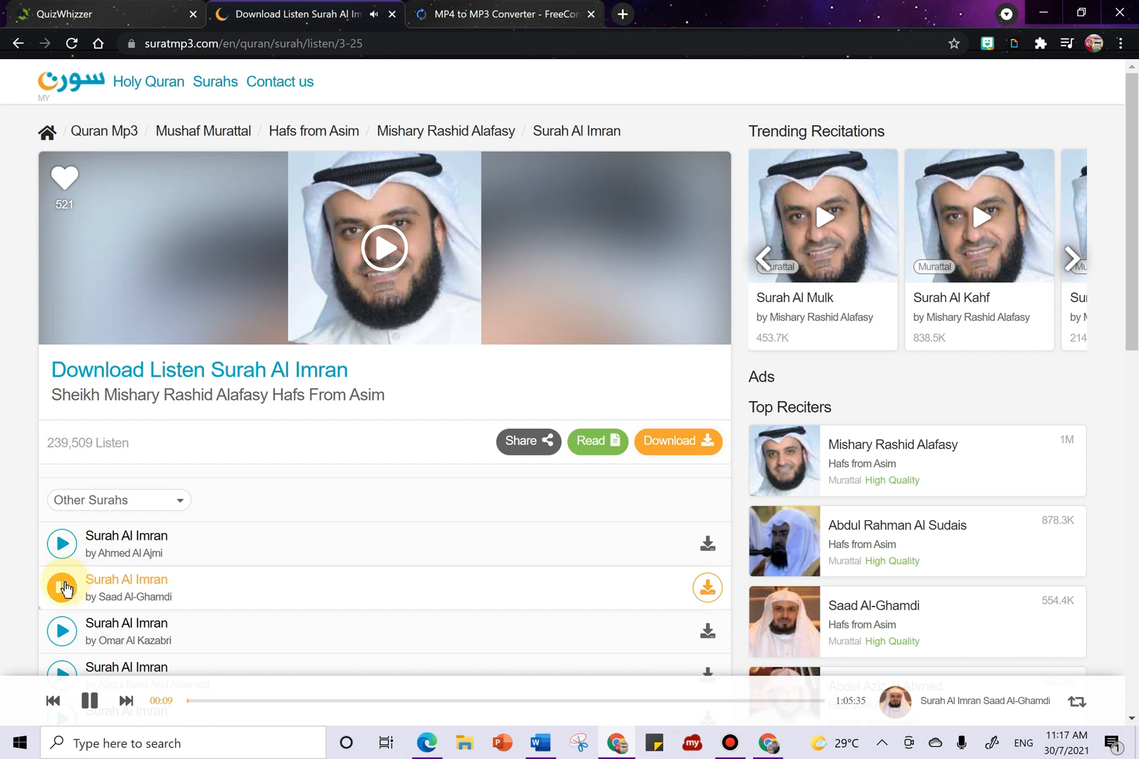
click(64, 588)
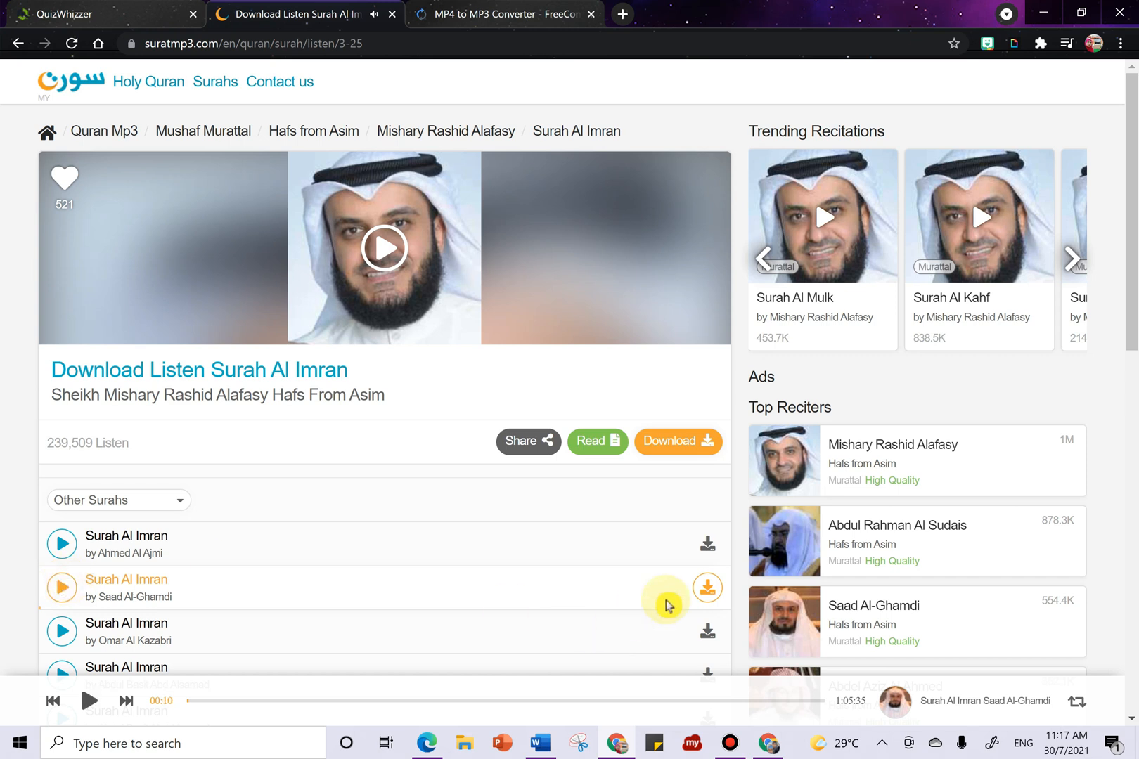
Download Saad Al-Ghamdi's Surah Al Imran in normal quality and save it as 003 in the Music folder
click(704, 589)
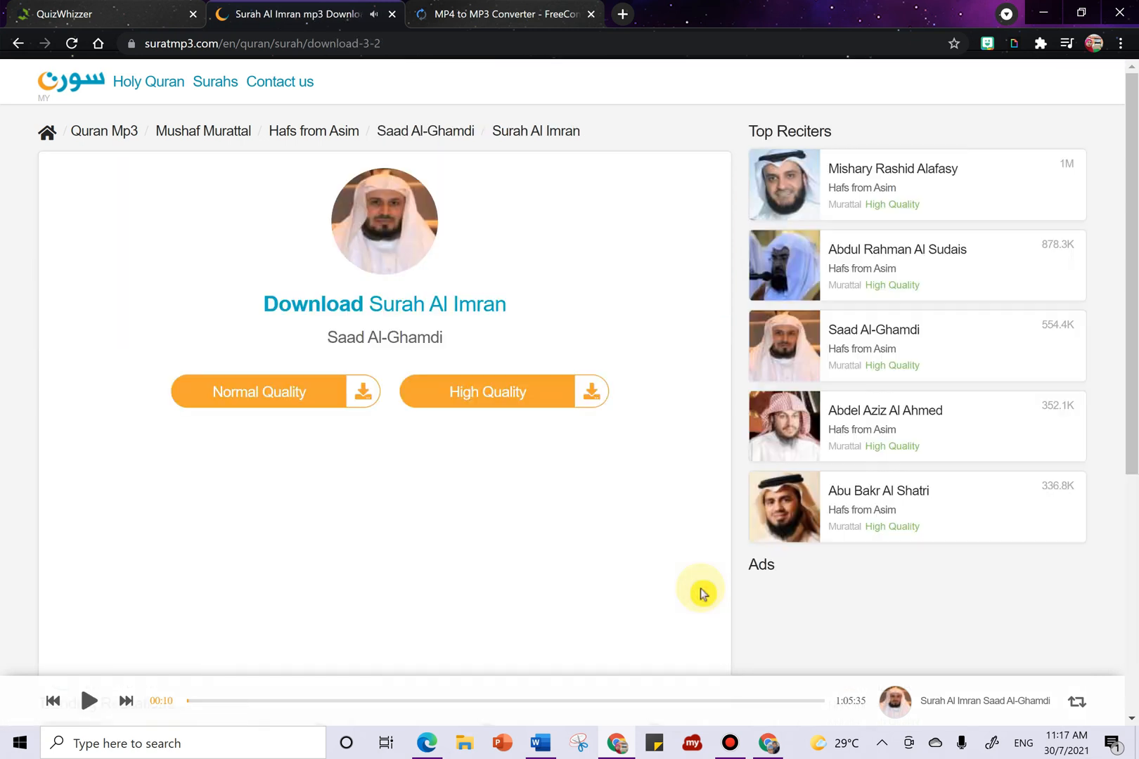
click(283, 400)
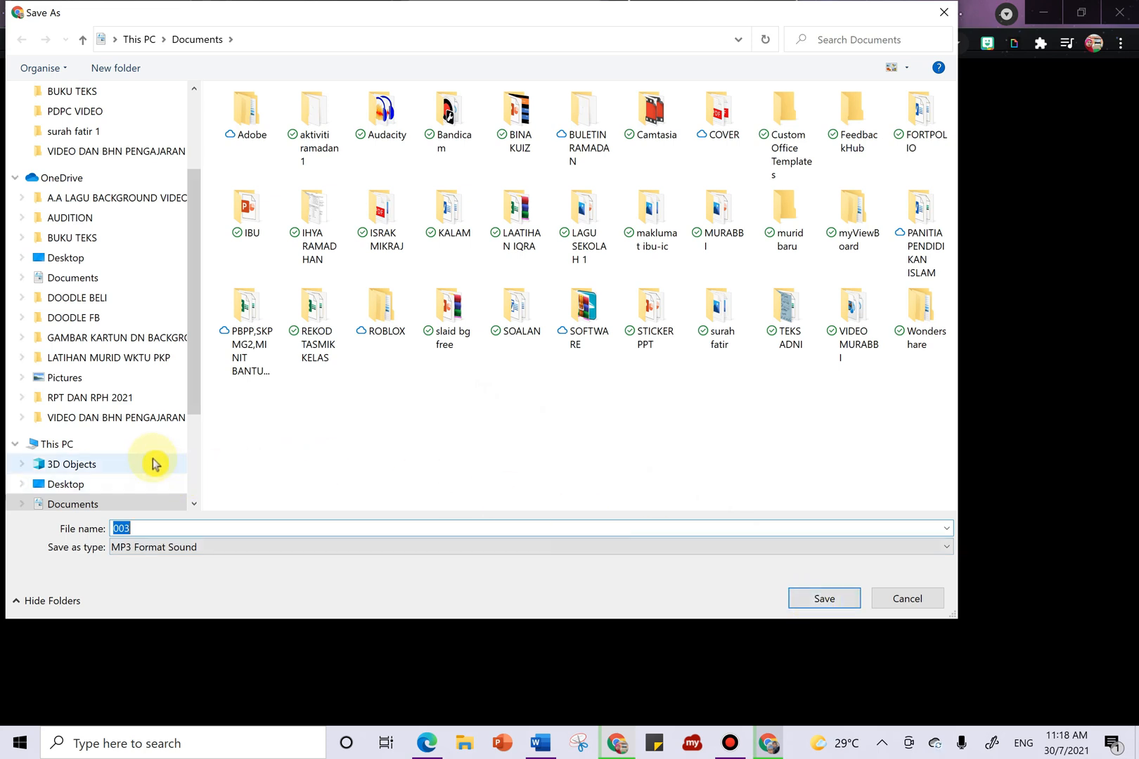
scroll(121, 443, down, 2)
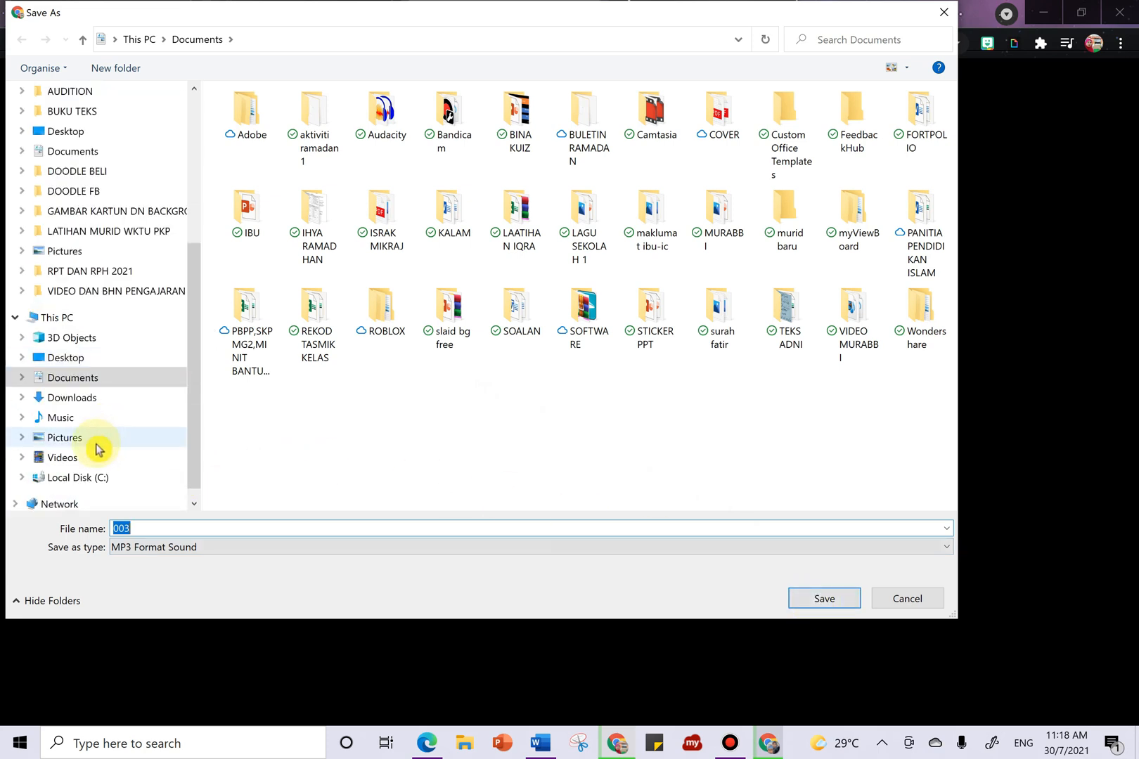
click(85, 420)
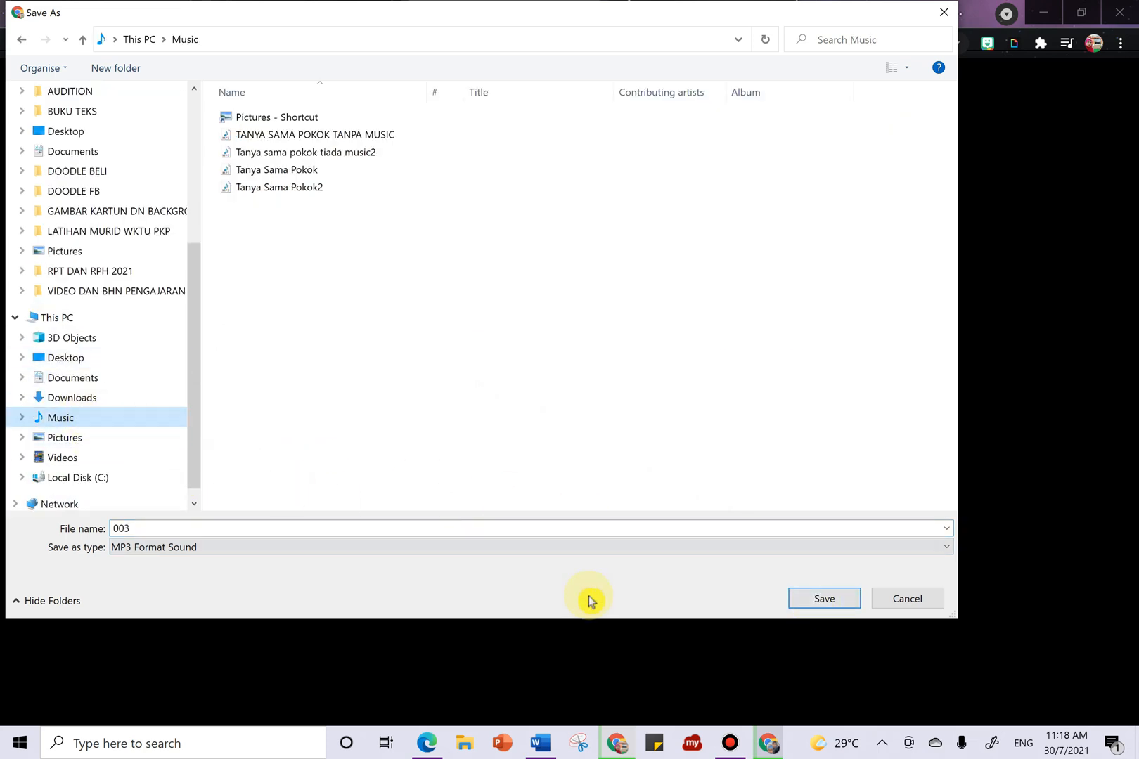
click(815, 602)
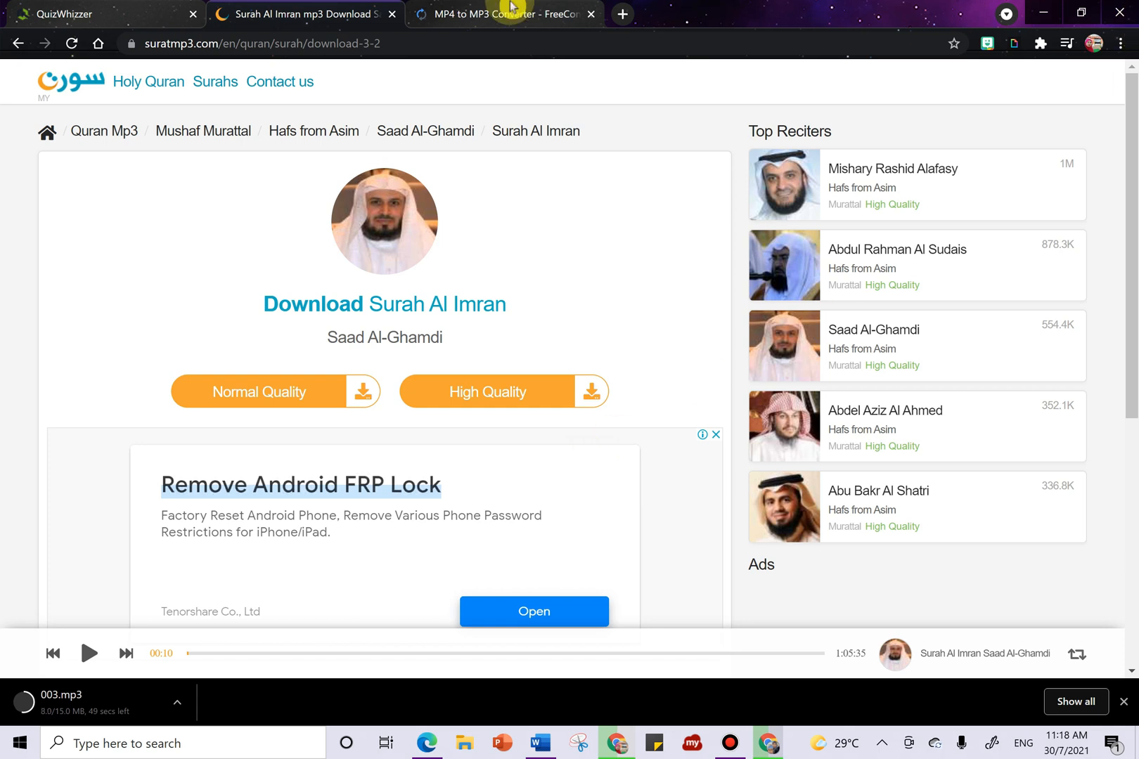
click(468, 15)
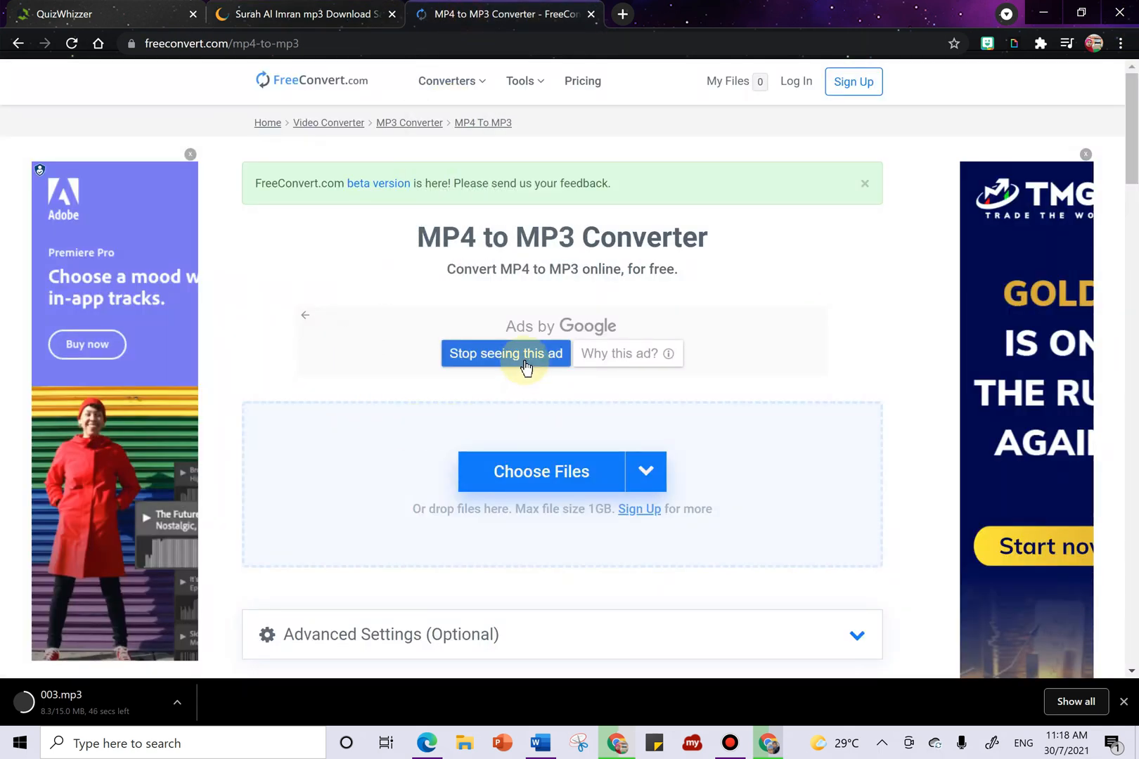
click(576, 476)
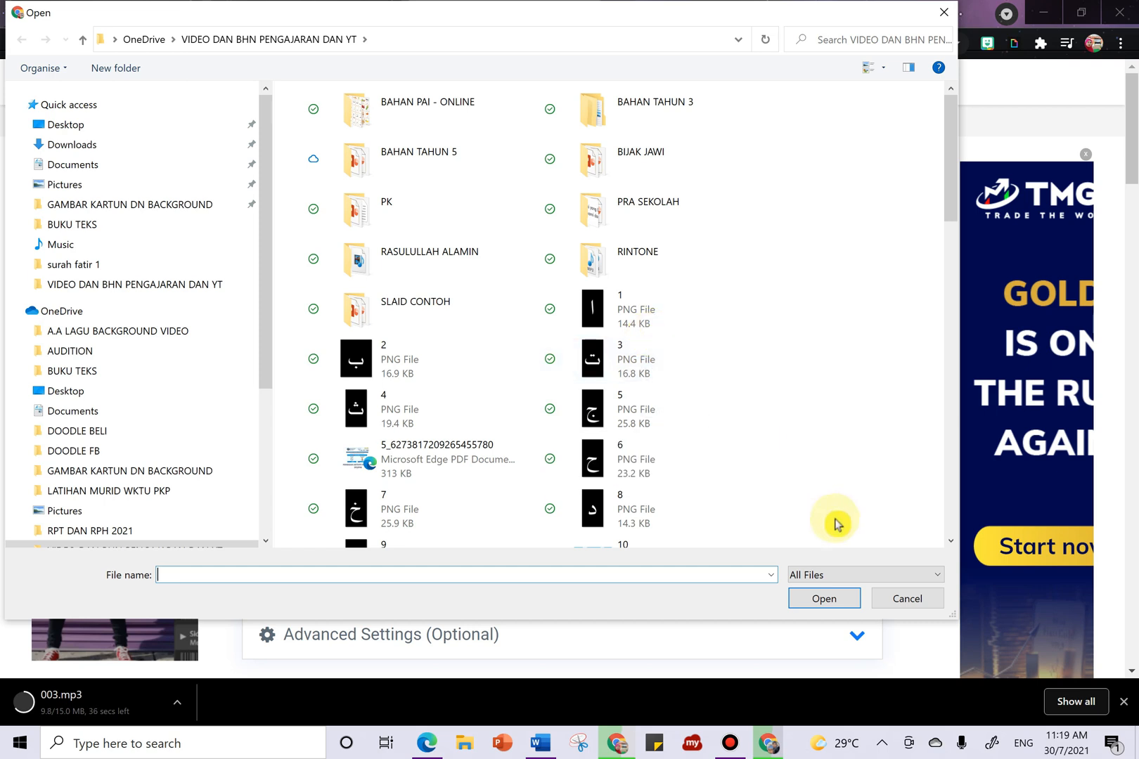
click(900, 602)
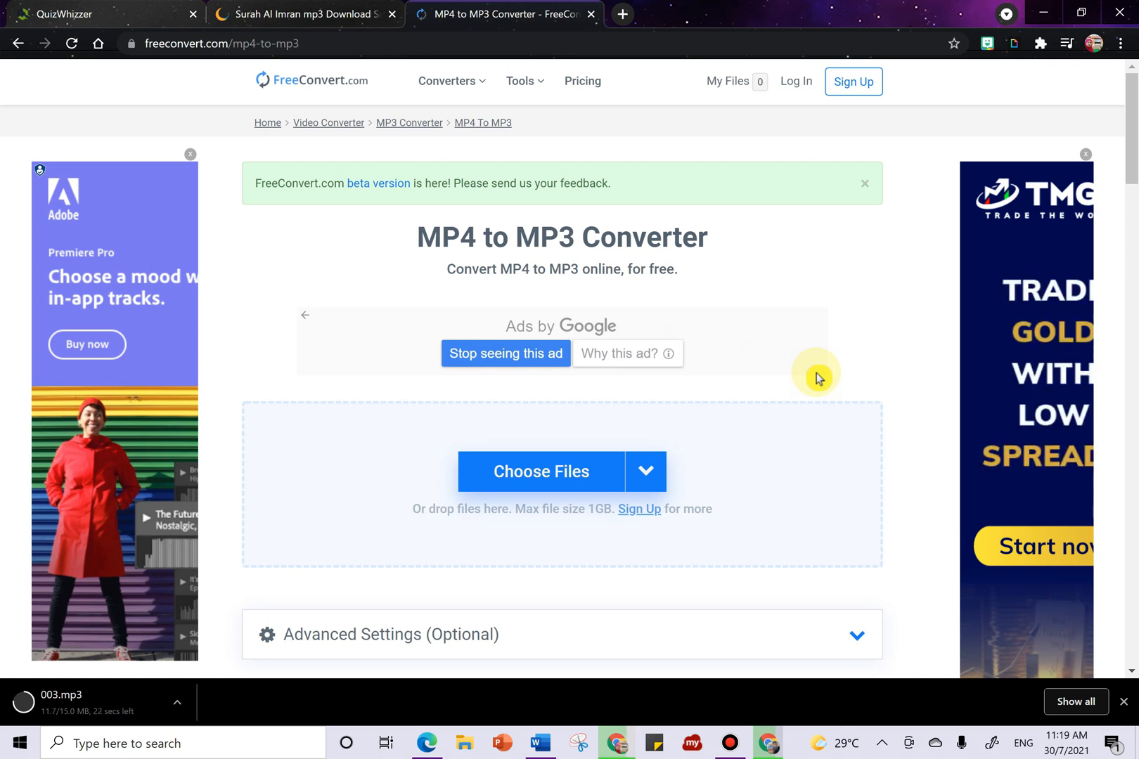
Return to the Surah Al Imran download page and play a short part of the Saad Al-Ghamdi recitation
click(275, 14)
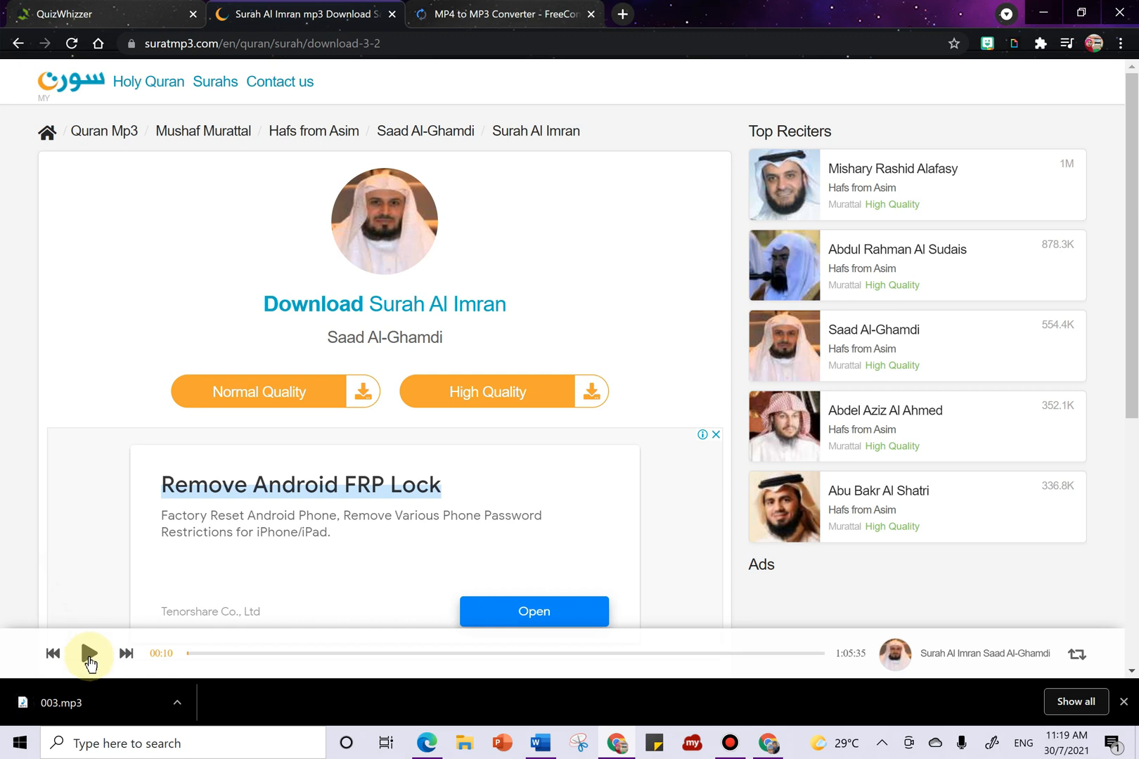
click(89, 659)
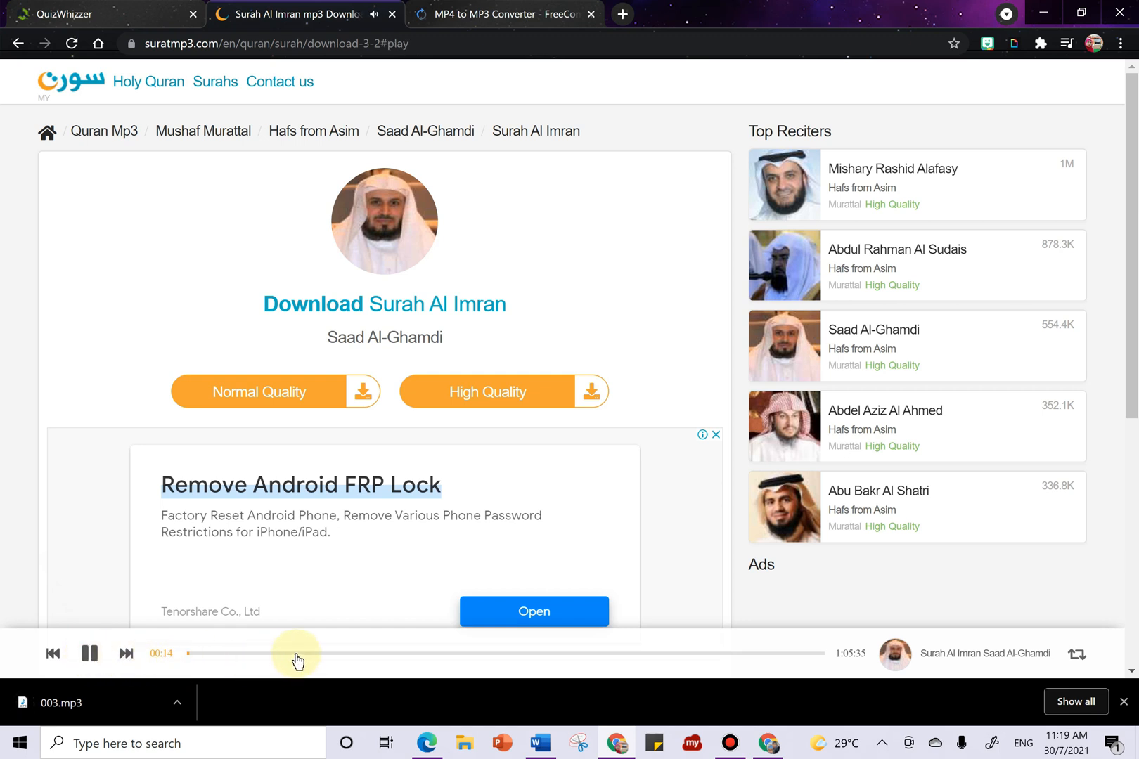
click(90, 655)
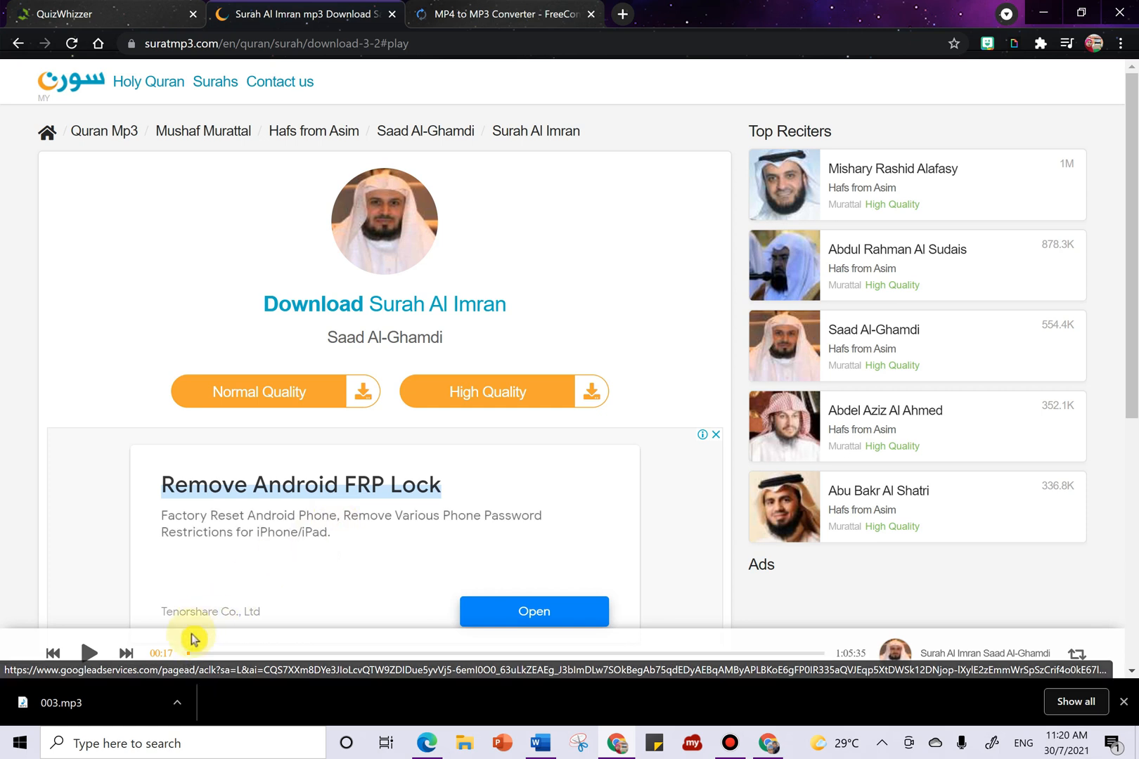
Play the downloaded 003.mp3 in a maximized media player window to check the recitation, and close the player
click(179, 712)
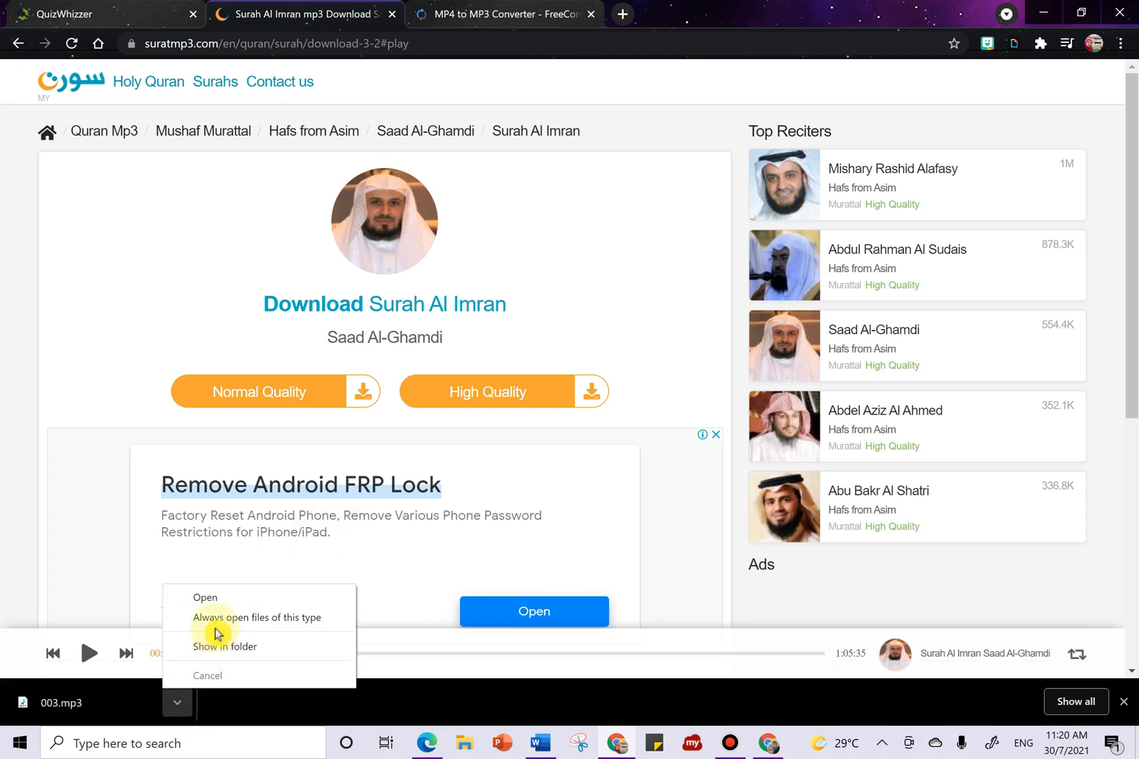
click(199, 600)
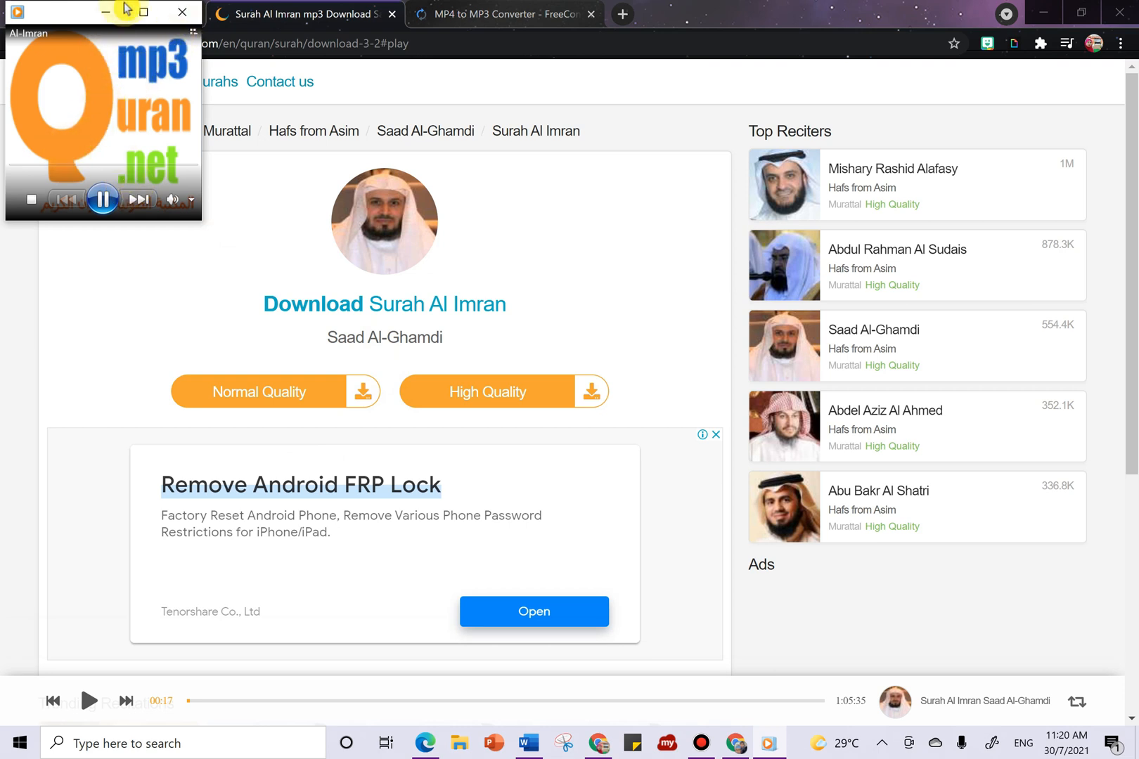
click(145, 13)
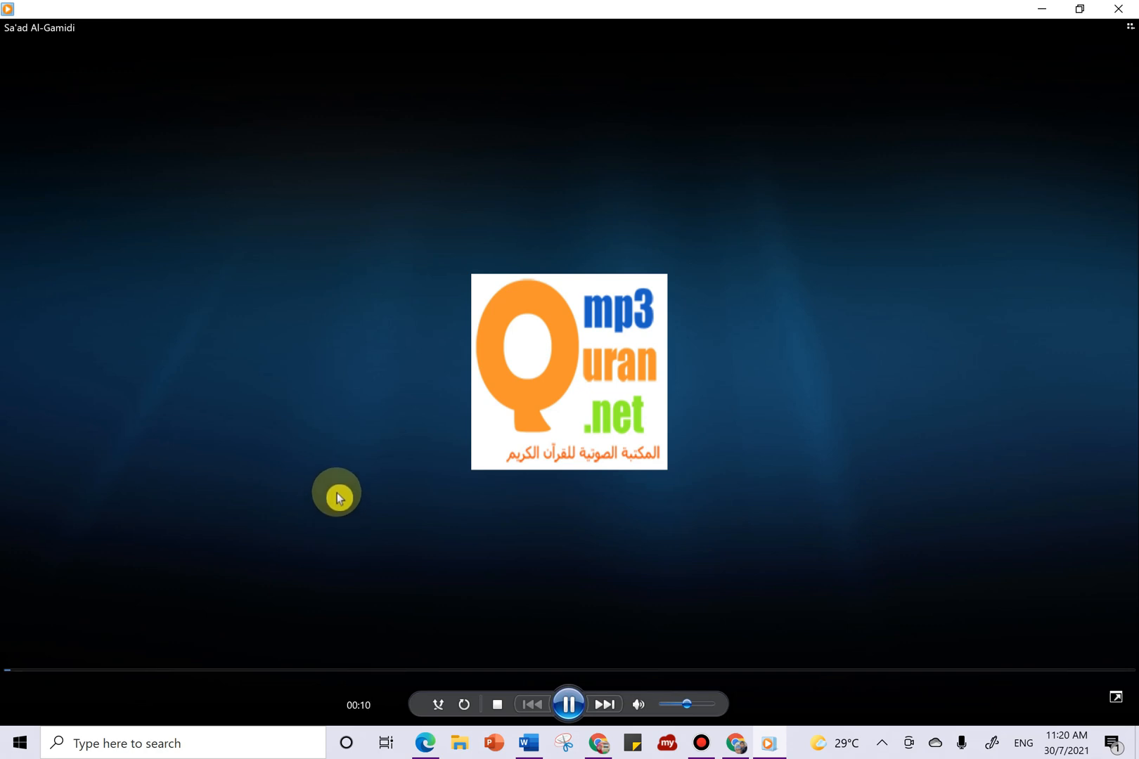
click(1118, 8)
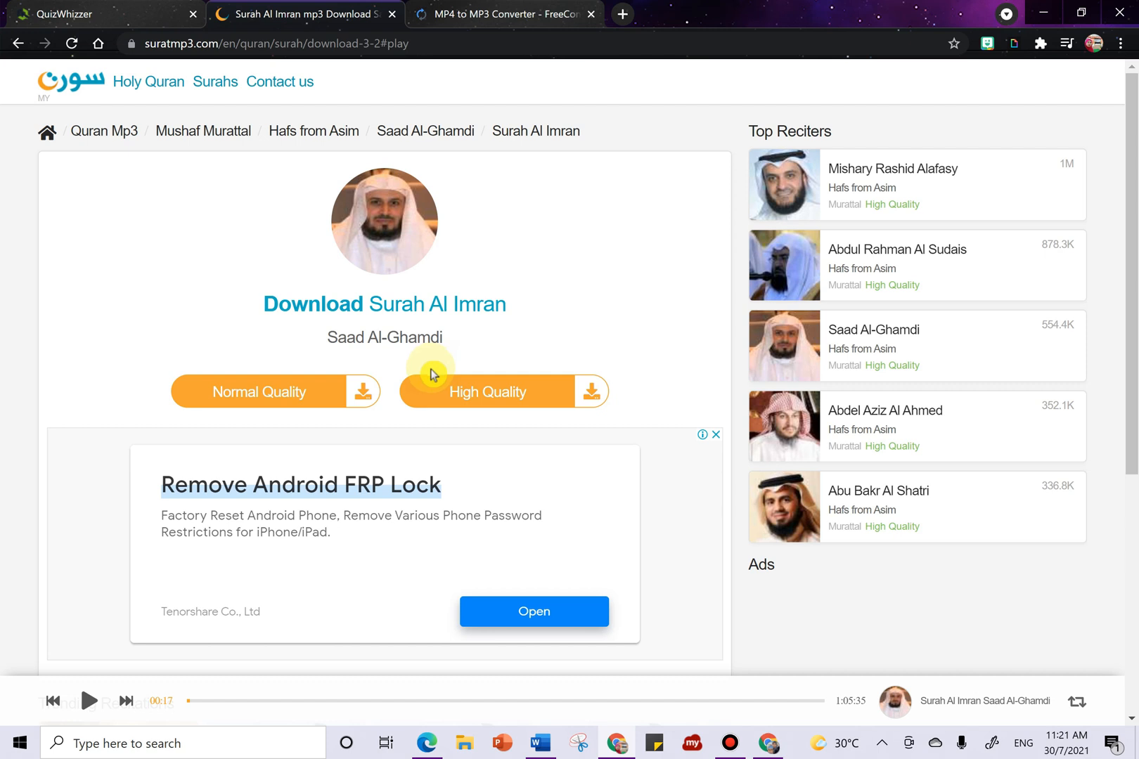
Switch back to Book Creator and import the audio file 003 from the Music folder onto the cover
click(774, 731)
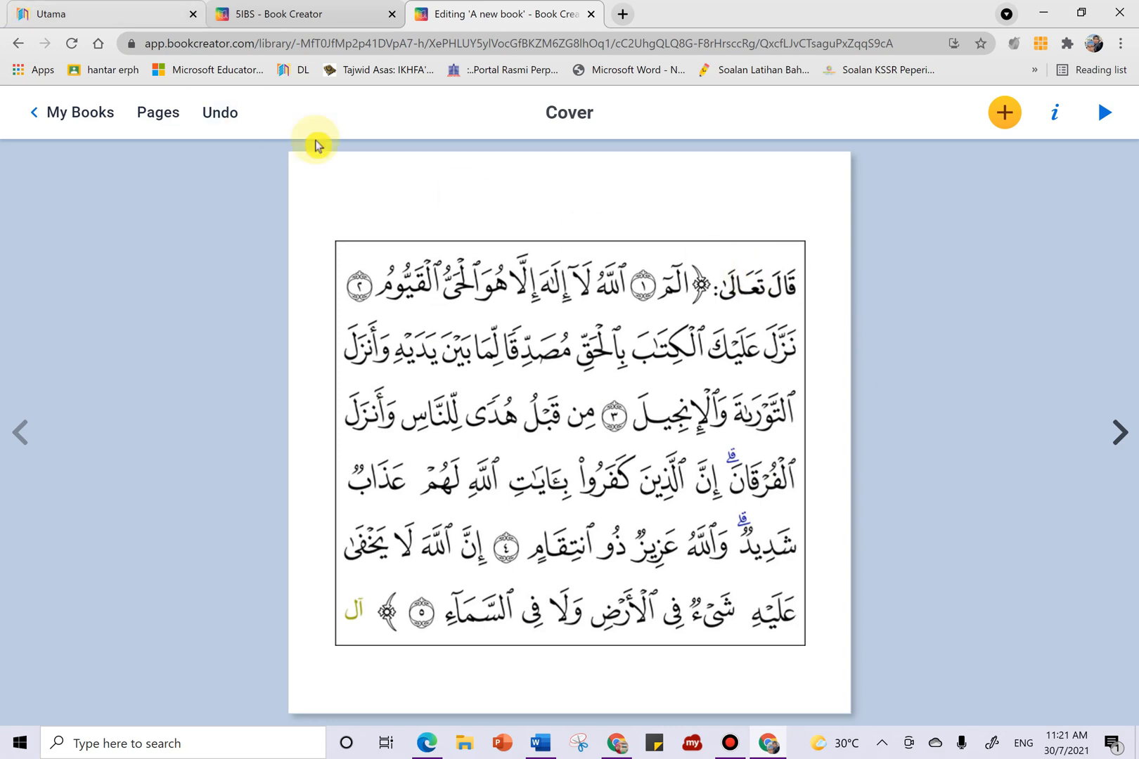
click(1006, 113)
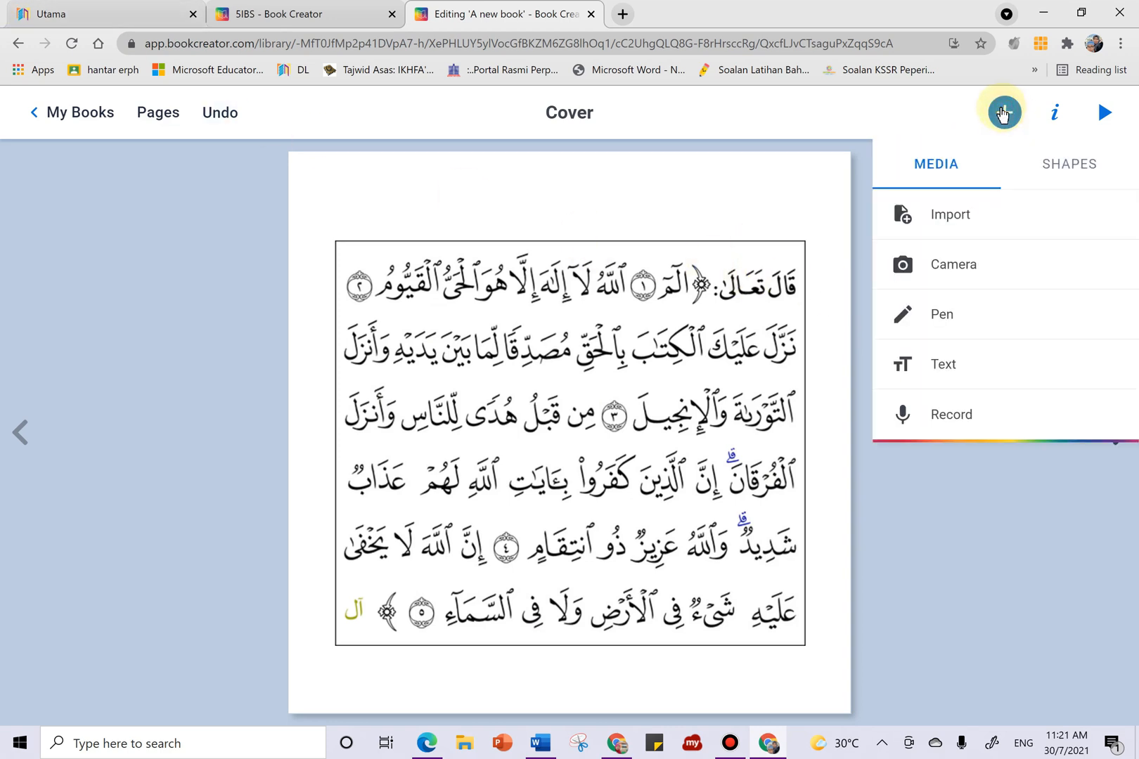
click(965, 215)
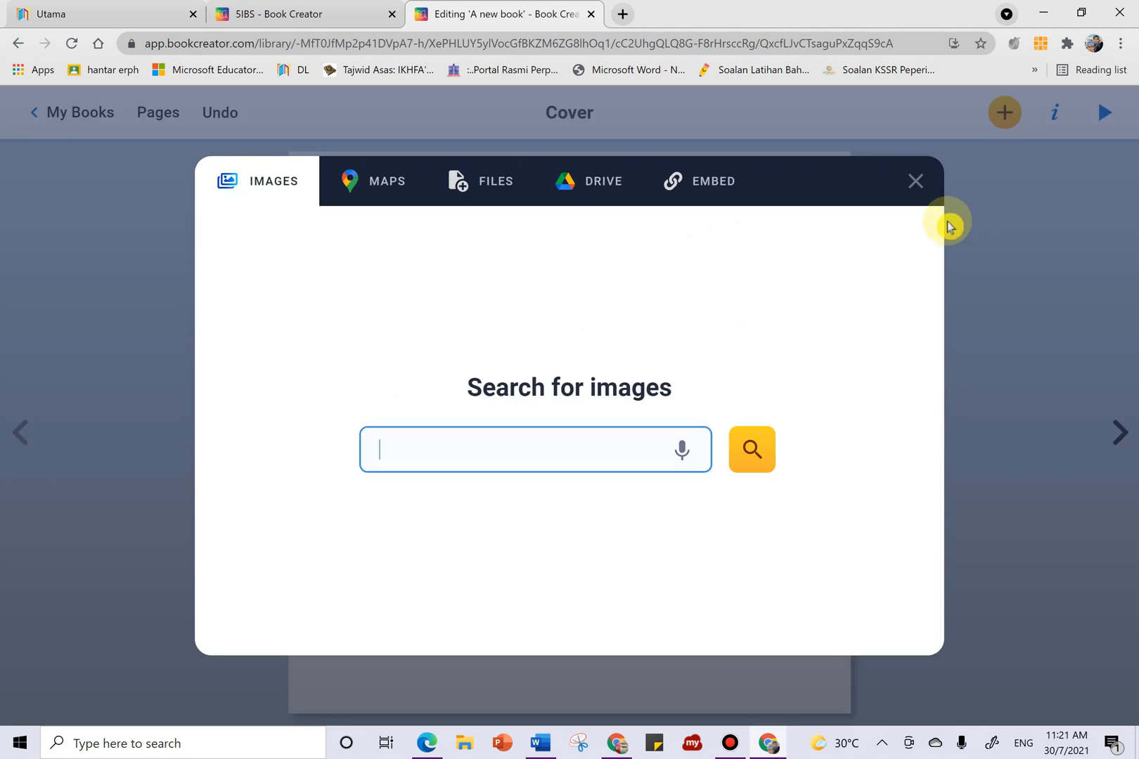
click(475, 186)
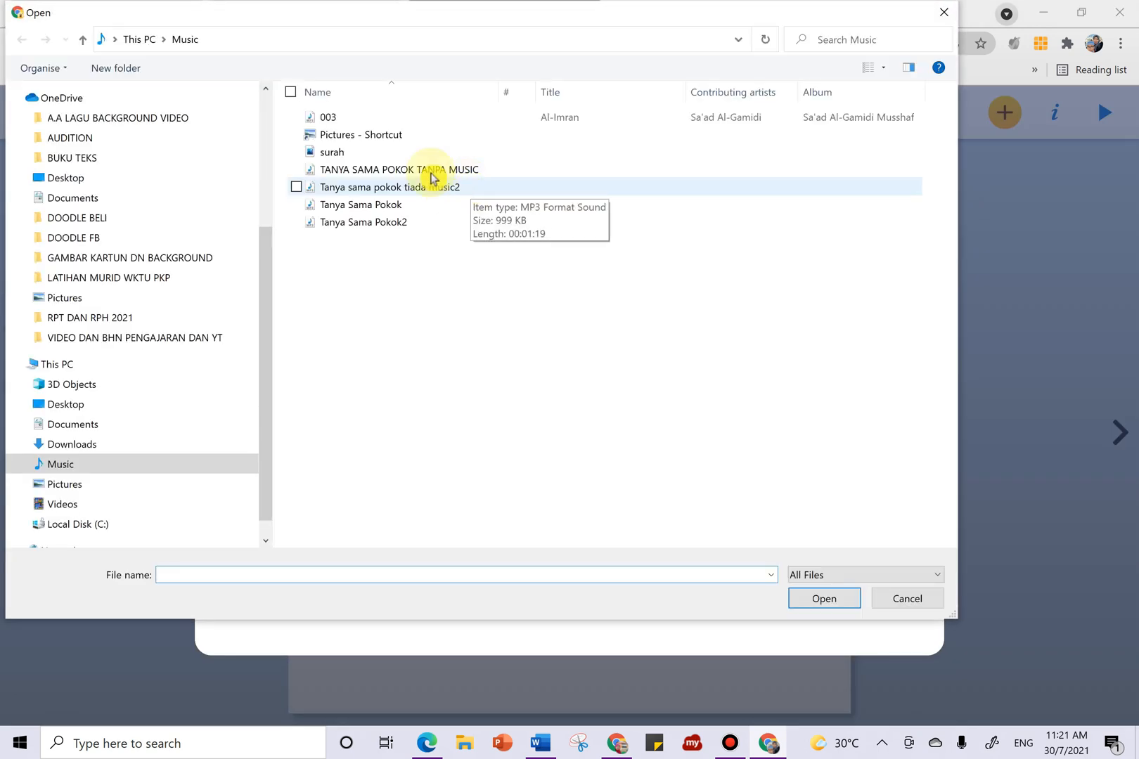
click(389, 117)
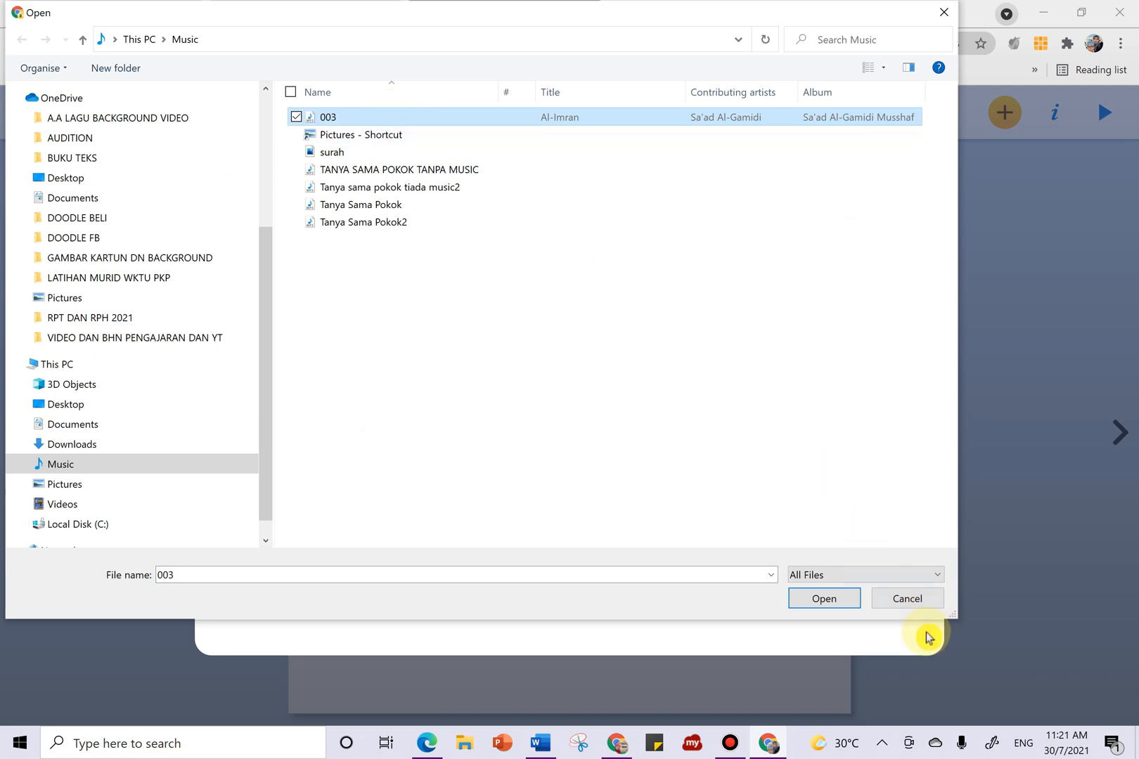
click(837, 604)
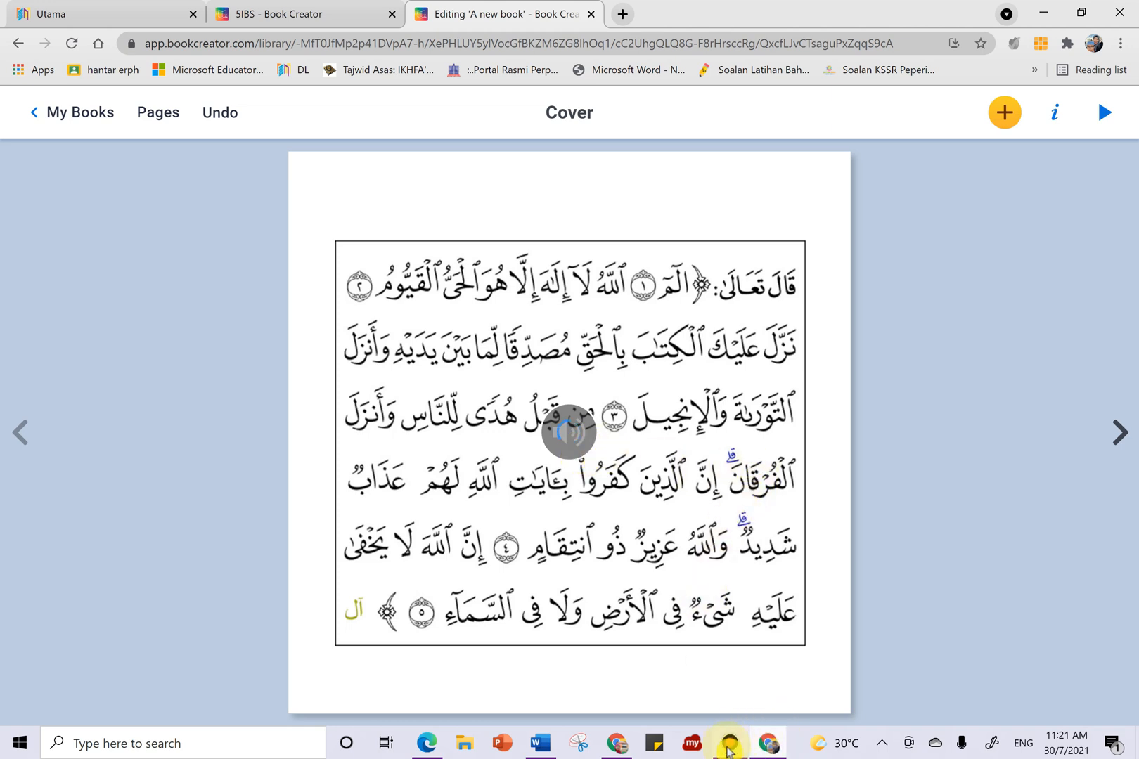
Set the cover background to solid yellow and move the sound button above the upper-right corner of the verse picture
mouse_move(774, 750)
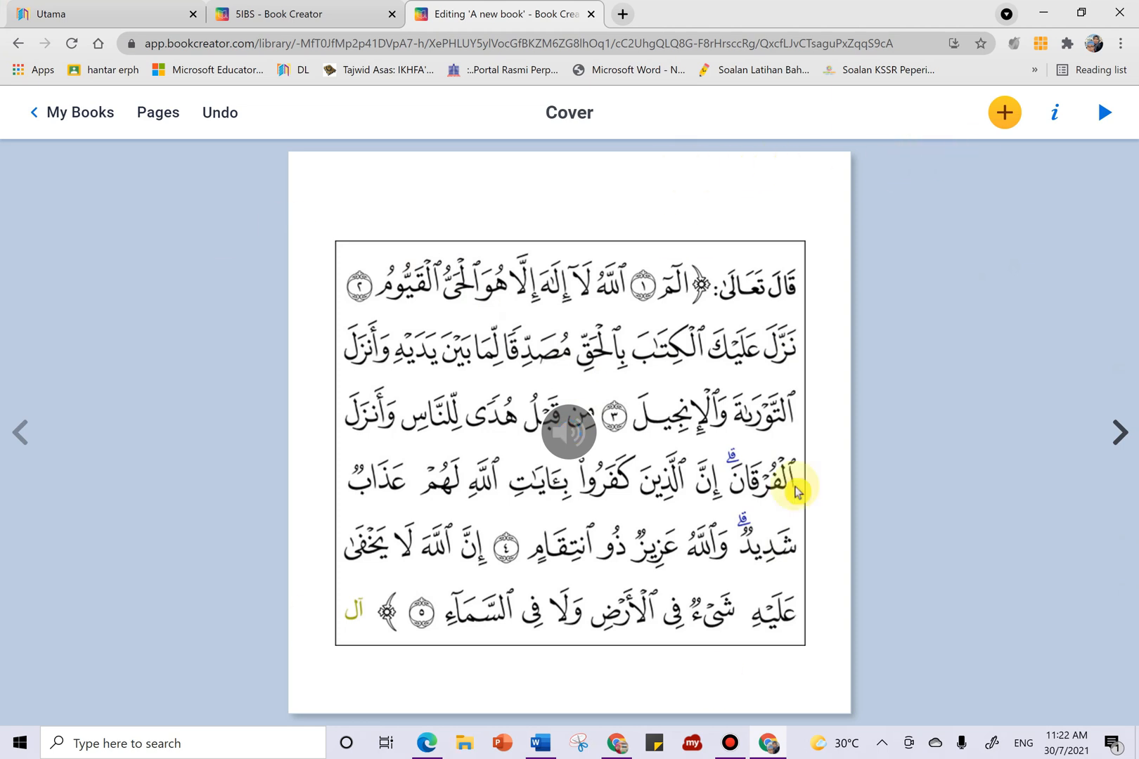
click(1055, 112)
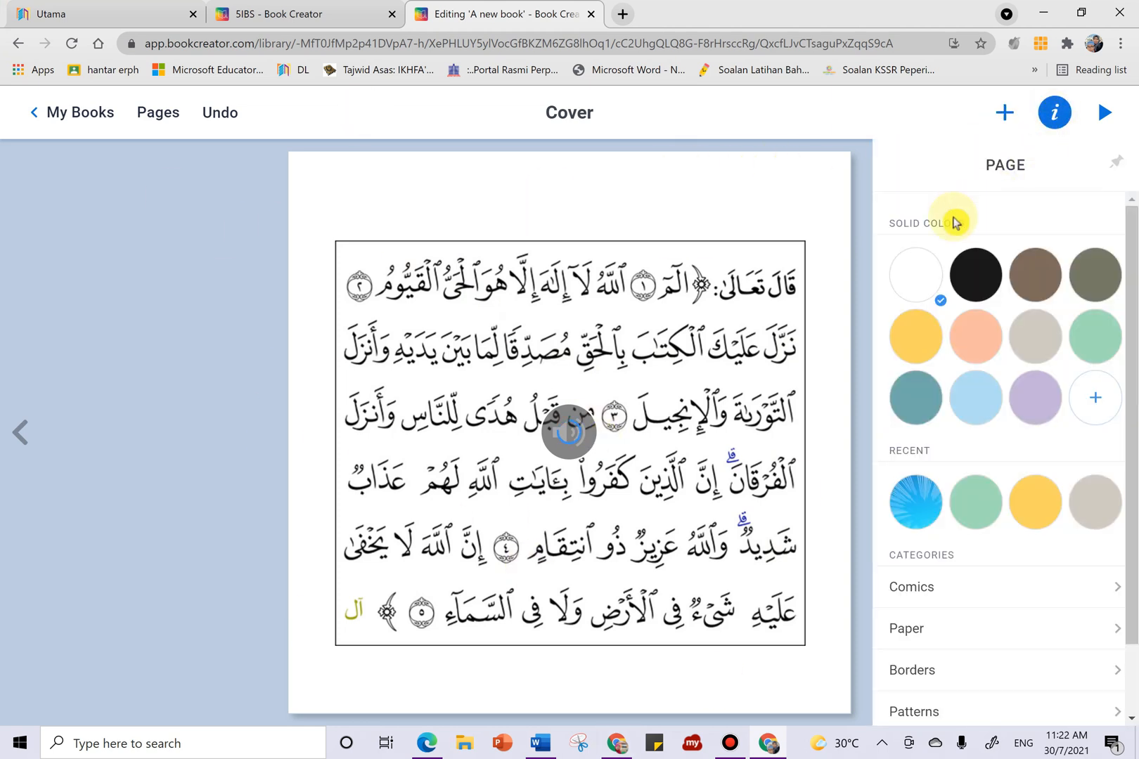
click(914, 333)
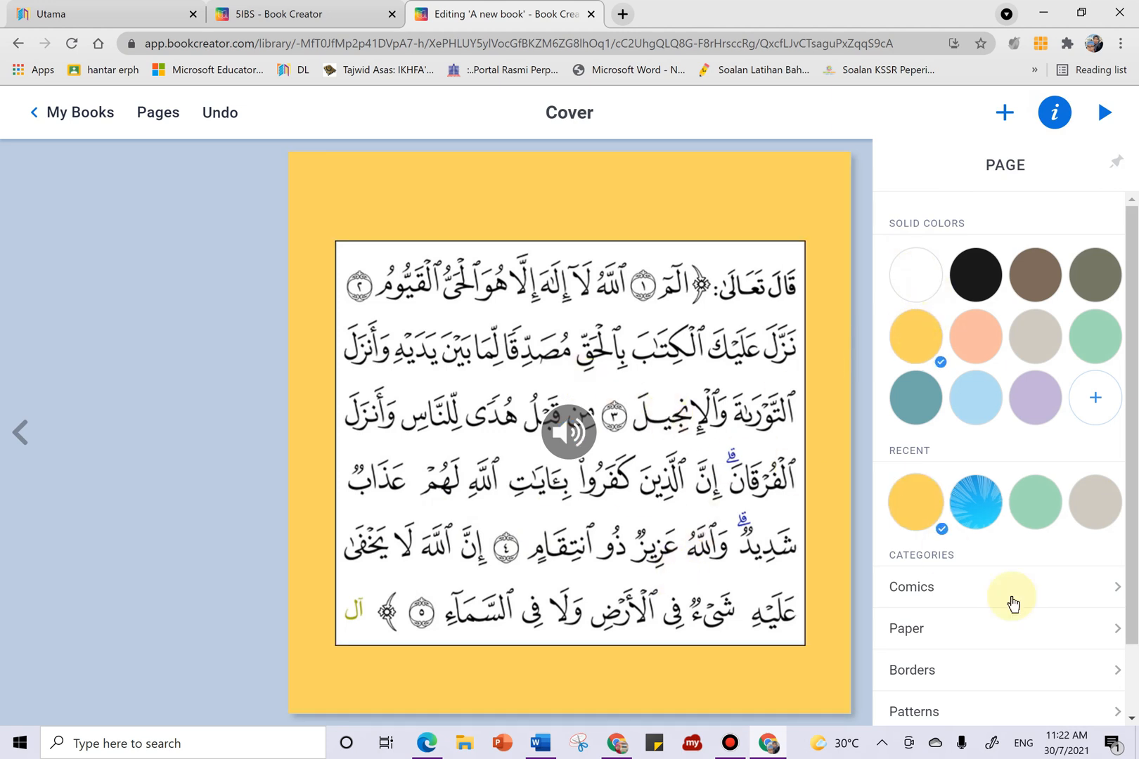
drag(568, 444, 733, 216)
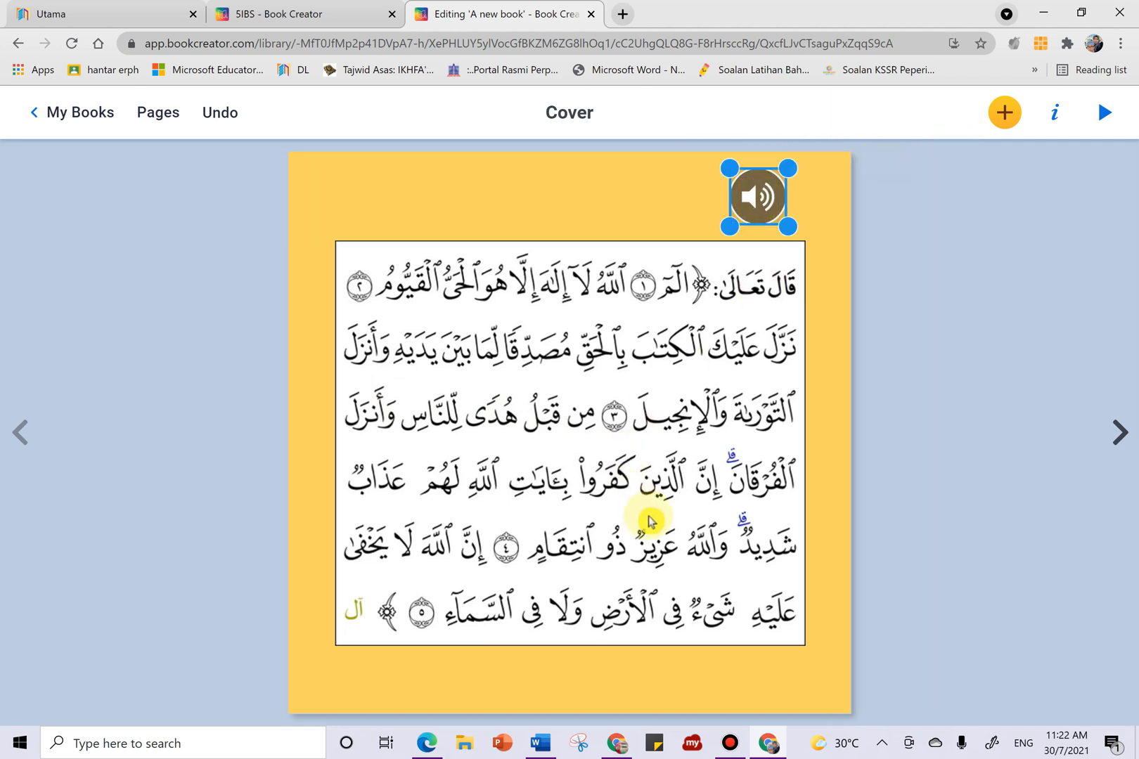
Try several Comics backgrounds on the cover and apply the bright red sunburst with light rays
click(1004, 113)
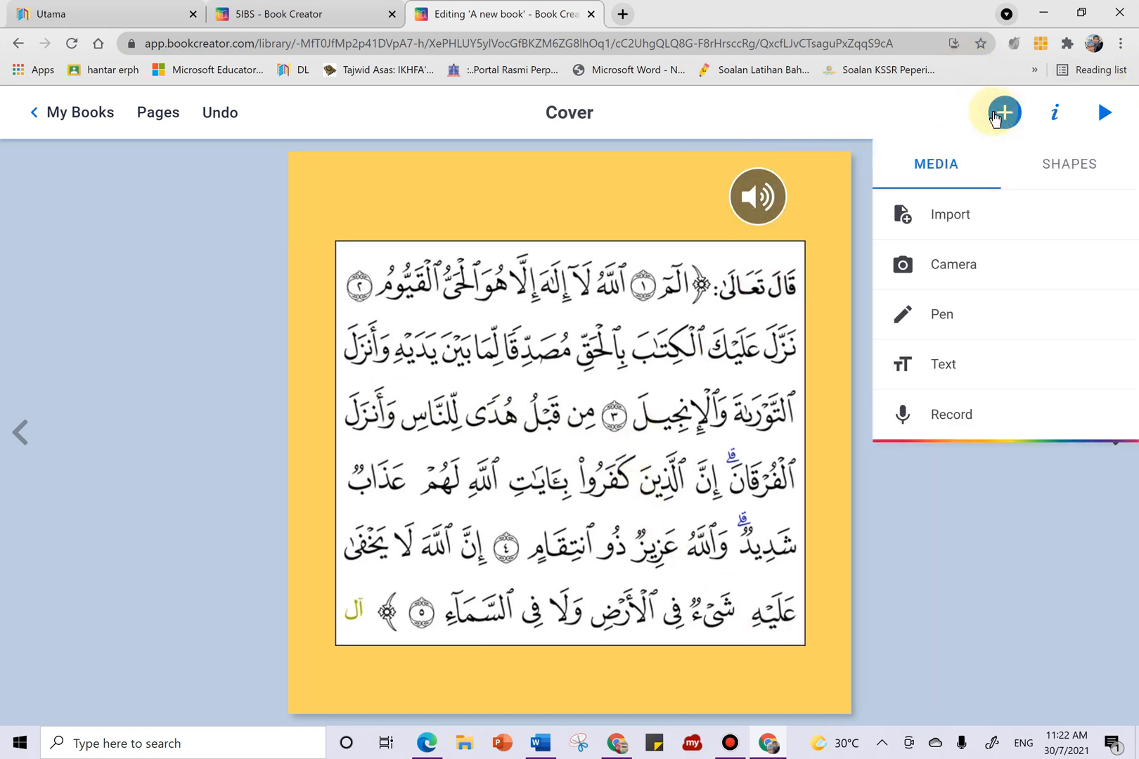
click(943, 486)
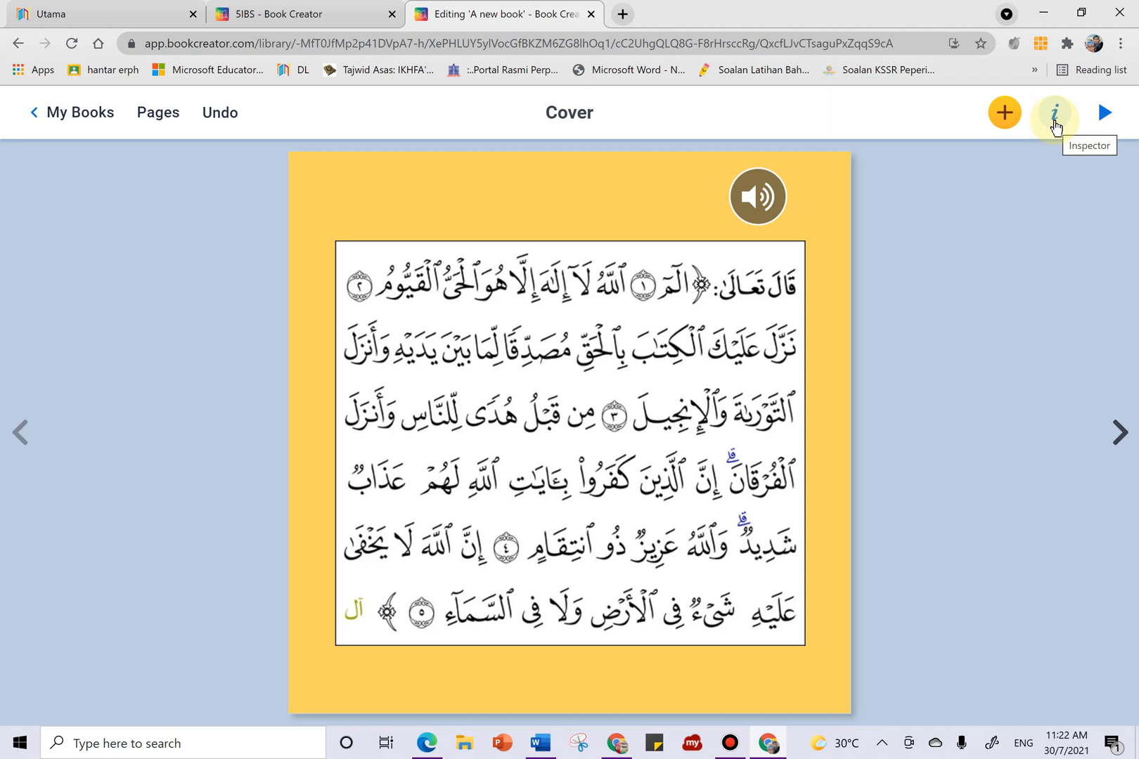
click(1055, 123)
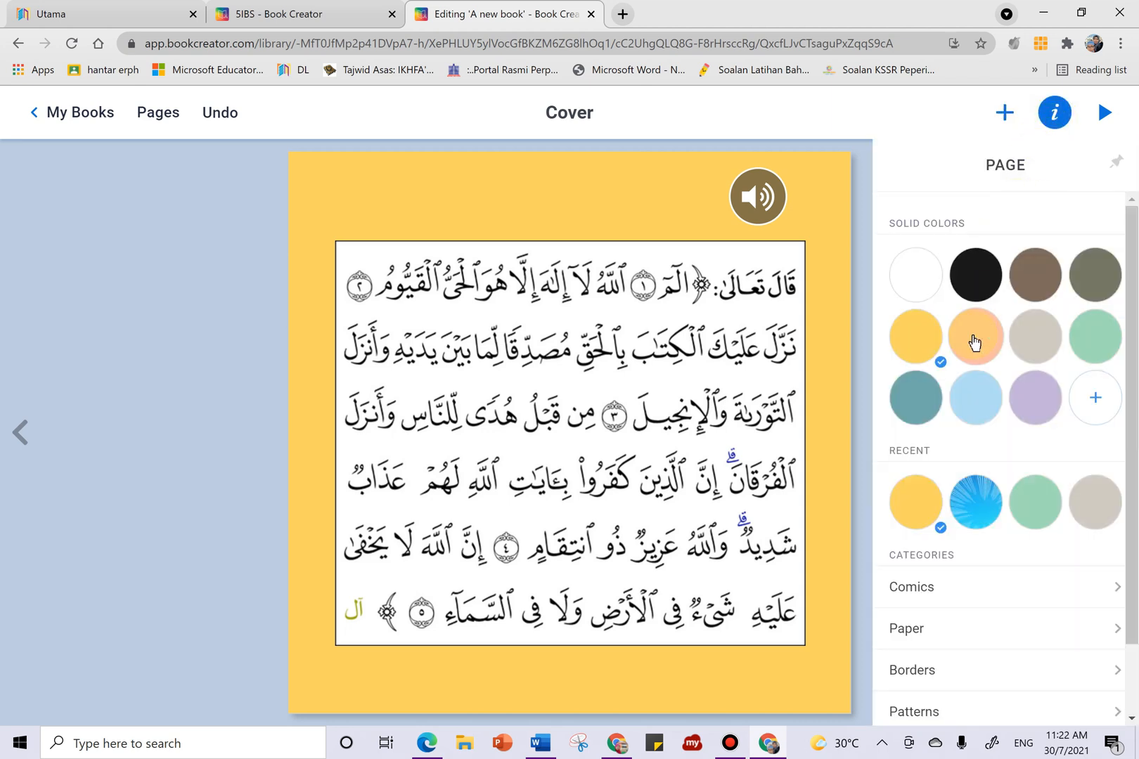
click(983, 587)
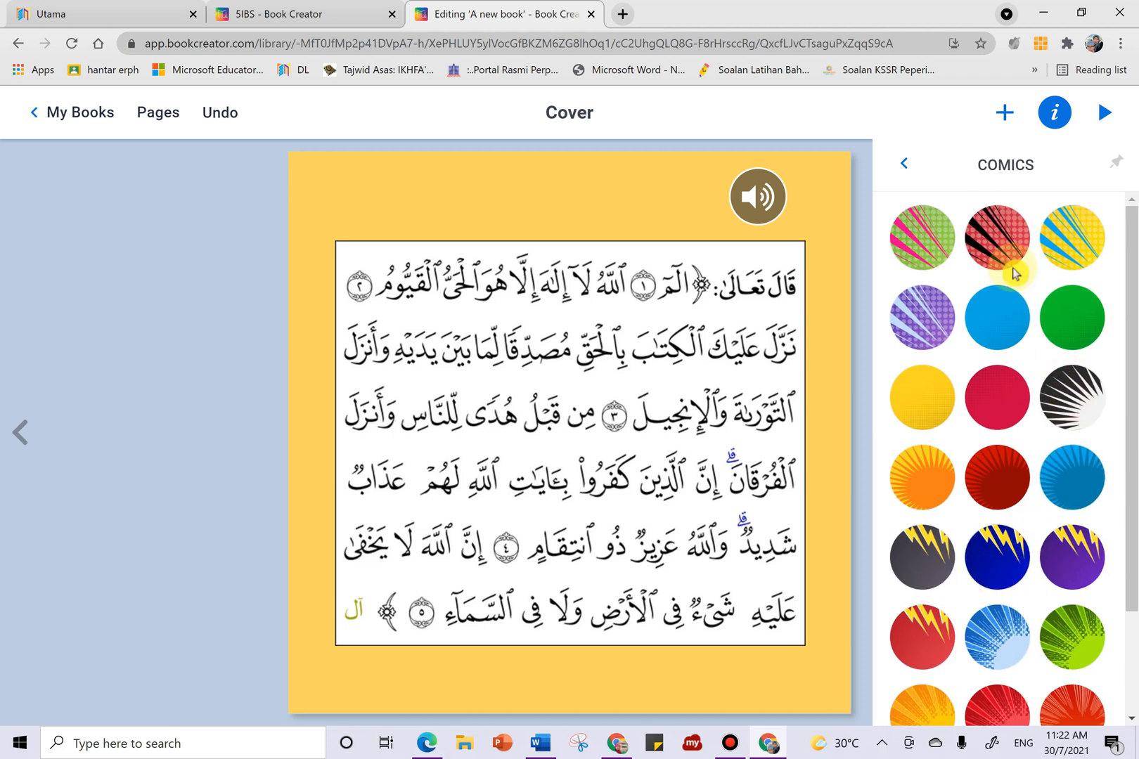
click(991, 243)
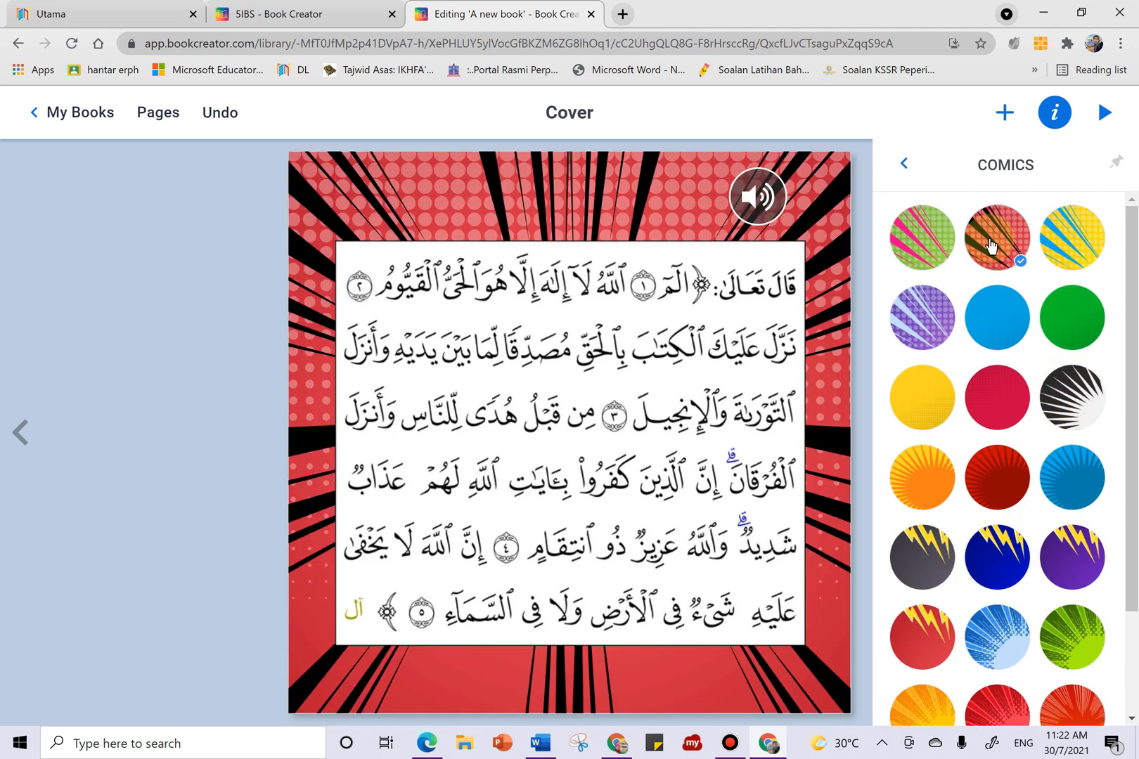
click(1065, 244)
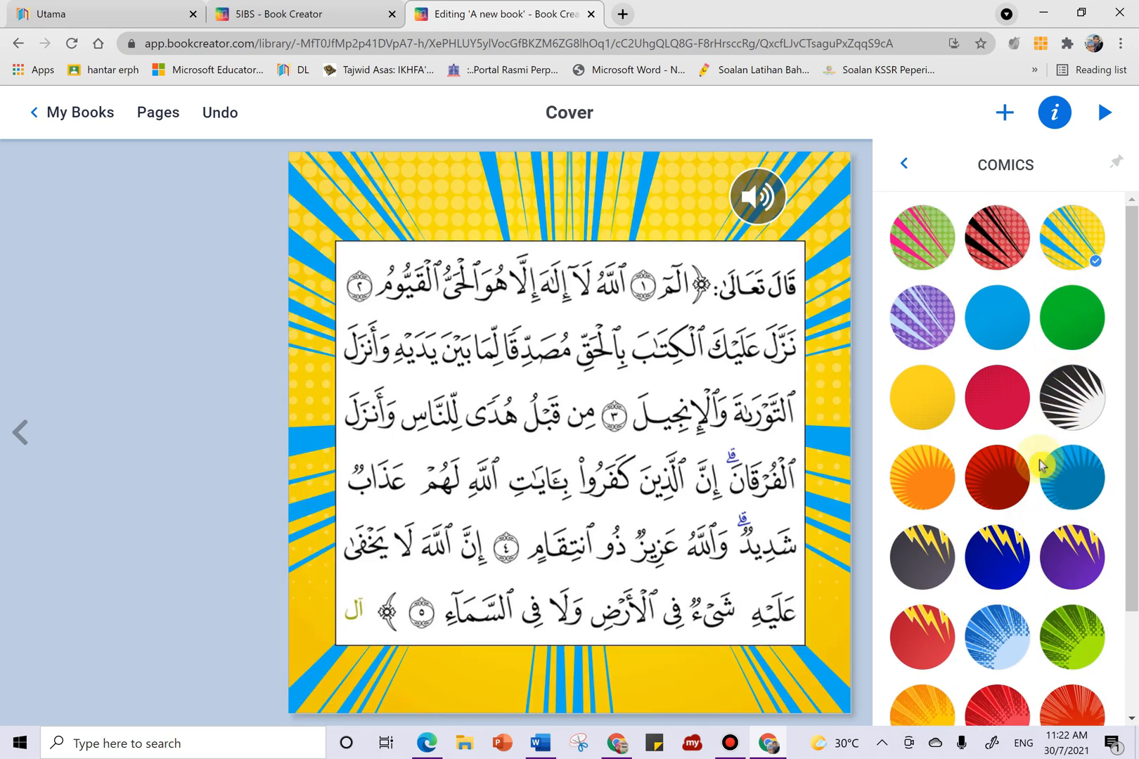
click(1018, 490)
scroll(1012, 591, down, 2)
click(1011, 593)
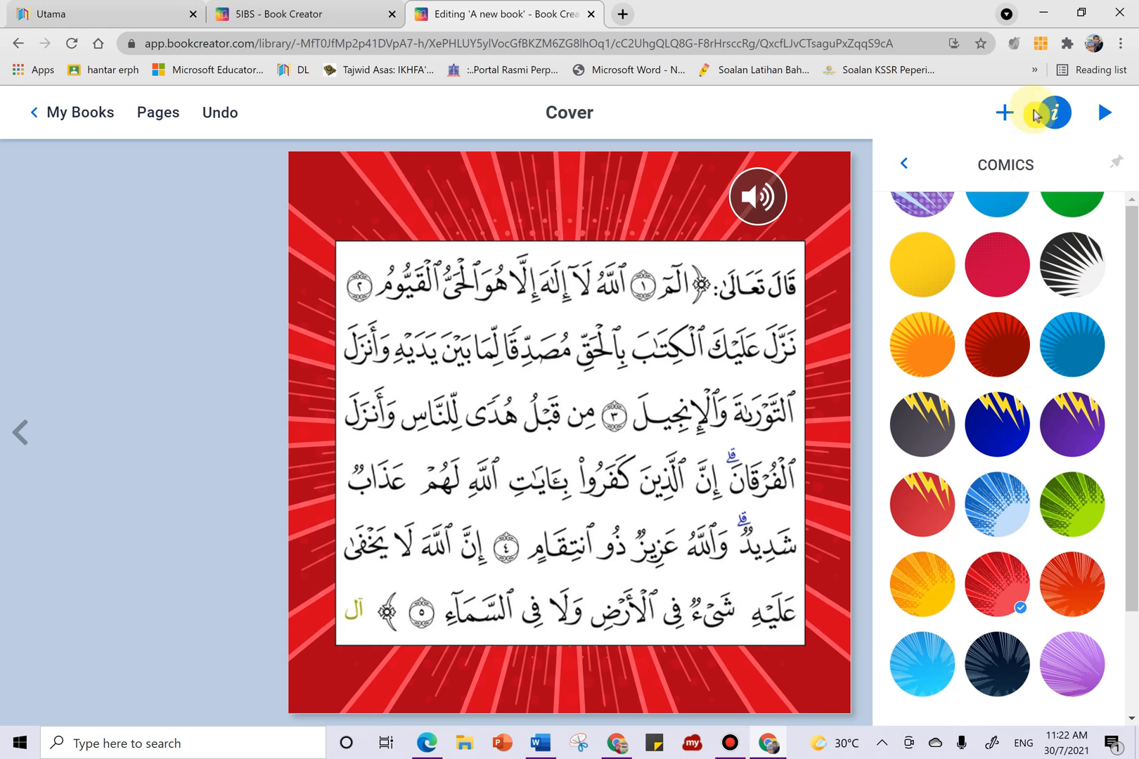
click(1053, 123)
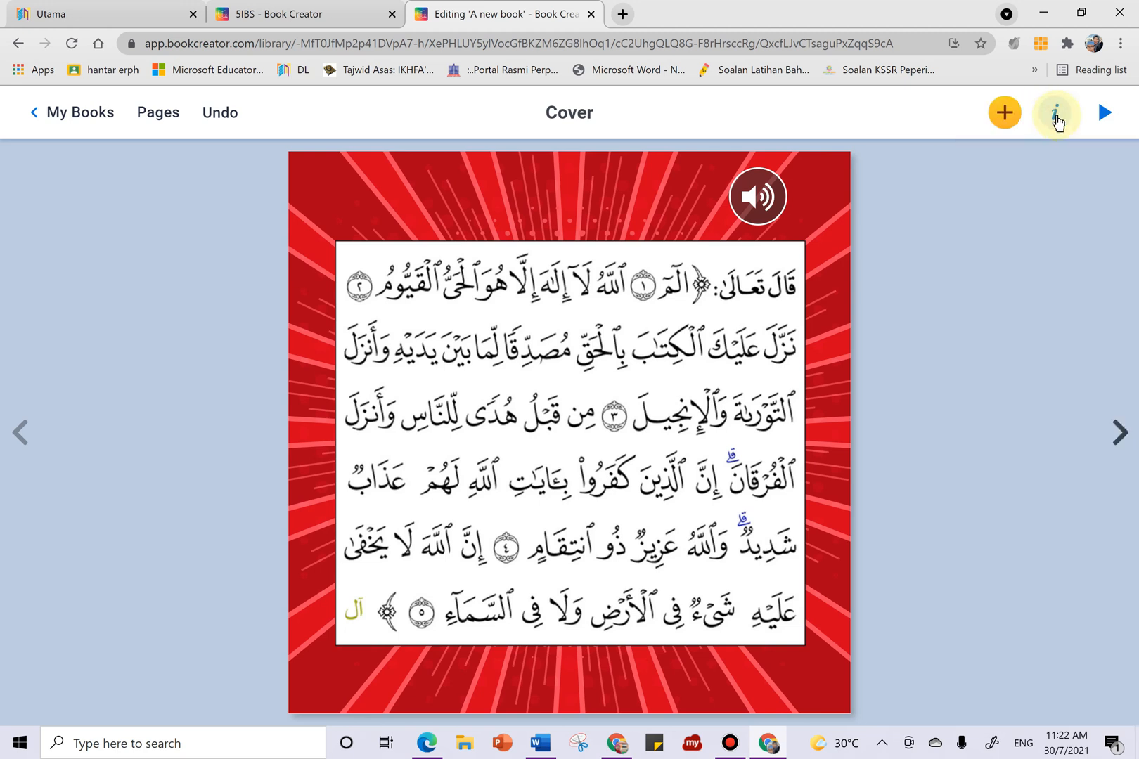
Preview the book by turning to the first spread and back to the cover, and return to the editor
click(1103, 115)
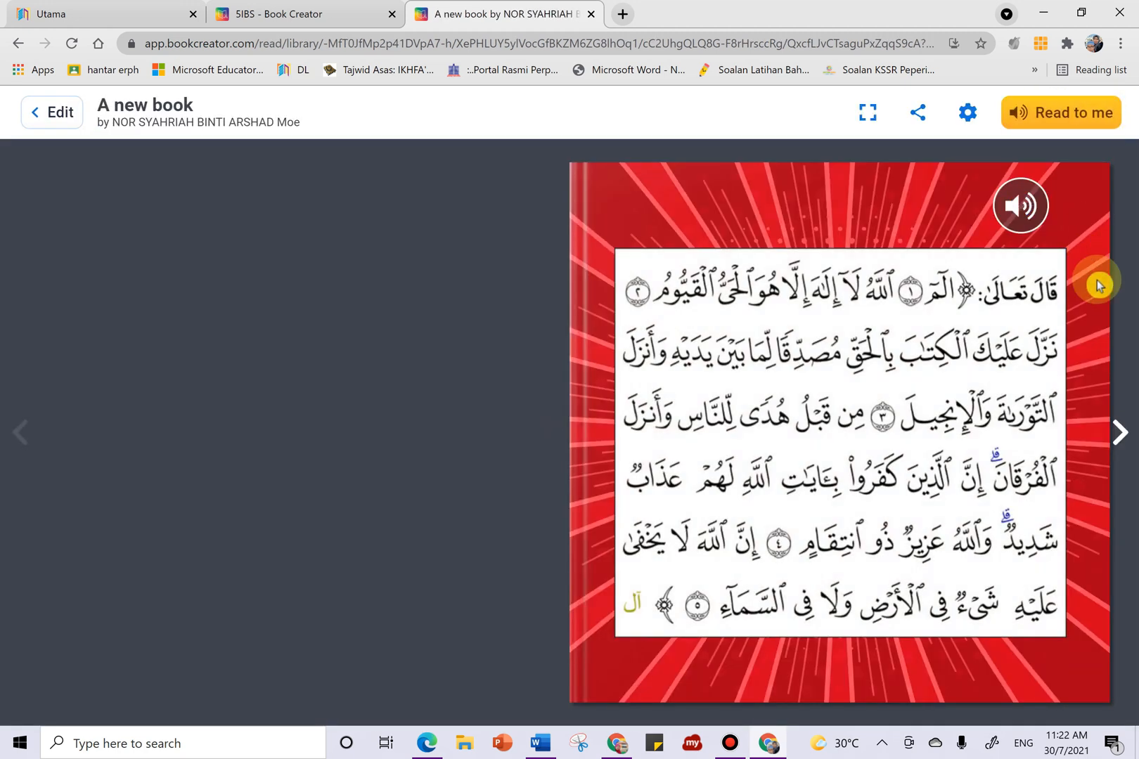
click(1122, 435)
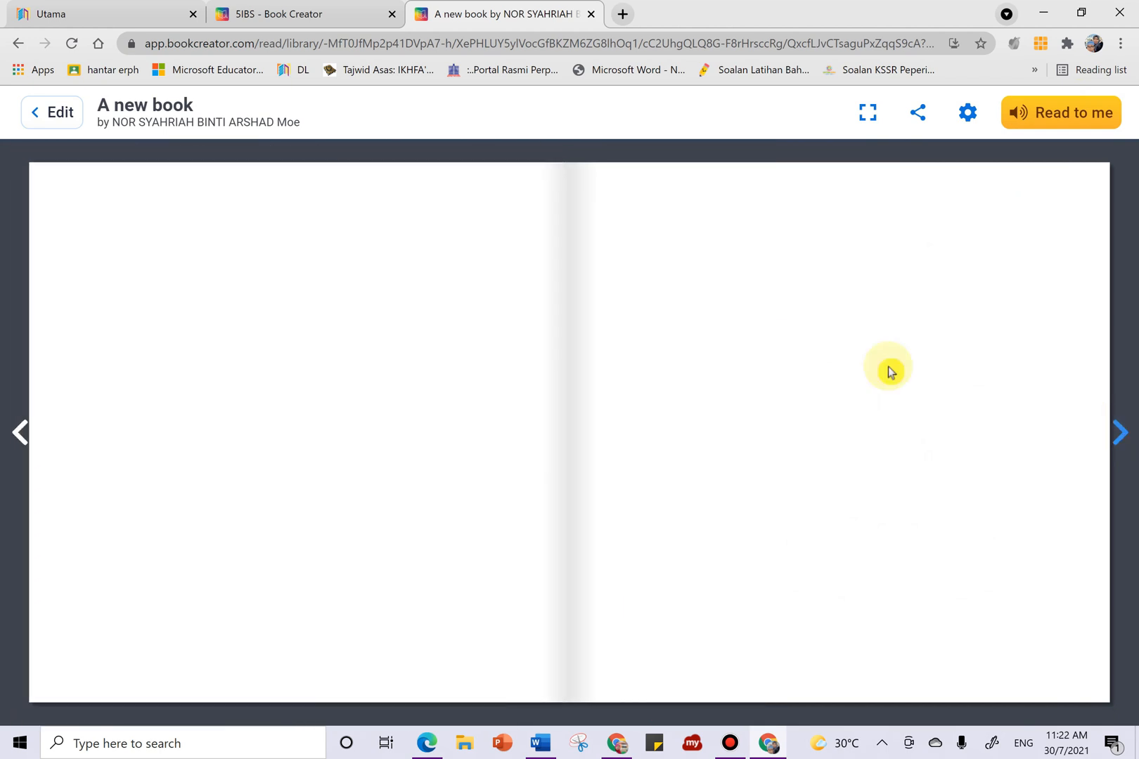
click(11, 432)
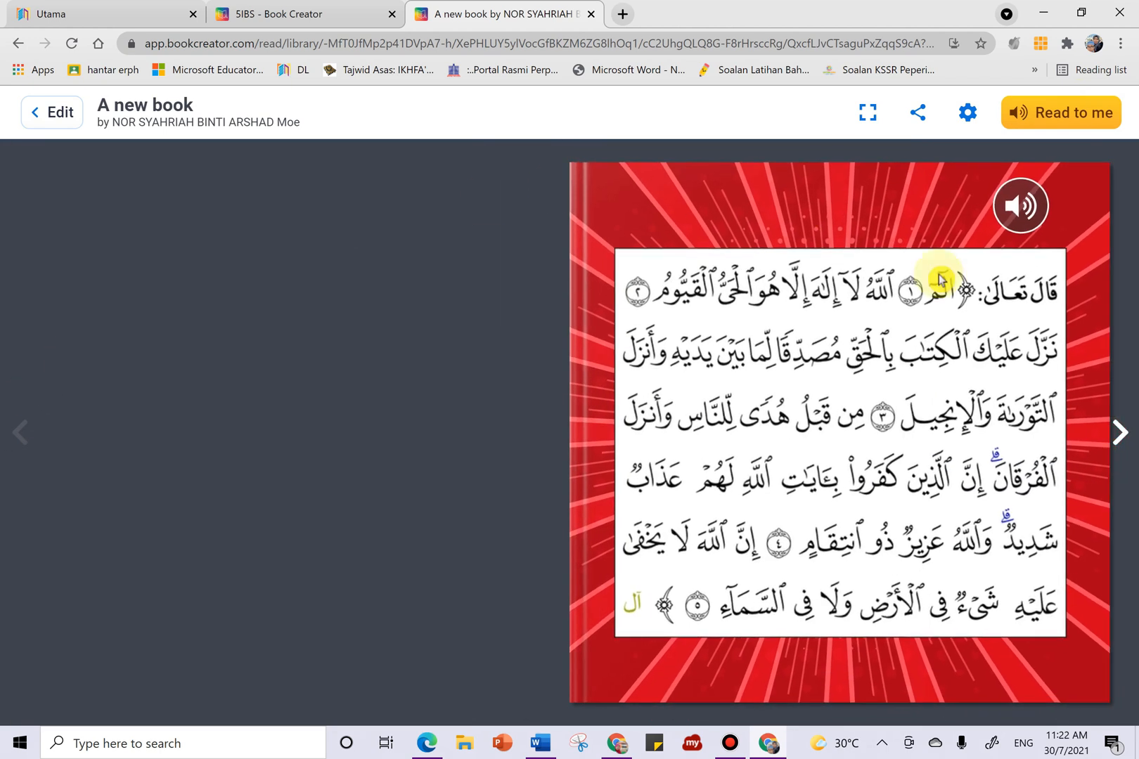
click(36, 111)
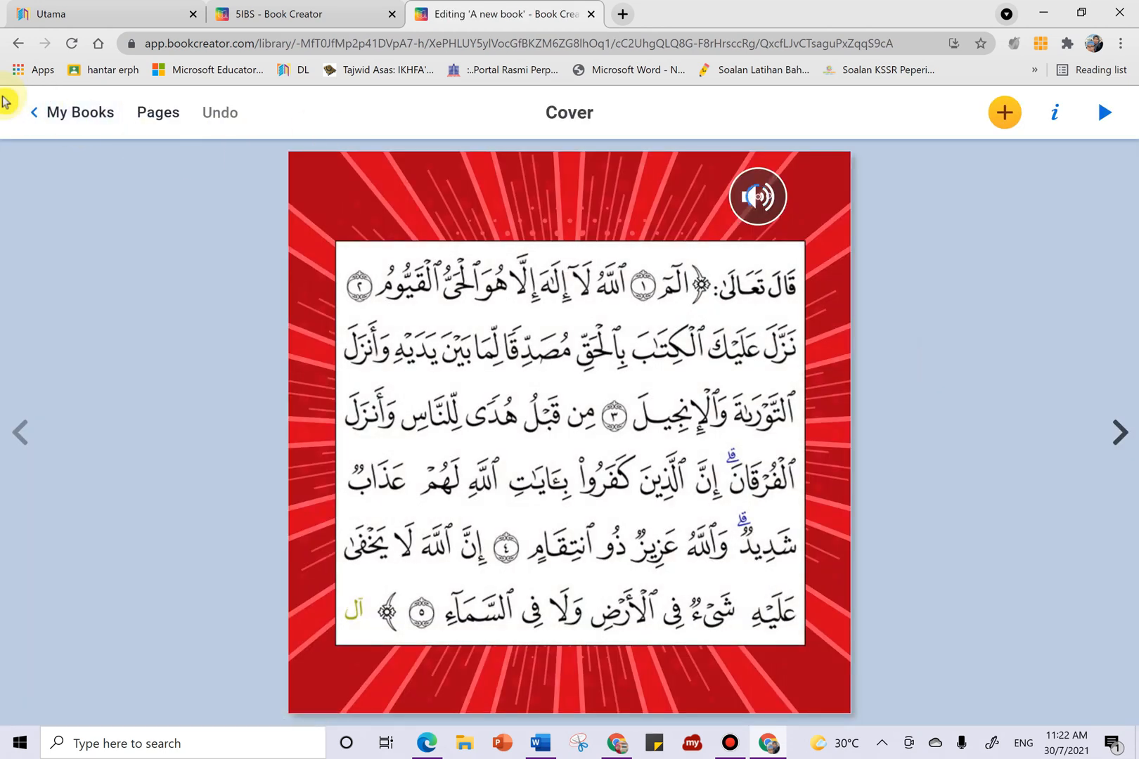
Preview the book again, play and pause the recitation on the cover's sound button, and turn to the first blank spread
click(762, 206)
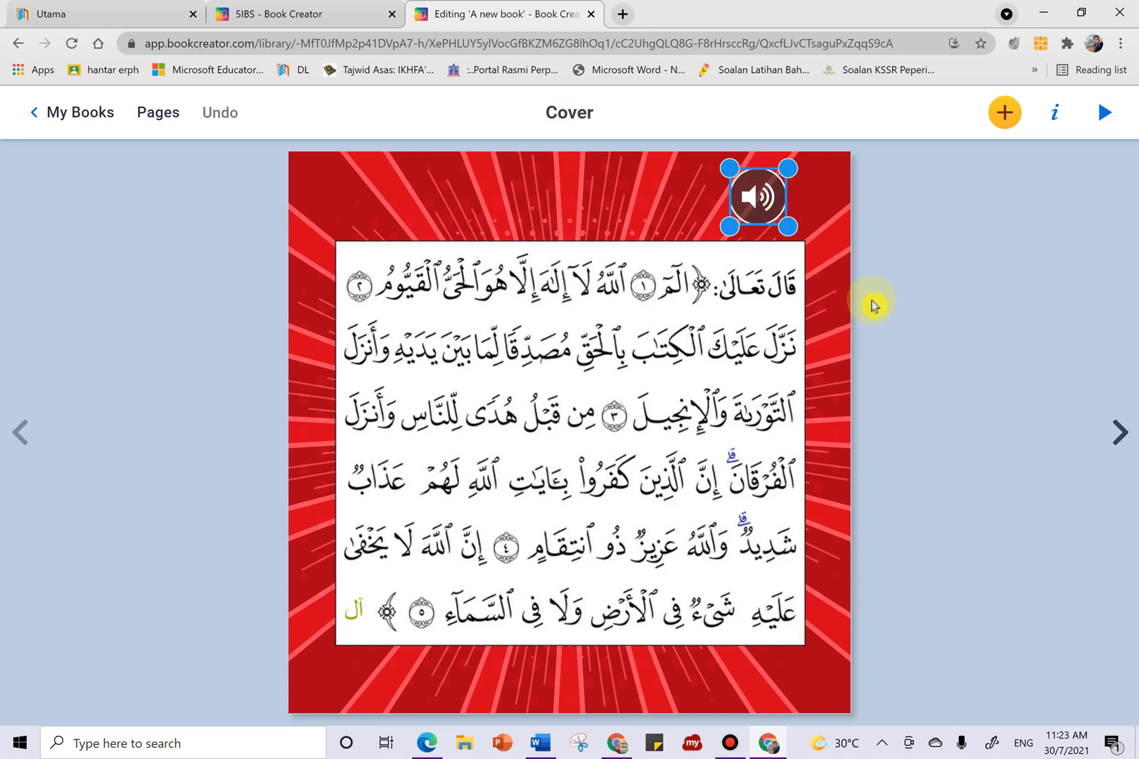
click(876, 301)
click(1104, 112)
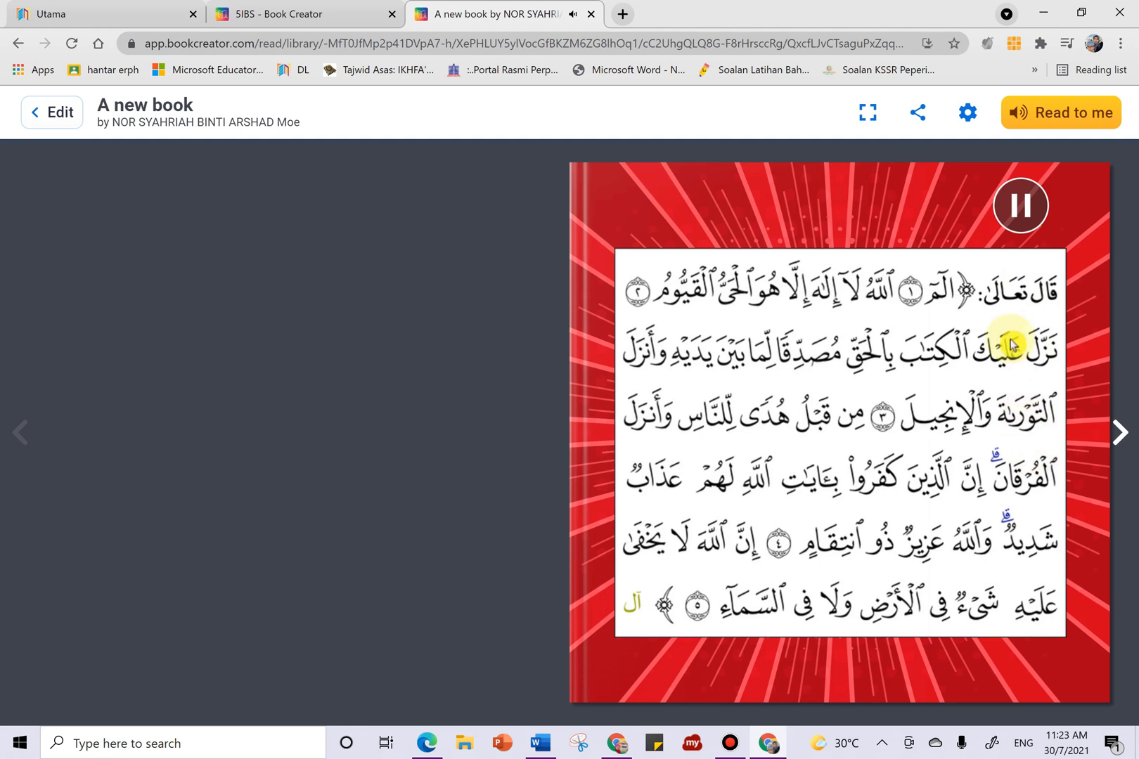
click(1021, 211)
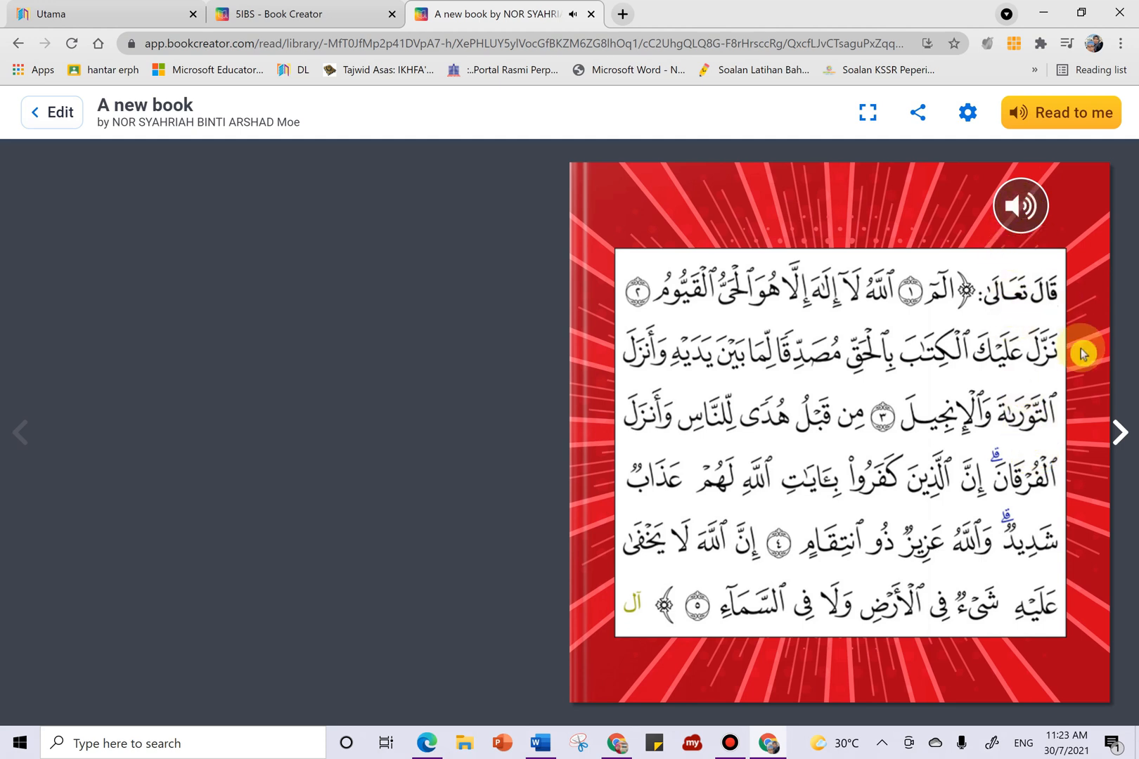
click(1116, 432)
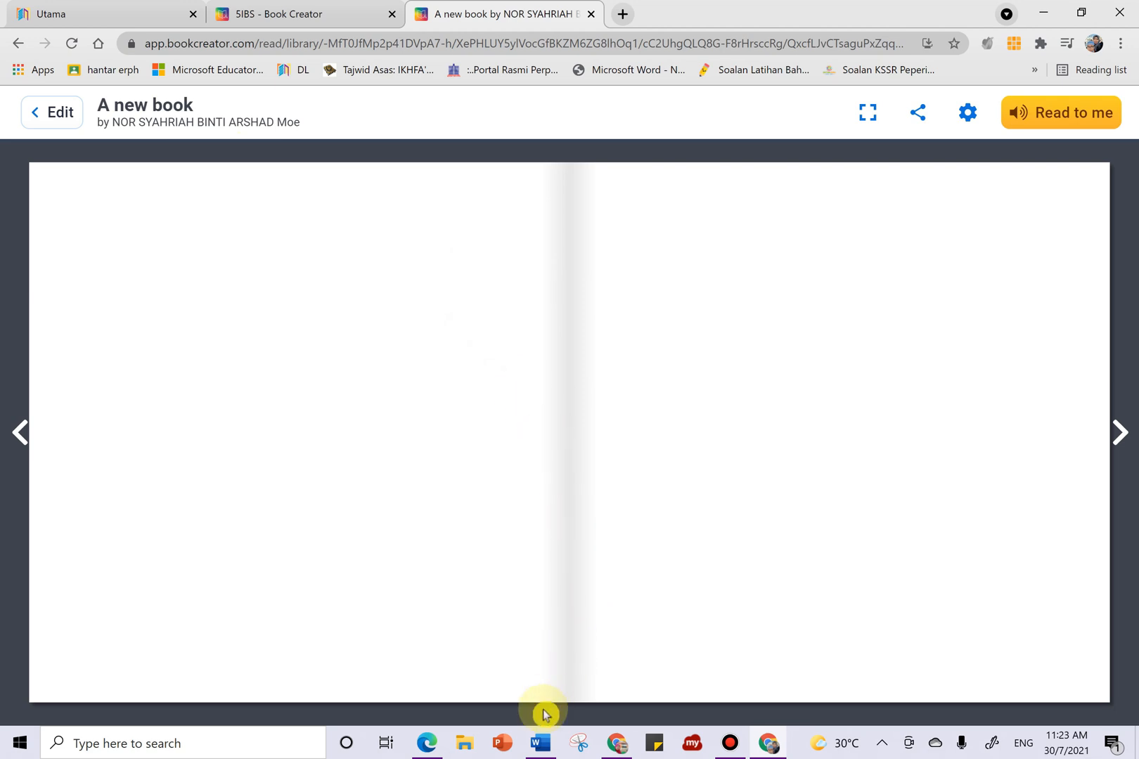
Switch to the Word document and delete the Quran passage from the bordered text box
click(540, 743)
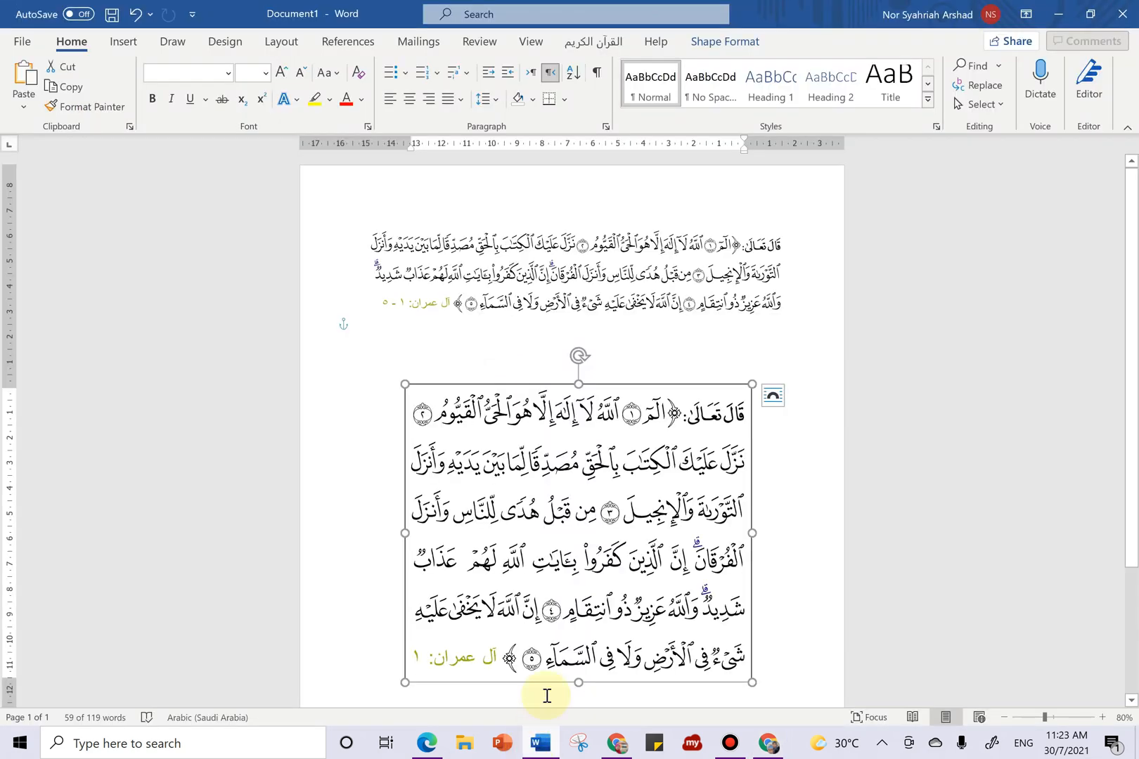
click(614, 422)
drag(739, 413, 417, 668)
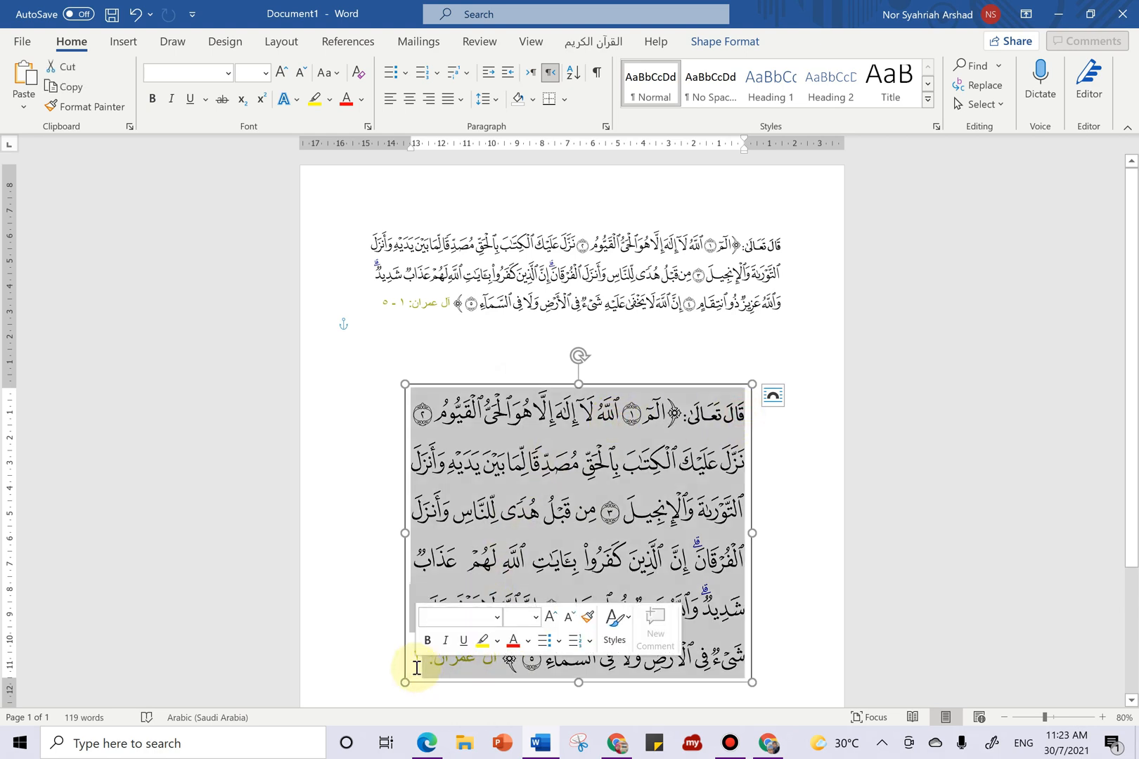
key(Delete)
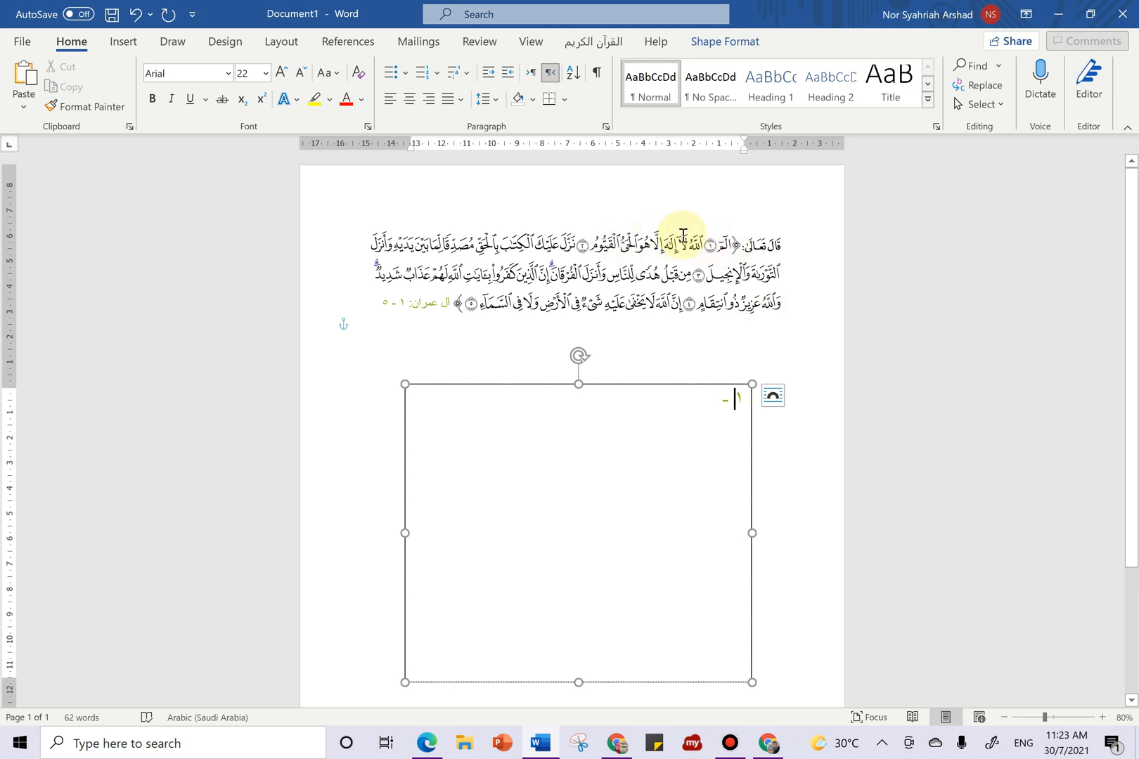
Copy verse 2 from the passage above, remove the leftover characters from the text box, and paste the verse there
drag(702, 245, 594, 236)
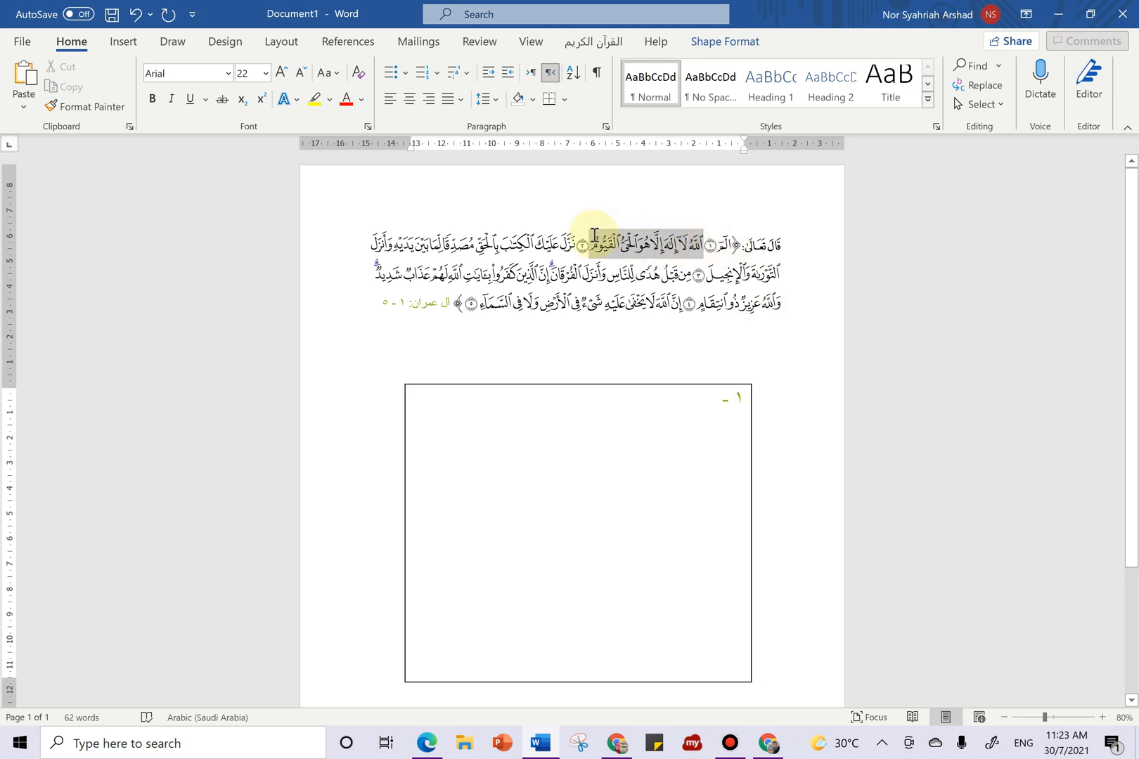
click(81, 88)
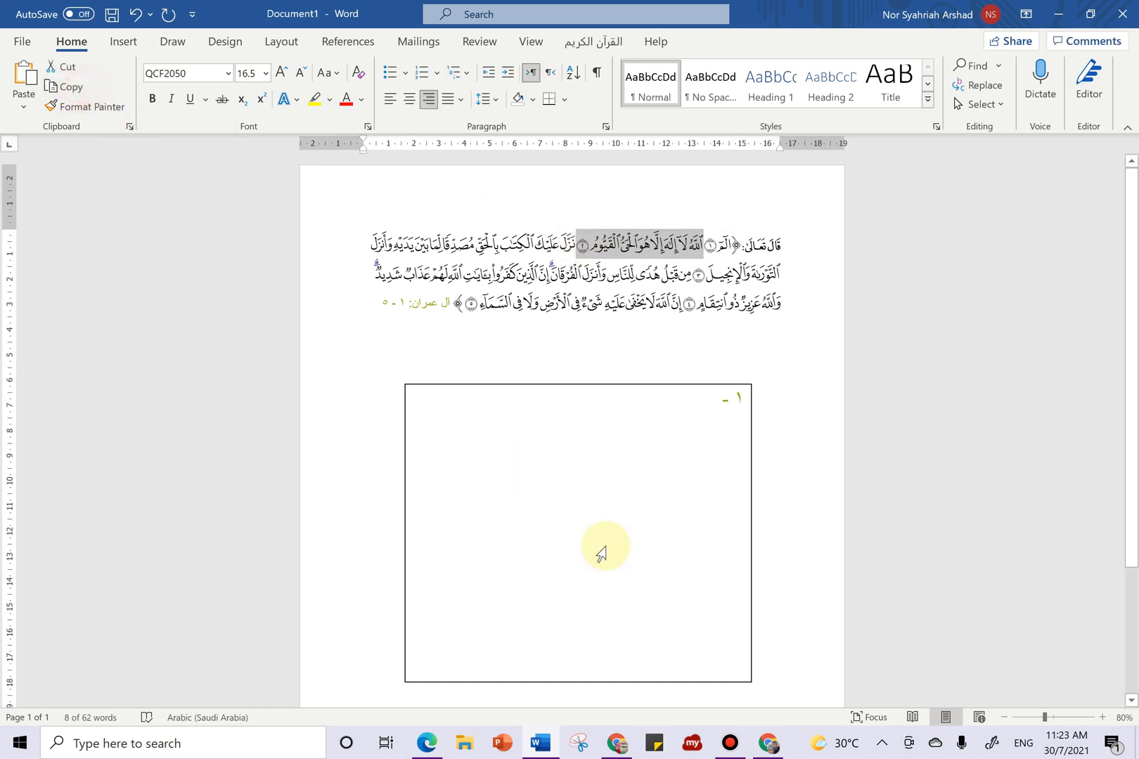
click(618, 547)
key(Delete)
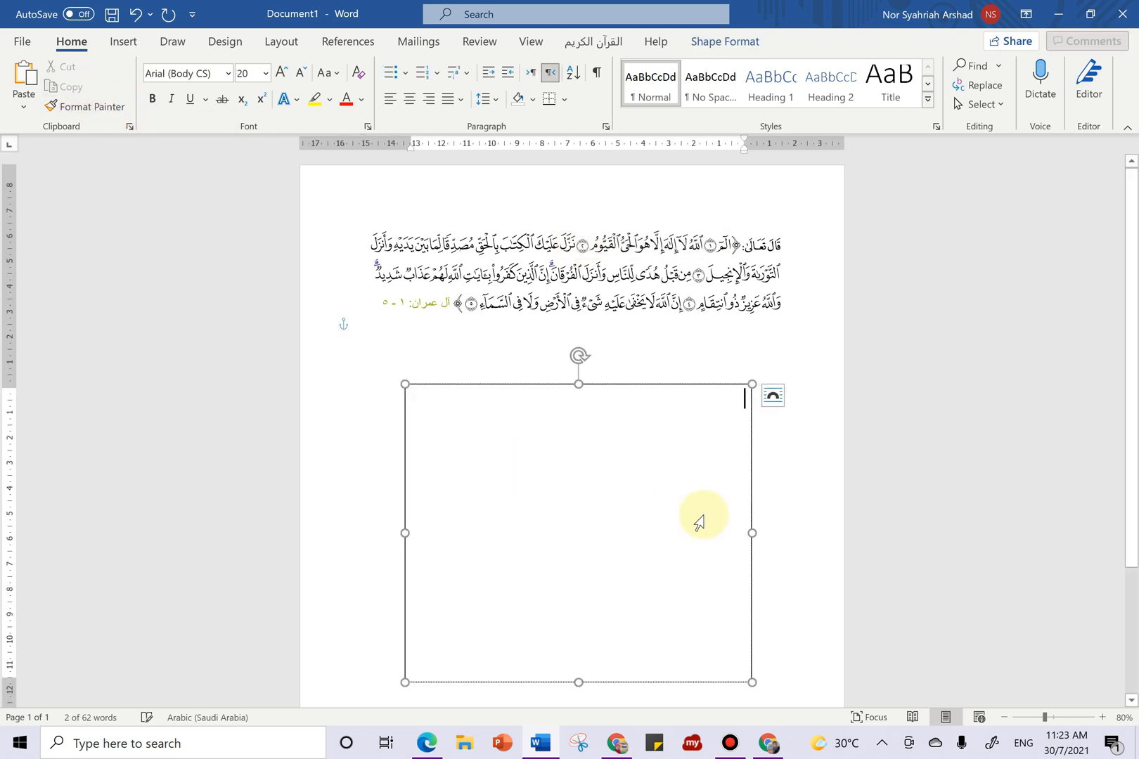
click(26, 73)
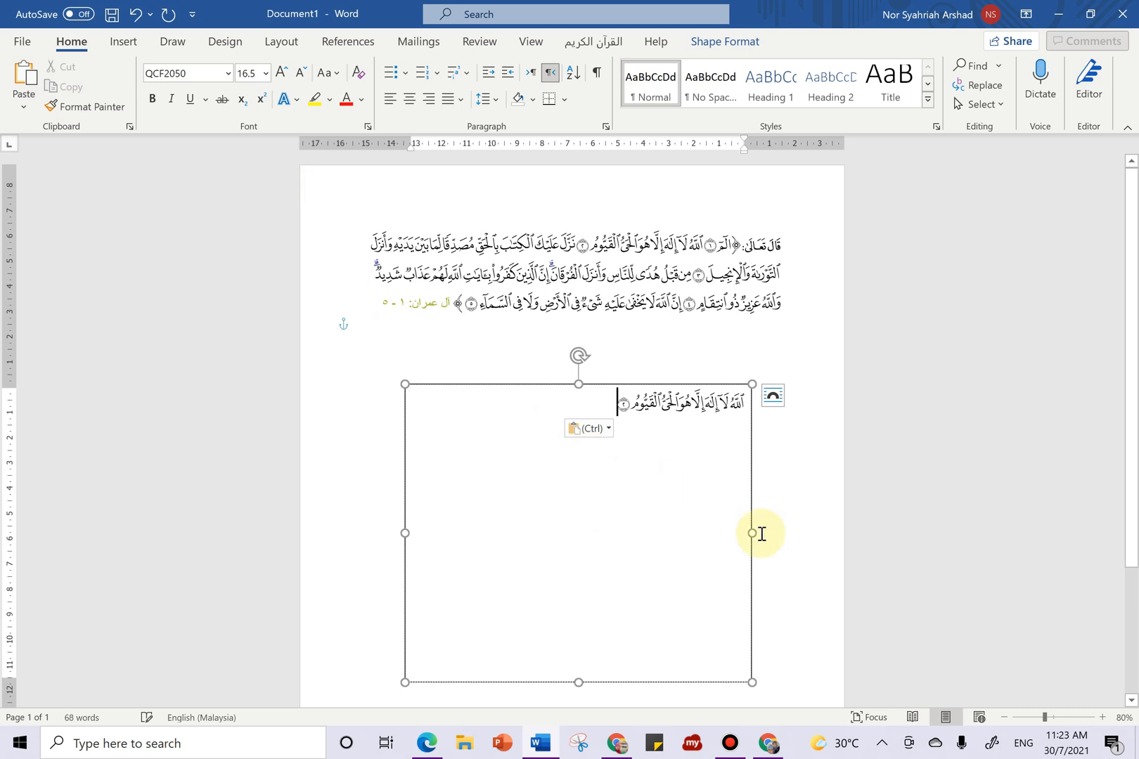
Enlarge the pasted verse to font size 48 and centre it in the text box
drag(747, 403, 600, 404)
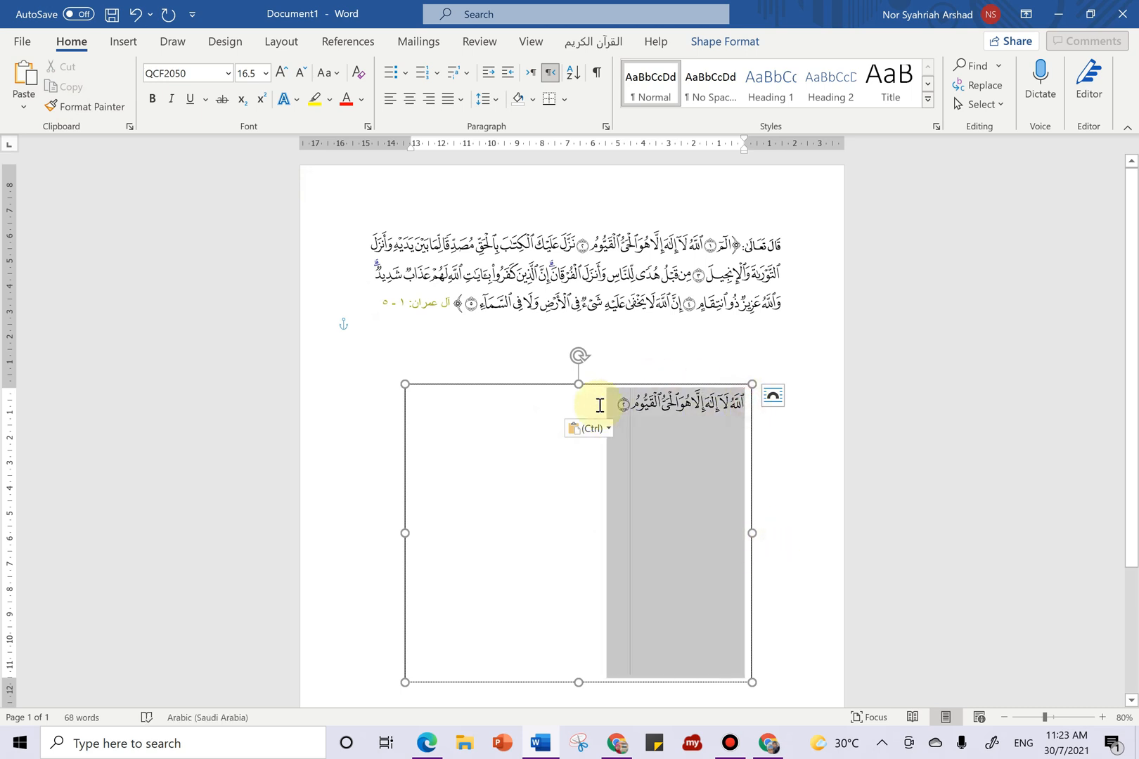
click(283, 74)
click(282, 73)
click(283, 73)
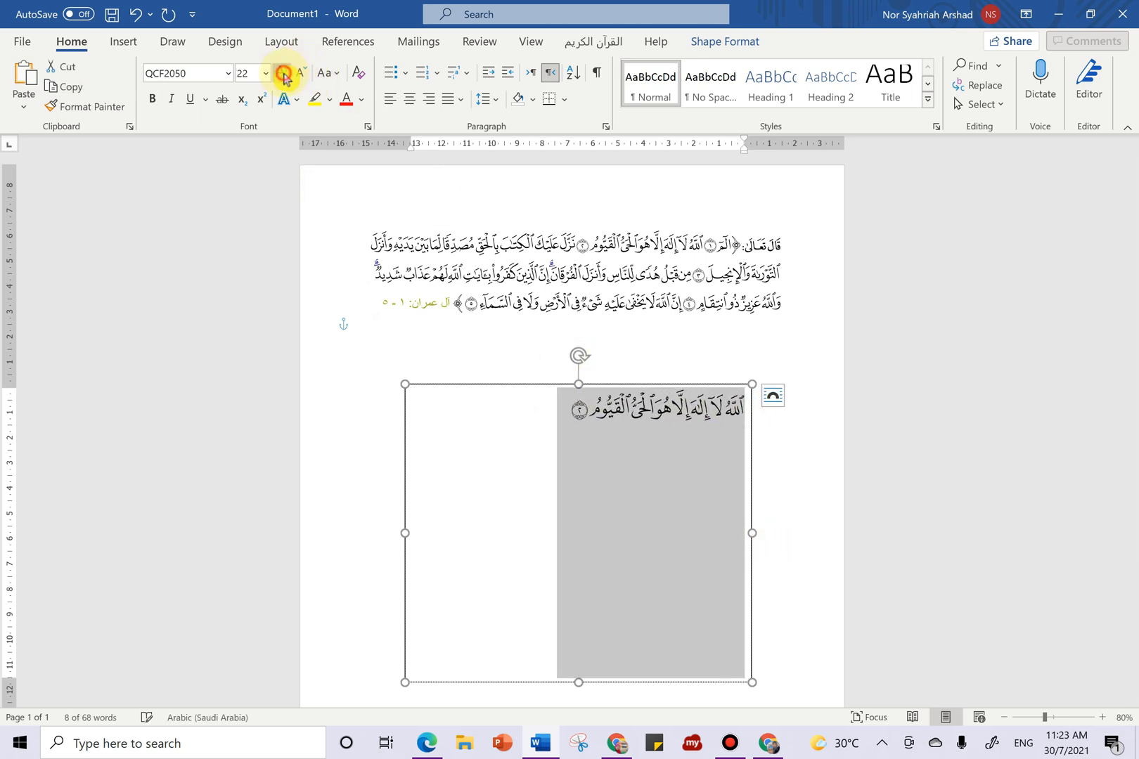
click(283, 73)
click(282, 73)
click(282, 74)
click(283, 73)
click(282, 74)
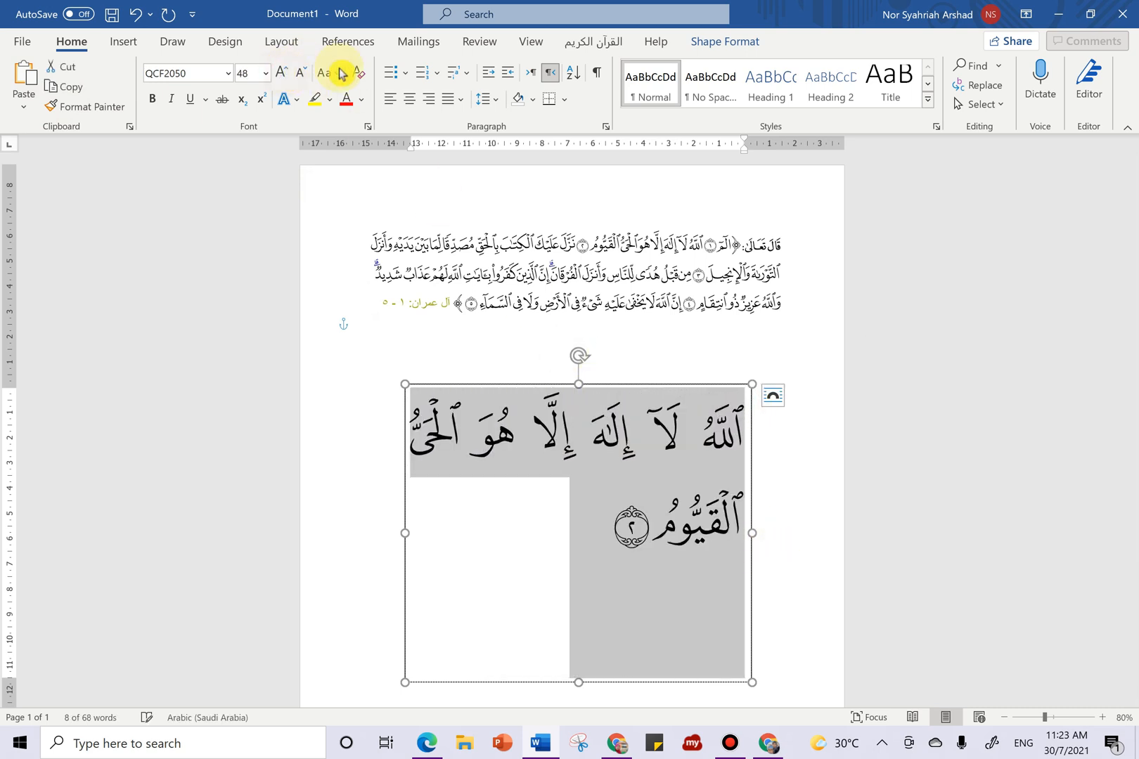
click(409, 102)
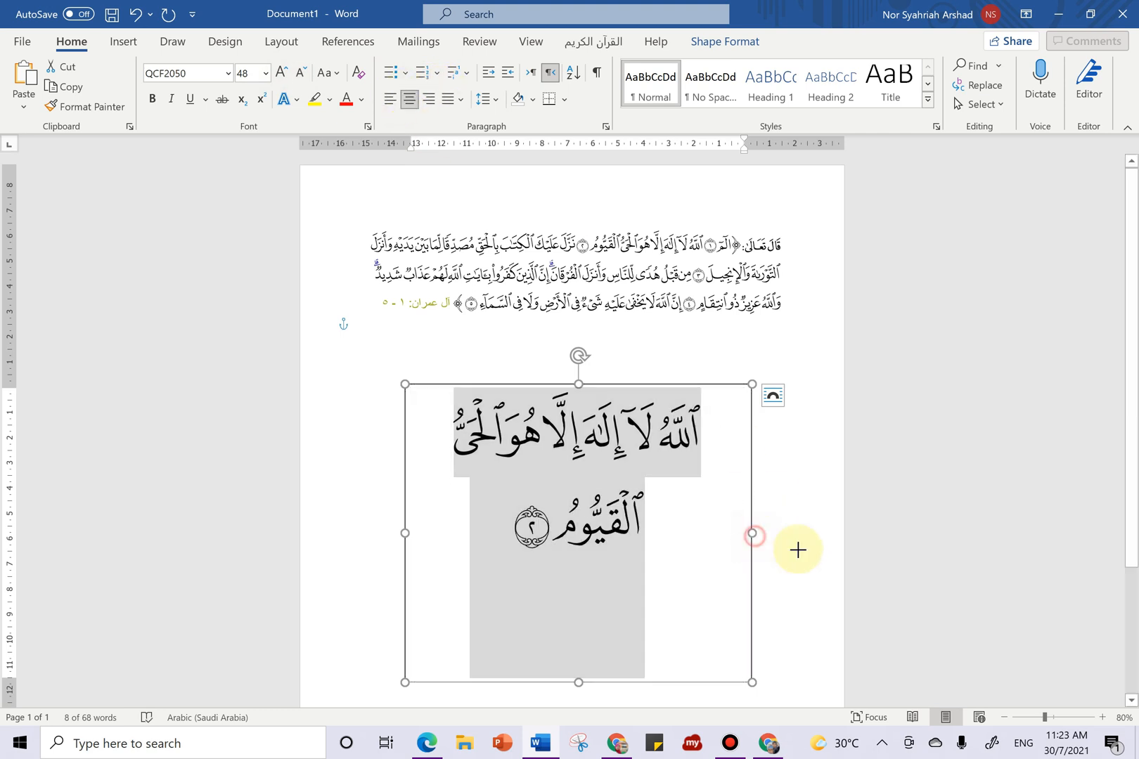
Widen the text box on both sides and shorten it to fit the verse on a single line
drag(753, 533, 798, 541)
drag(404, 532, 363, 511)
drag(573, 682, 570, 486)
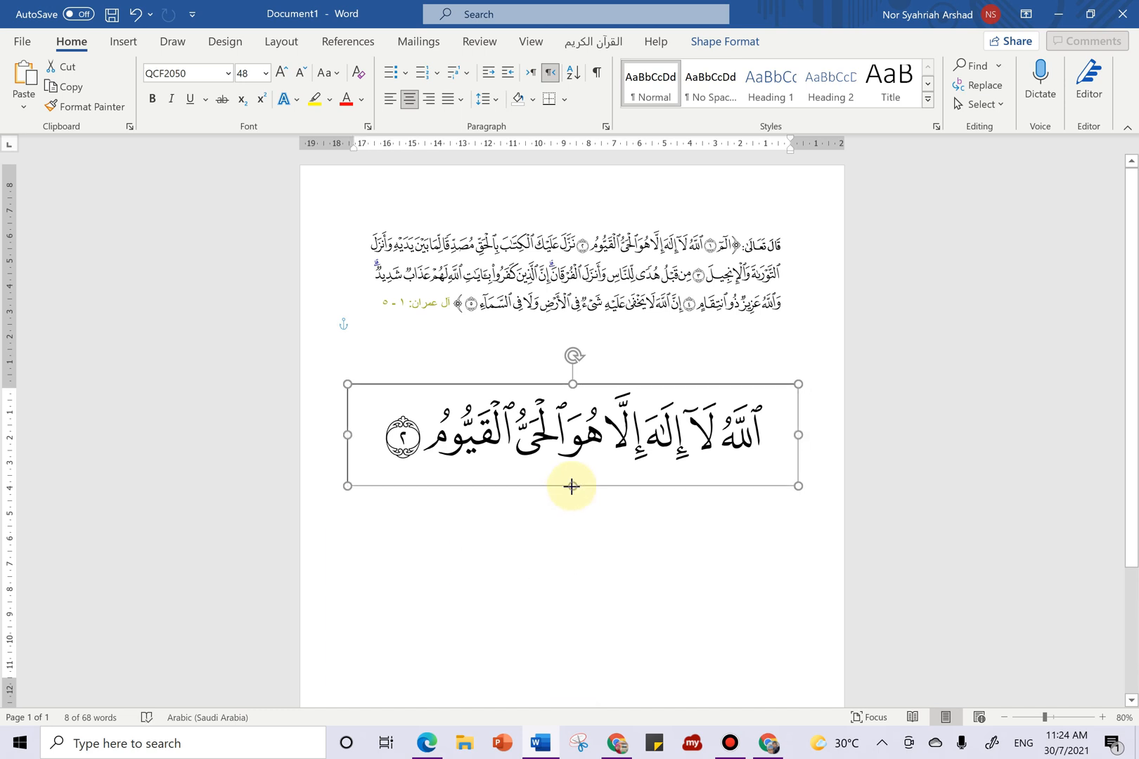
Save the verse text box as a PNG picture named "ayat 1" in the Music folder
right_click(582, 381)
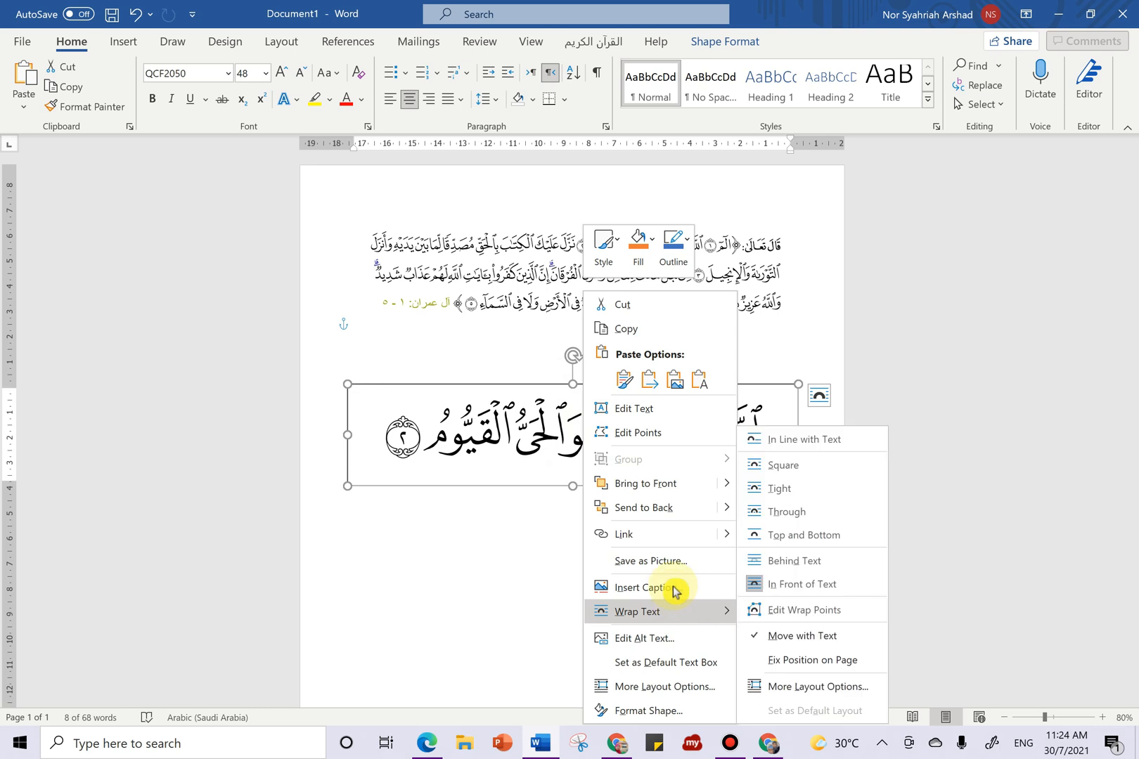
click(664, 562)
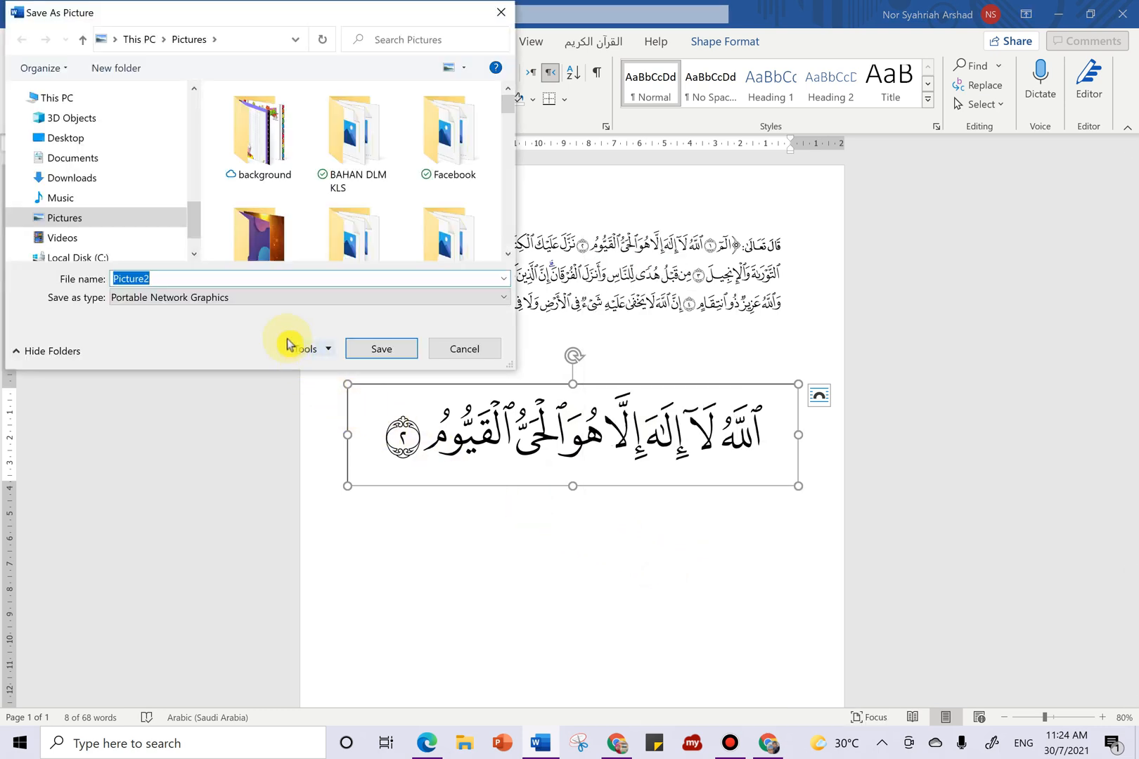
click(100, 197)
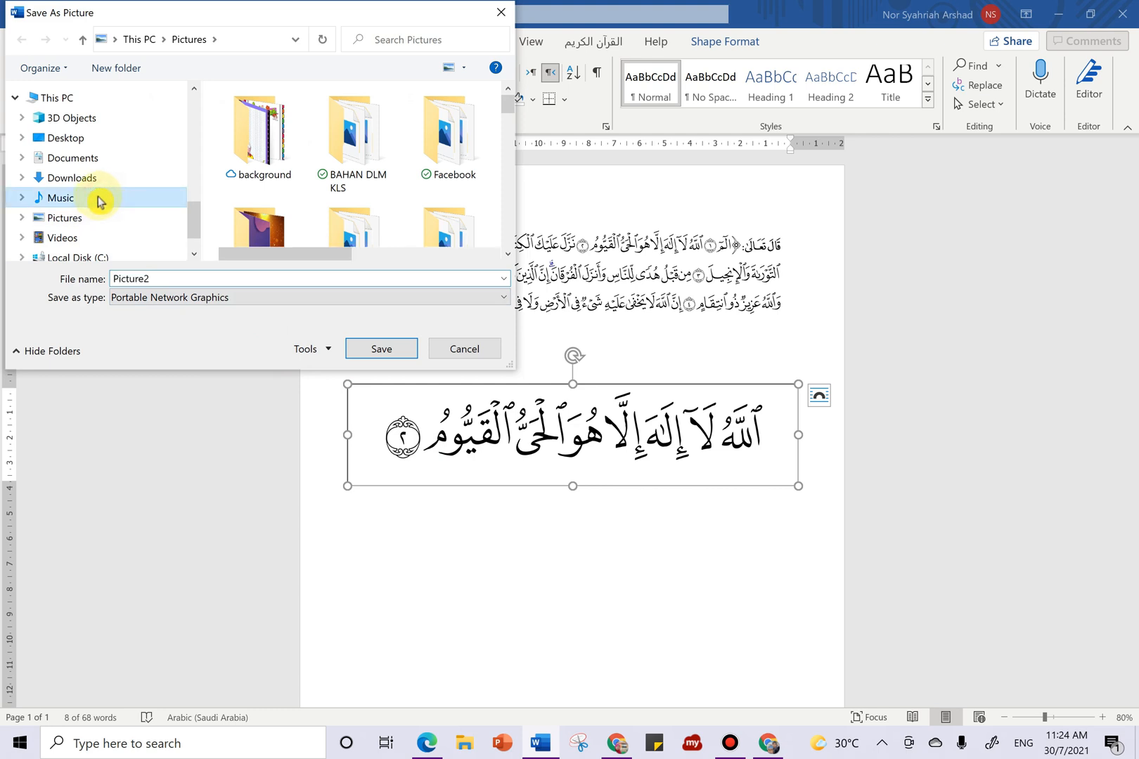
click(172, 274)
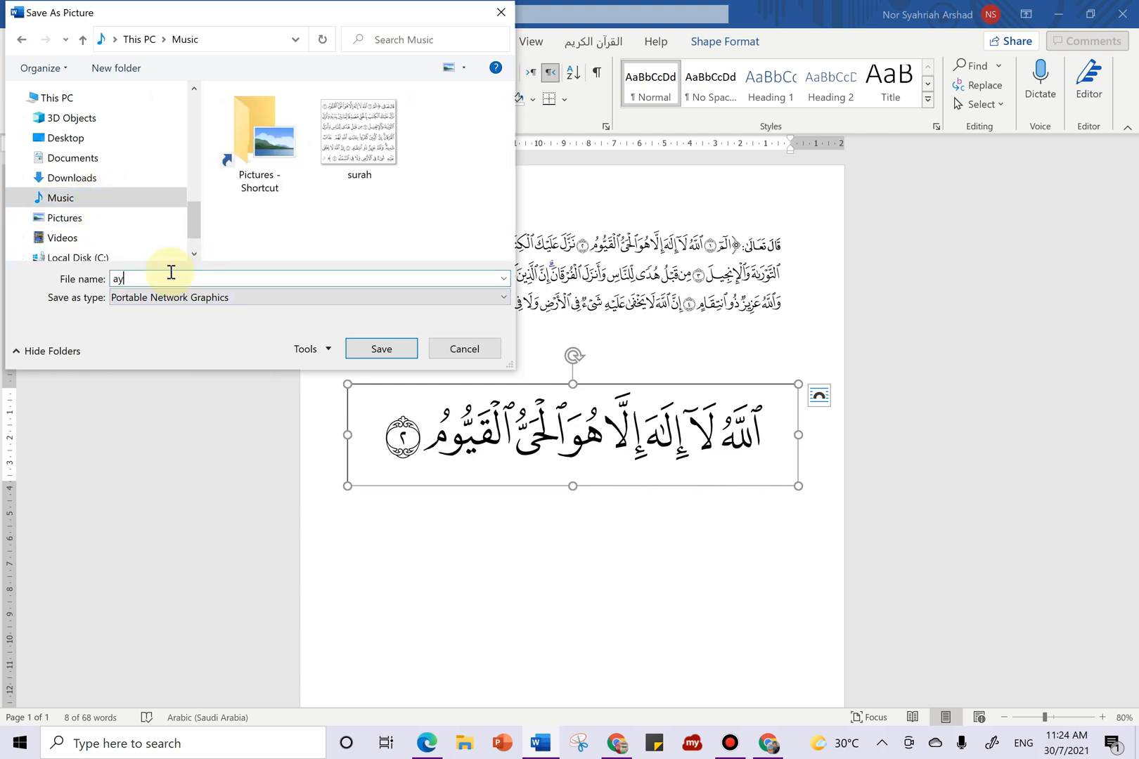
text(ayat 1)
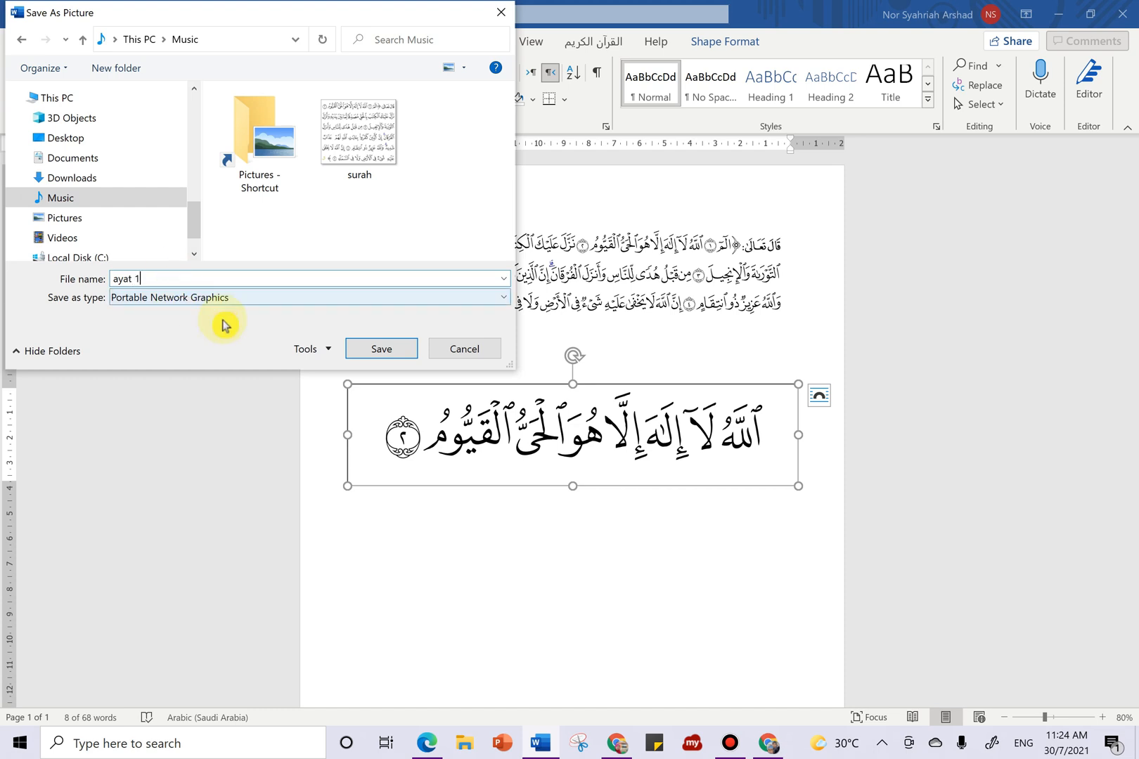
click(384, 350)
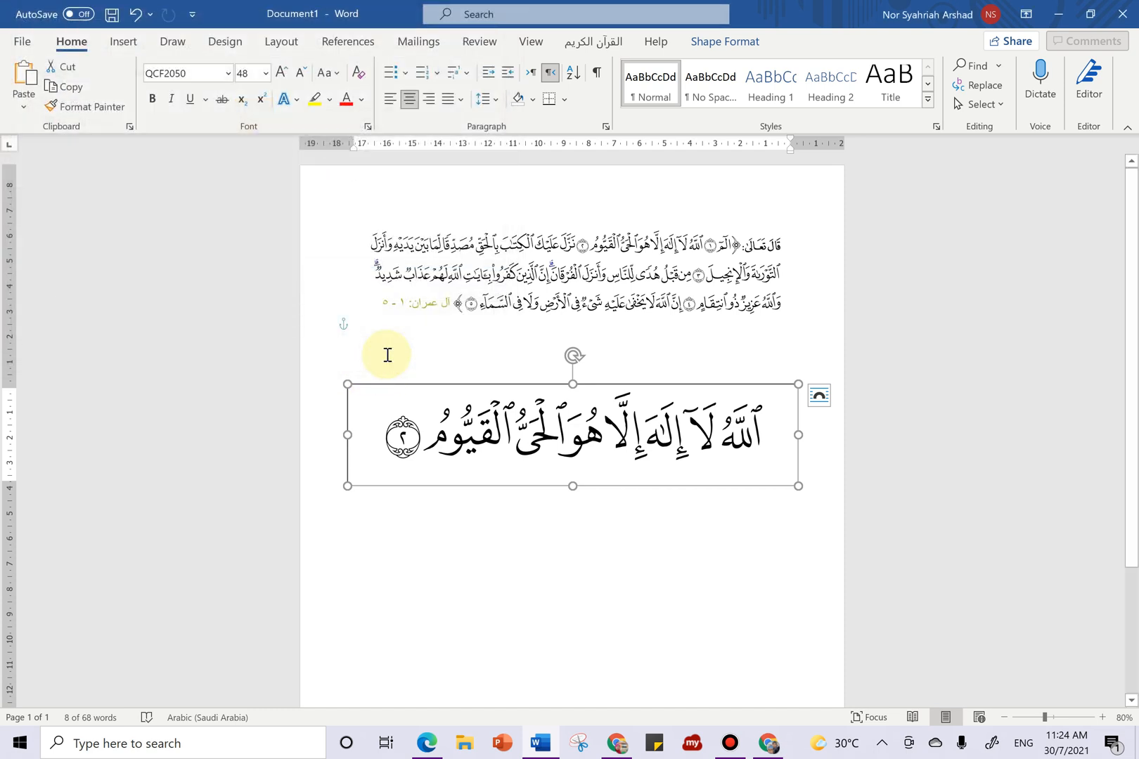
Switch to Book Creator, preview the book from its cover in reading mode, and return to editing
click(769, 747)
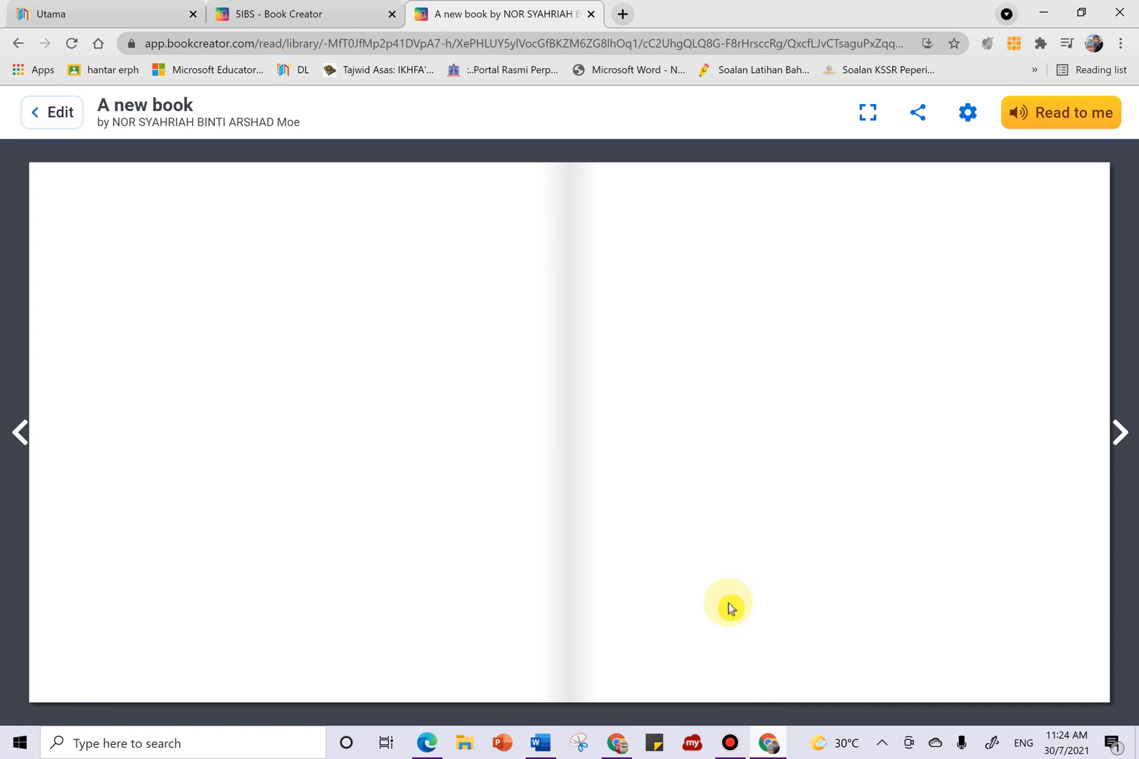
click(52, 111)
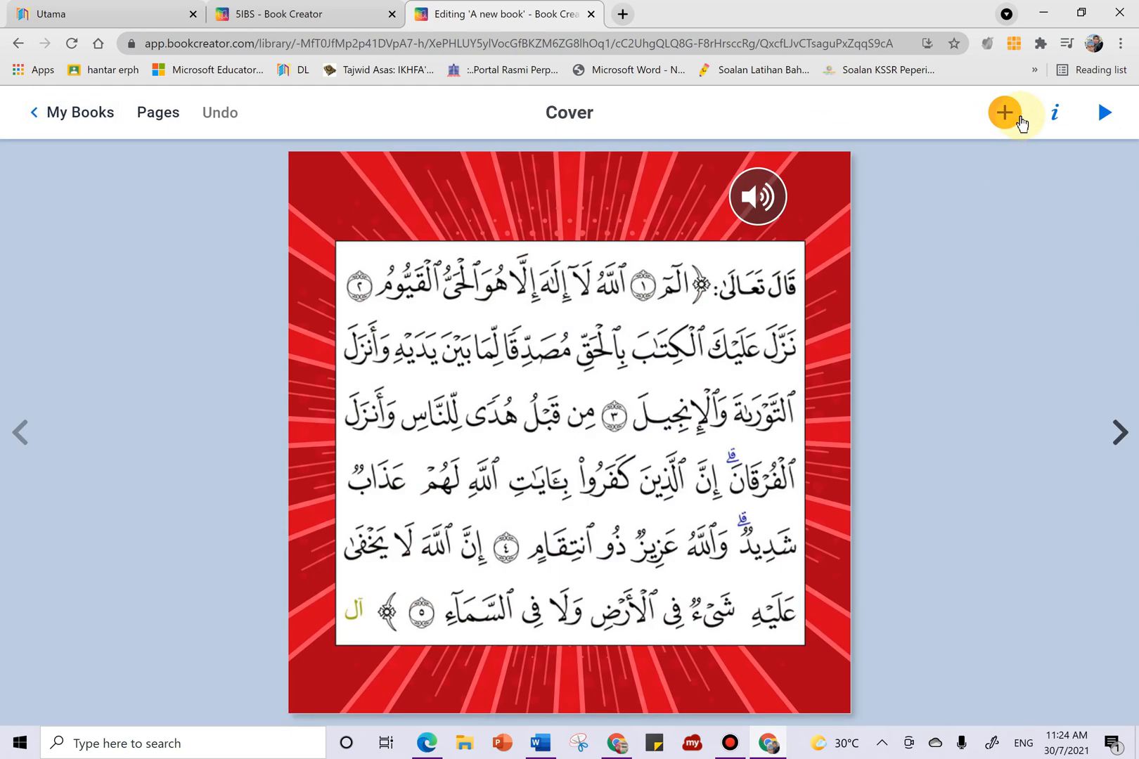
click(752, 199)
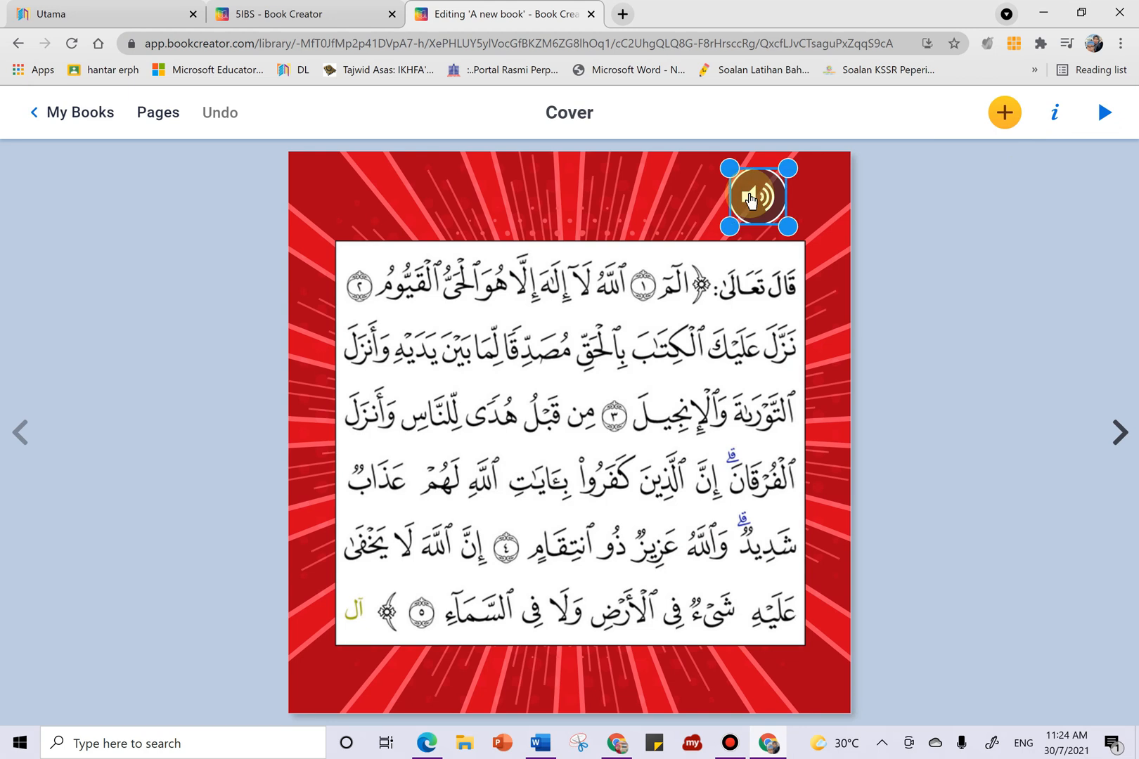
click(997, 276)
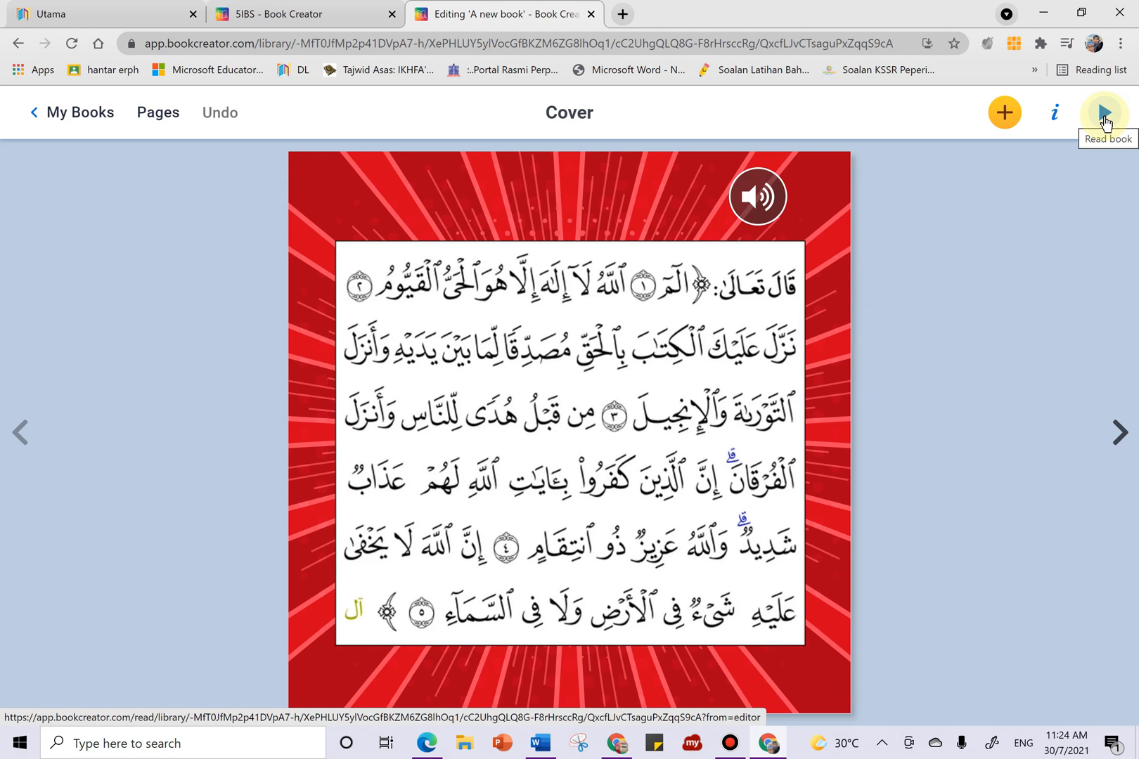
click(1104, 114)
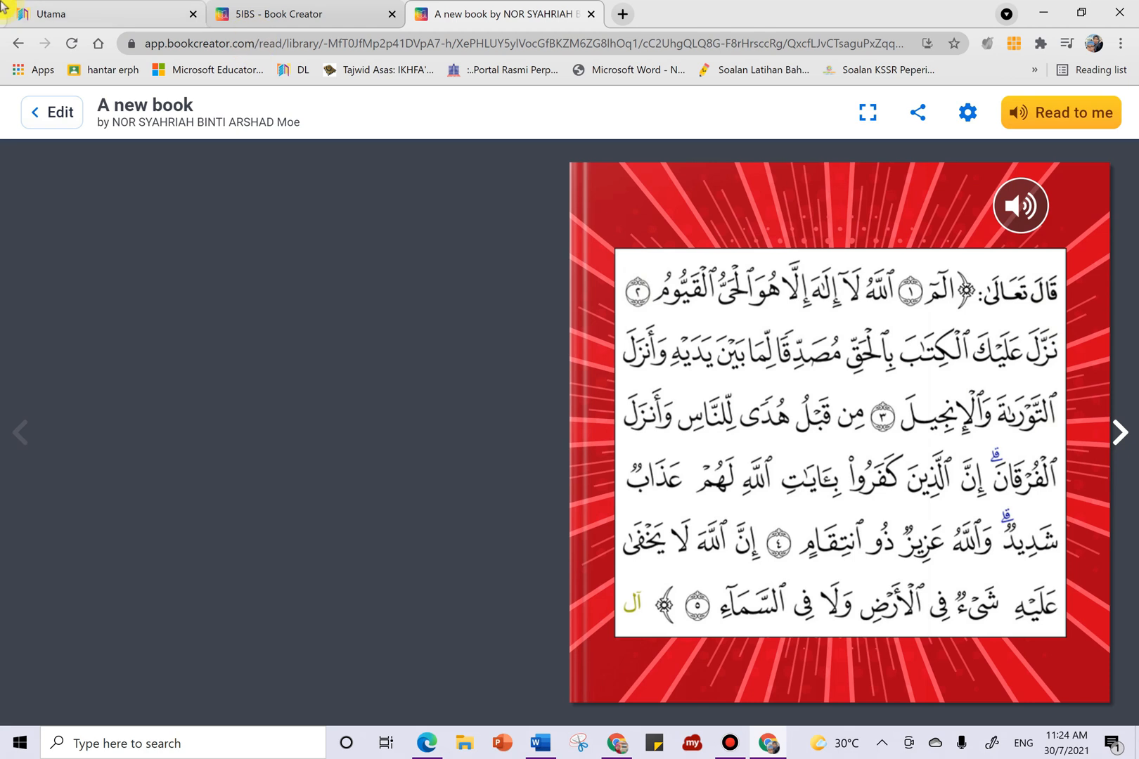
click(32, 113)
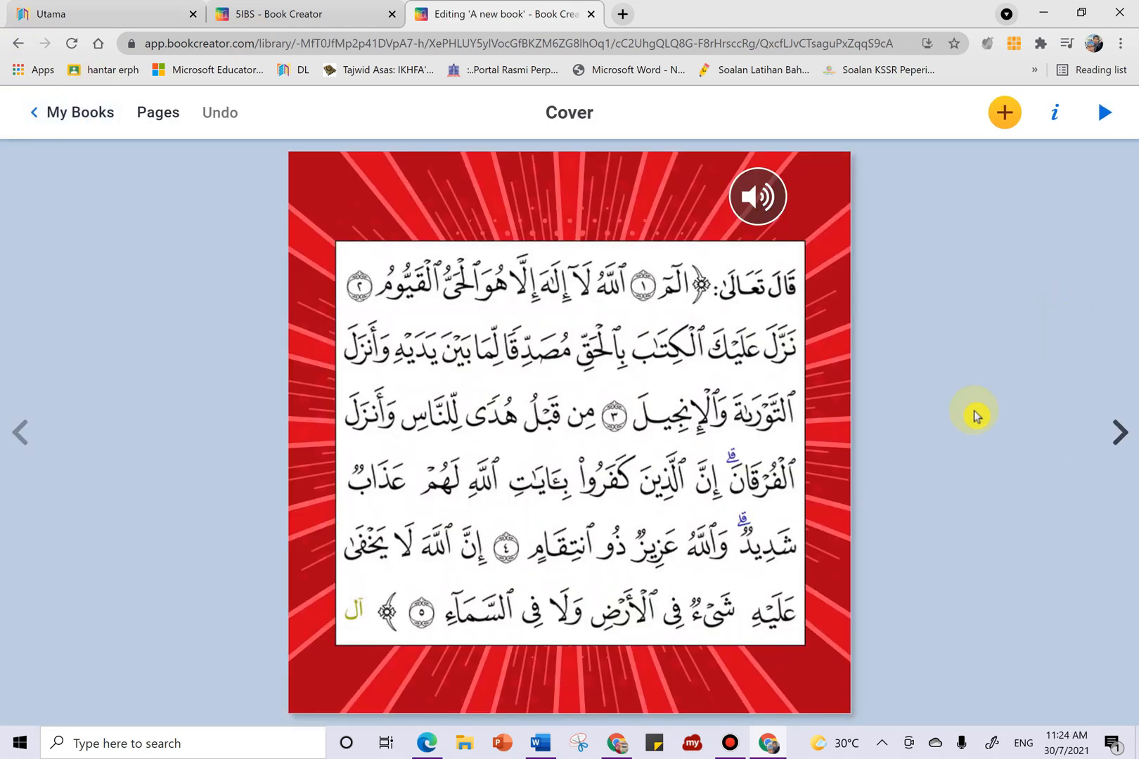
Import the picture "ayat 1" from the Music folder onto page 2 and move it into the page's upper half
click(1118, 445)
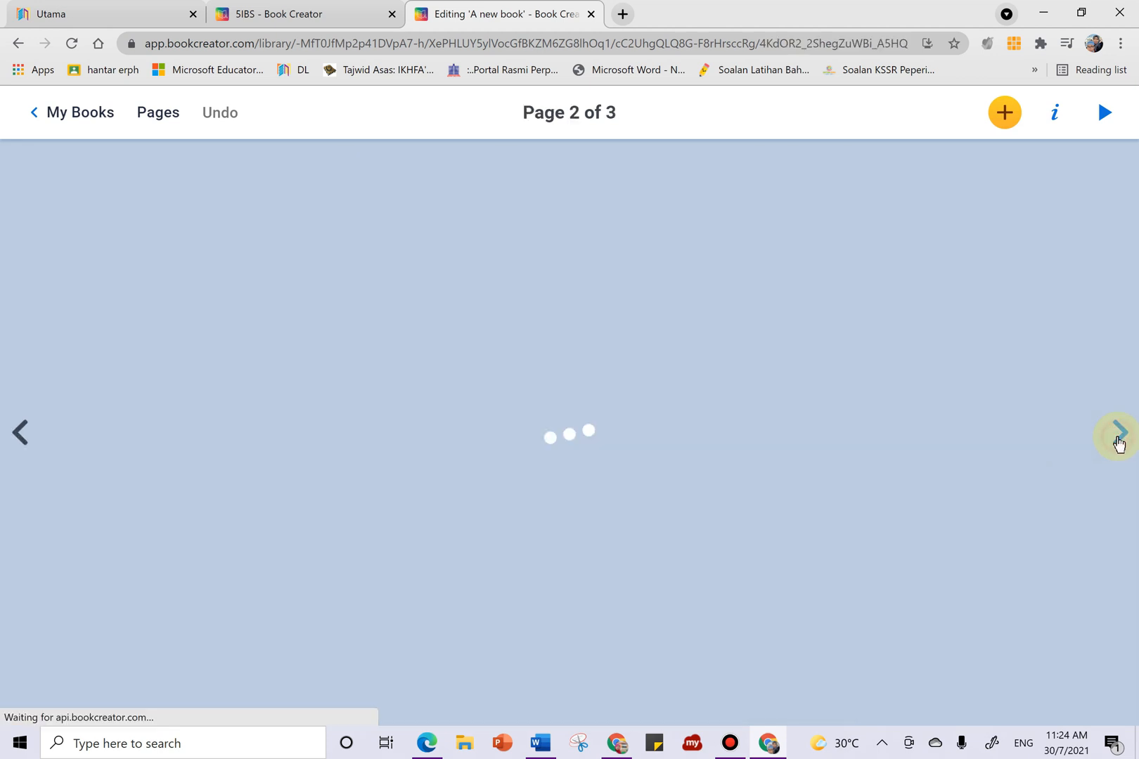
click(998, 113)
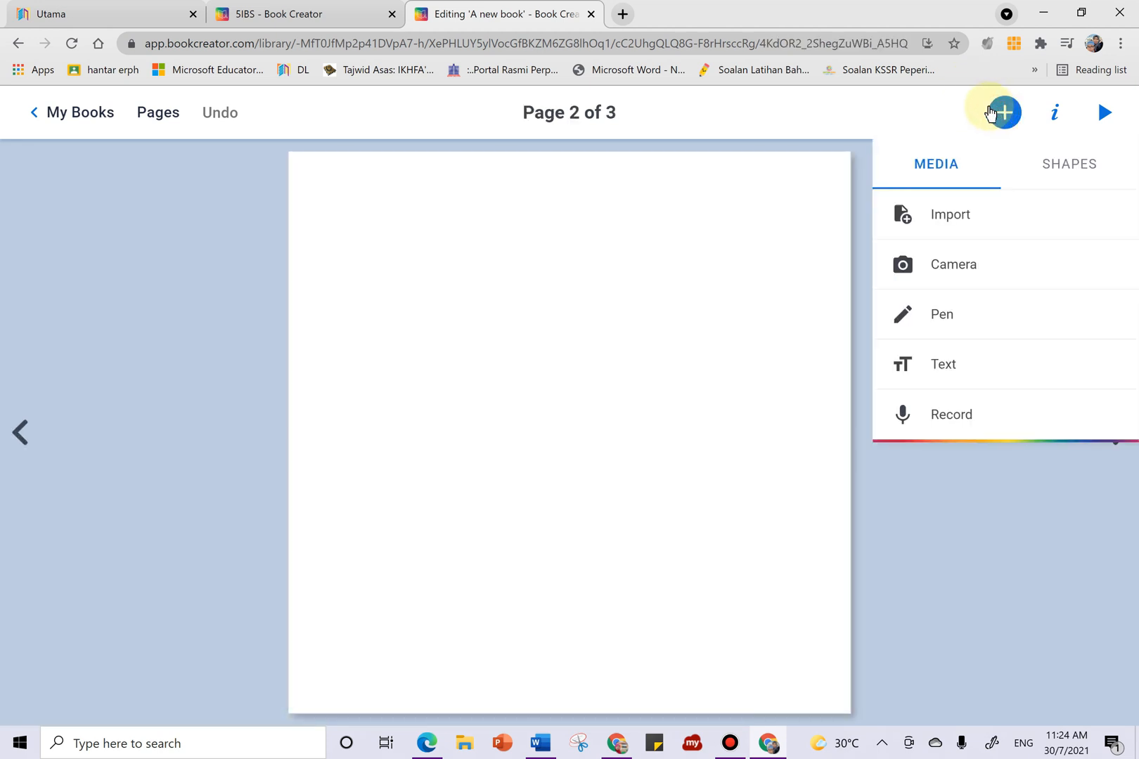
click(938, 223)
click(505, 184)
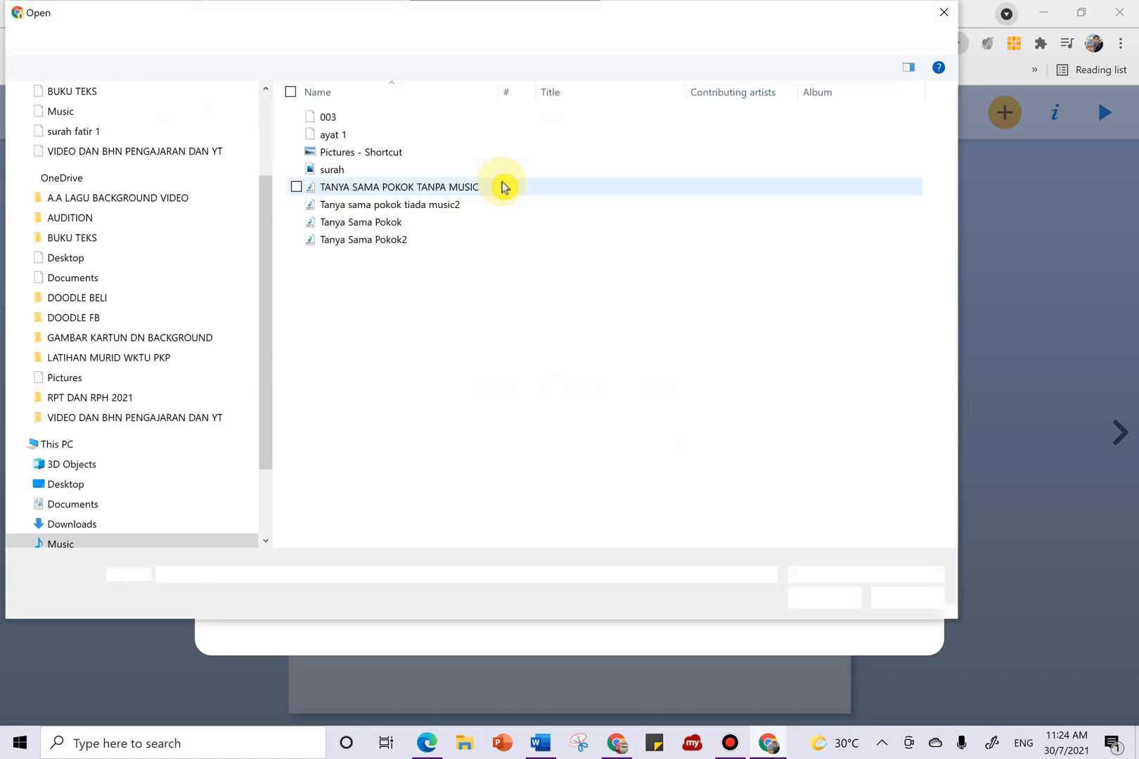
click(364, 135)
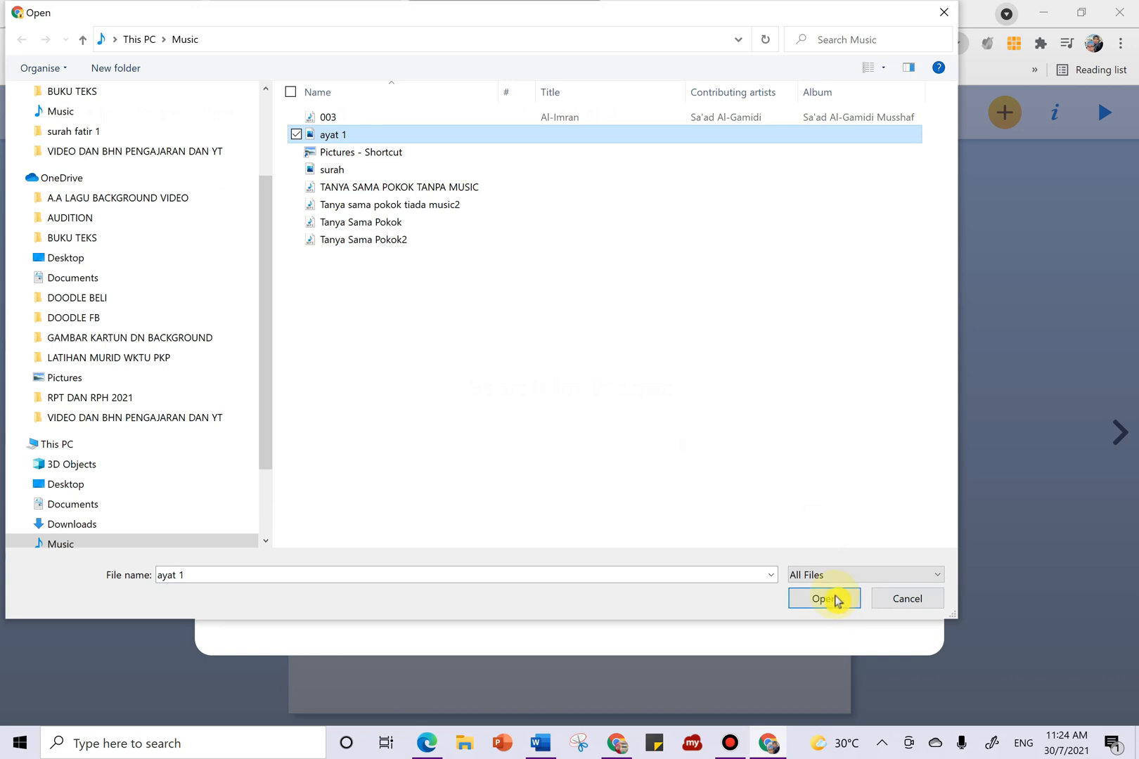
click(840, 601)
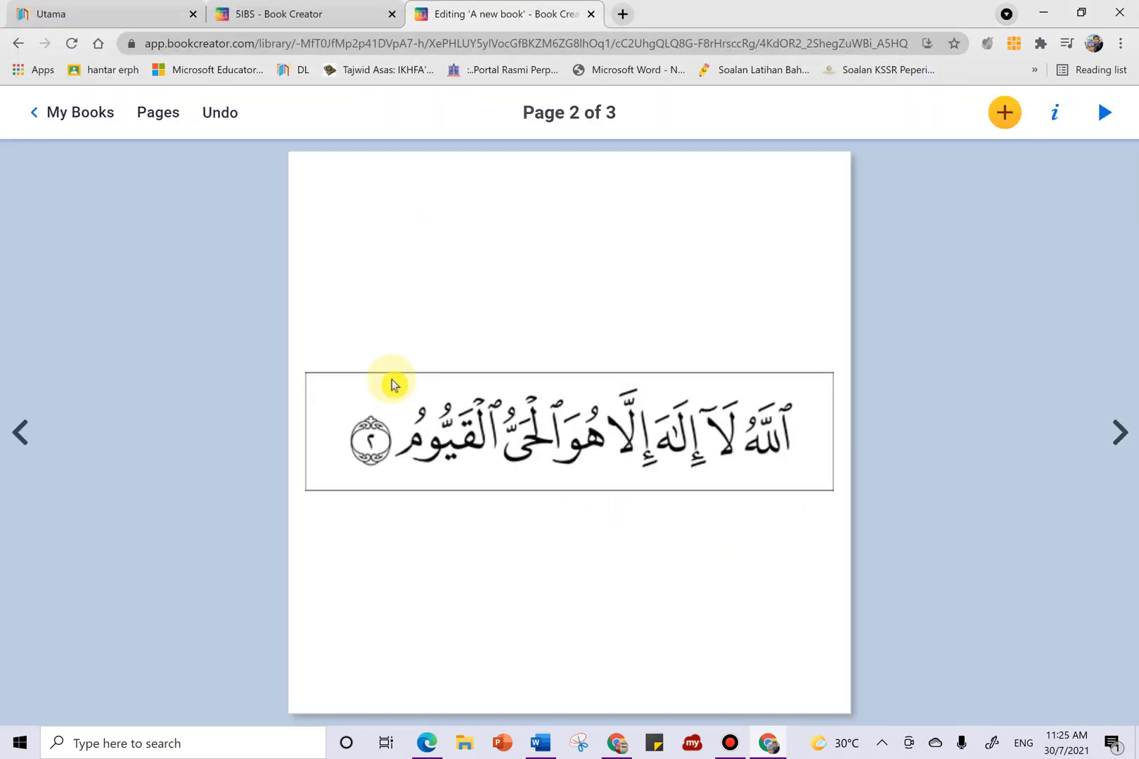
drag(451, 397, 443, 315)
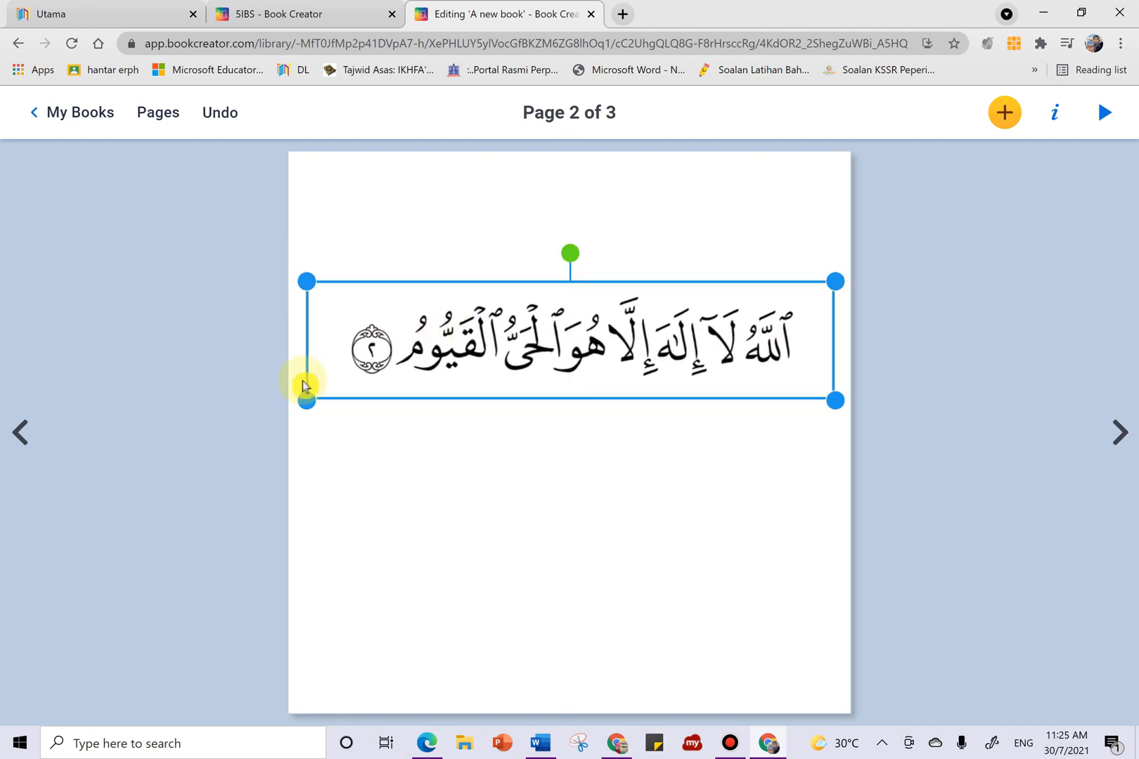
Return to the cover and look at the Pen tool's drawing options without drawing anything
click(21, 433)
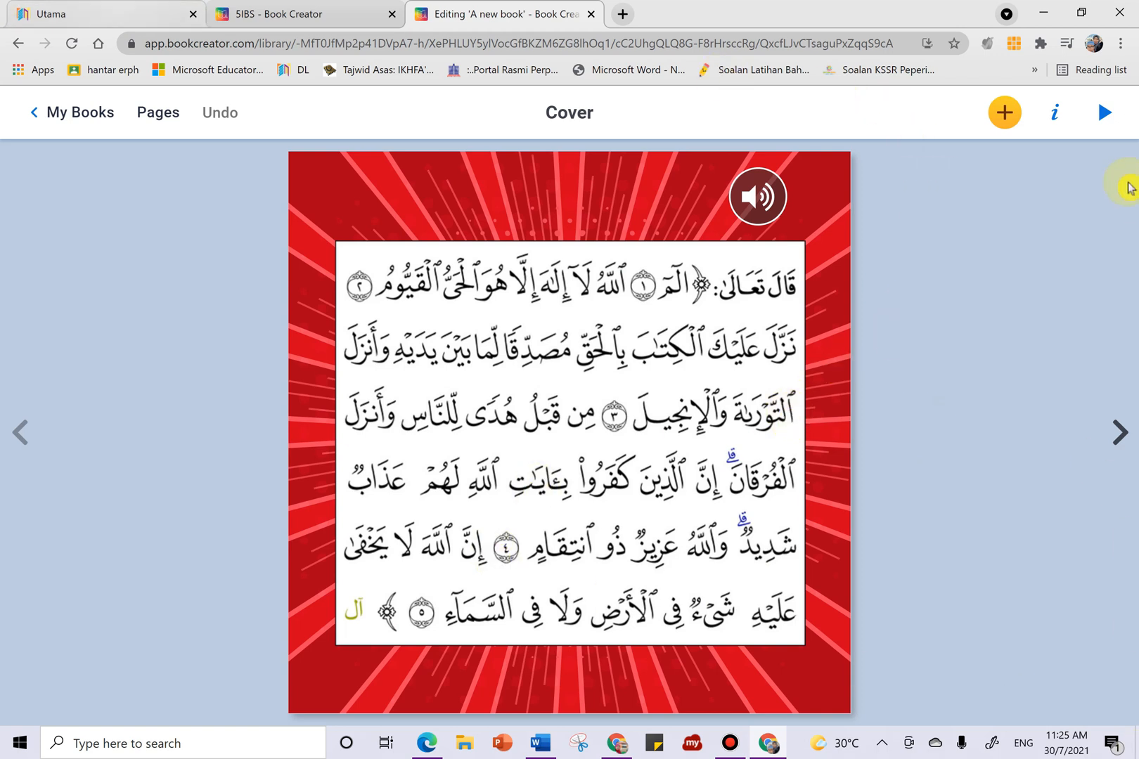
click(1002, 111)
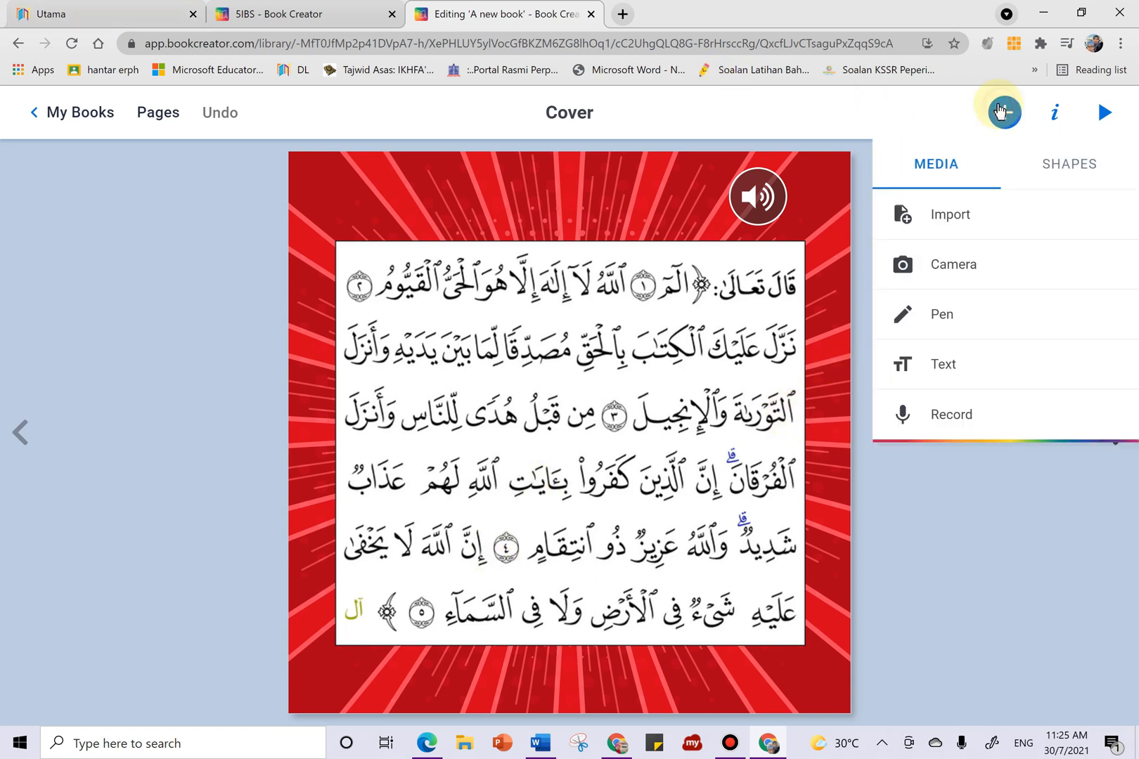
click(945, 317)
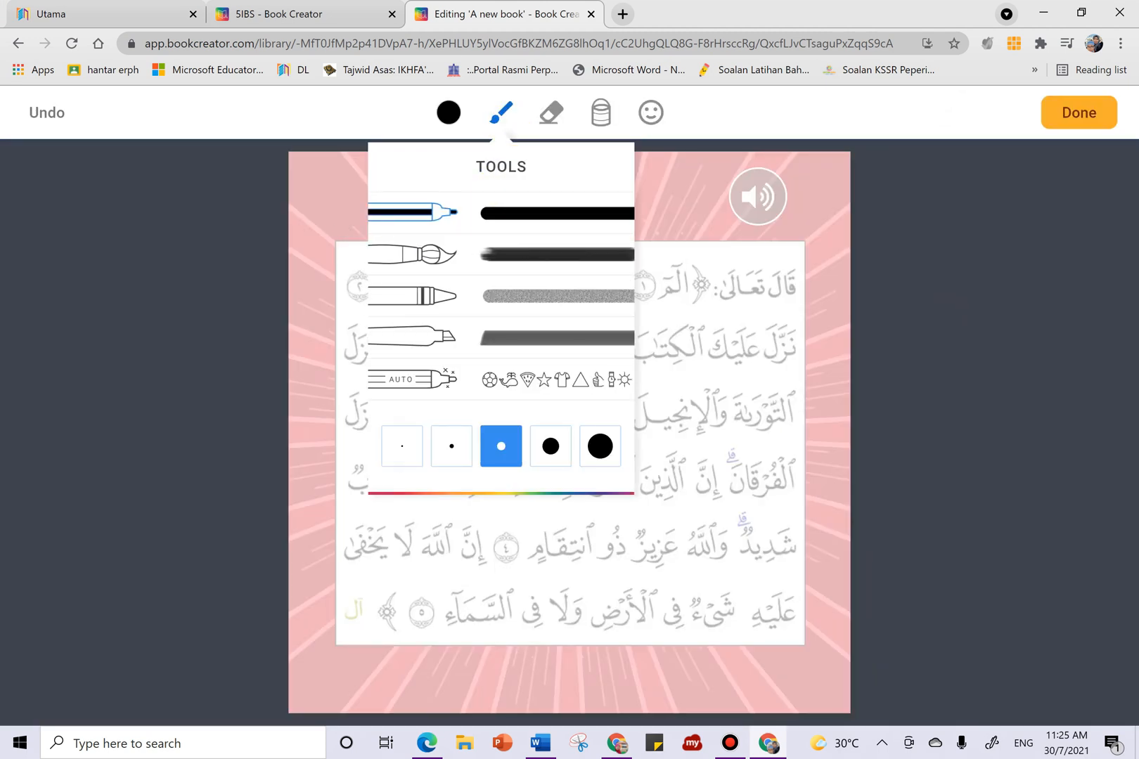
click(929, 311)
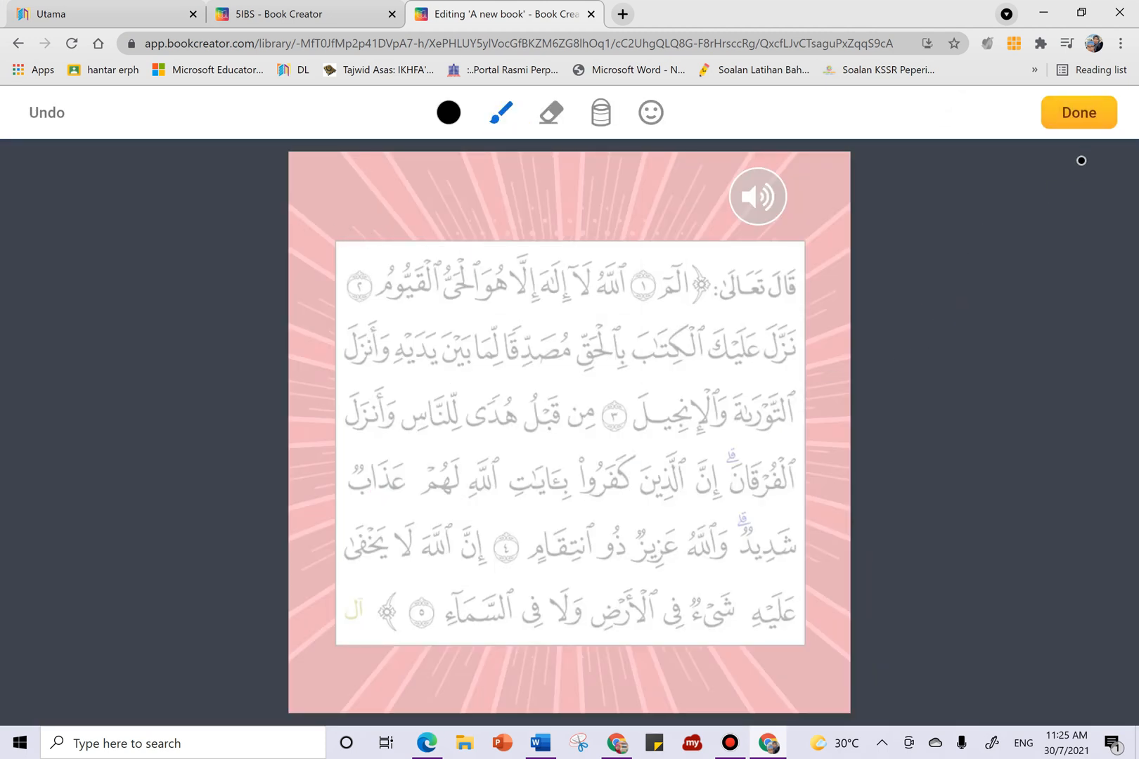
click(1070, 113)
Add the text "Sila baca ayat bersama Qari bacaan:" to the cover and place it above the verses, beside the sound button
click(1004, 112)
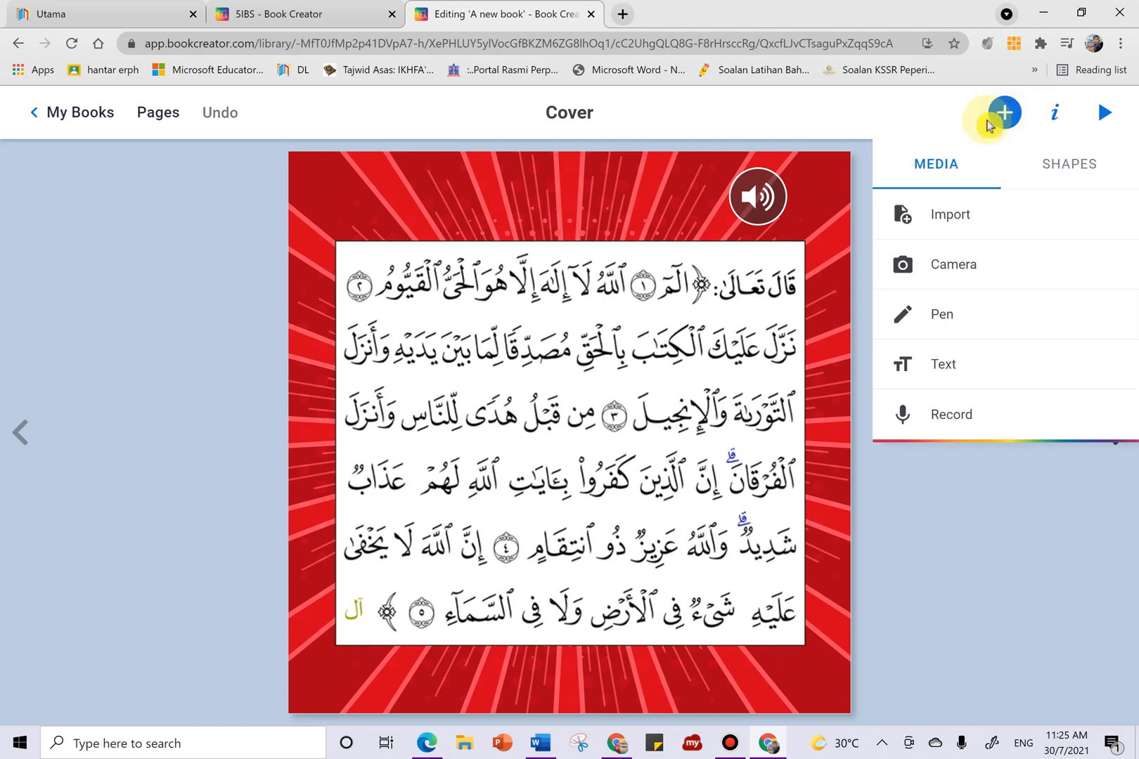
click(940, 364)
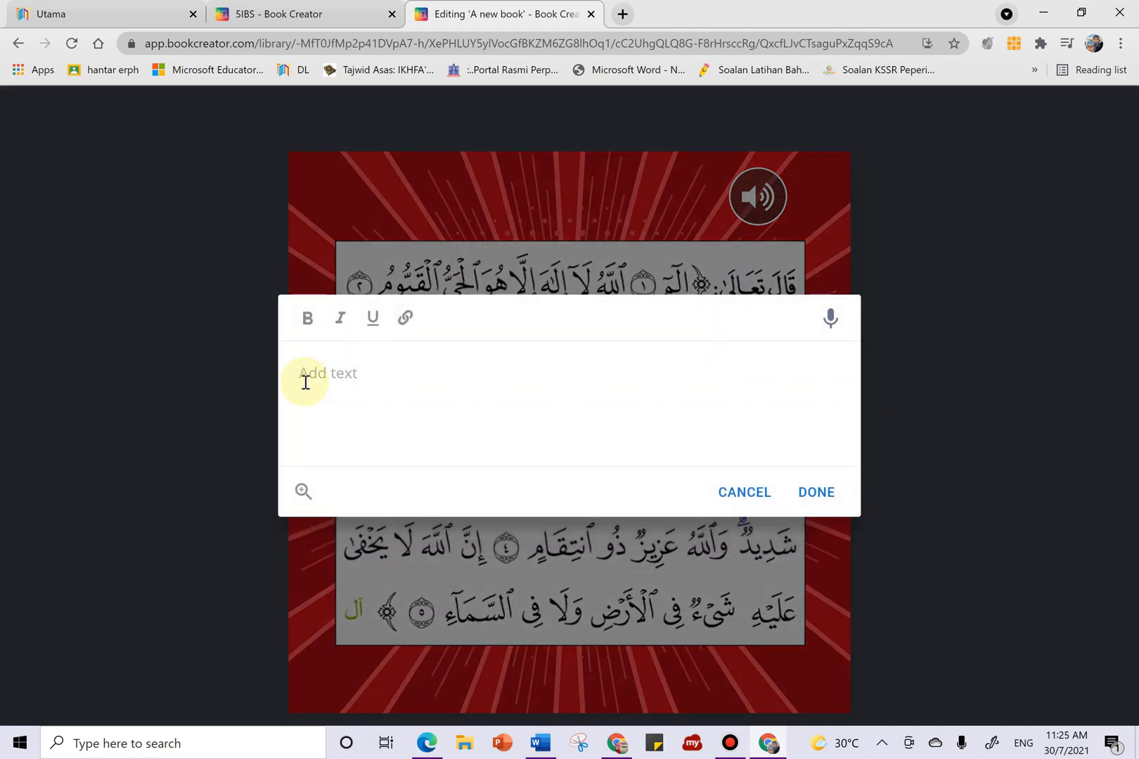
text(S)
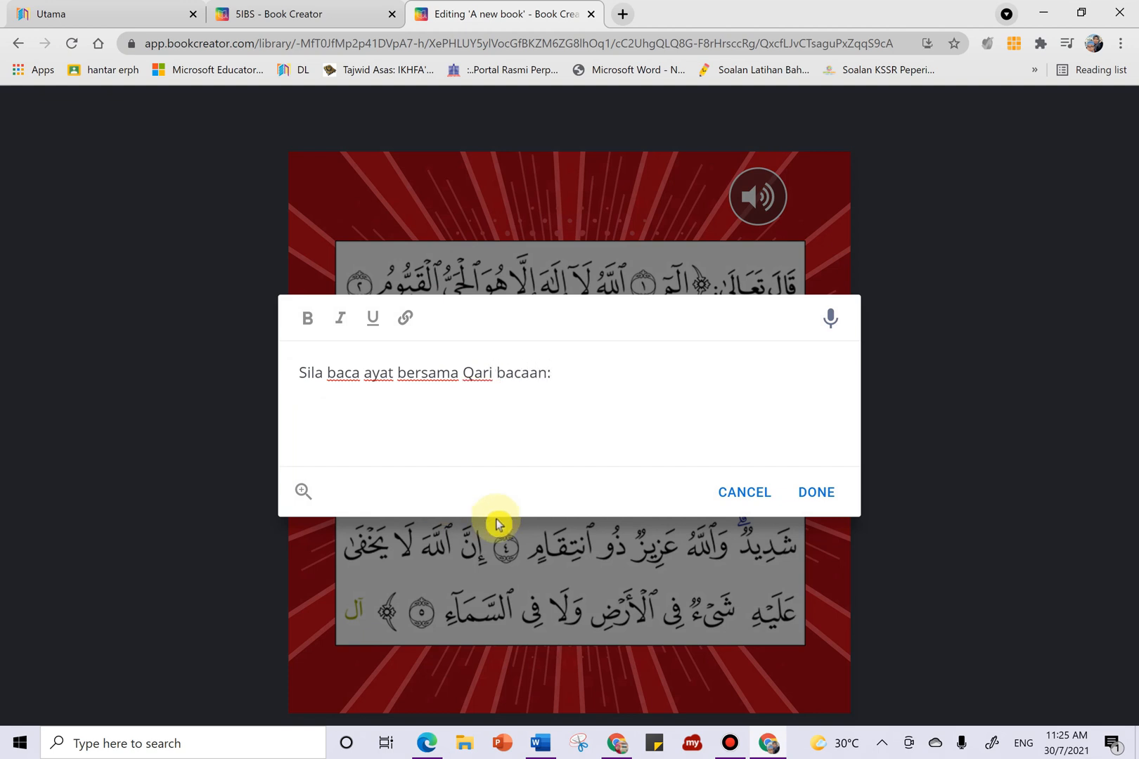
click(809, 486)
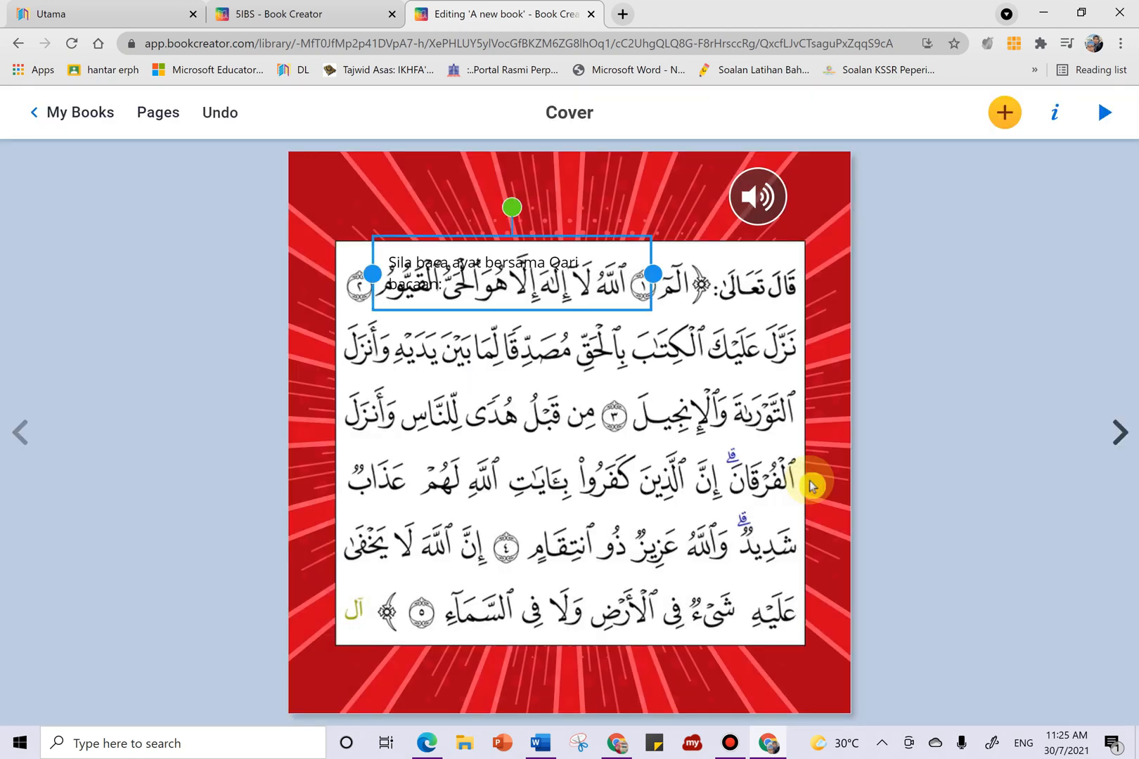
drag(391, 265, 383, 193)
Set the cover text to size 28, centre it, and widen its box on both sides so it fits on one line
right_click(414, 192)
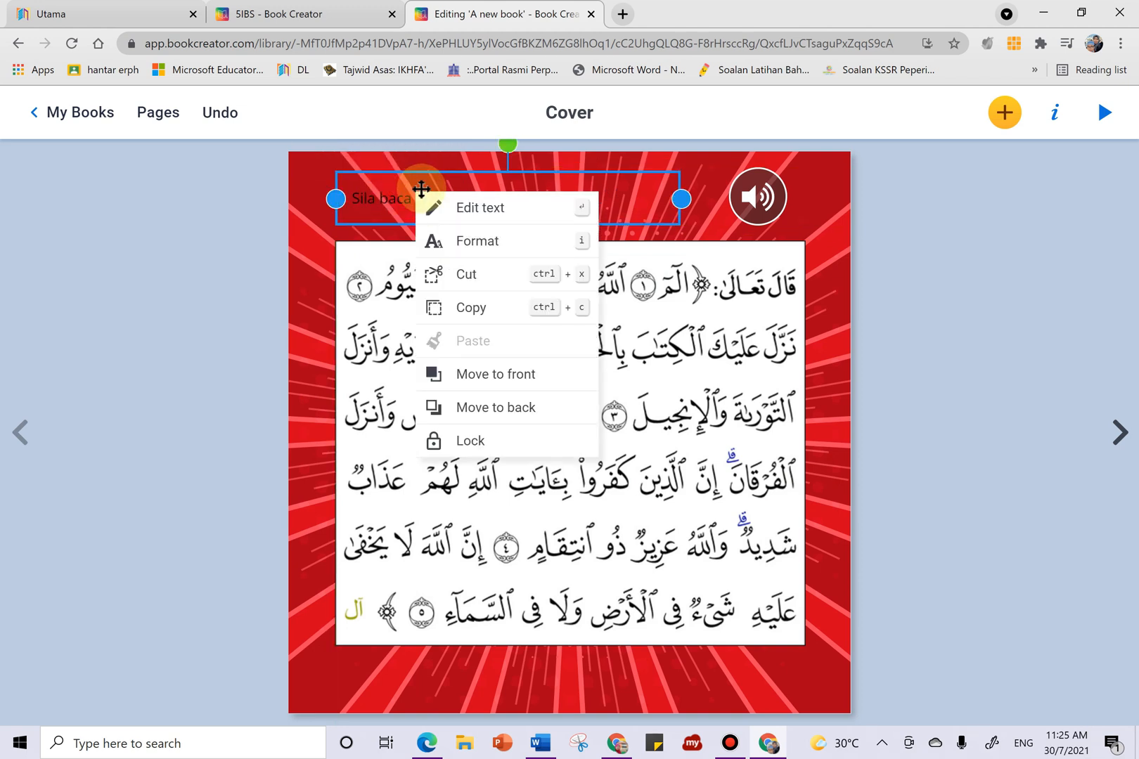
click(481, 242)
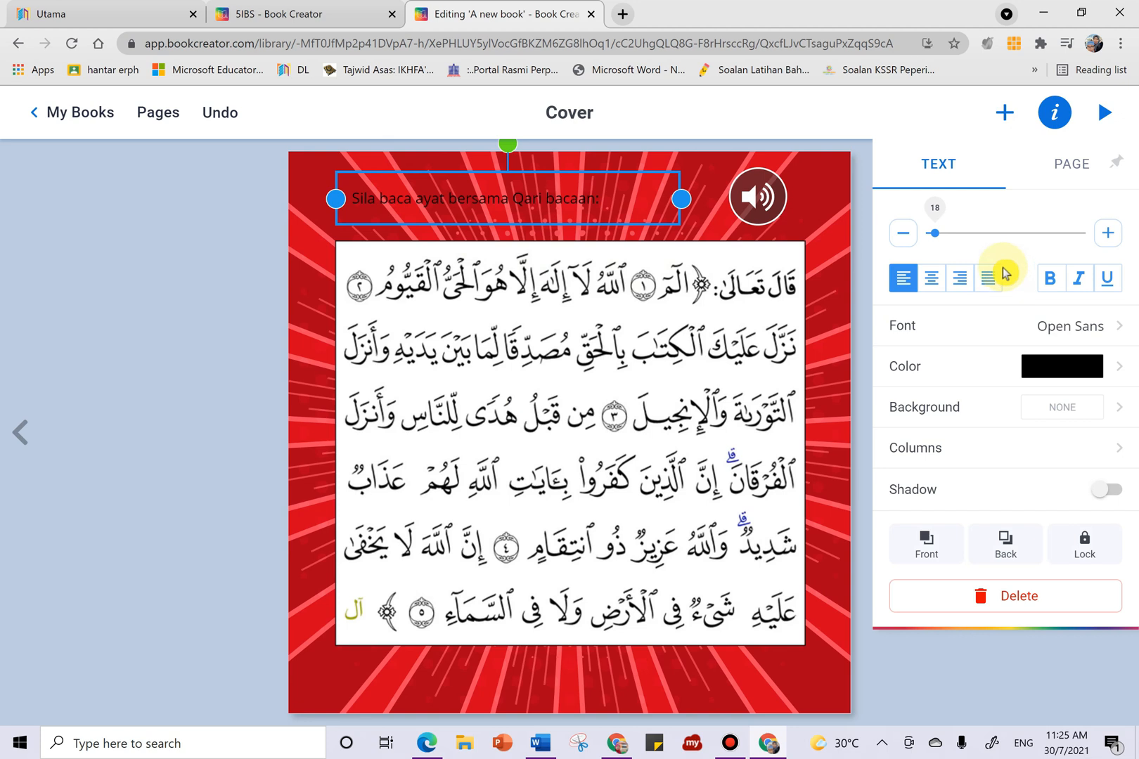
mouse_move(941, 233)
mouse_down()
mouse_move(950, 231)
mouse_move(930, 228)
mouse_move(943, 232)
mouse_up()
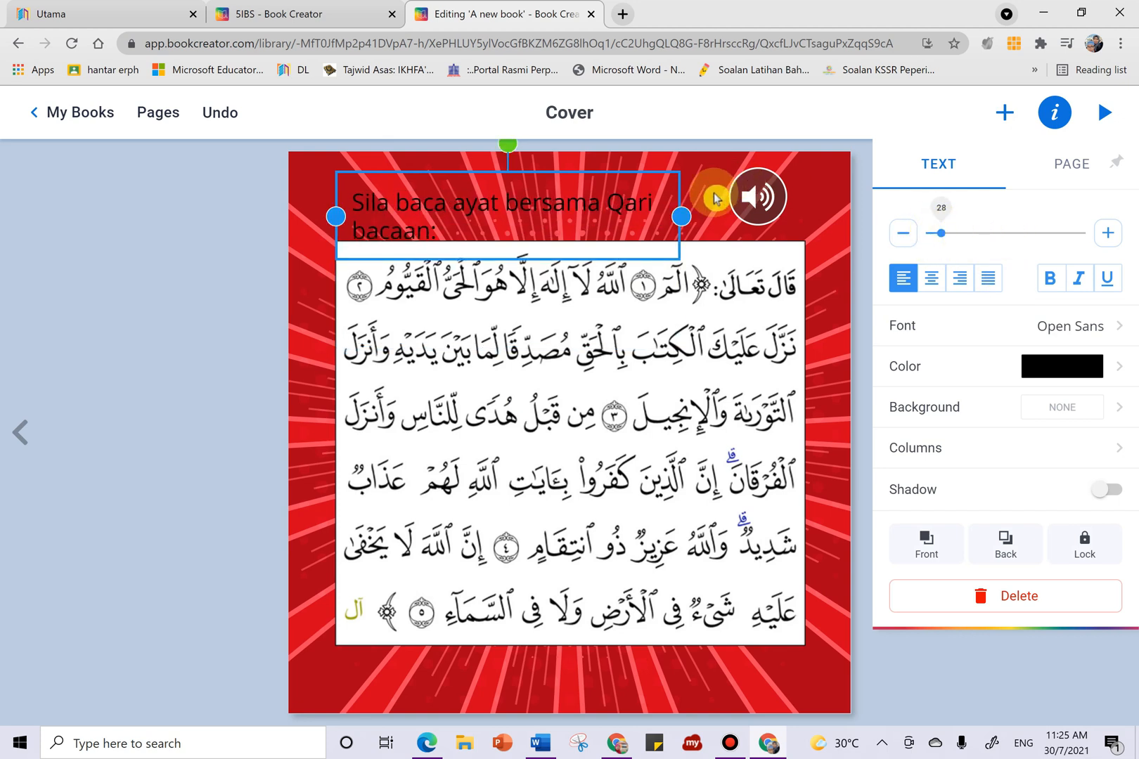
drag(680, 215, 753, 223)
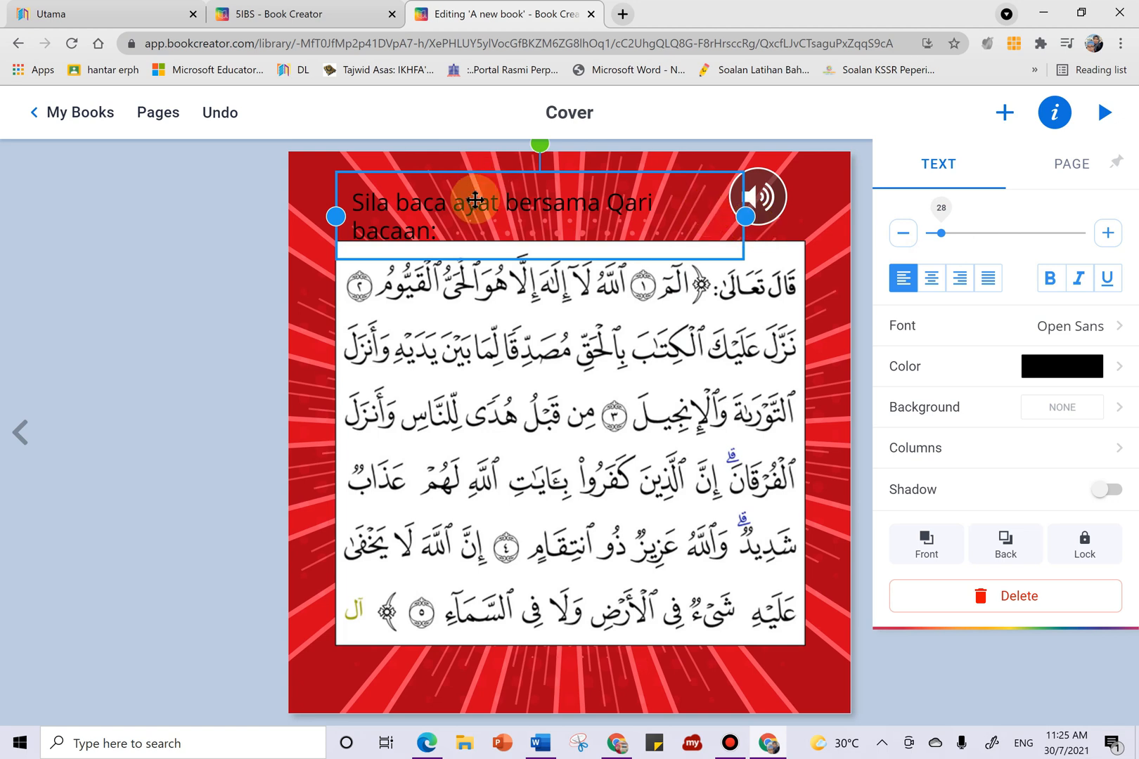
click(936, 279)
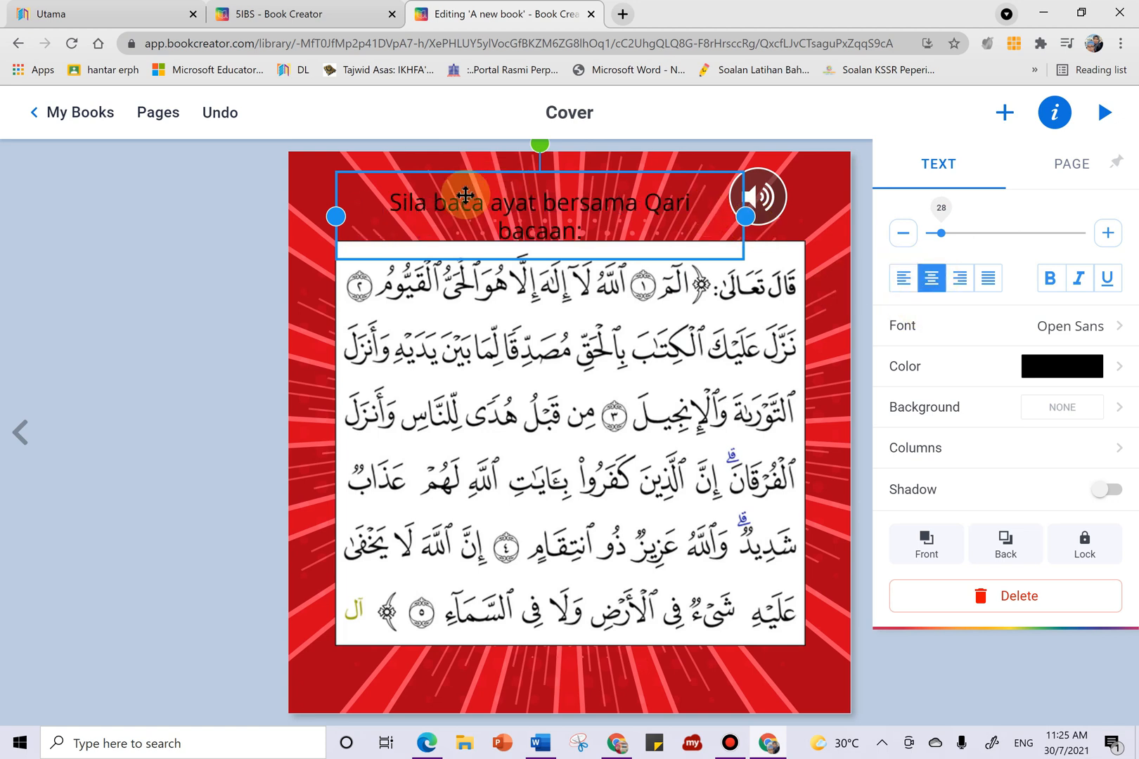
drag(334, 216, 288, 204)
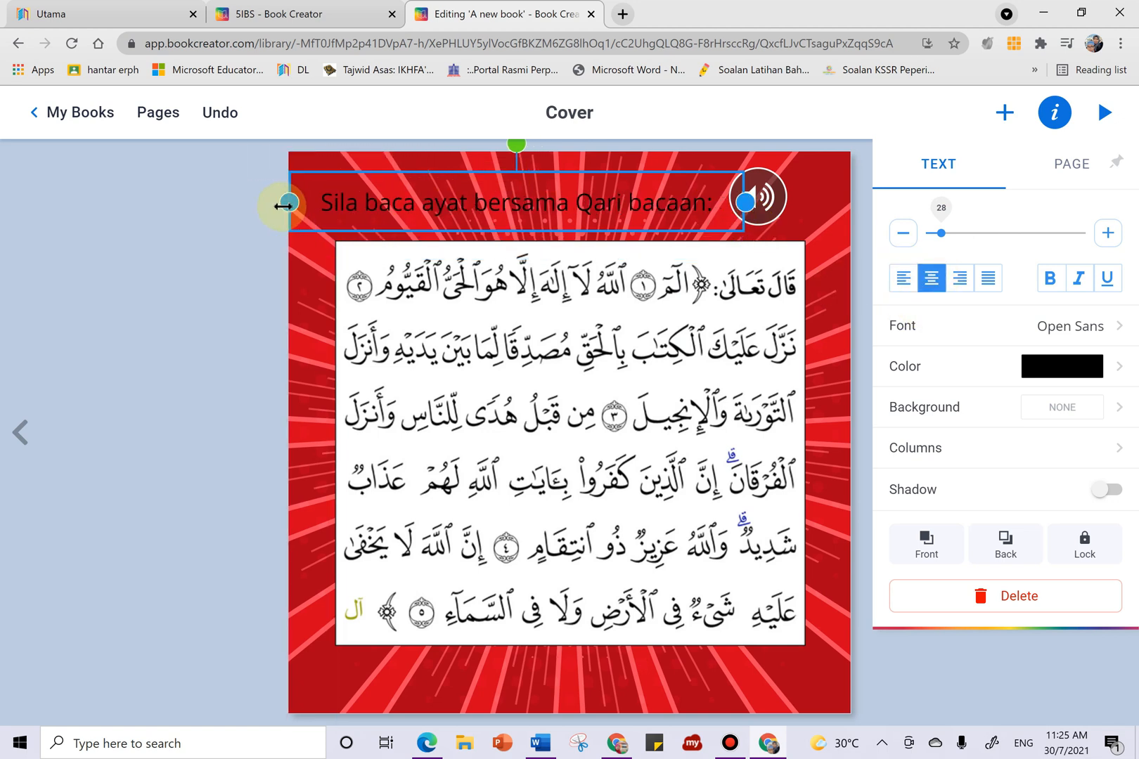
Colour the cover text white and change its font to Lato, keeping the single-column layout
click(1119, 364)
click(1083, 242)
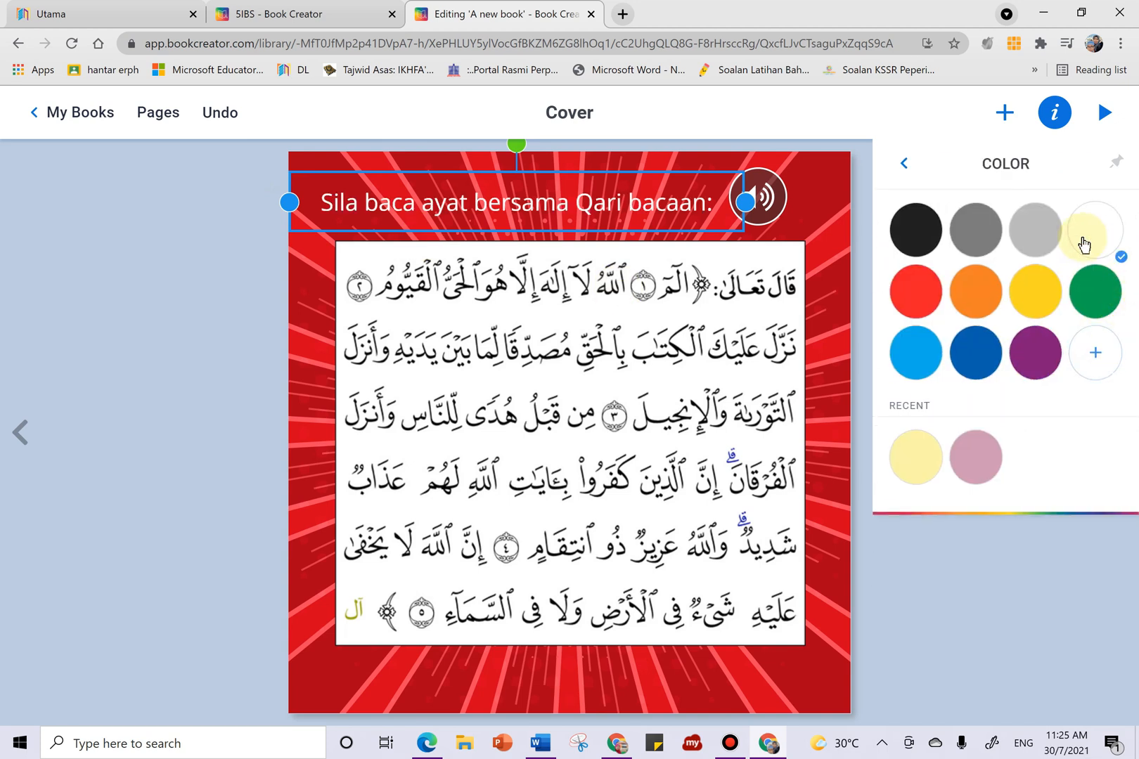
click(904, 163)
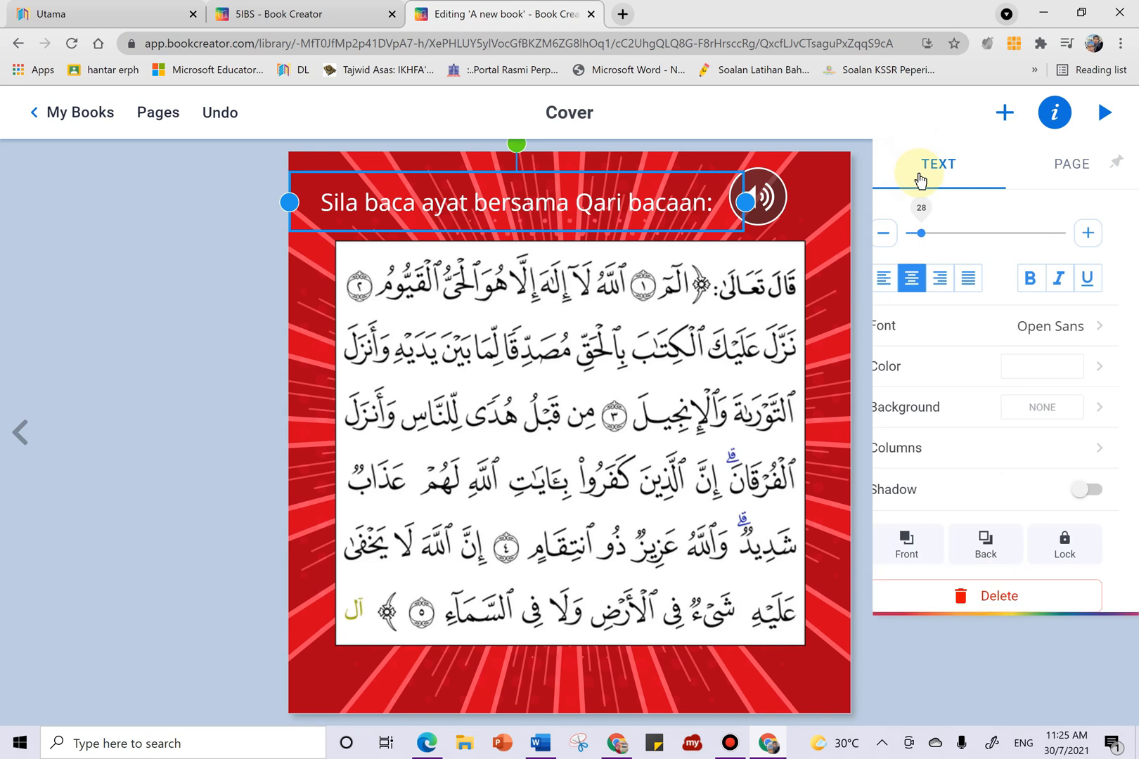
click(1077, 327)
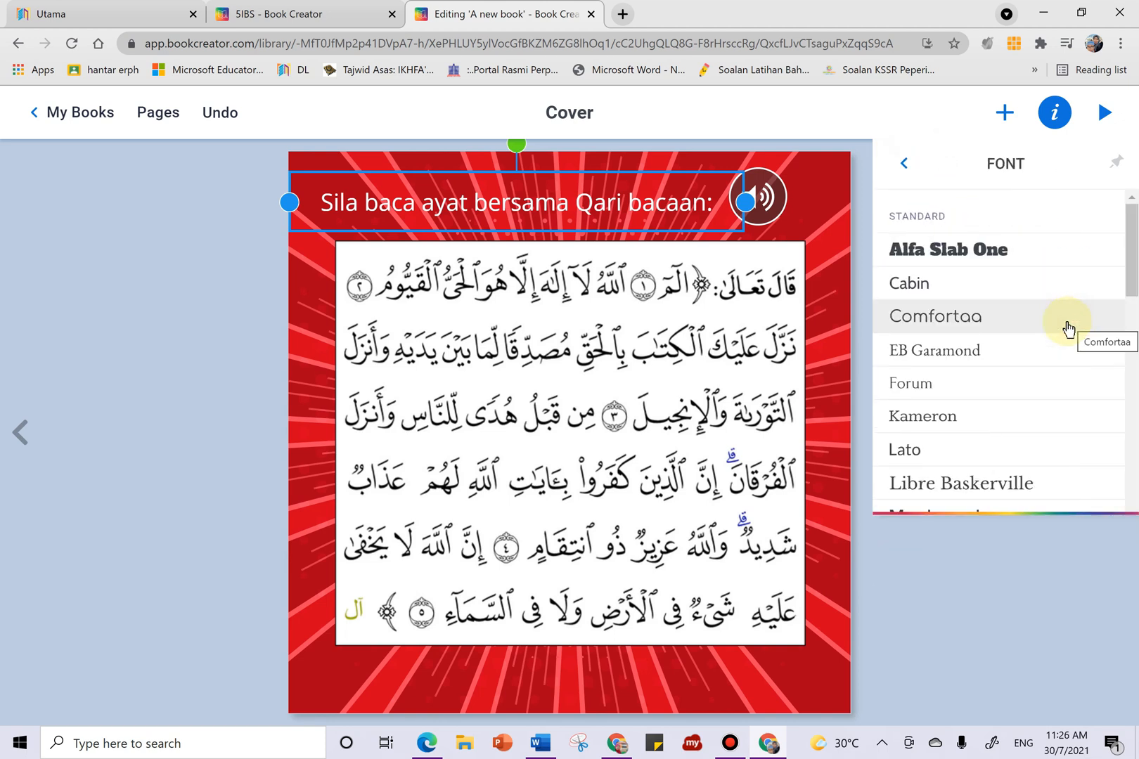
click(966, 451)
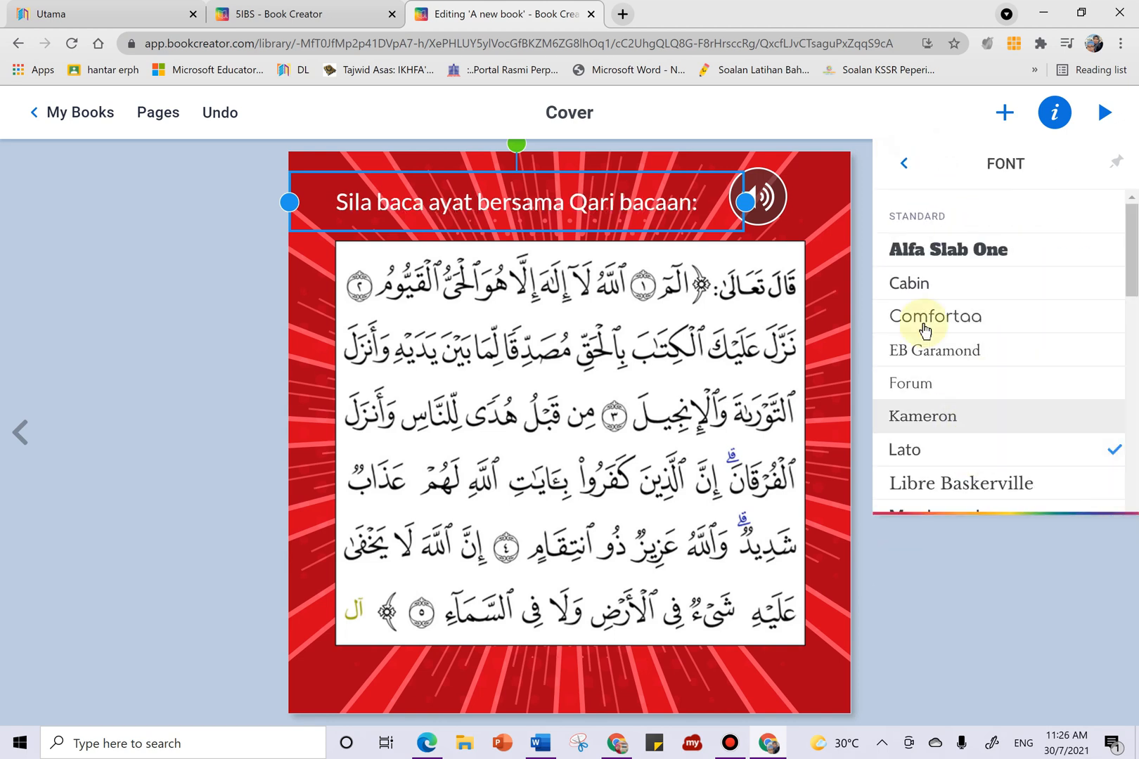
click(900, 162)
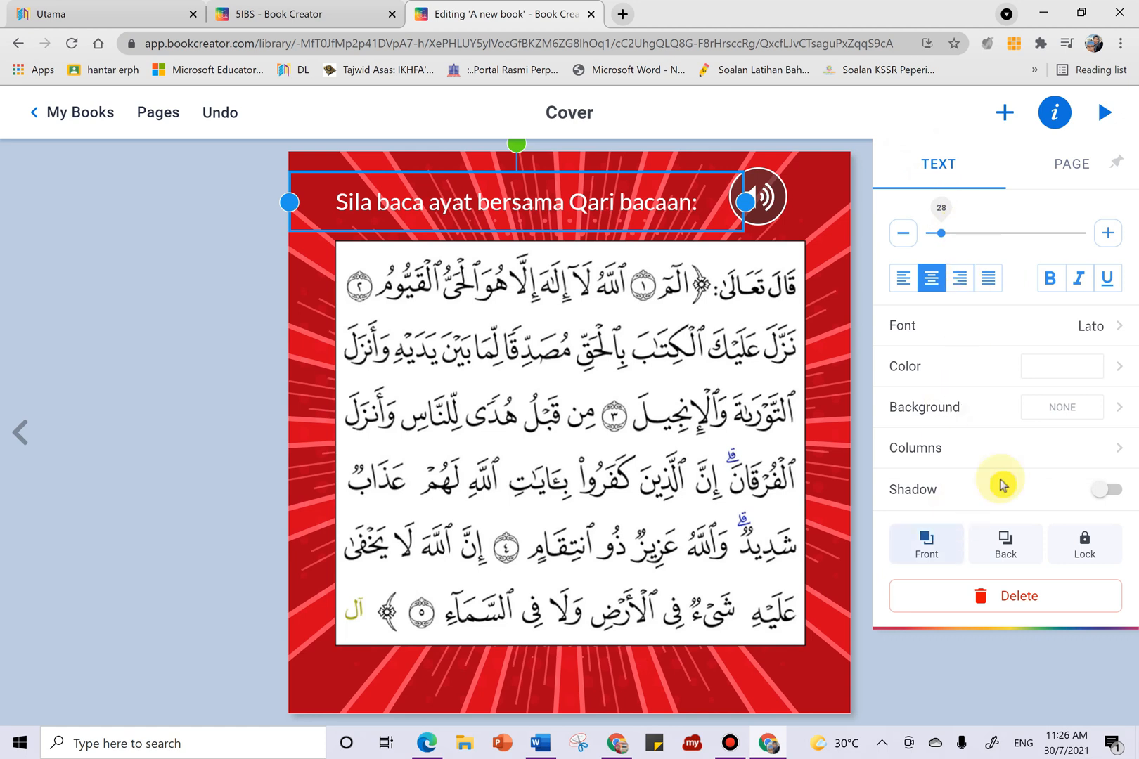
click(1073, 459)
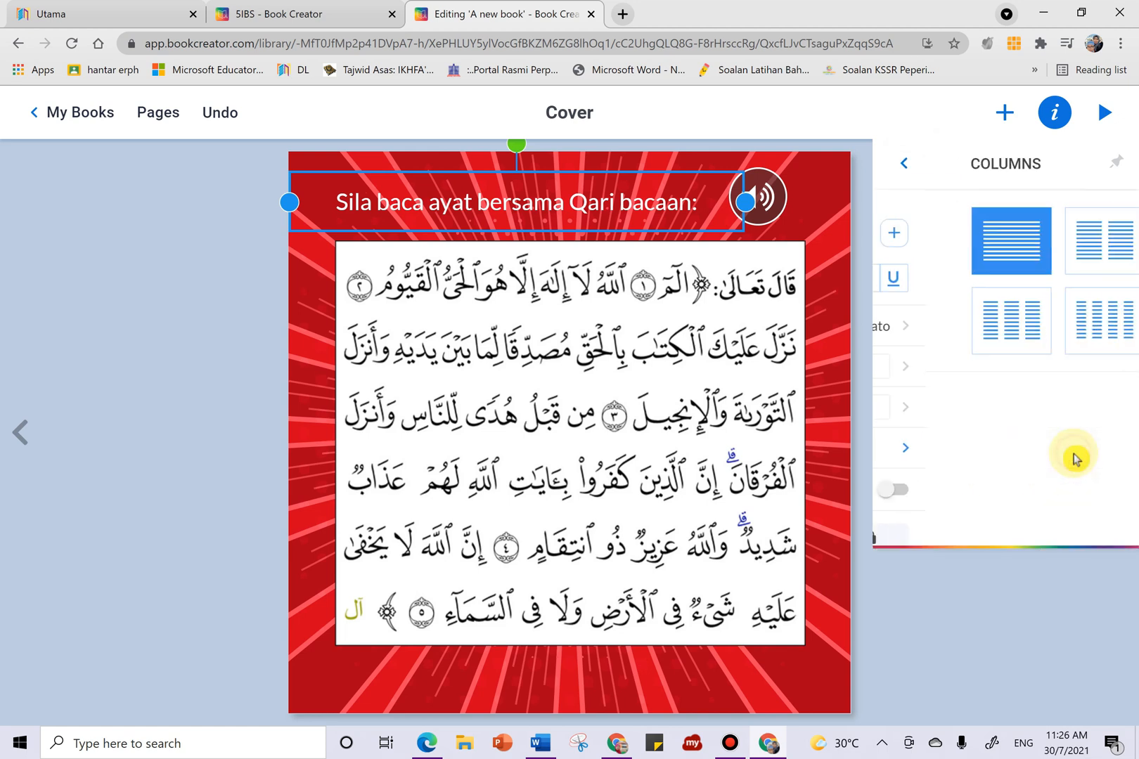
click(903, 163)
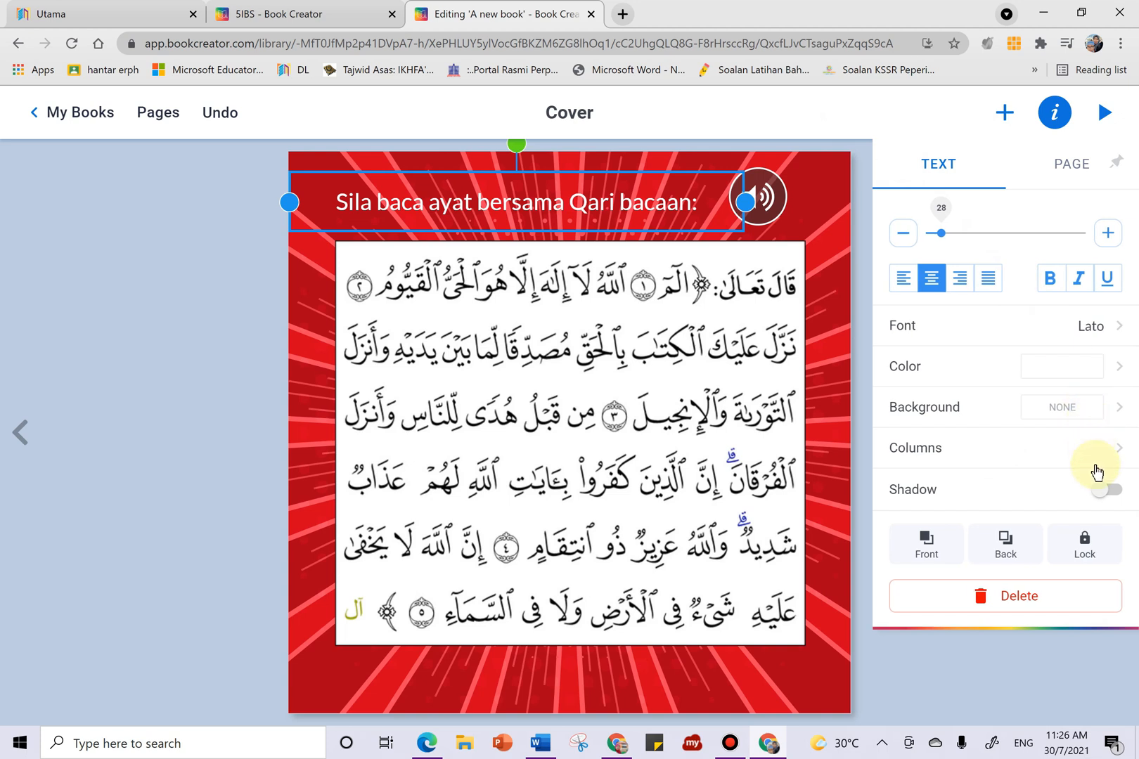
Lock the heading text box on the cover and try to move it
click(1082, 549)
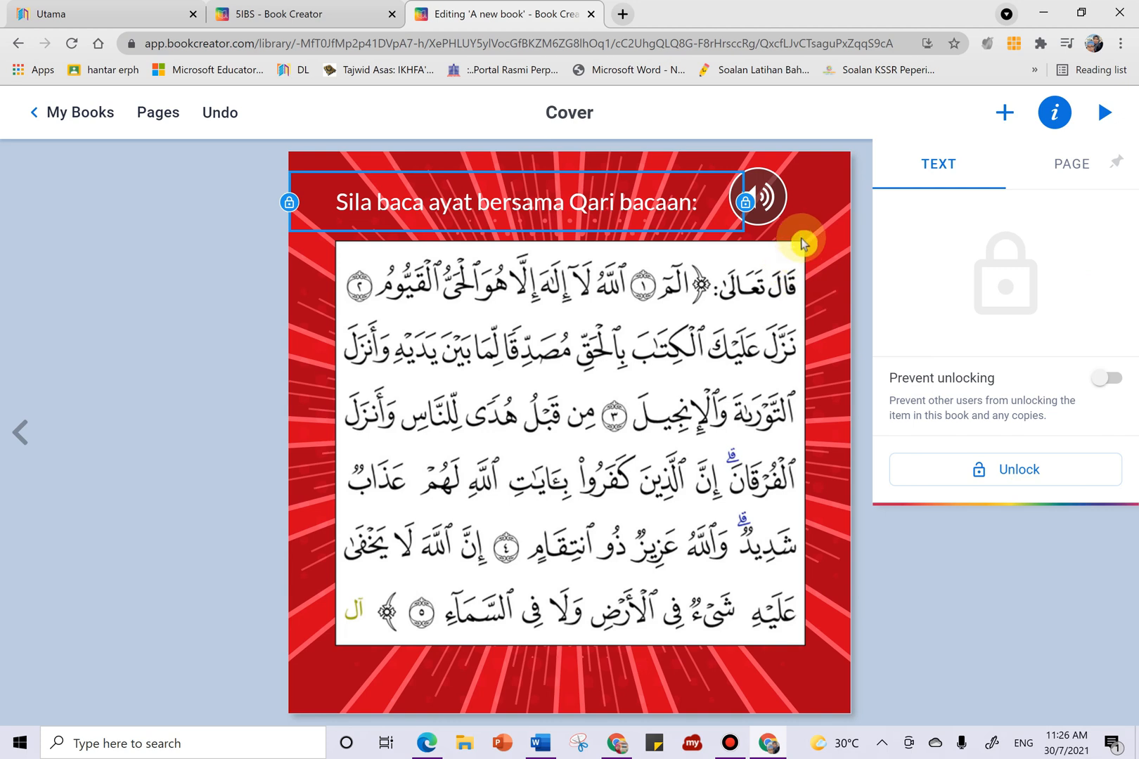
click(671, 198)
click(594, 195)
mouse_move(589, 202)
mouse_down()
mouse_move(618, 180)
mouse_move(656, 184)
mouse_move(654, 195)
mouse_up()
Unlock the heading text box on the cover and deselect it
click(1006, 109)
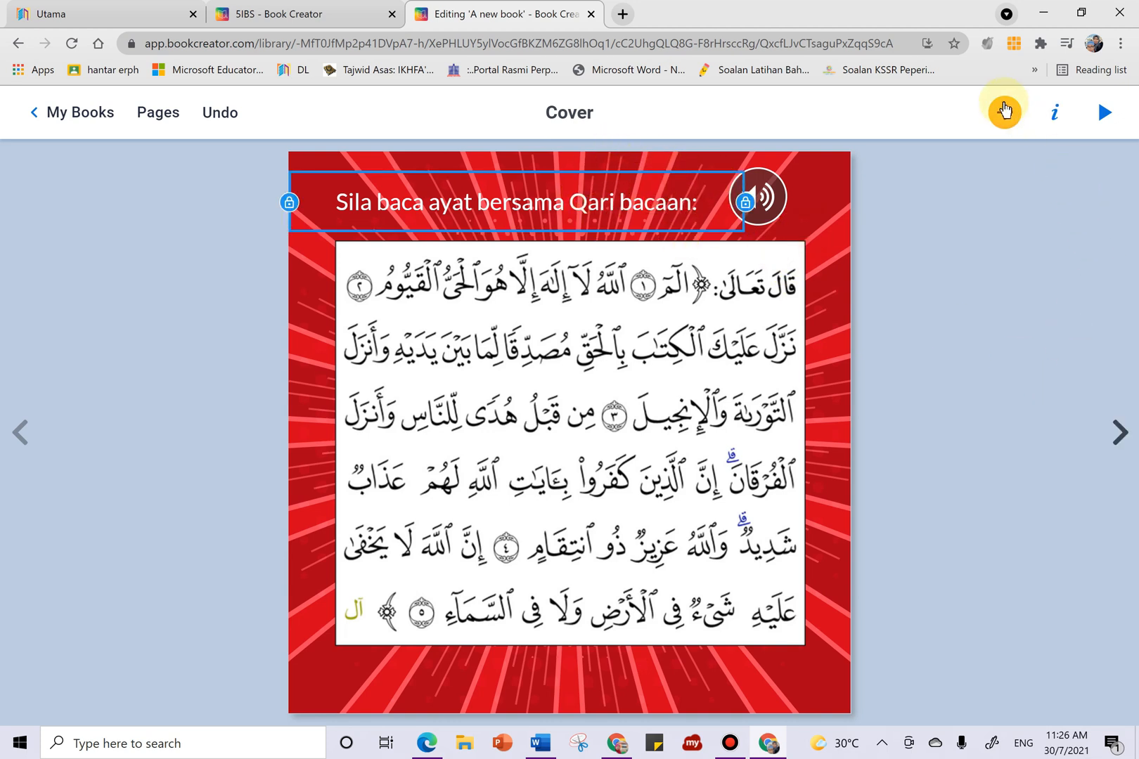
click(677, 203)
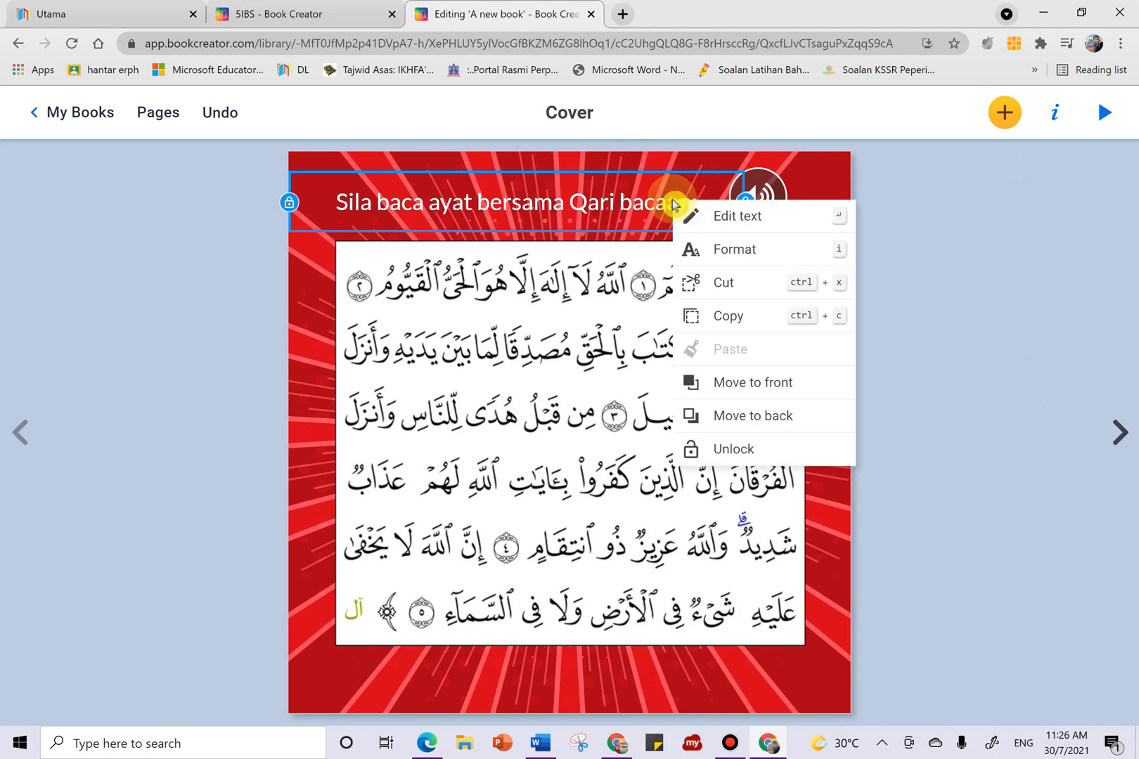
click(730, 454)
click(863, 359)
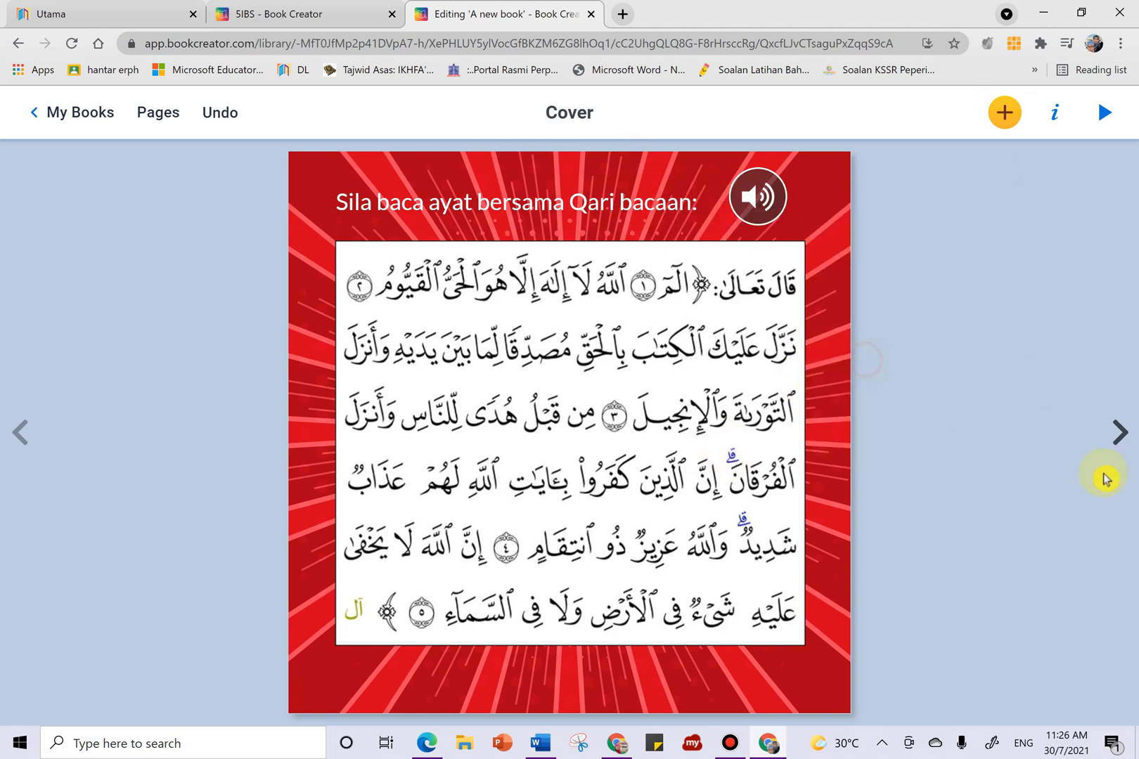
Copy the heading text box "Sila baca ayat bersama Qari bacaan:" from the cover
click(1113, 436)
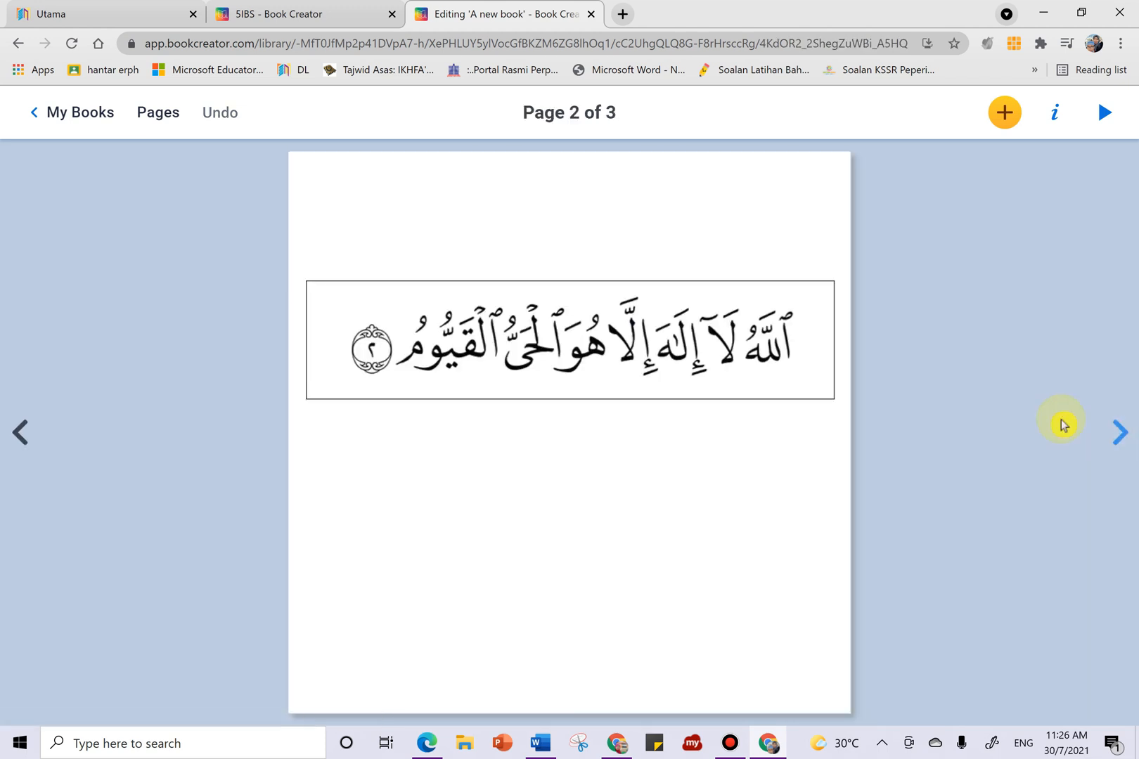
click(10, 430)
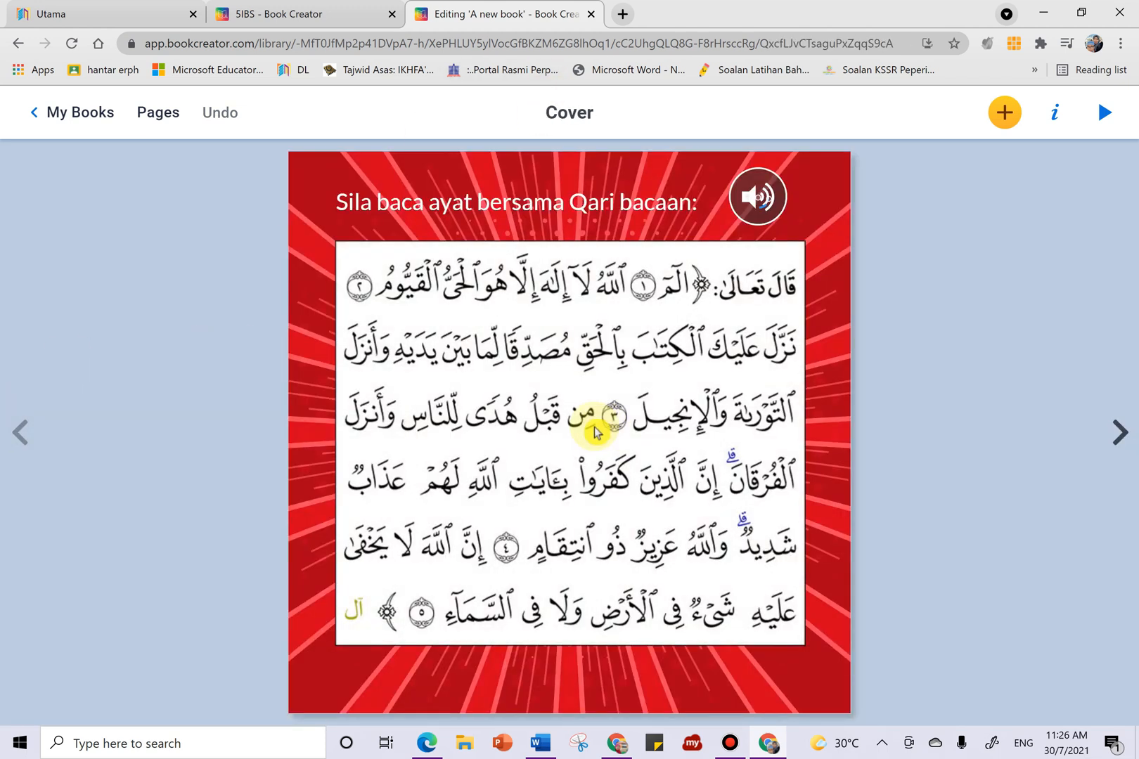
click(506, 199)
right_click(506, 200)
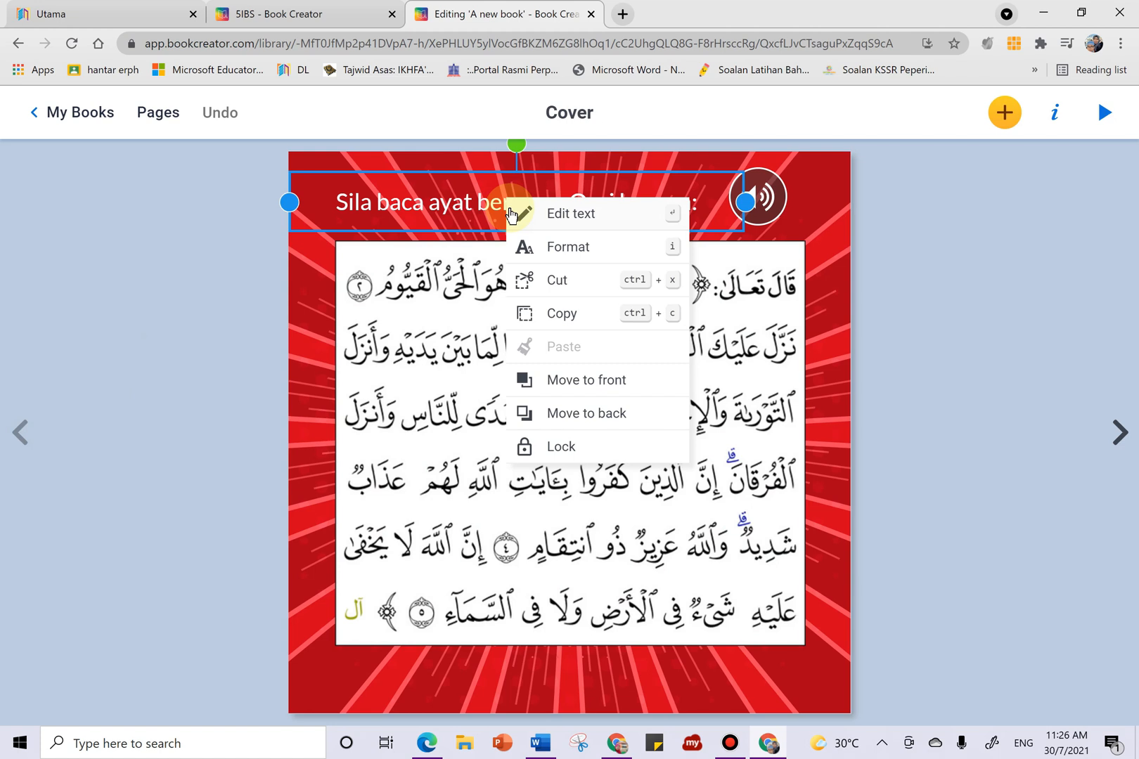
click(562, 313)
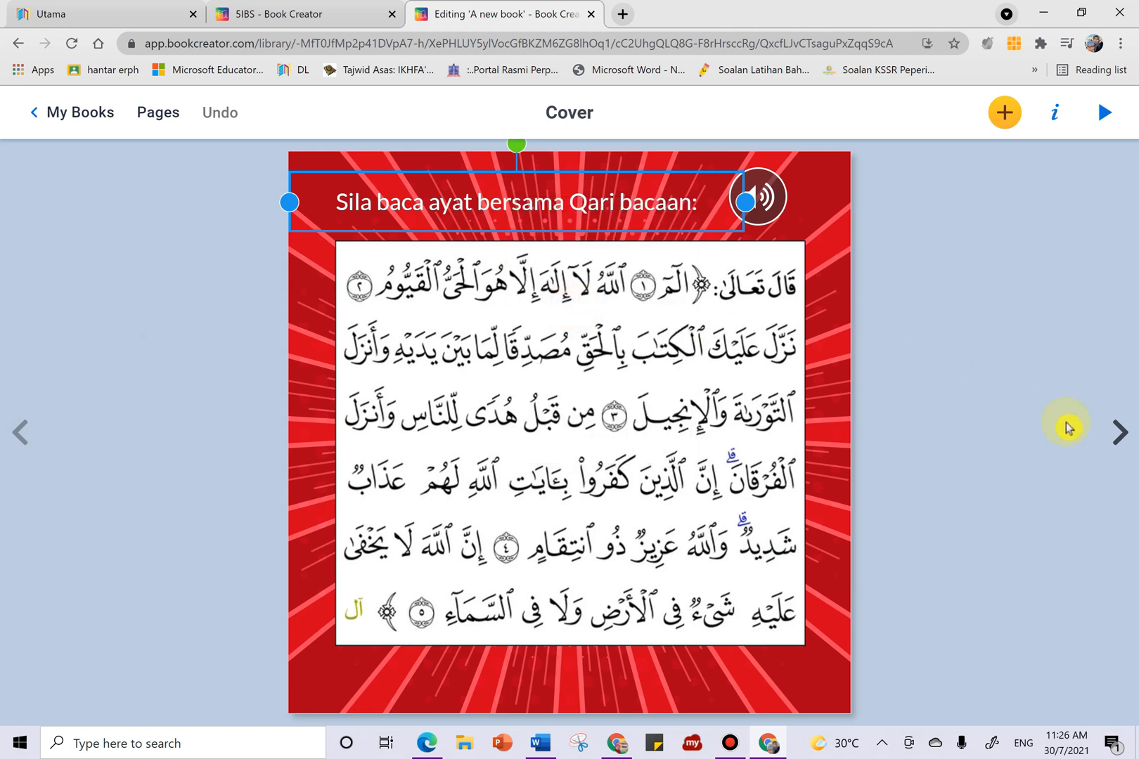
Paste the copied text box onto page 2 and position it above the verse image
click(1122, 440)
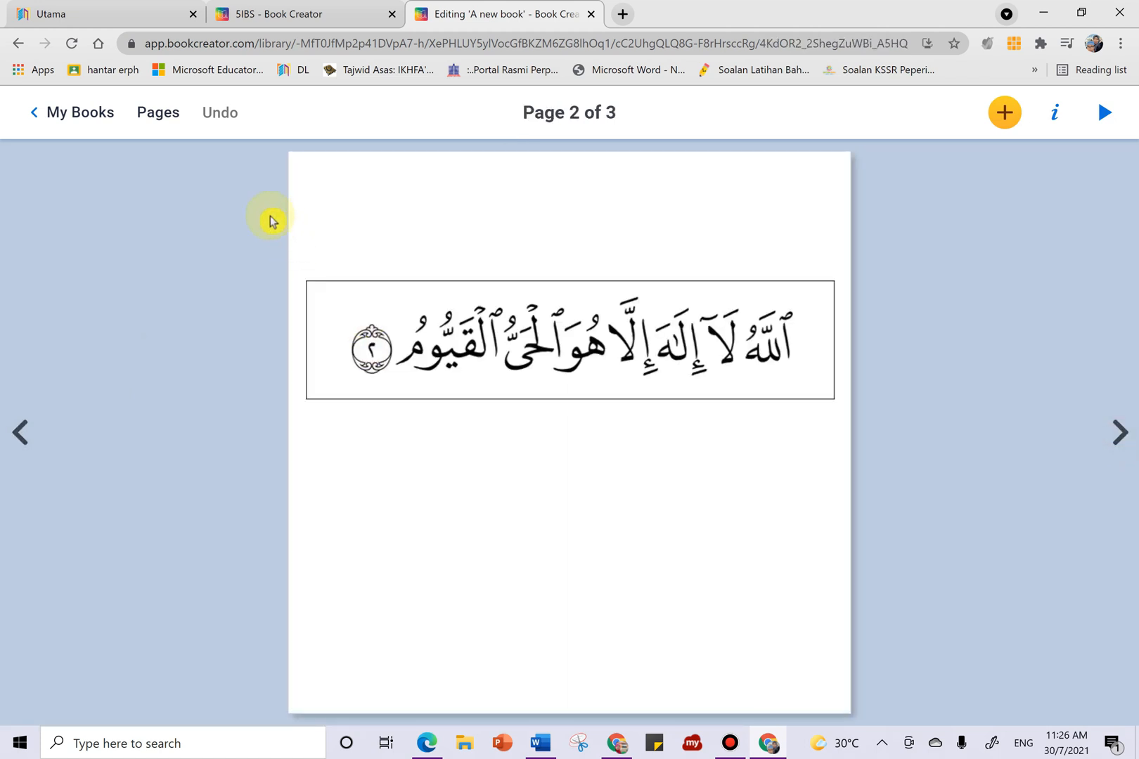
right_click(351, 236)
click(382, 255)
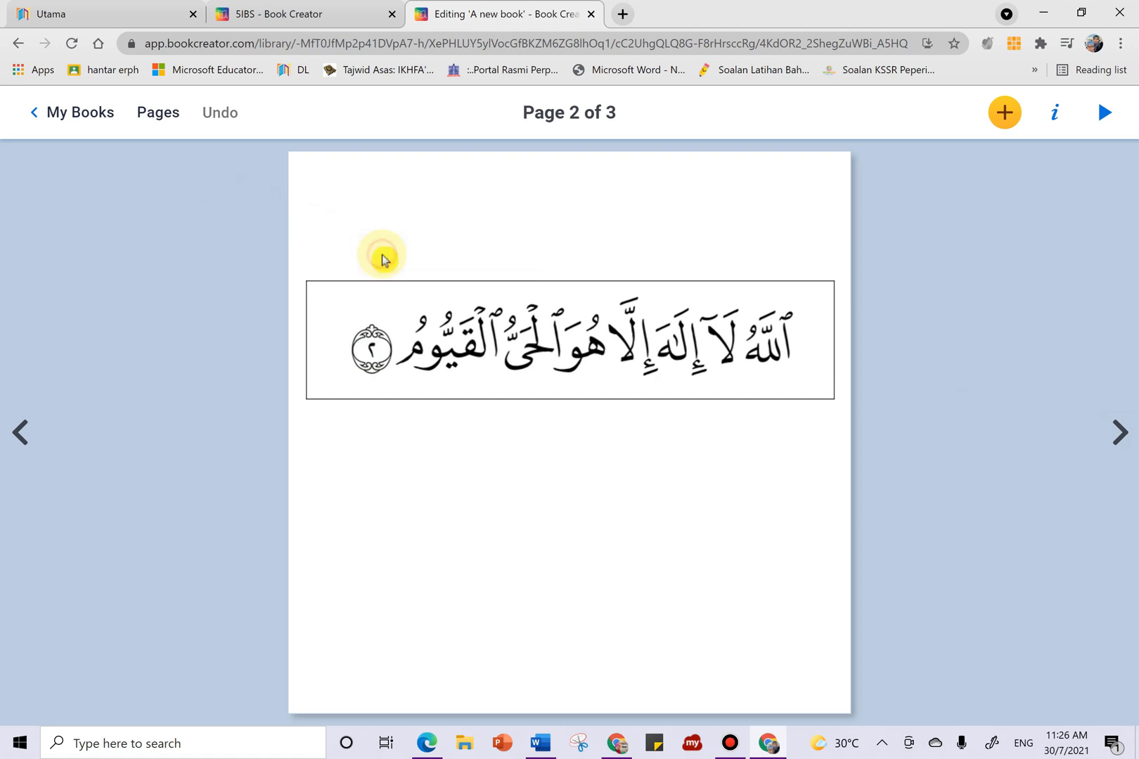
drag(422, 246, 400, 201)
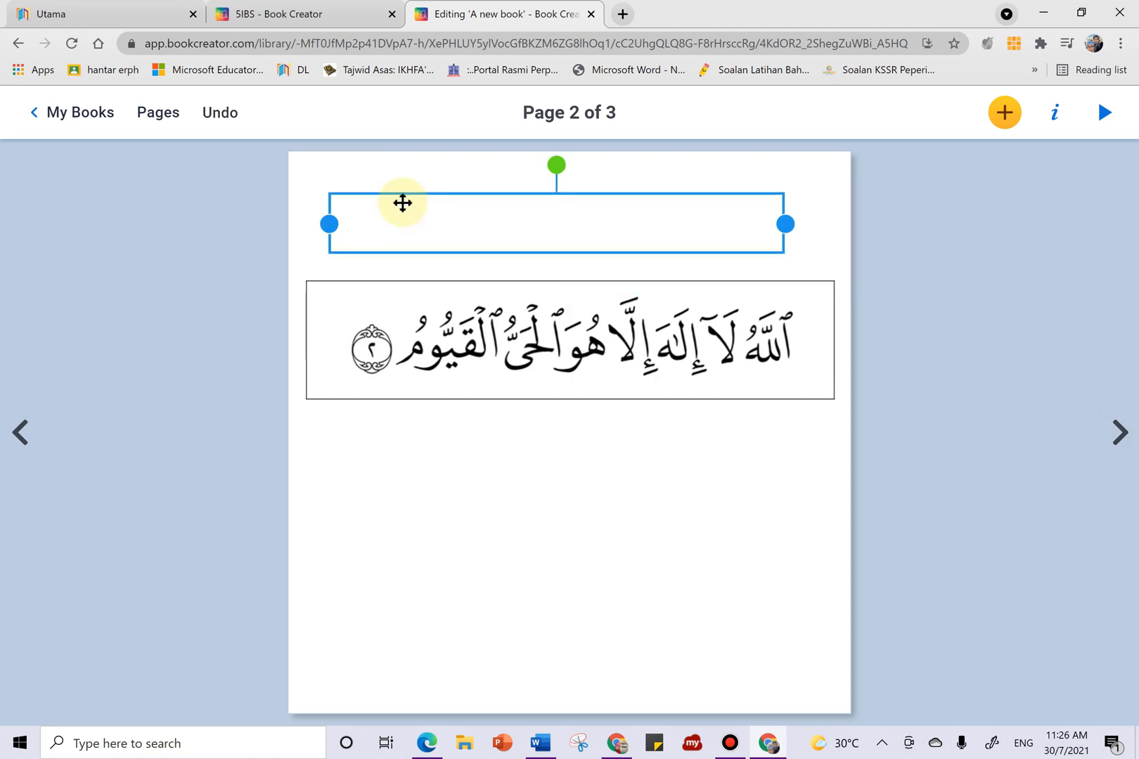
Set the text color of the pasted heading on page 2 to black
right_click(636, 225)
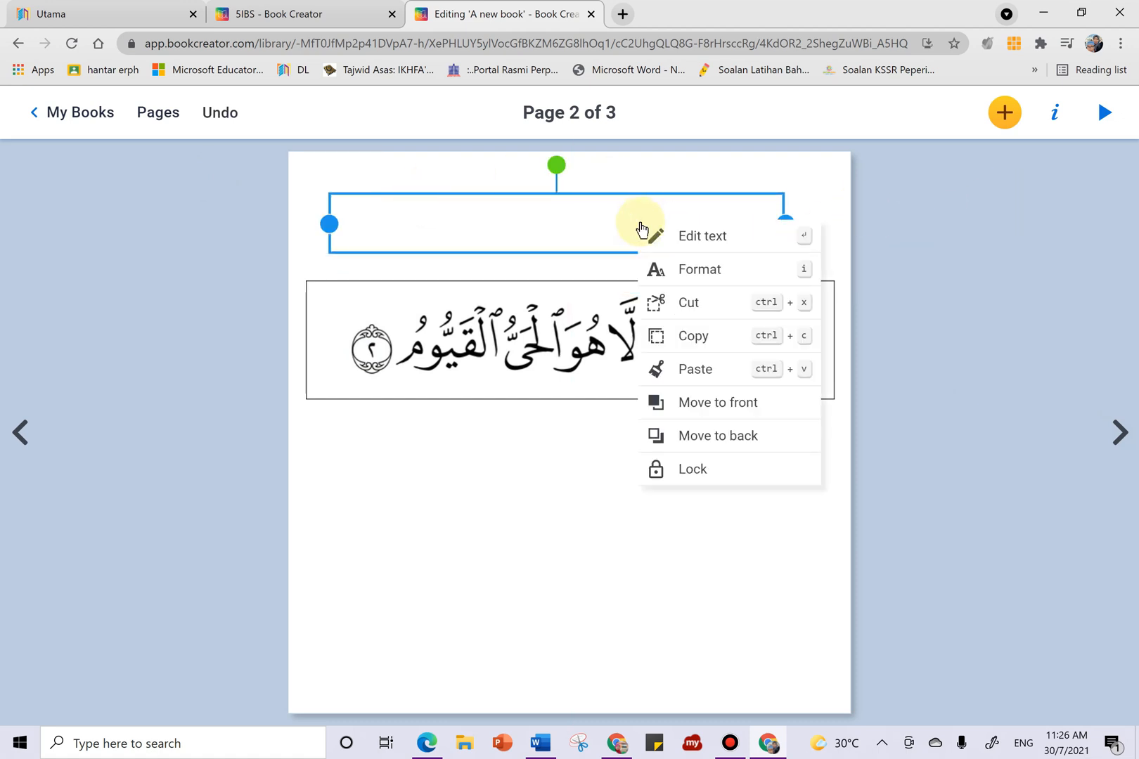
click(681, 269)
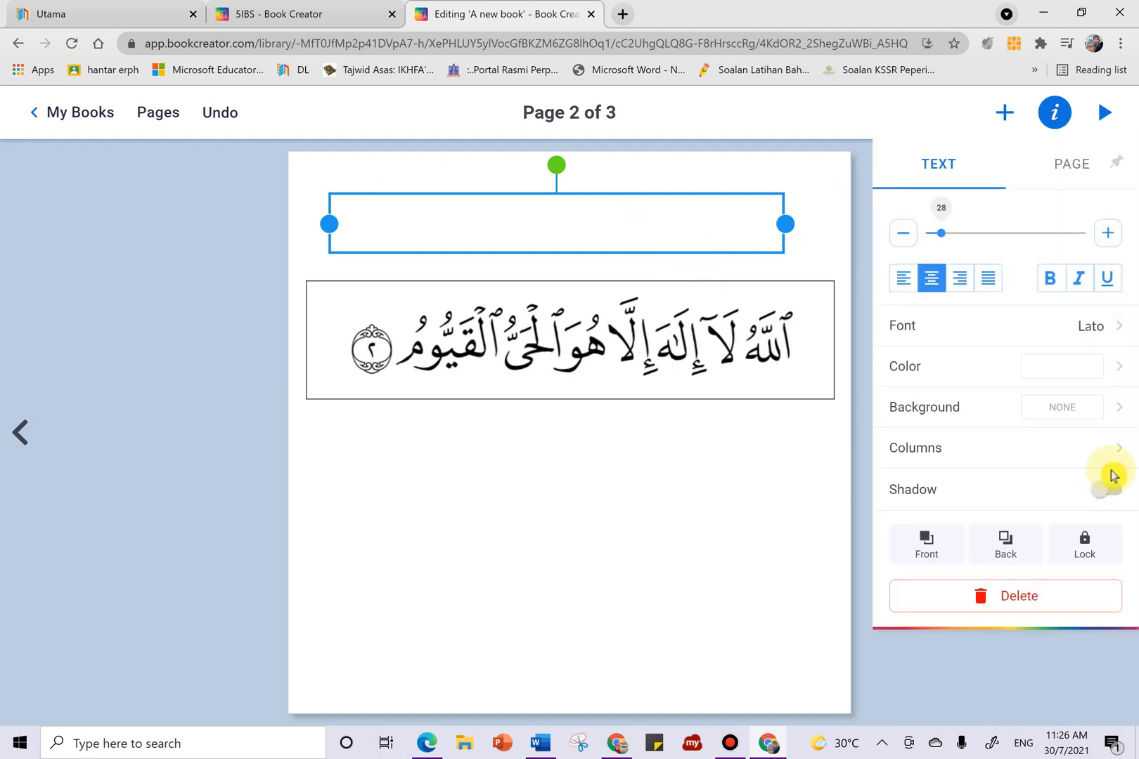
click(1096, 369)
click(921, 227)
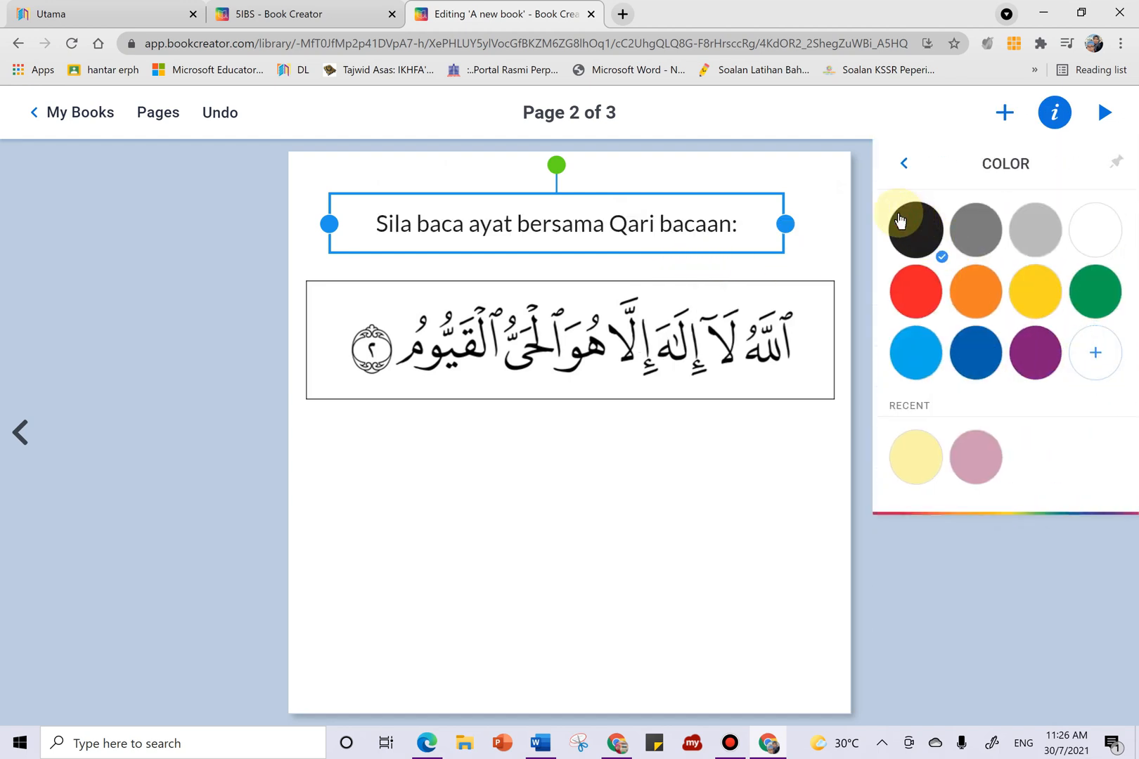
click(958, 536)
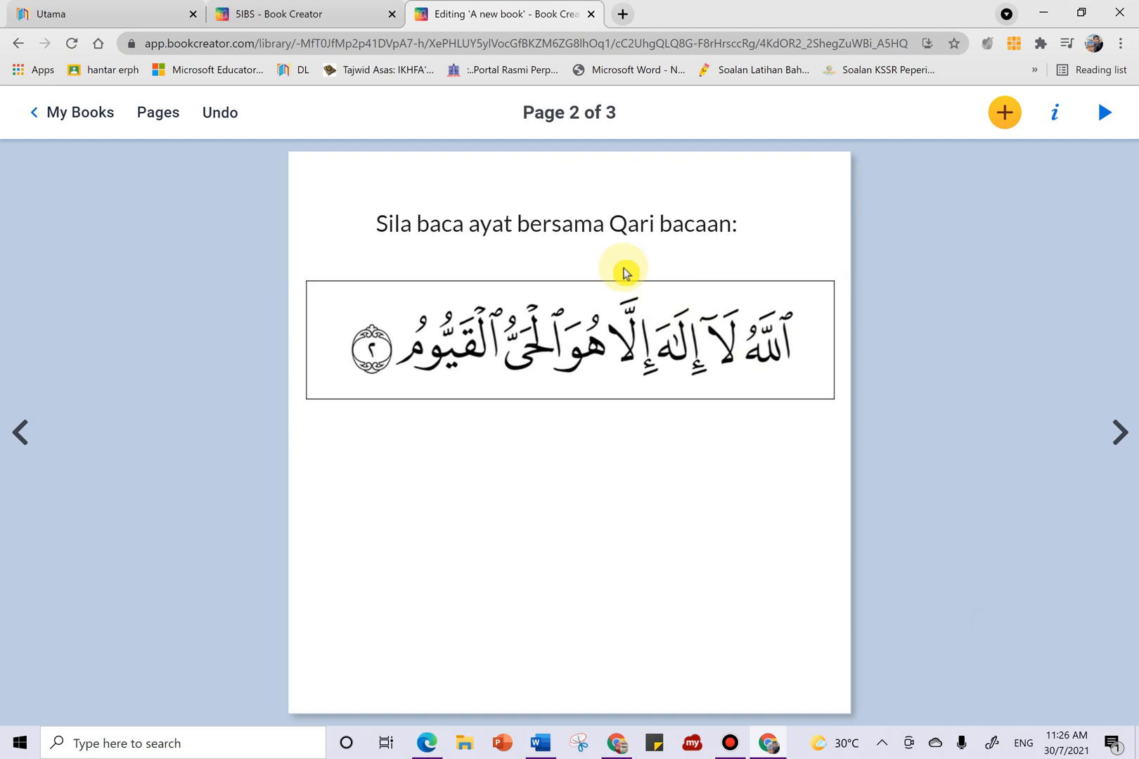
Change the heading text on page 2 to "Sila salin ayat berikut:"
click(565, 224)
click(476, 206)
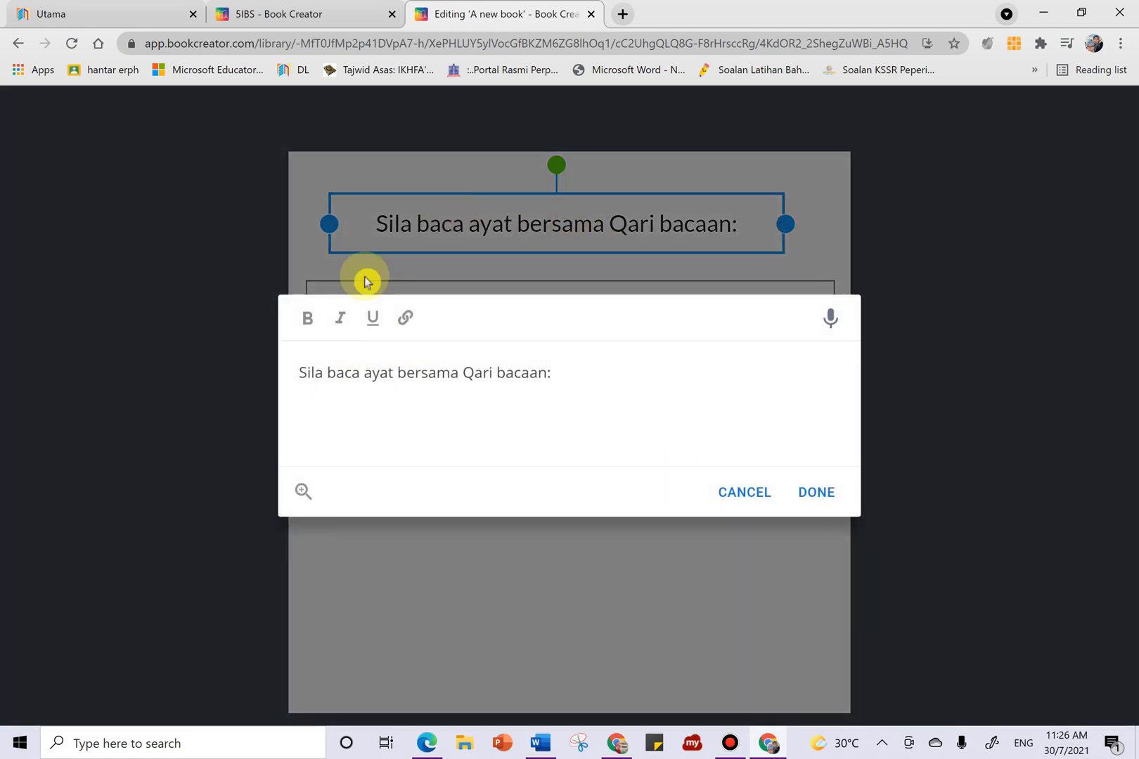
drag(325, 378, 517, 405)
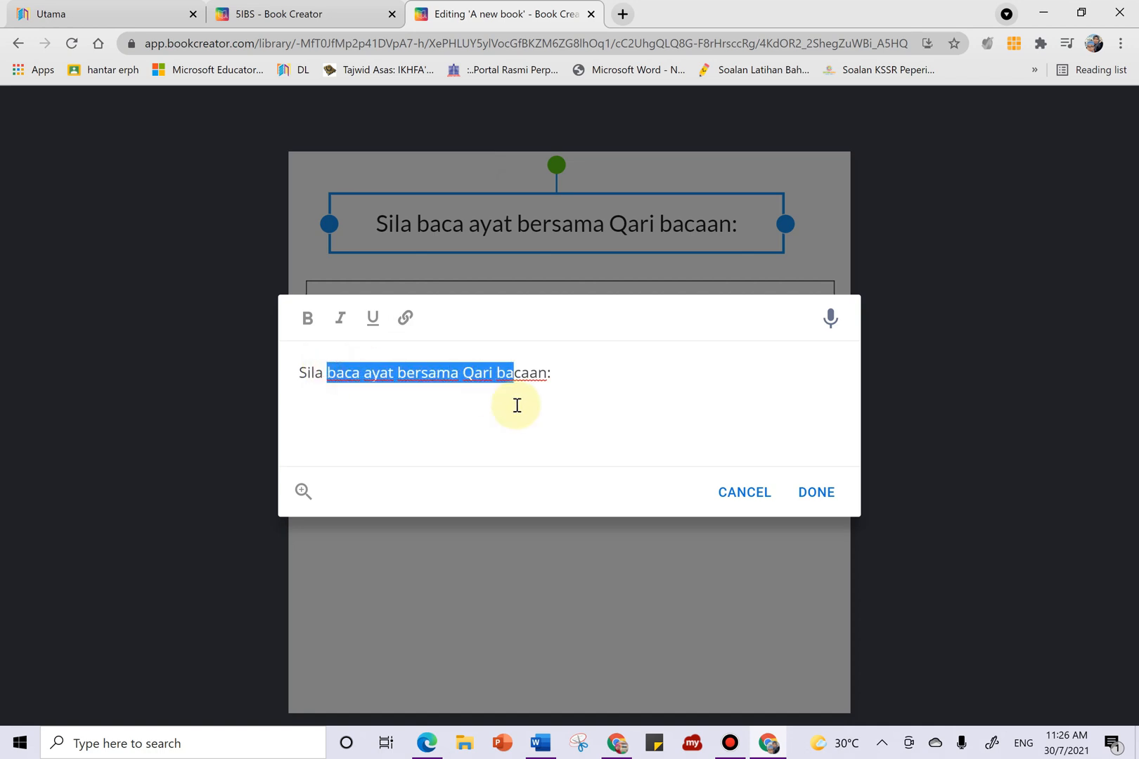
text(salin ayat berikut:)
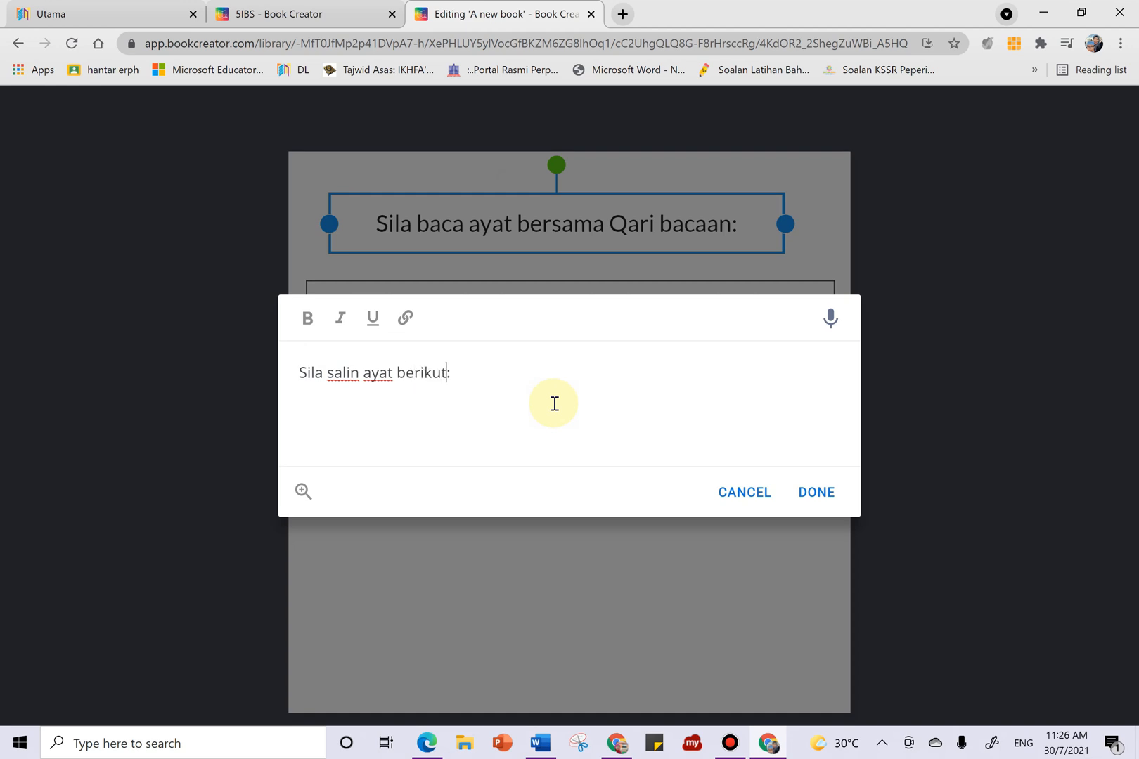
click(809, 485)
click(770, 521)
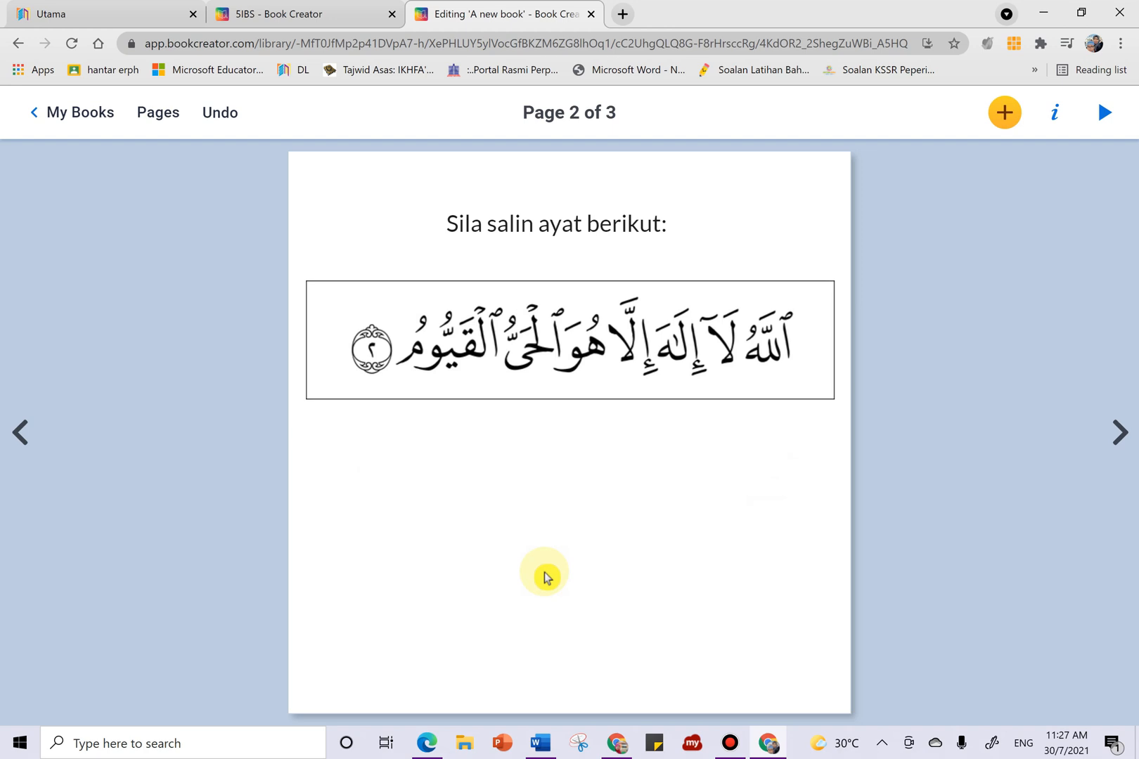
Draw a thick black pen stroke across the blank area below the verse, and undo it
click(1005, 113)
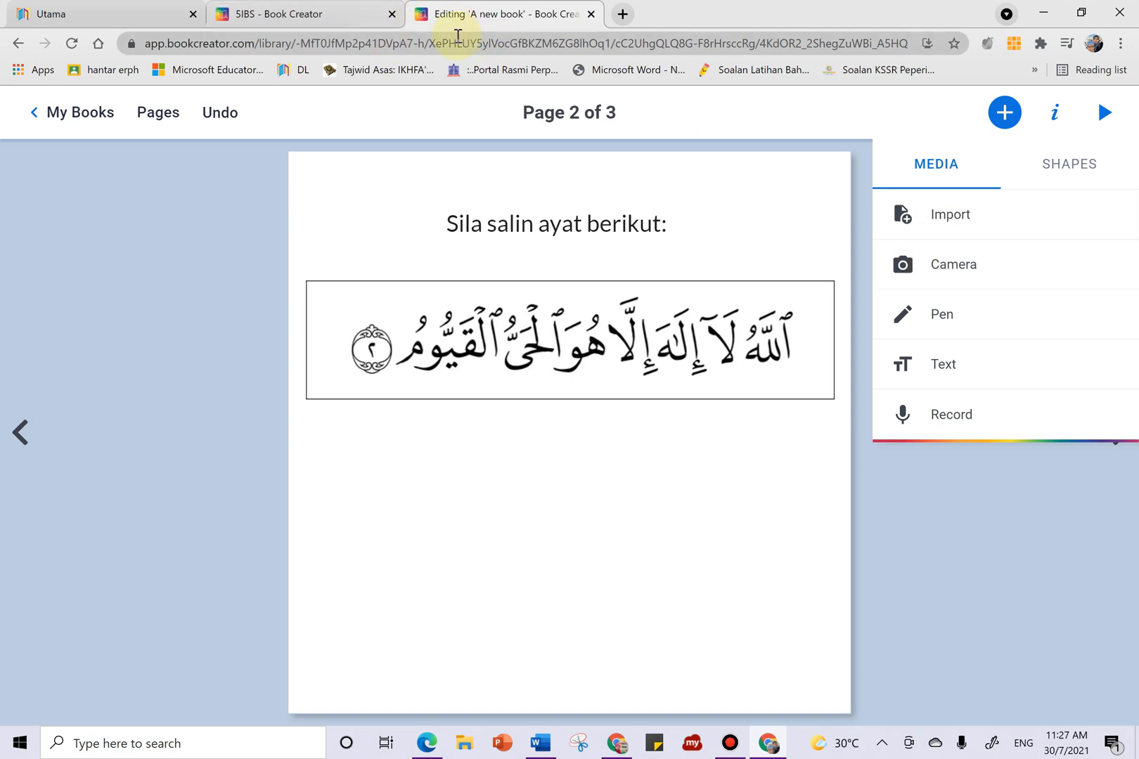
click(962, 321)
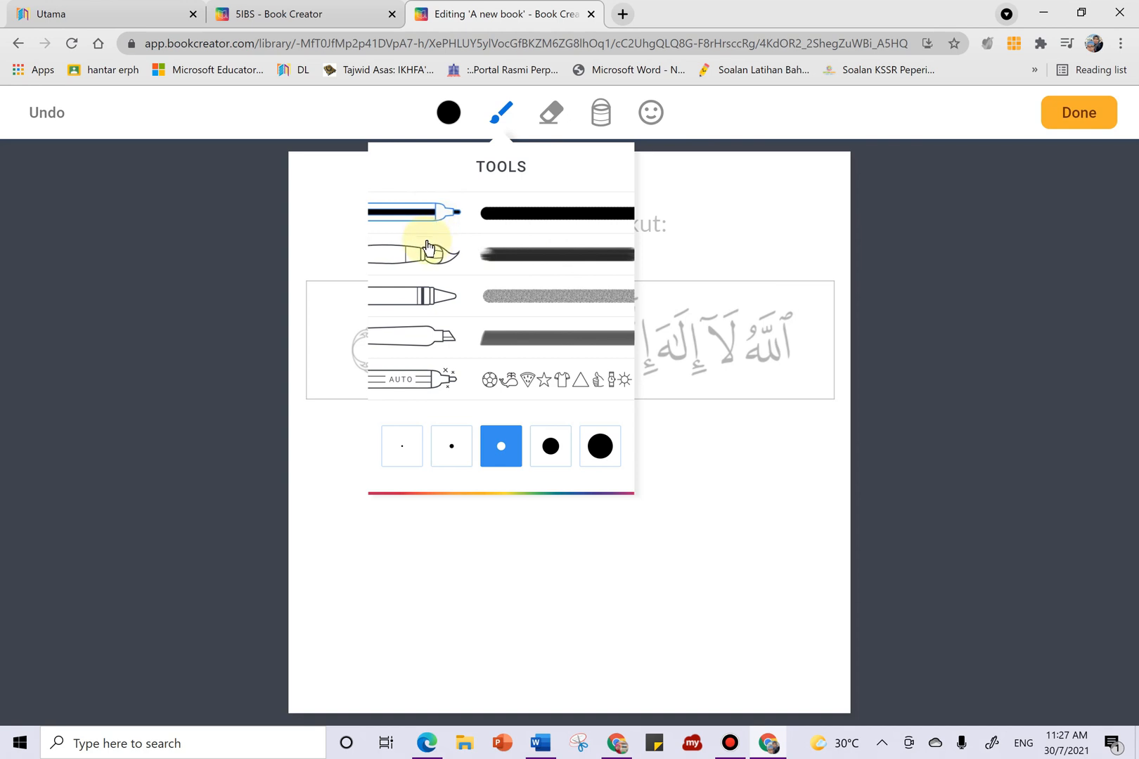
click(538, 446)
mouse_move(332, 529)
mouse_down()
mouse_move(725, 613)
mouse_move(825, 590)
mouse_up()
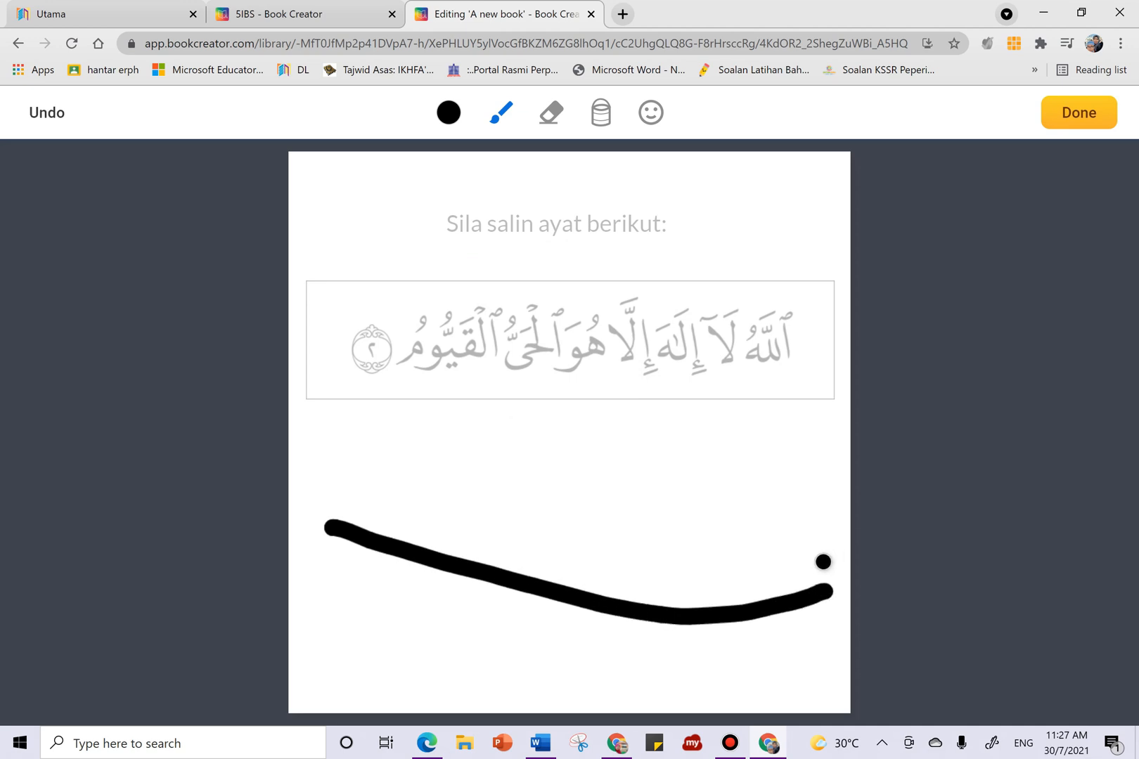
click(43, 110)
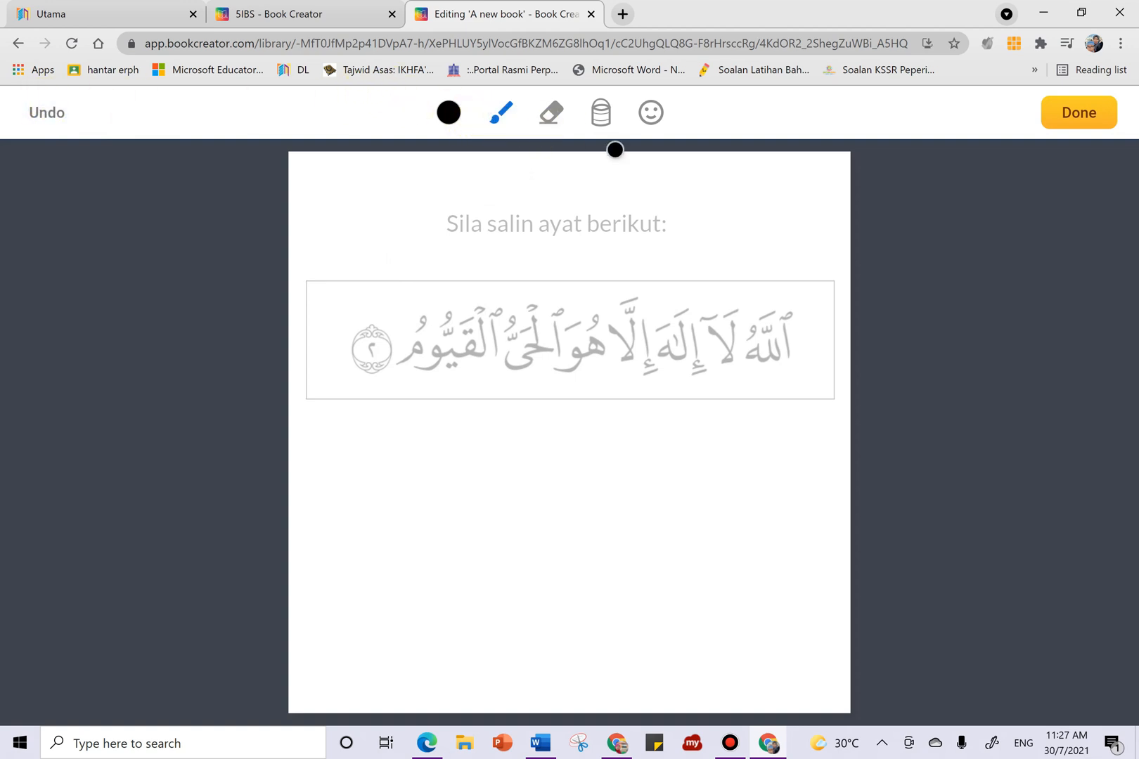
Add the smiling face with hearts emoji to the drawing and place it just after the heading text
click(651, 113)
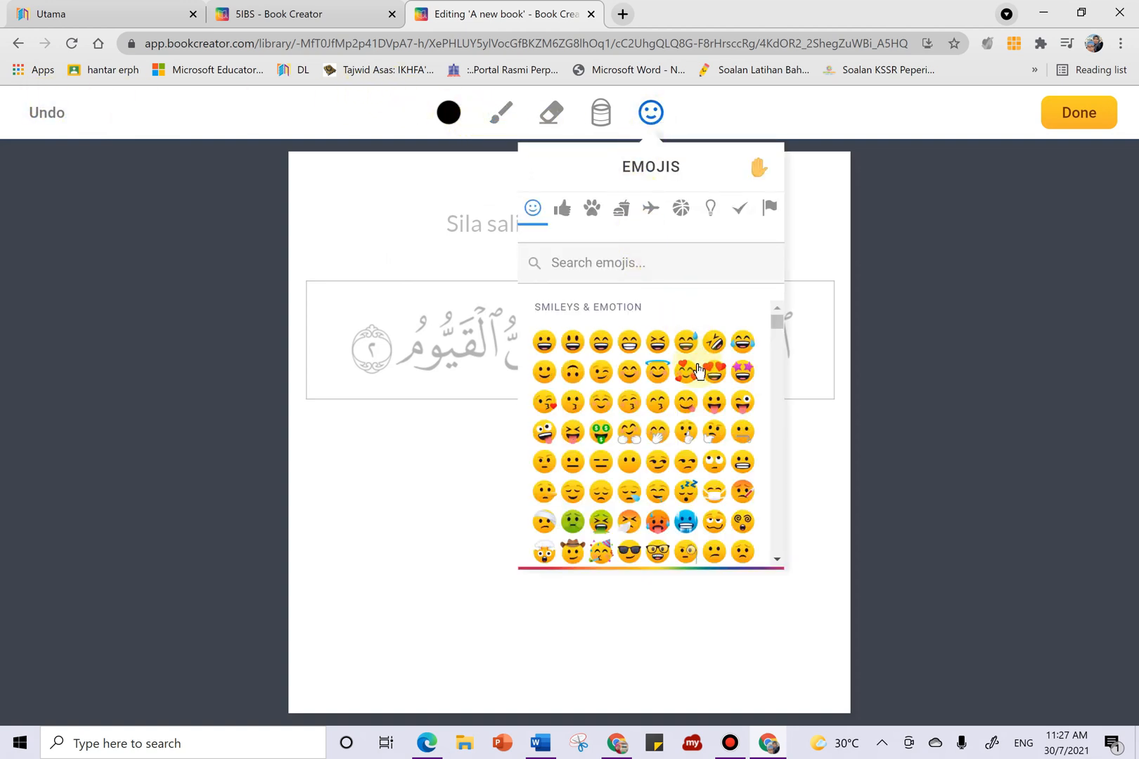
click(685, 372)
drag(544, 457, 350, 528)
drag(471, 583, 395, 522)
drag(340, 461, 724, 251)
Fill the drawing background with black, and undo the fill
click(601, 107)
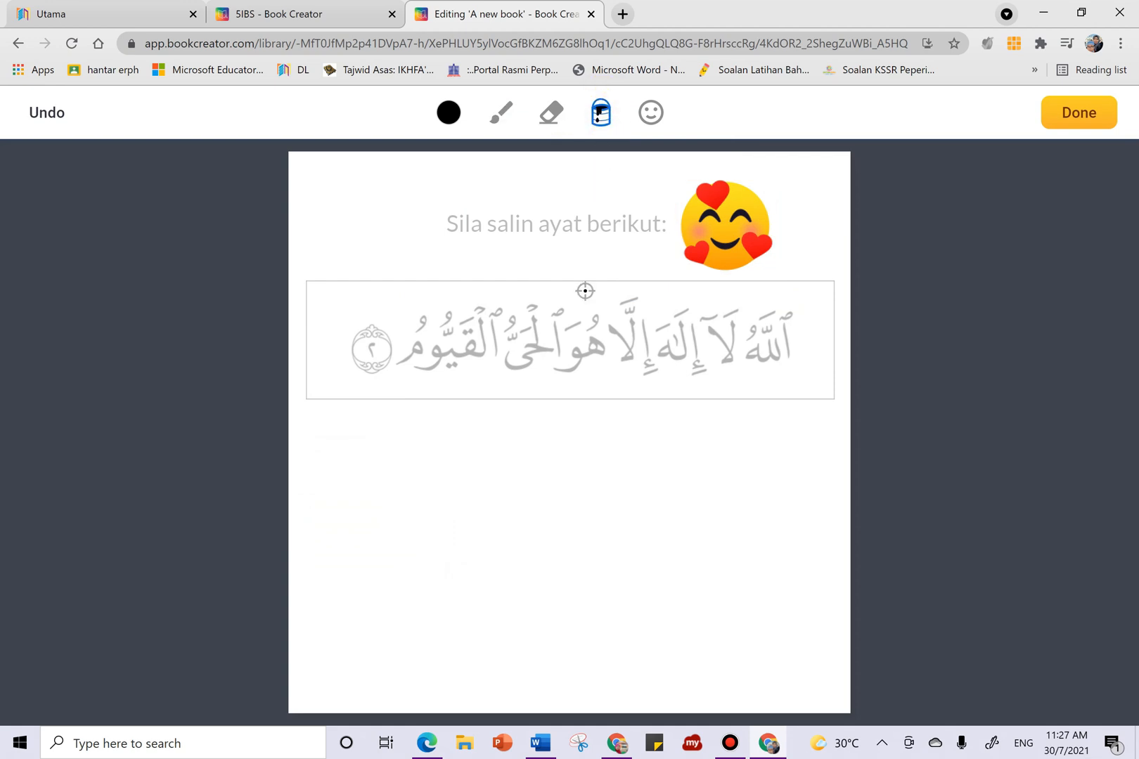
click(574, 401)
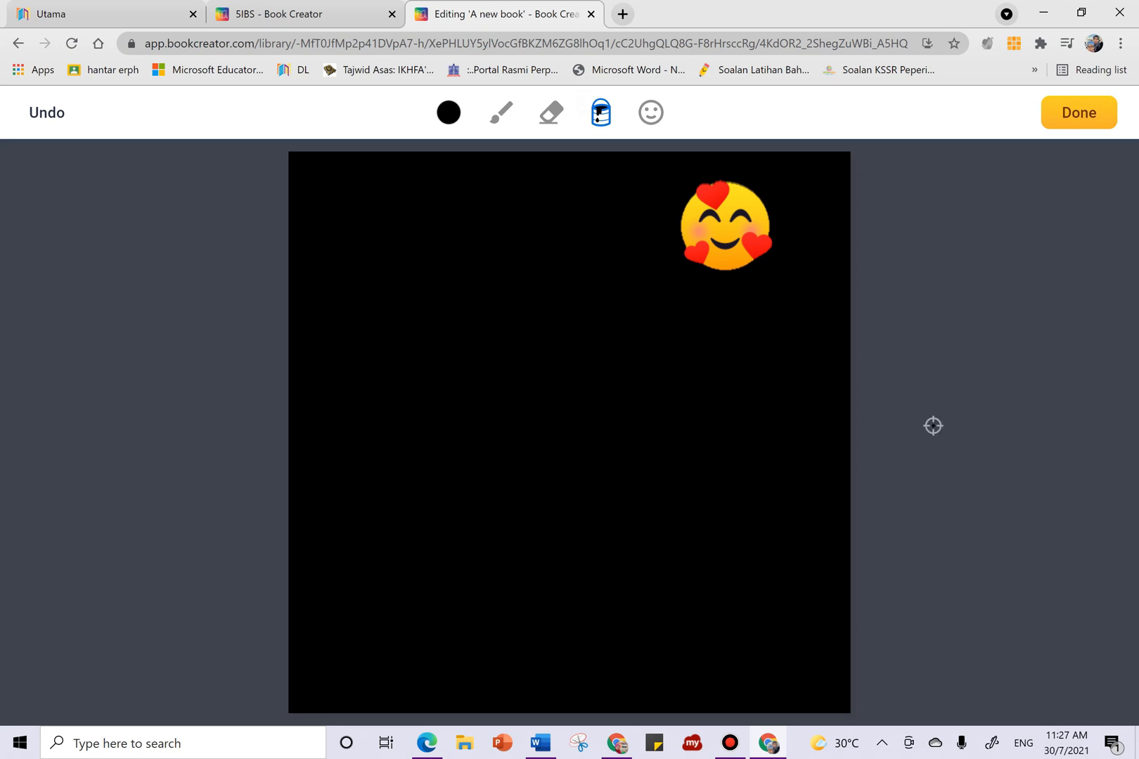
click(44, 111)
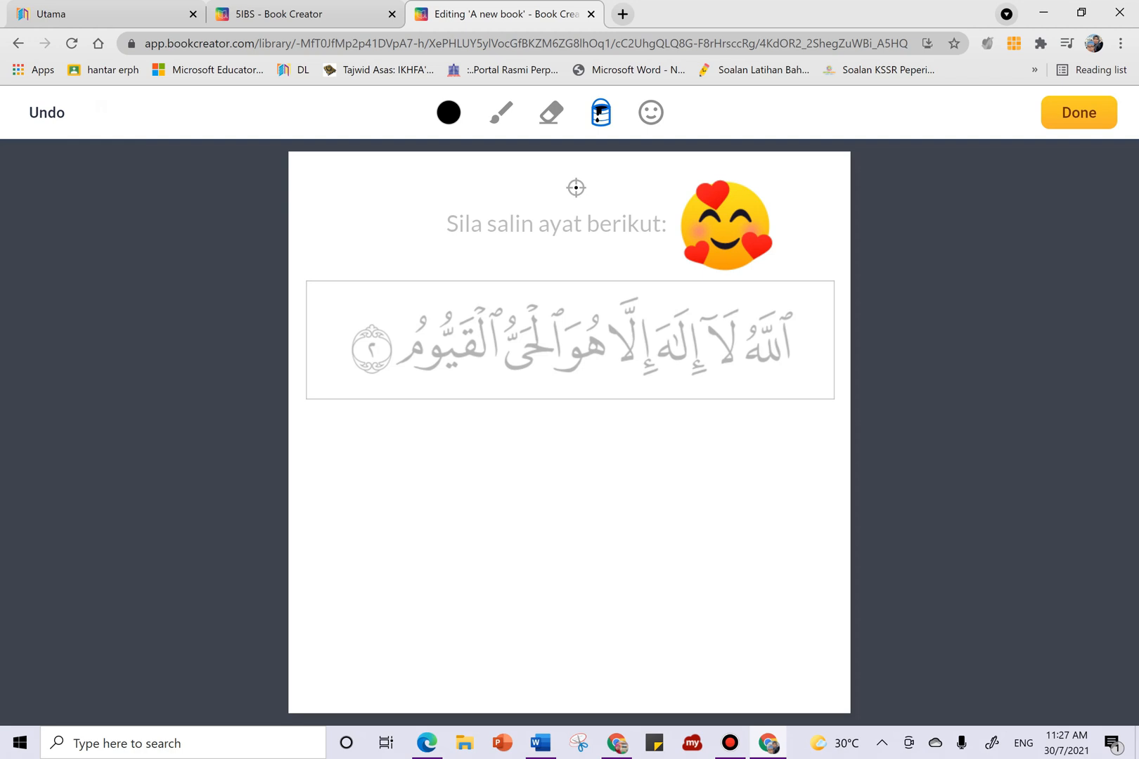
Finish the emoji drawing and return to editing page 2
click(540, 114)
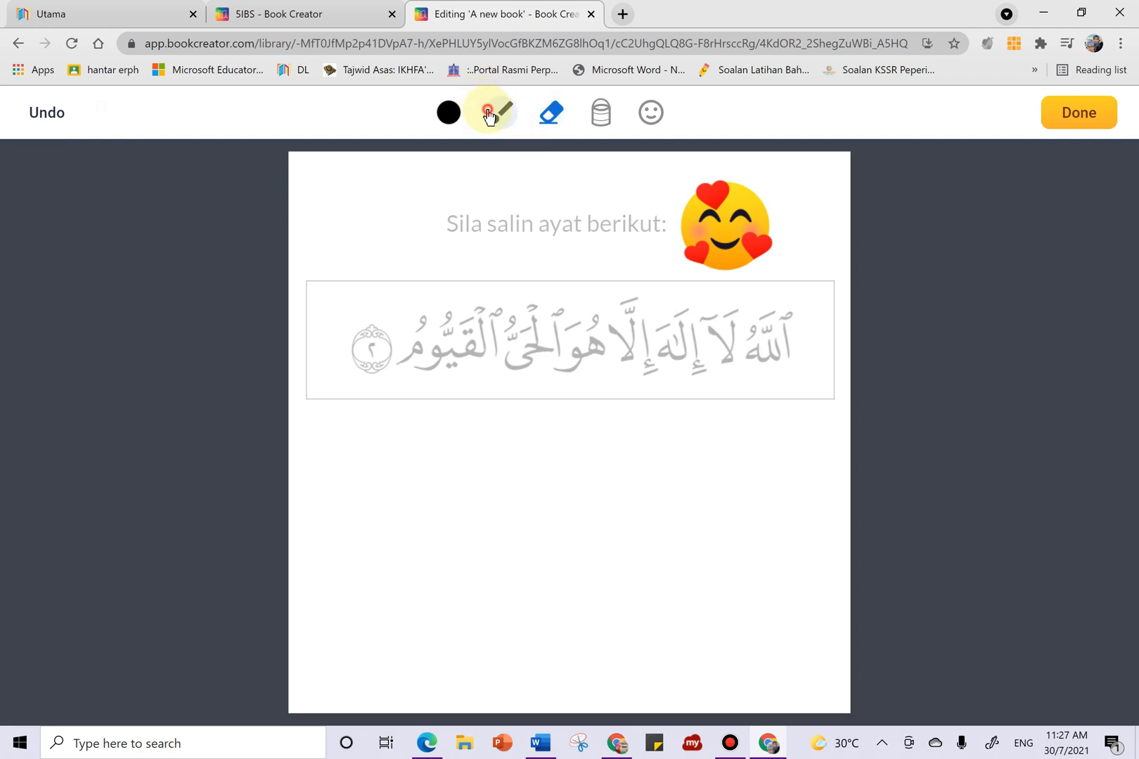
click(1099, 117)
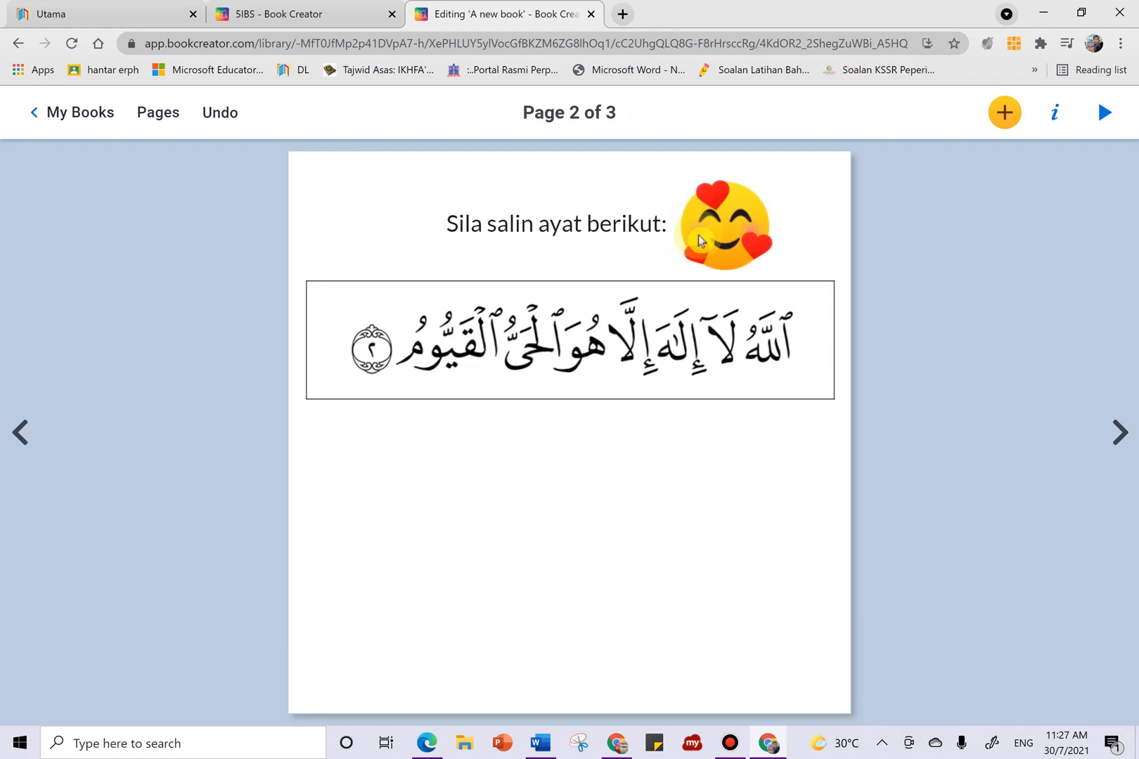
Record a sound clip for page 2 and use the recording
click(1006, 113)
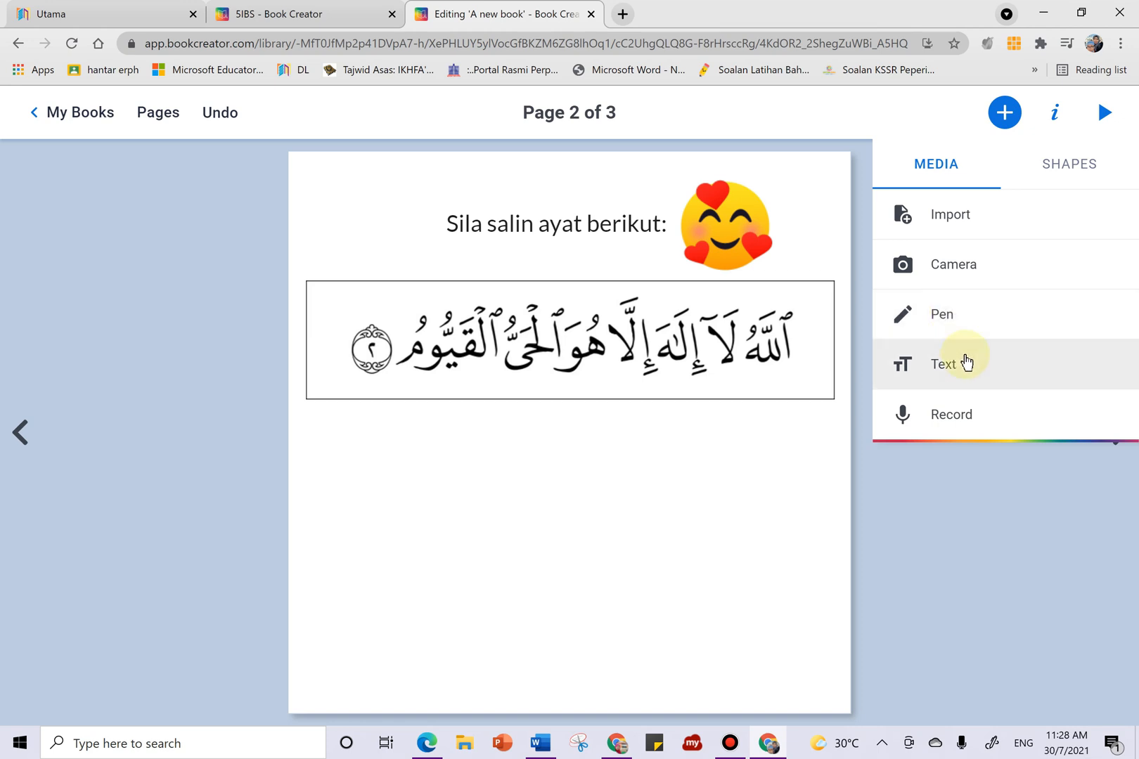
click(953, 416)
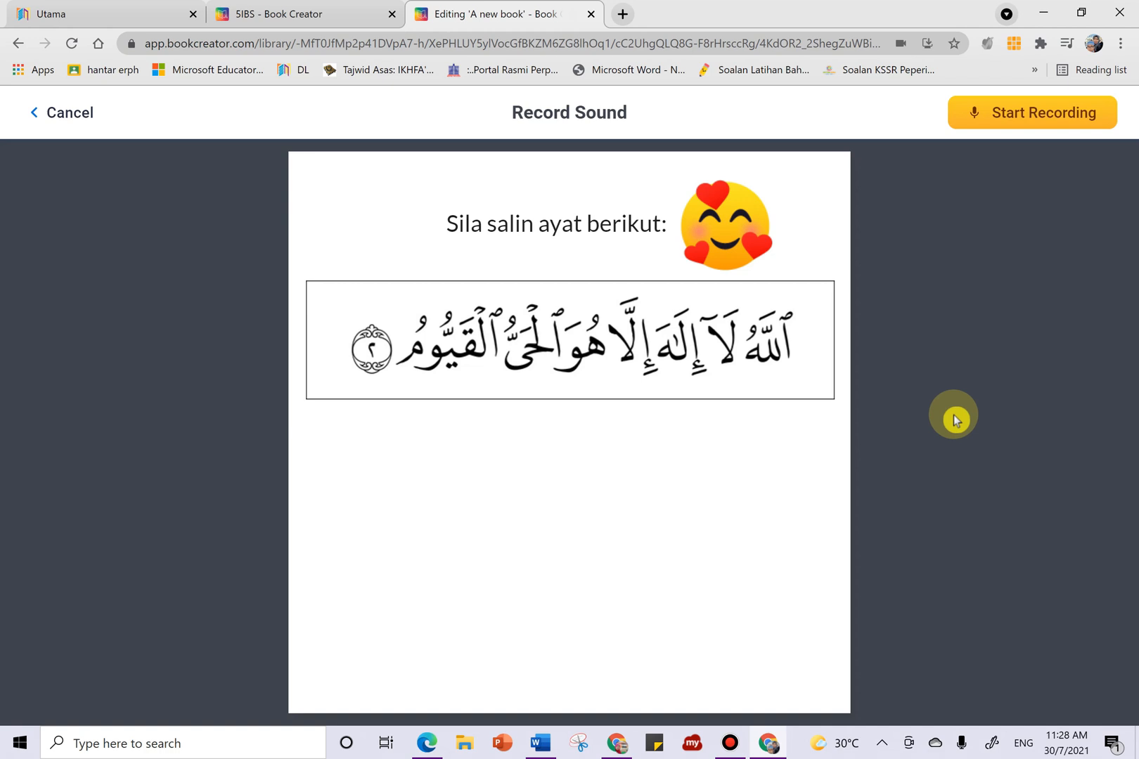
click(1045, 112)
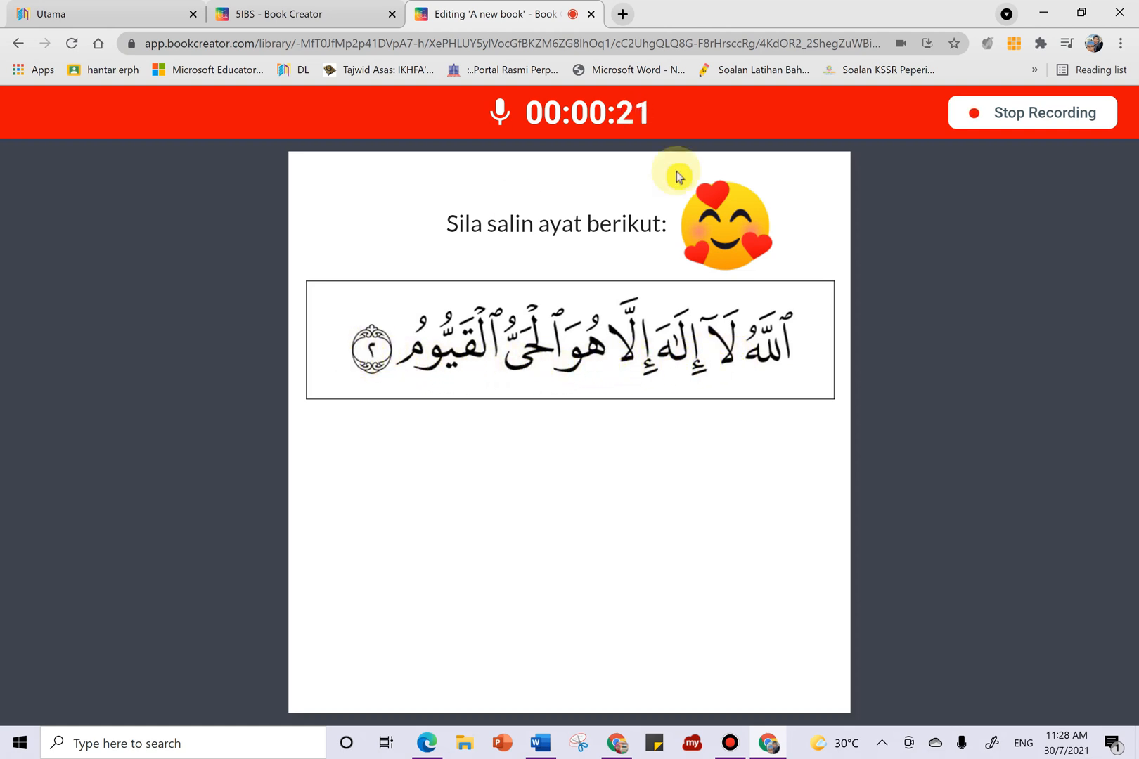
click(1061, 116)
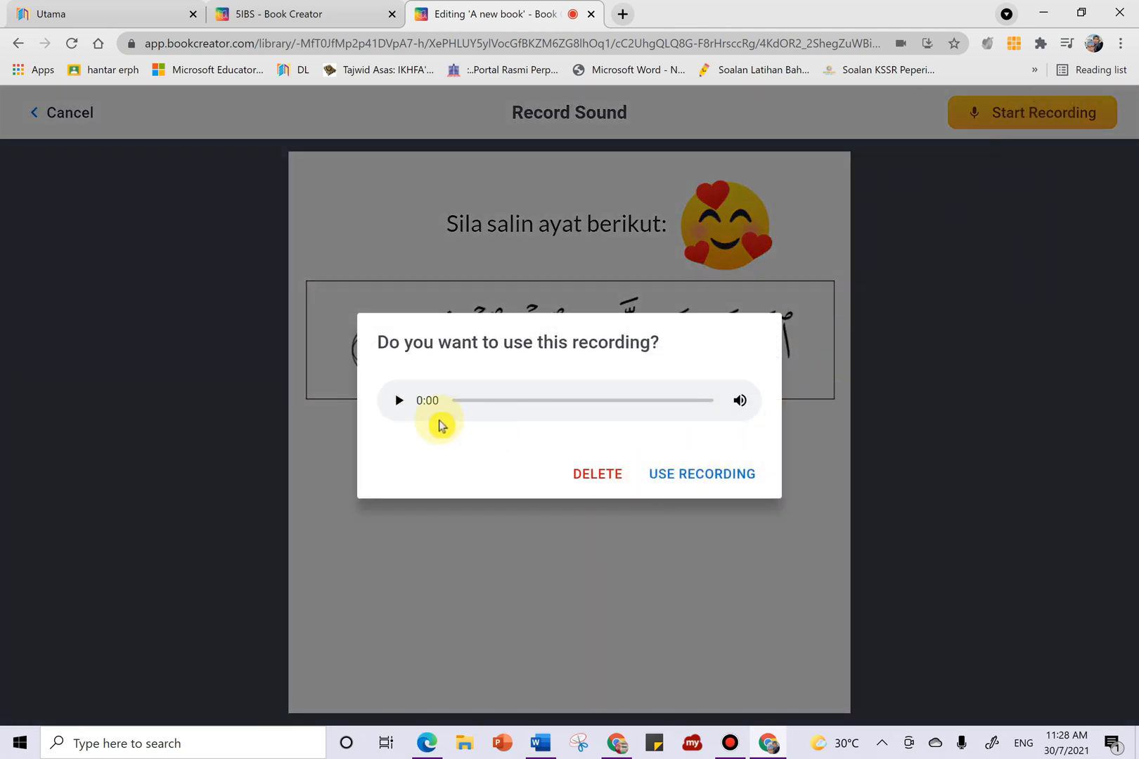
click(679, 478)
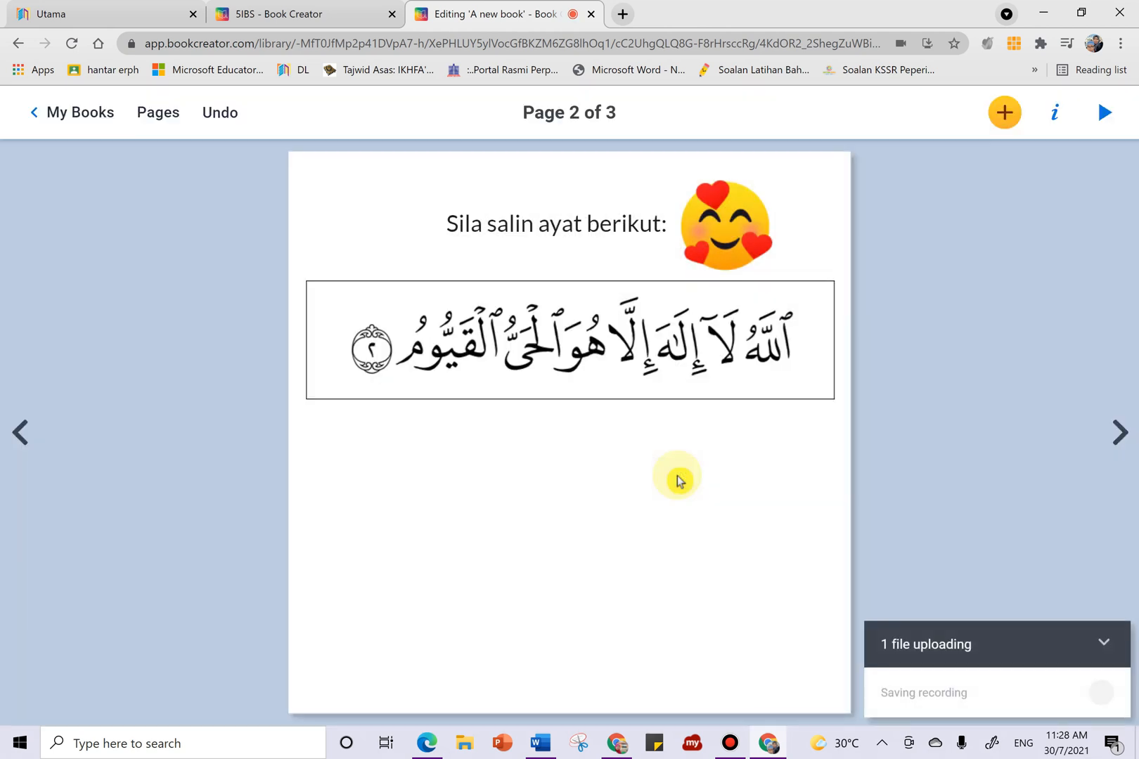
Shrink the sound icon and place it in the upper-left corner of the verse frame
drag(573, 440, 348, 324)
click(488, 536)
click(362, 336)
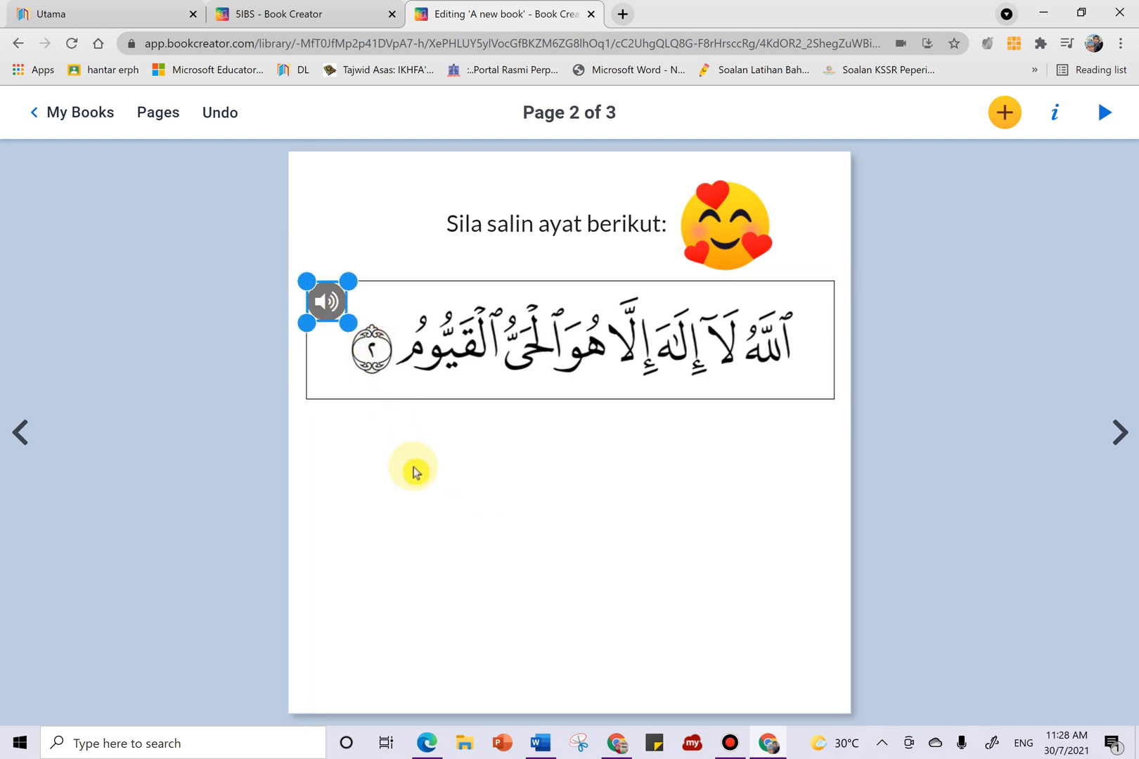
Preview page 2 in reading mode, play its sound clip, and return to editing
click(415, 471)
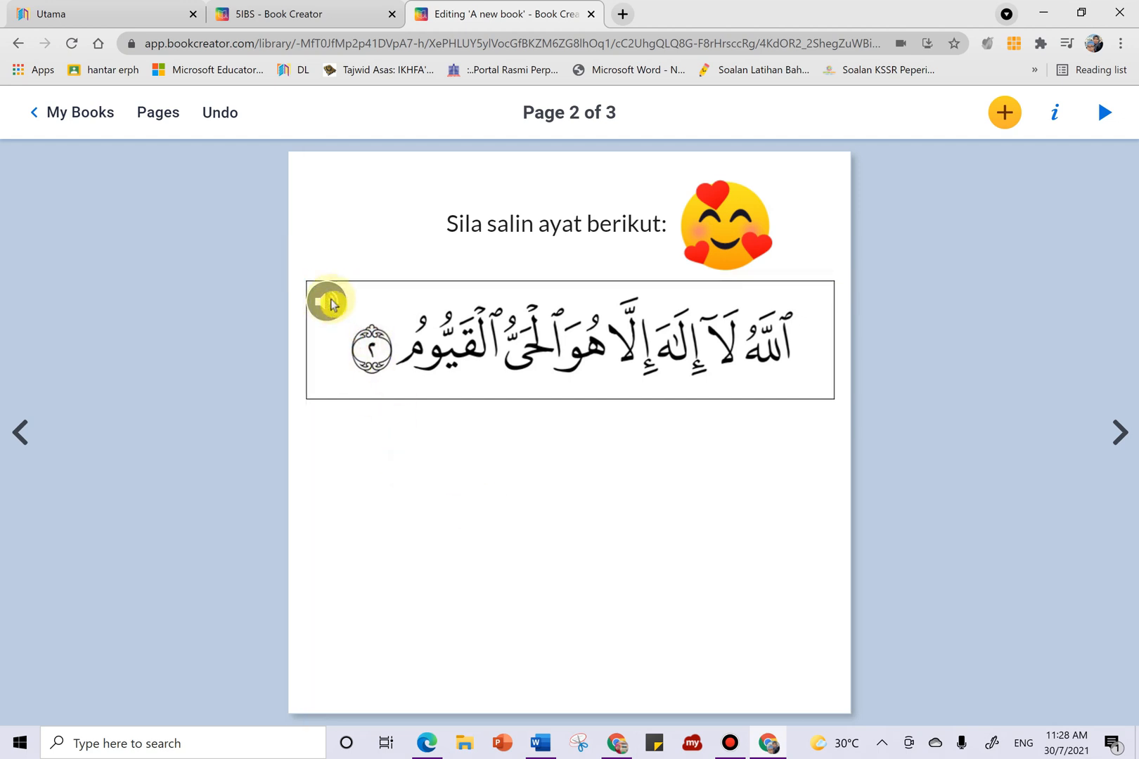
click(1102, 114)
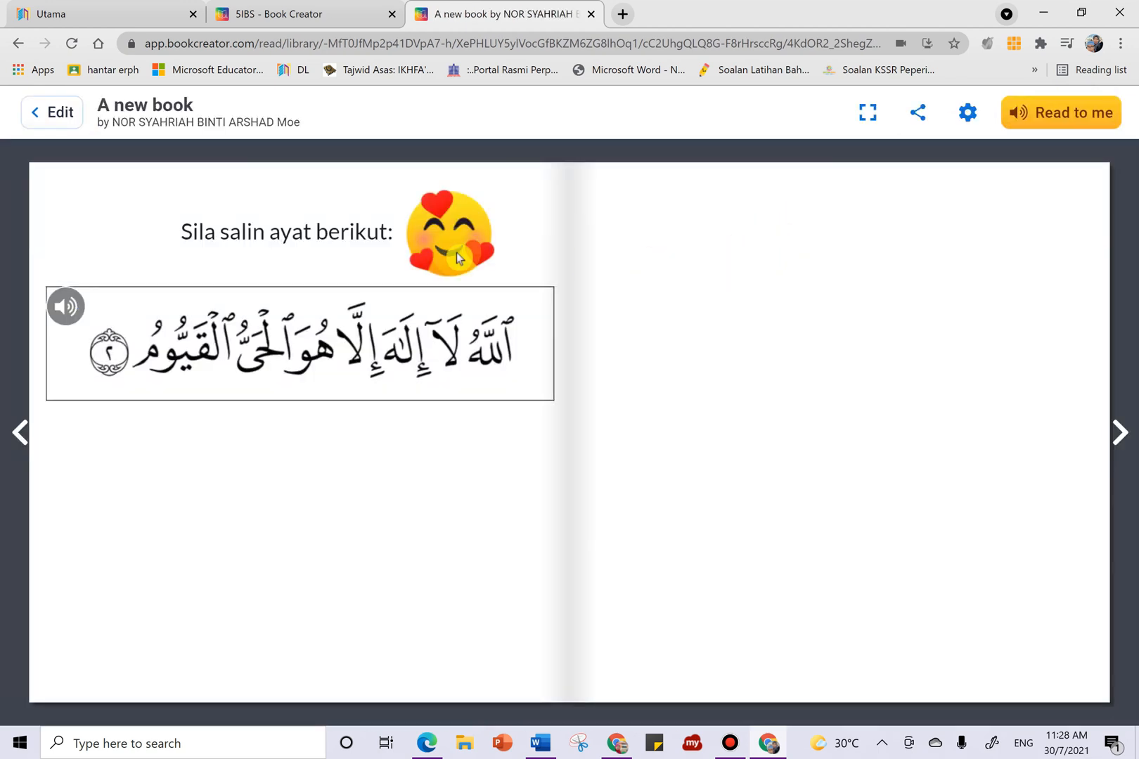
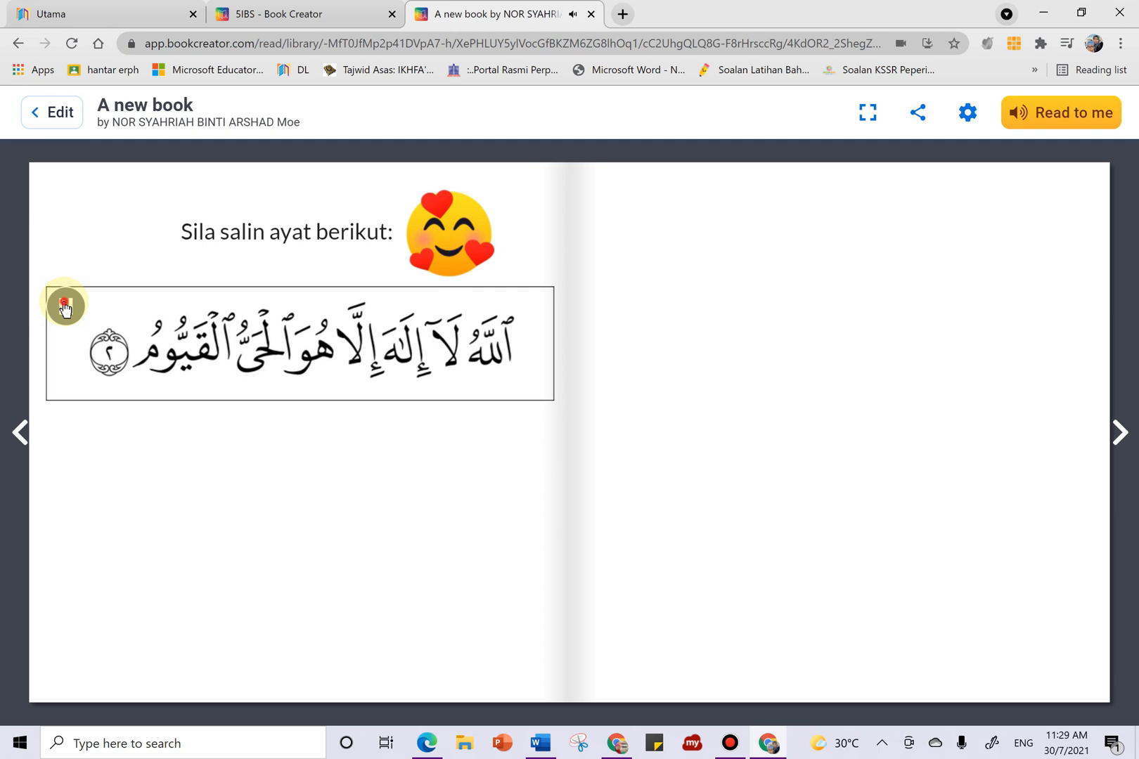
click(42, 112)
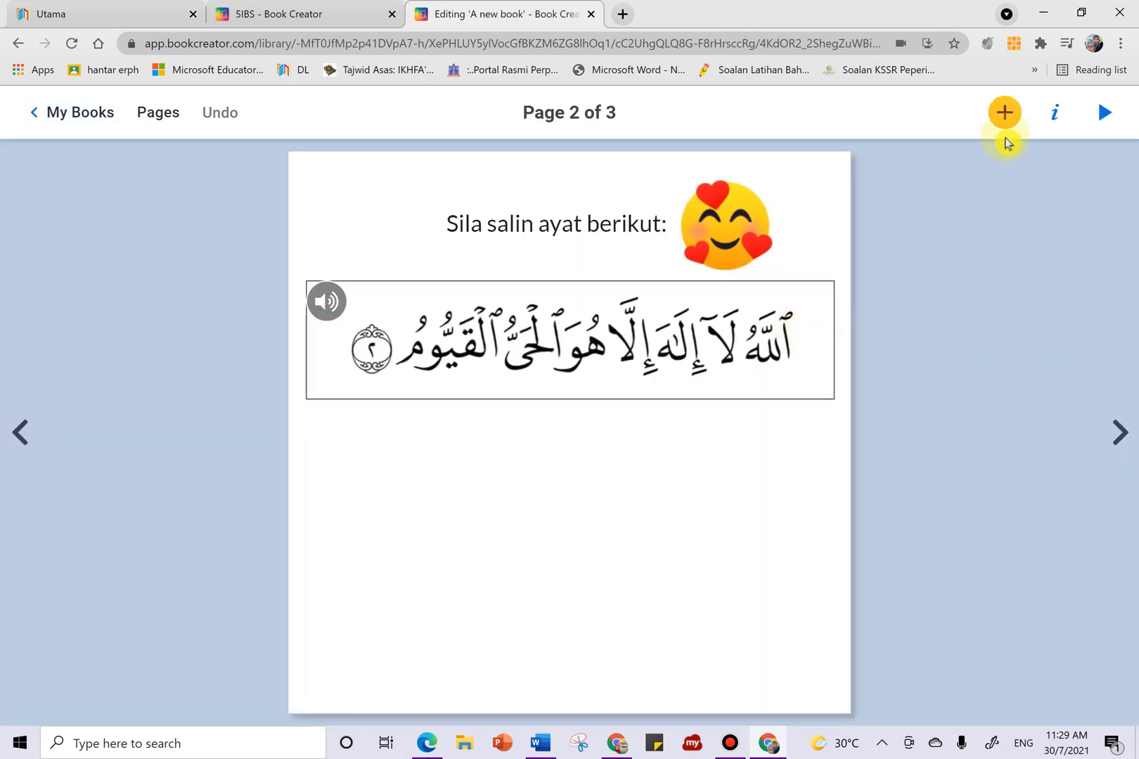
click(1002, 114)
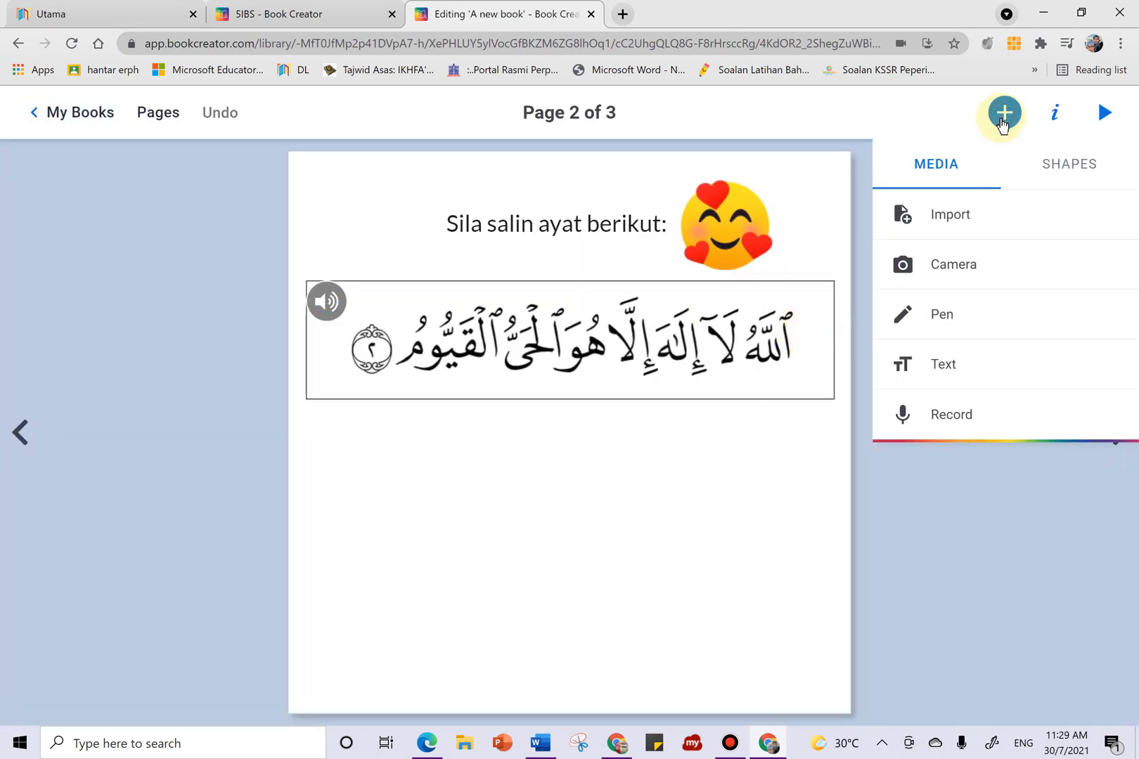
click(1017, 224)
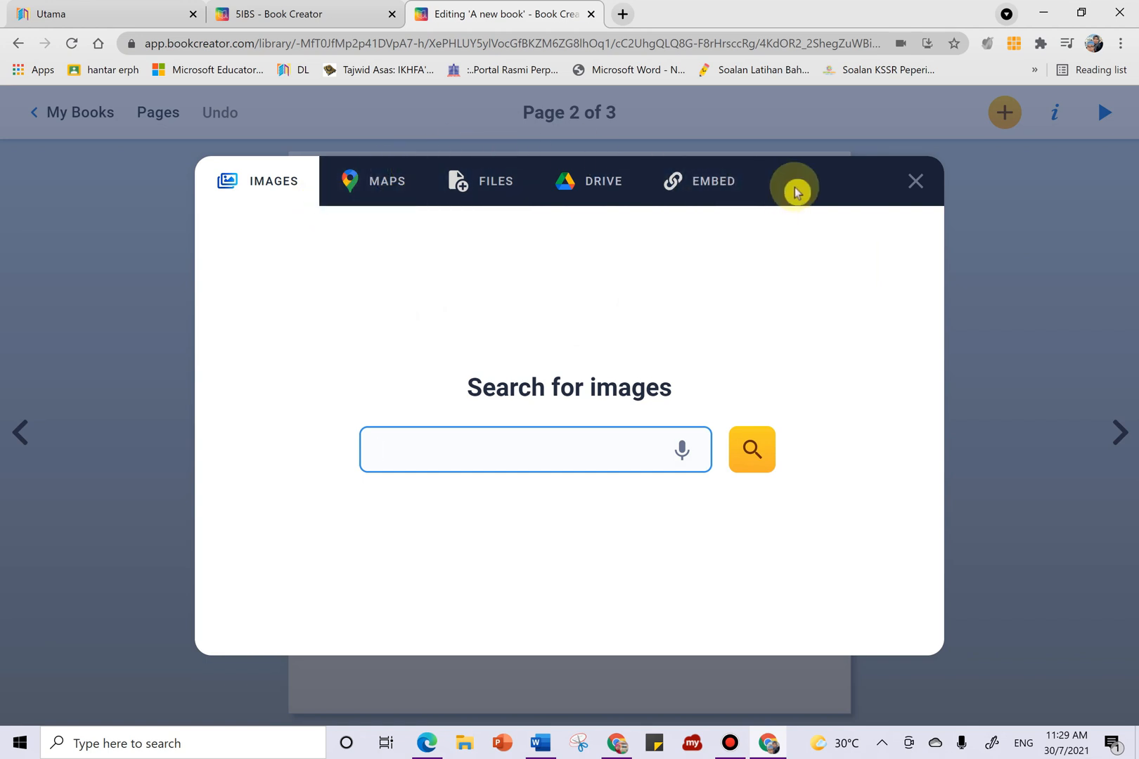
click(916, 184)
Sketch rough circles below the verse frame with the auto-draw pen, replace them with the double-circle suggestion, and shrink it
click(1003, 114)
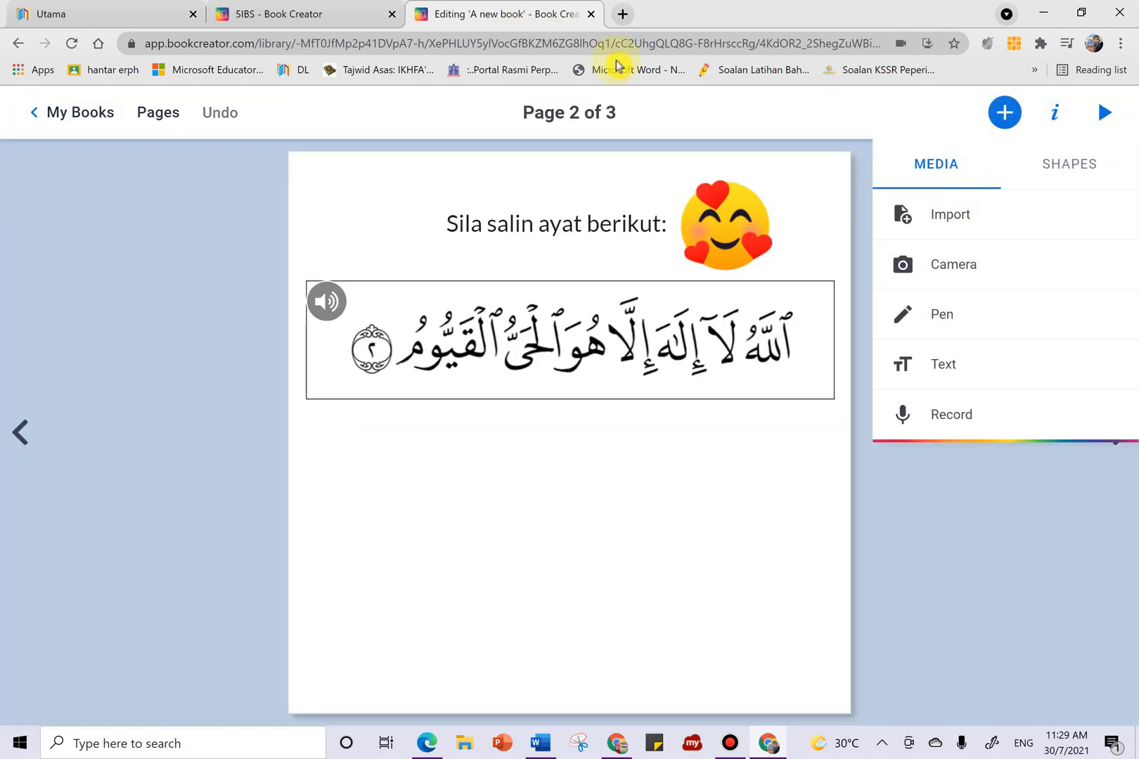
click(933, 325)
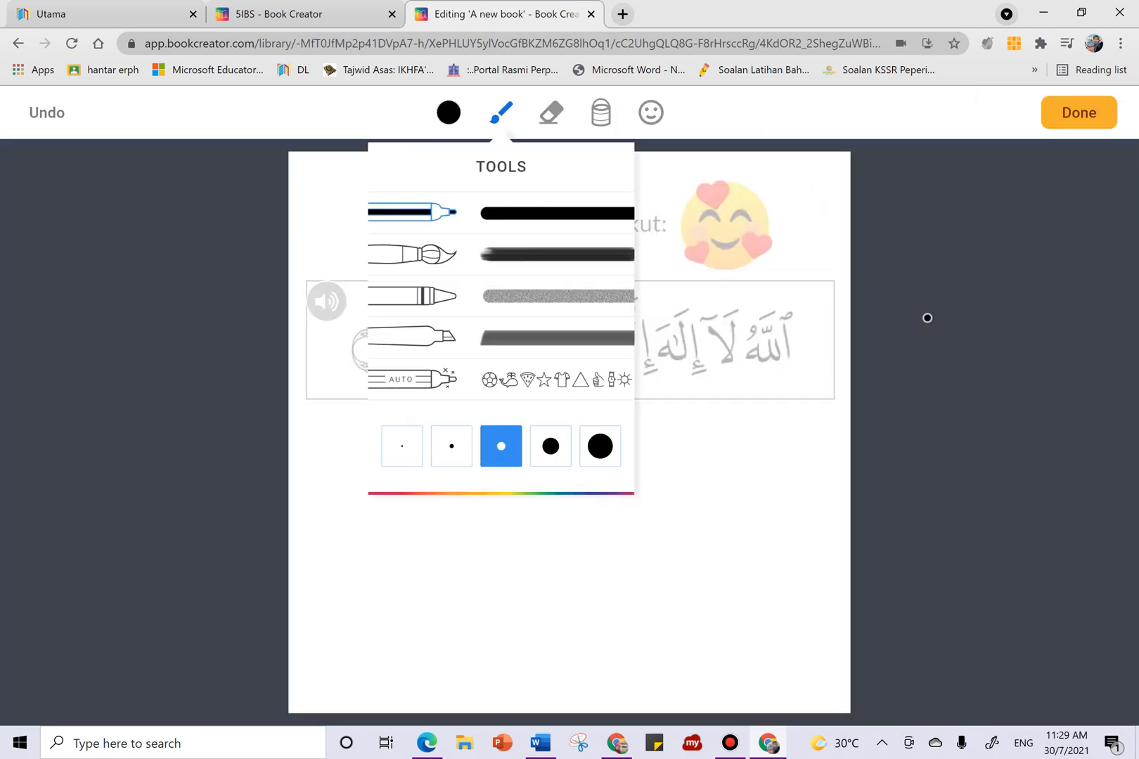
click(449, 445)
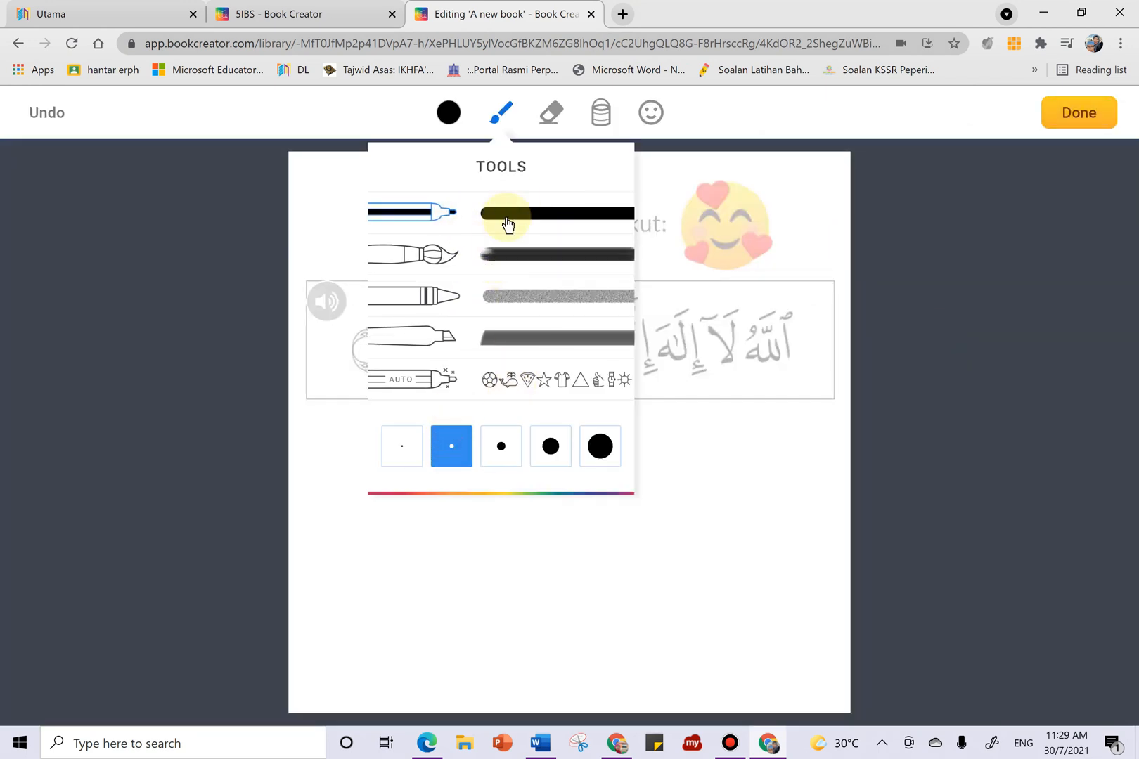
click(492, 376)
drag(474, 563, 489, 448)
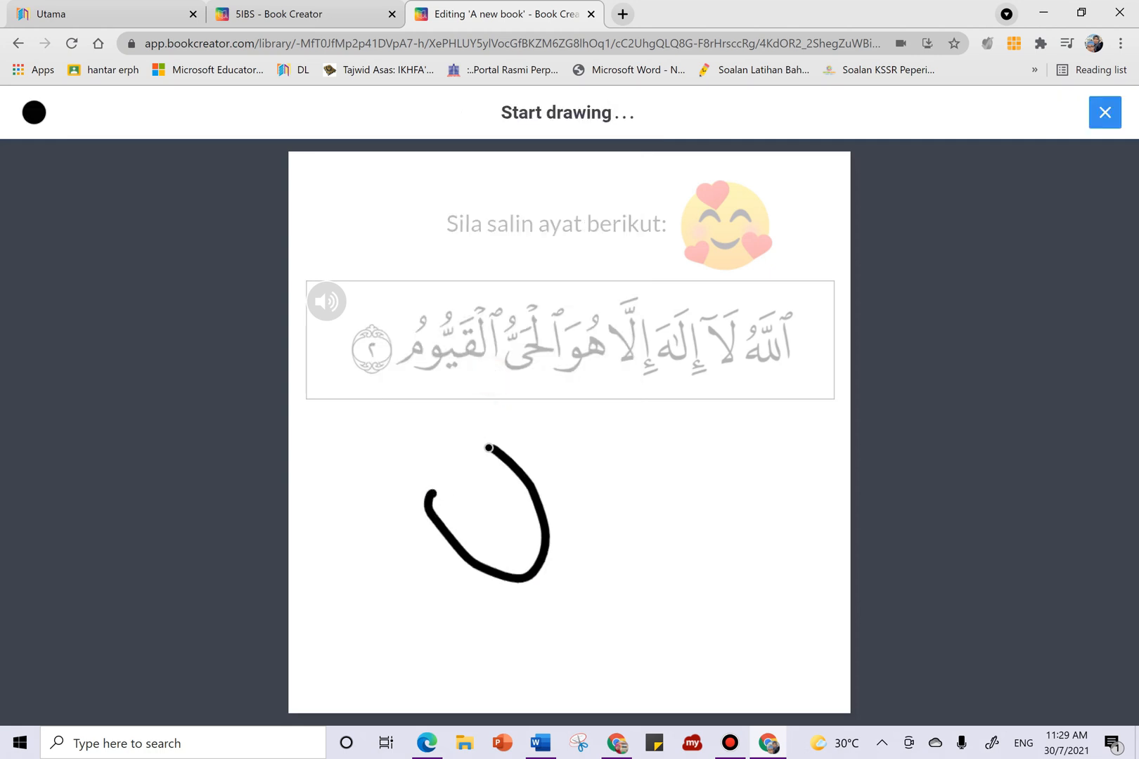
mouse_move(675, 492)
mouse_down()
mouse_move(793, 555)
mouse_move(654, 481)
mouse_up()
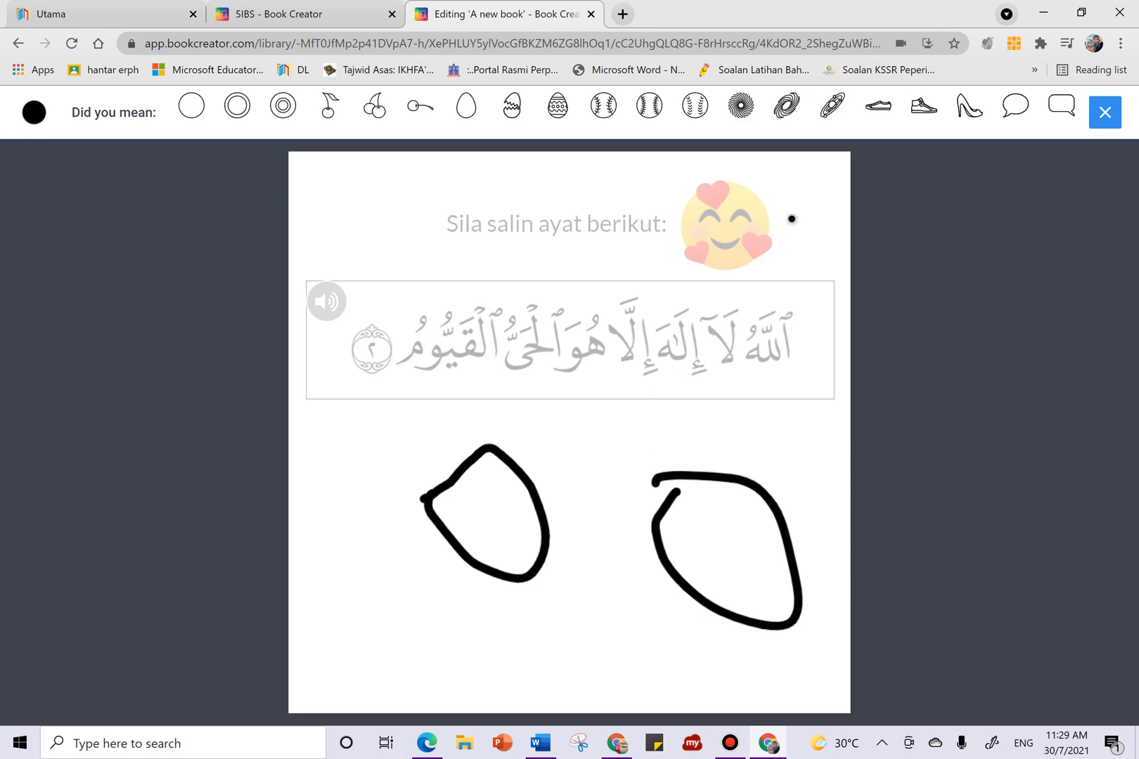
click(236, 107)
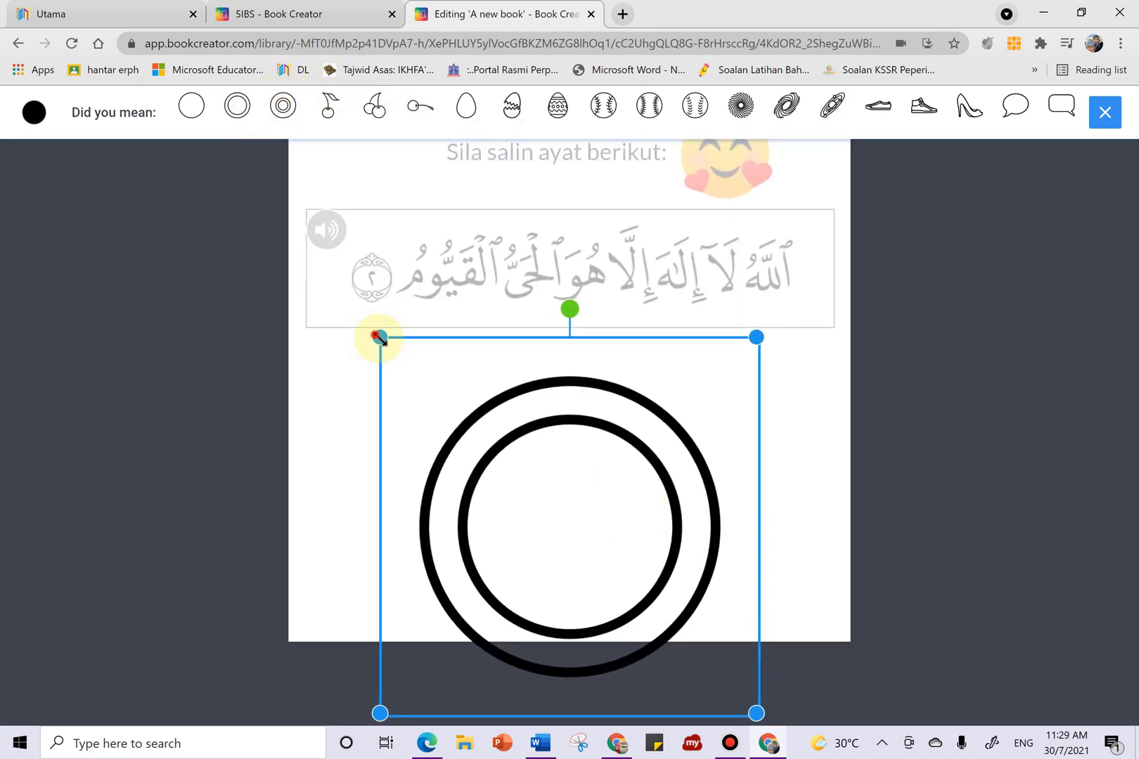
drag(377, 335, 548, 504)
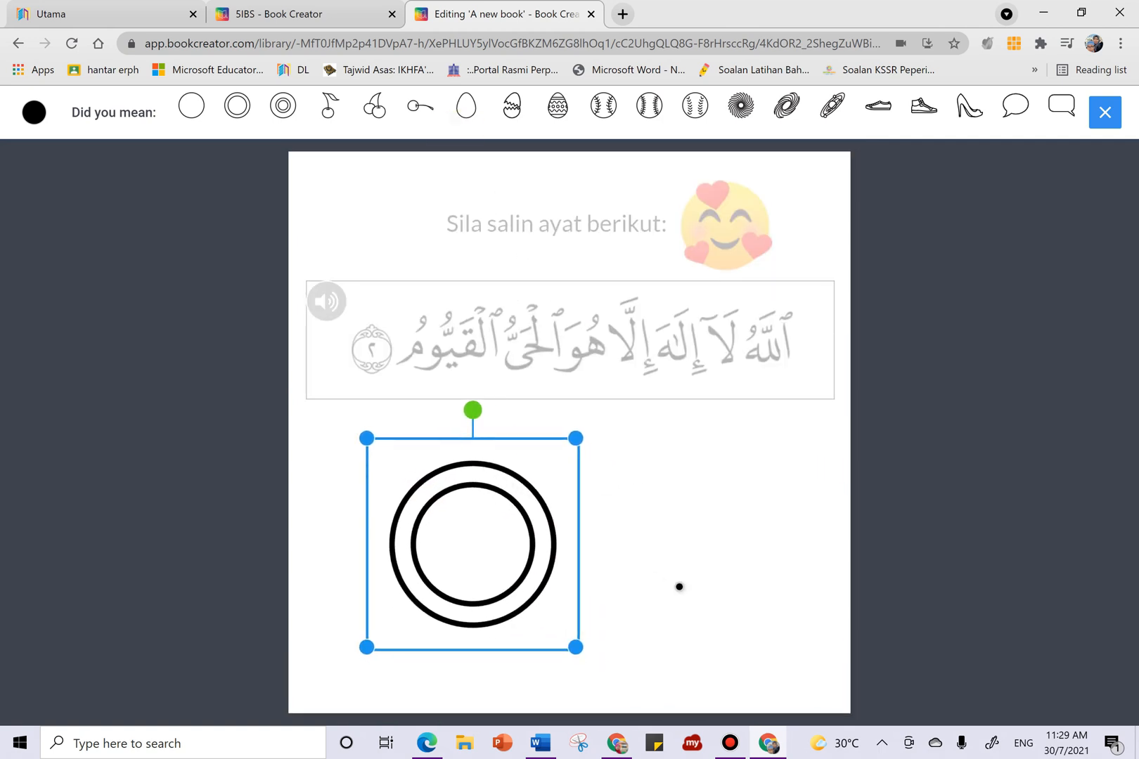
Add an egg and a watermelon slice beside the double circle from auto-draw sketches, and enlarge the watermelon slice
drag(669, 569, 696, 588)
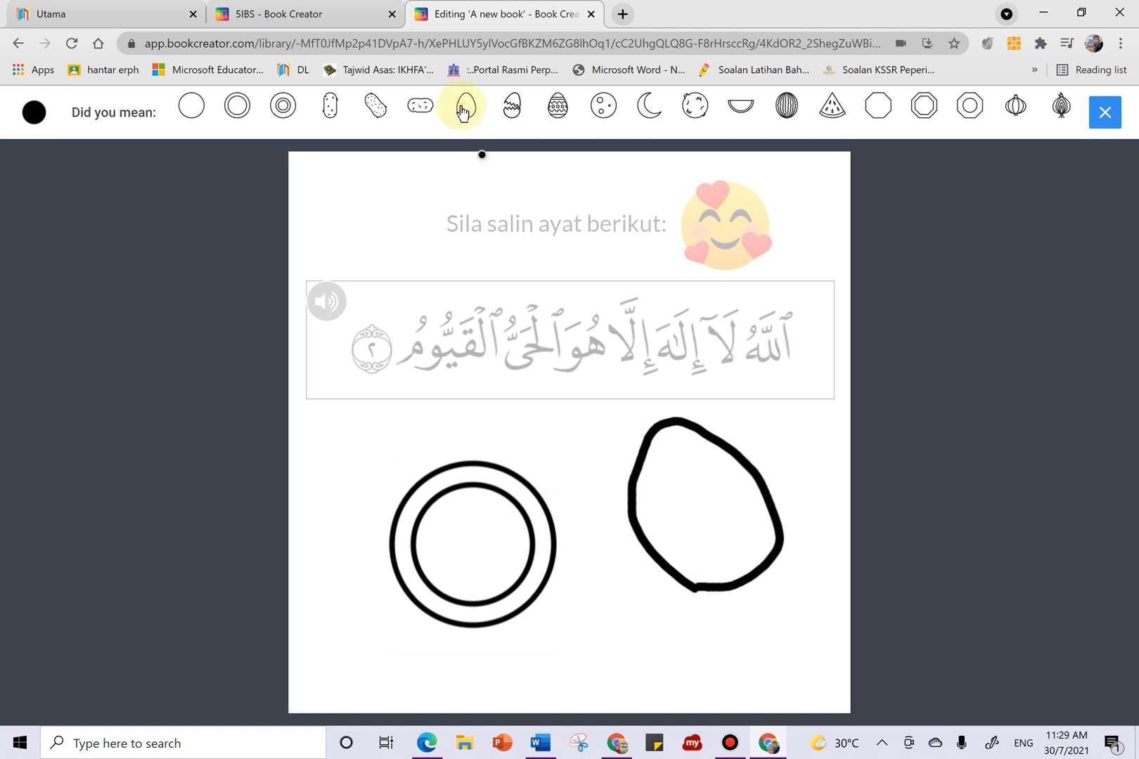
click(463, 105)
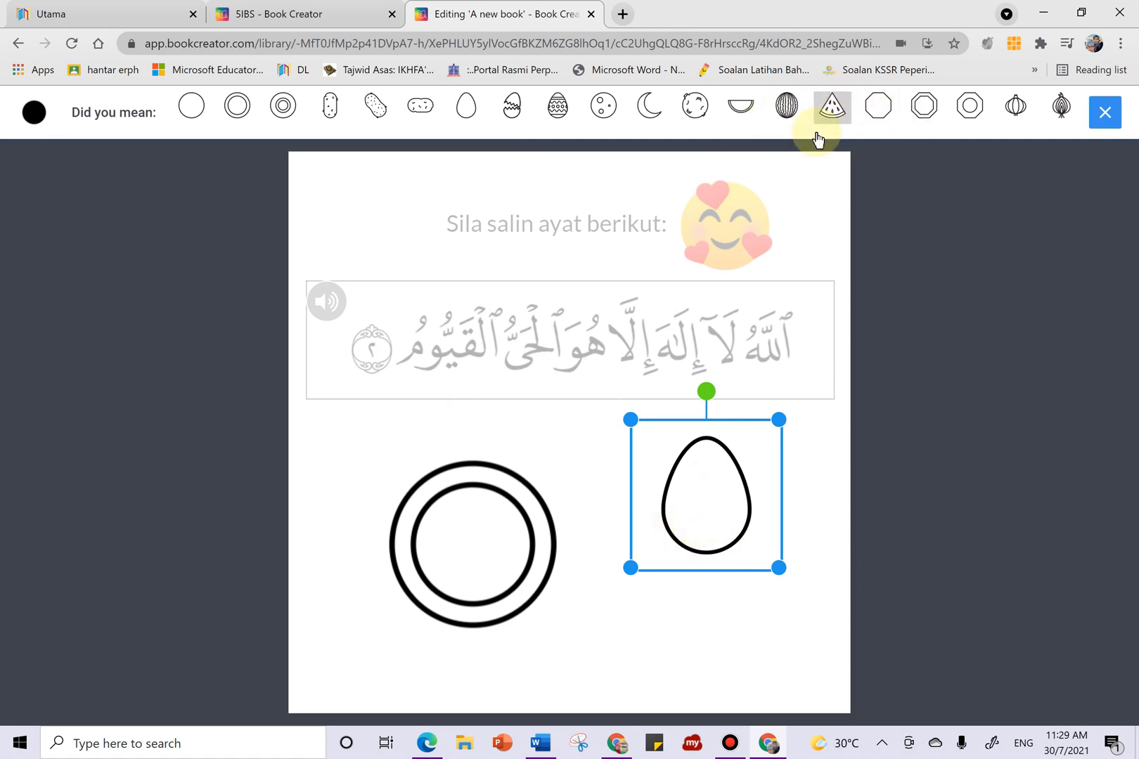
drag(705, 640, 662, 659)
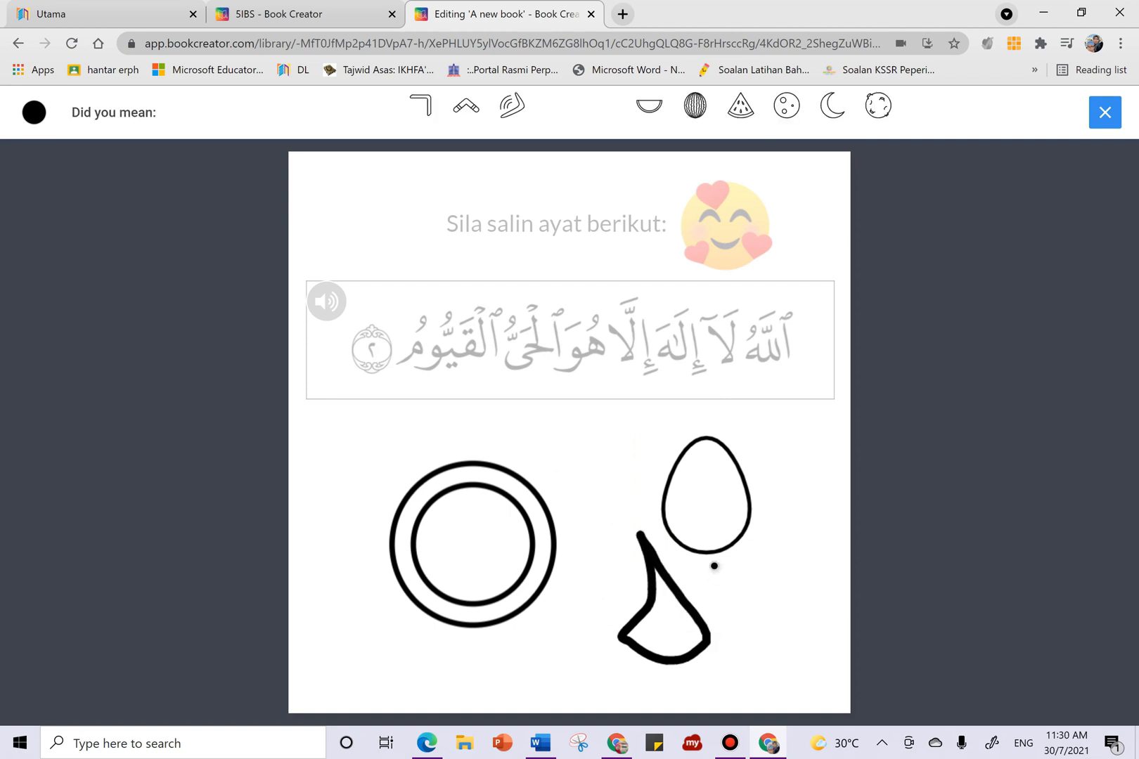
click(741, 105)
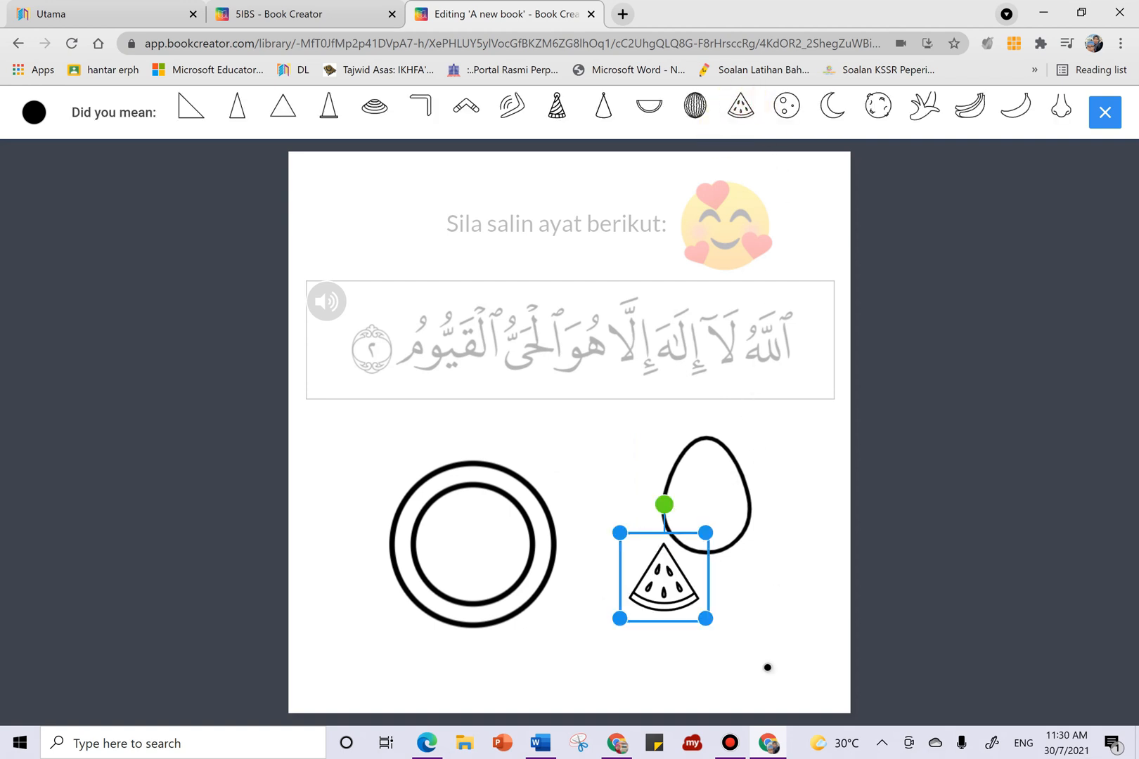
drag(707, 621, 767, 660)
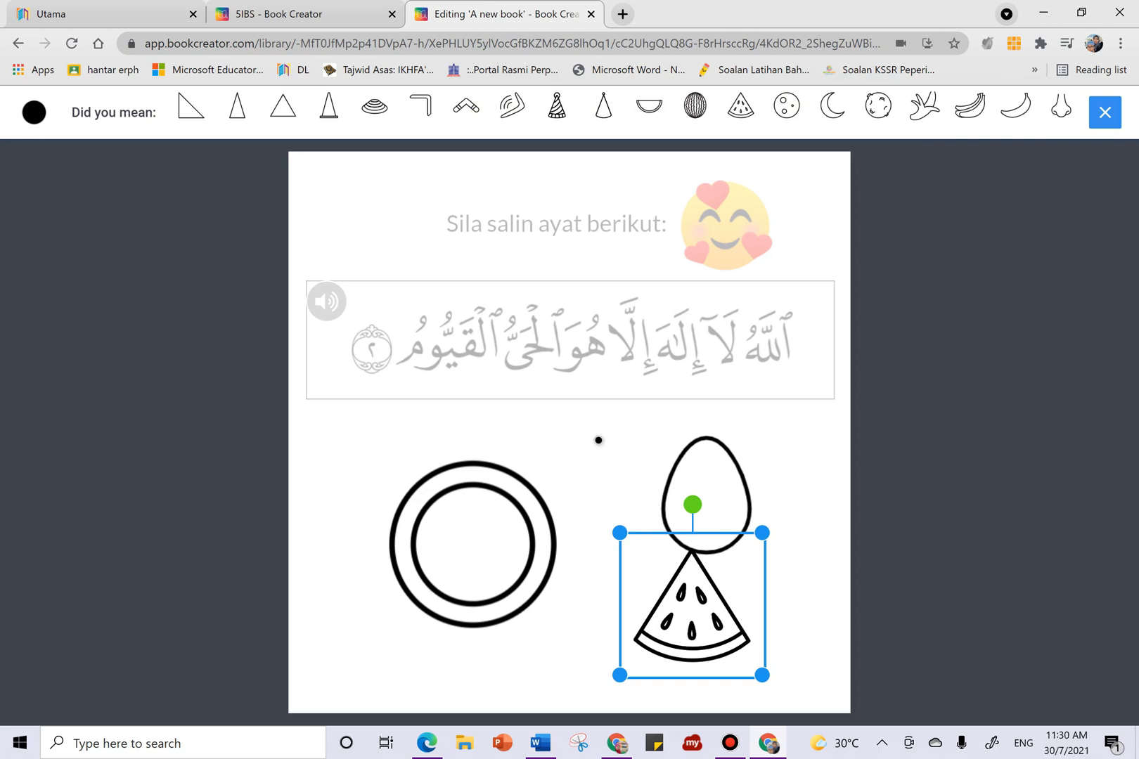
Sketch a curved shape between the circles and the egg, and replace it with the crescent moon suggestion
drag(591, 421, 559, 446)
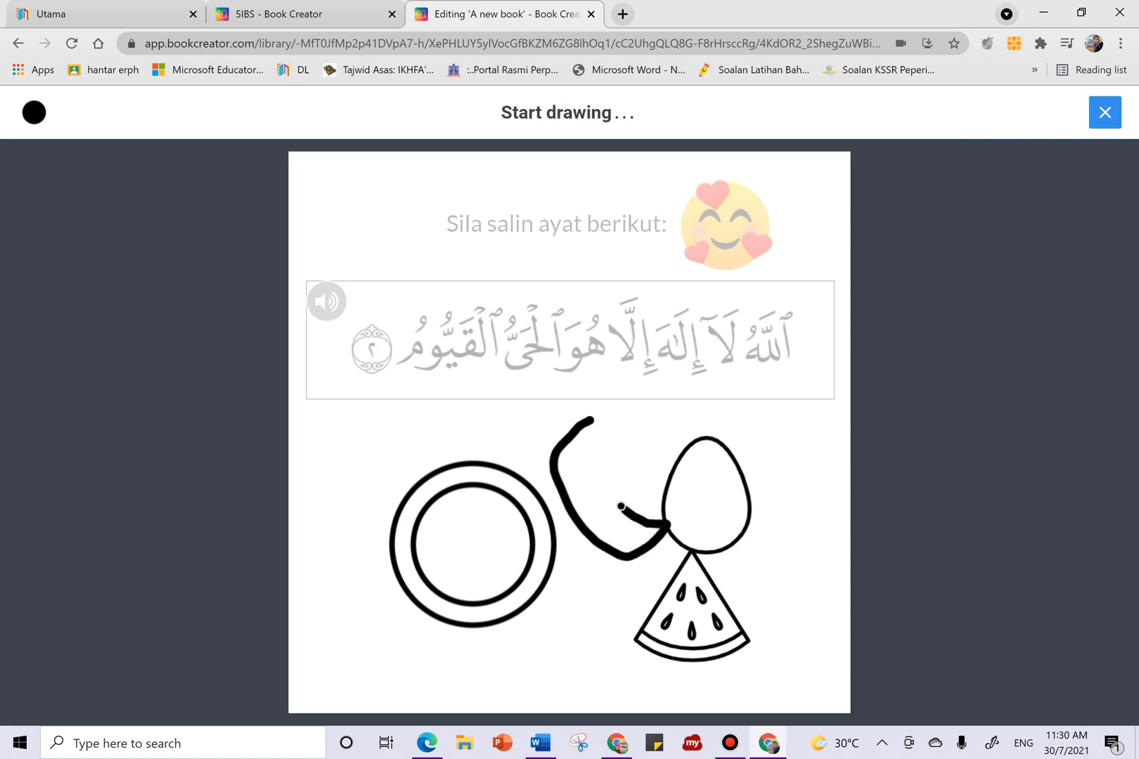
drag(574, 434, 572, 417)
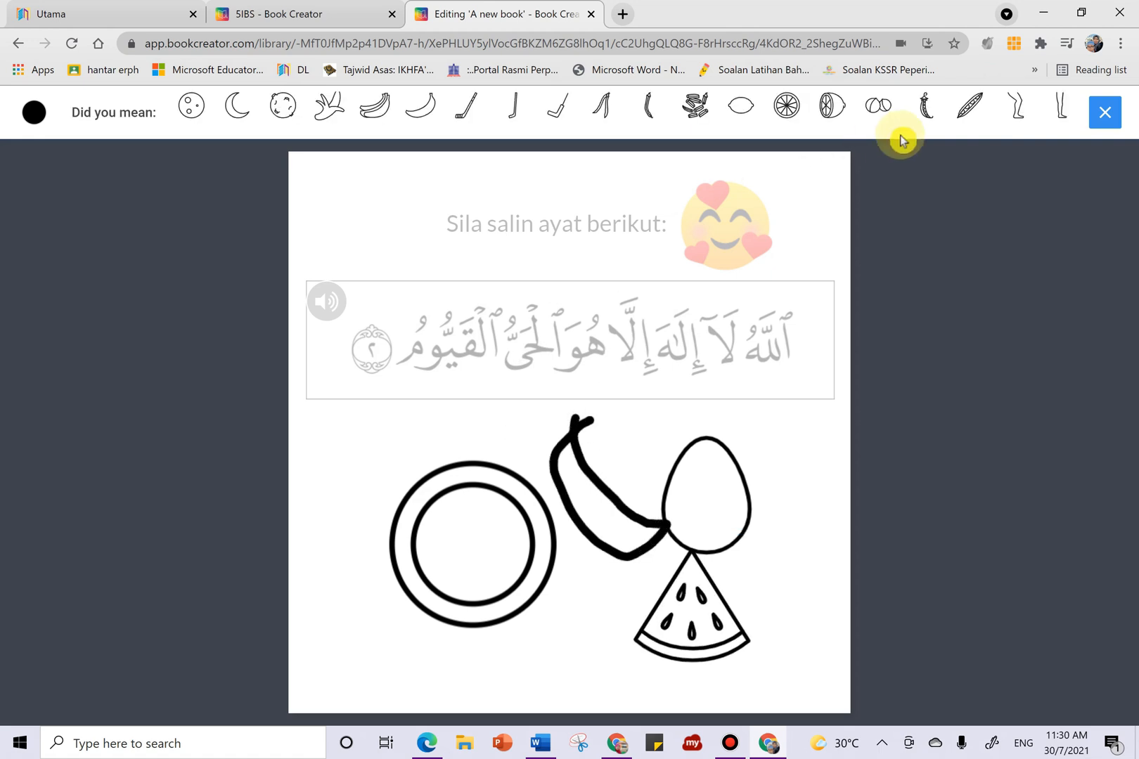
click(237, 106)
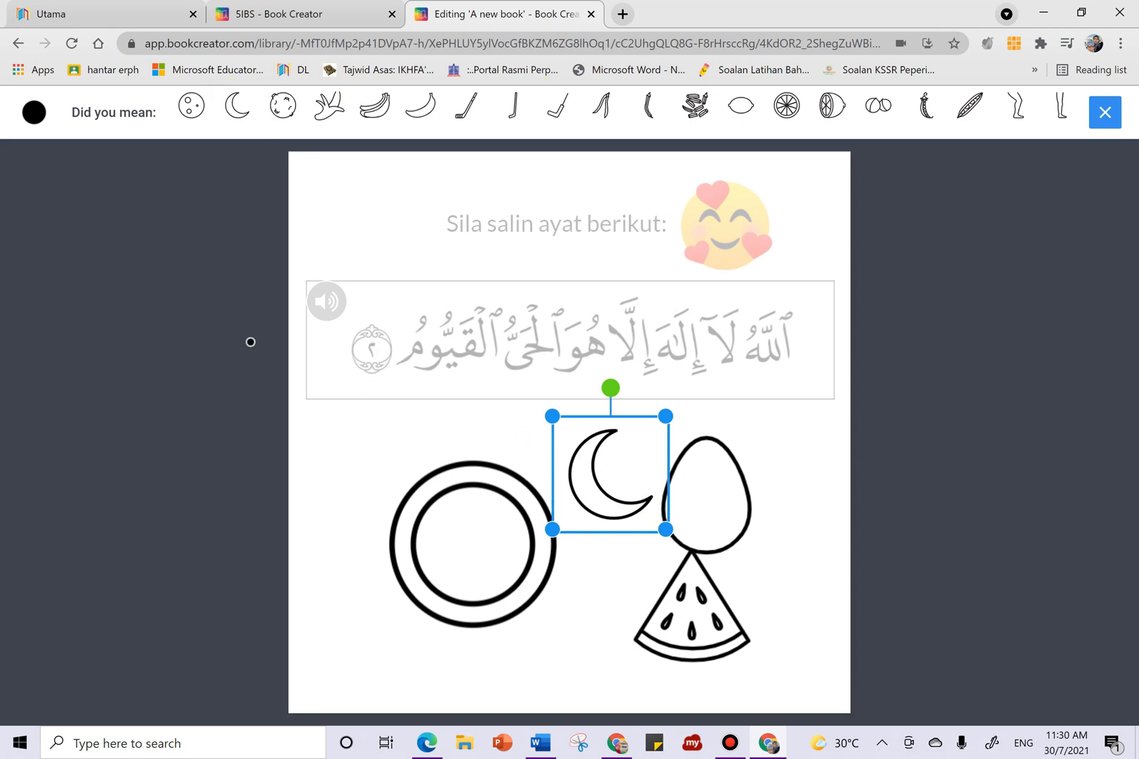
Finish the auto-draw drawing and delete it from page 2
click(1107, 121)
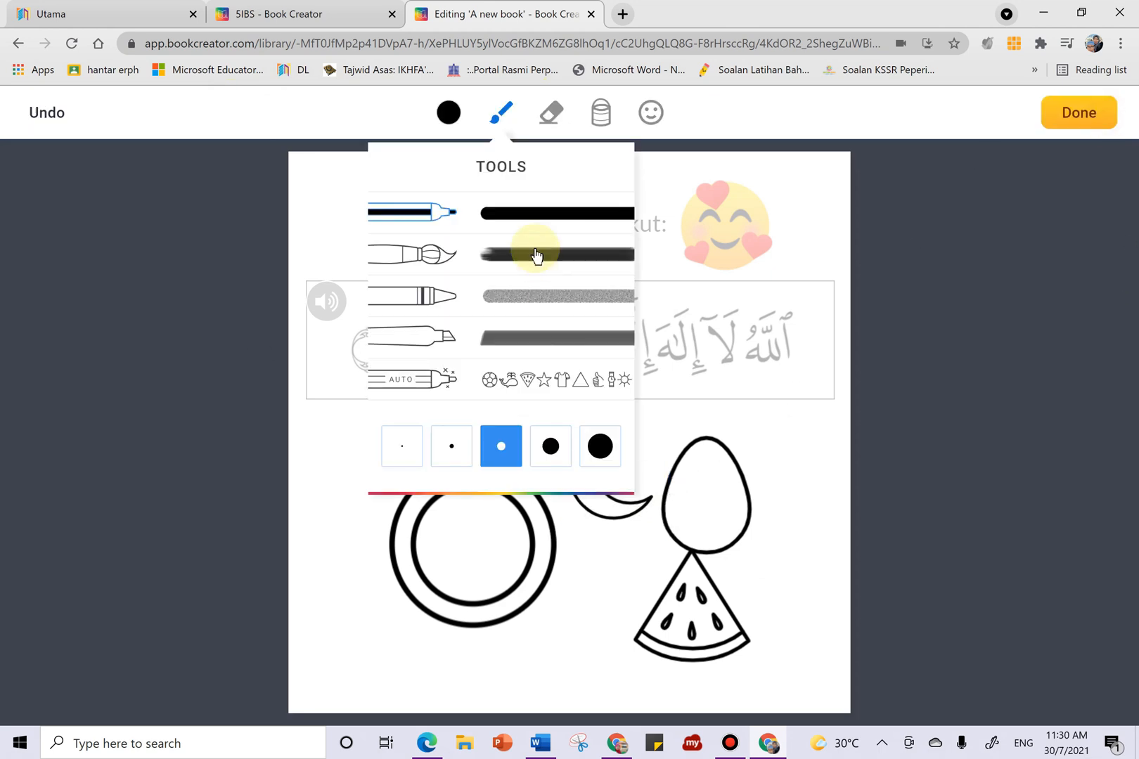
click(1106, 116)
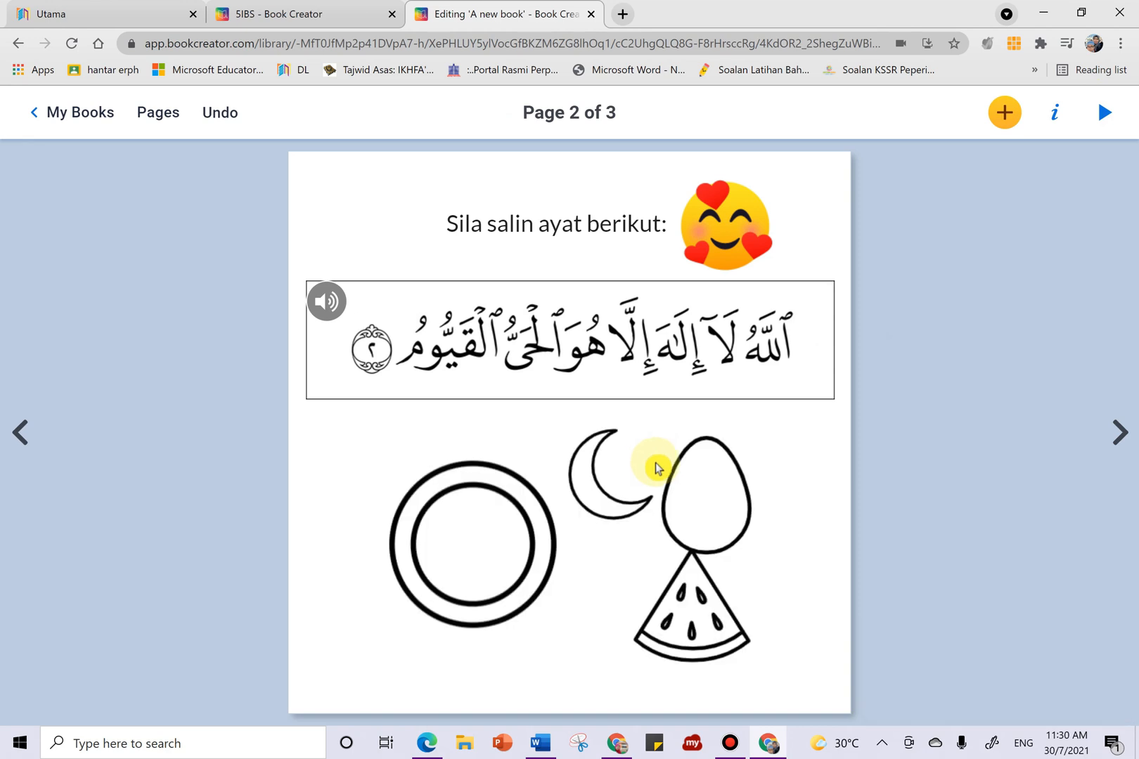
click(681, 491)
key(Delete)
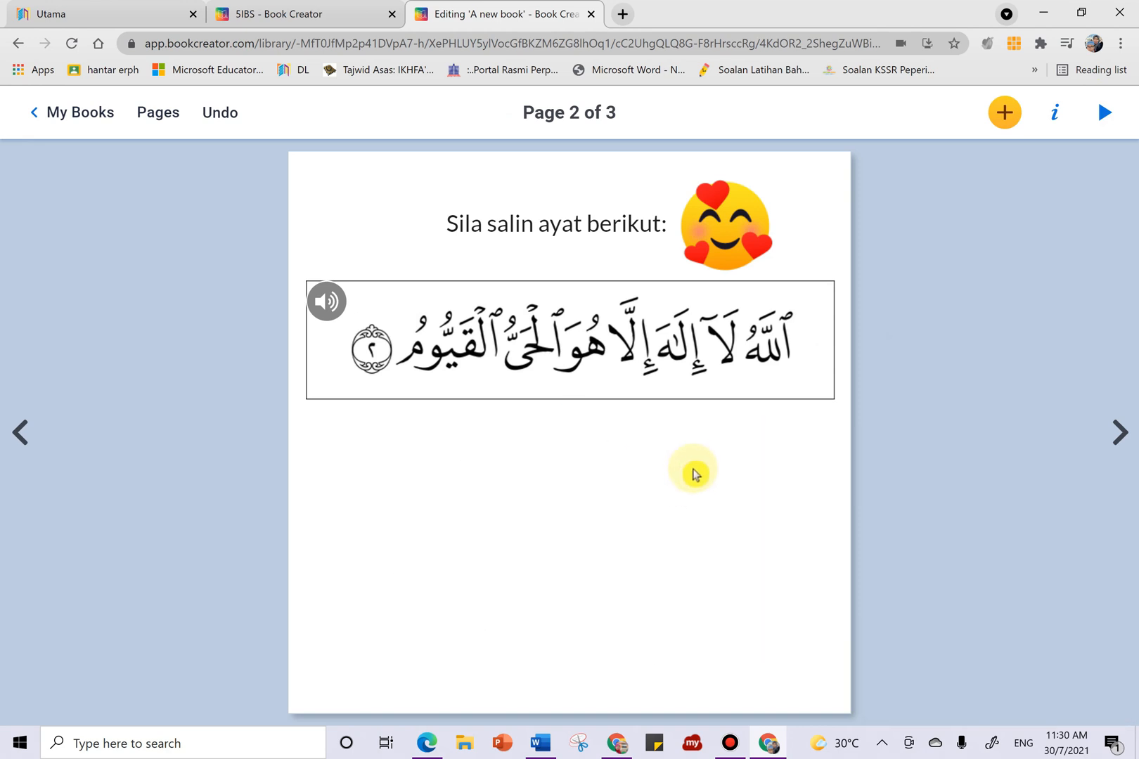
Add a solid line shape below the verse frame and stretch it horizontally to the frame's width
click(1003, 125)
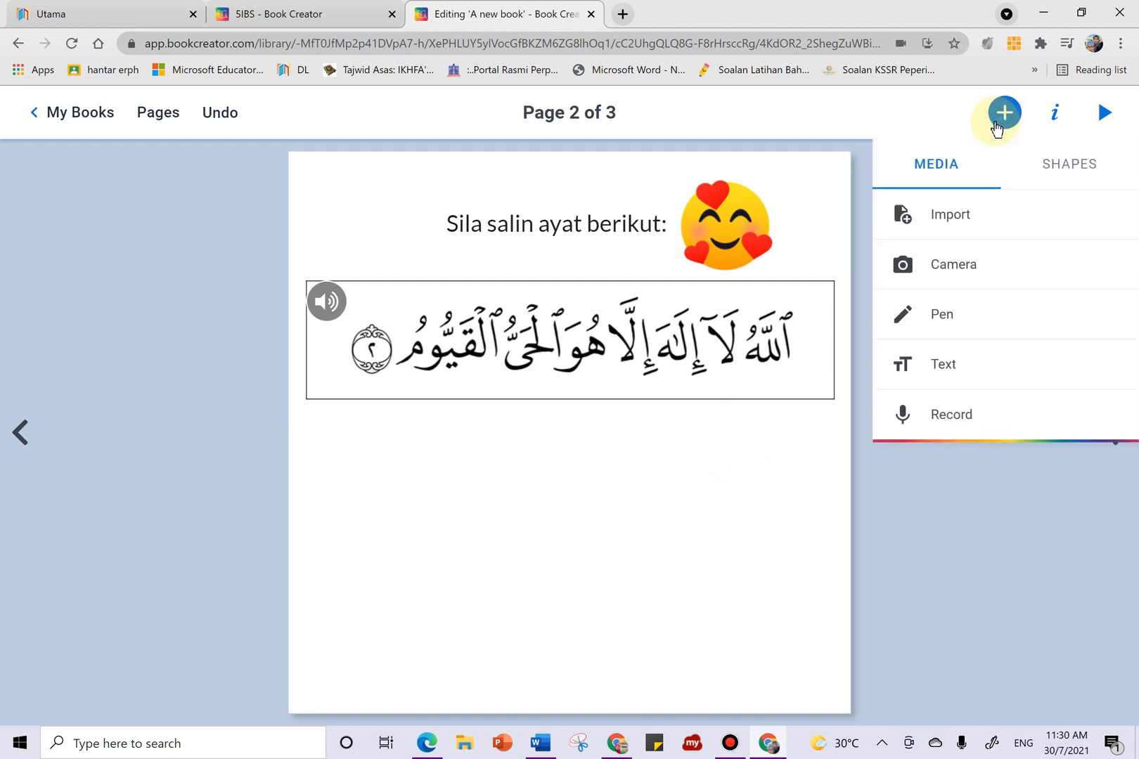
click(1070, 165)
click(914, 283)
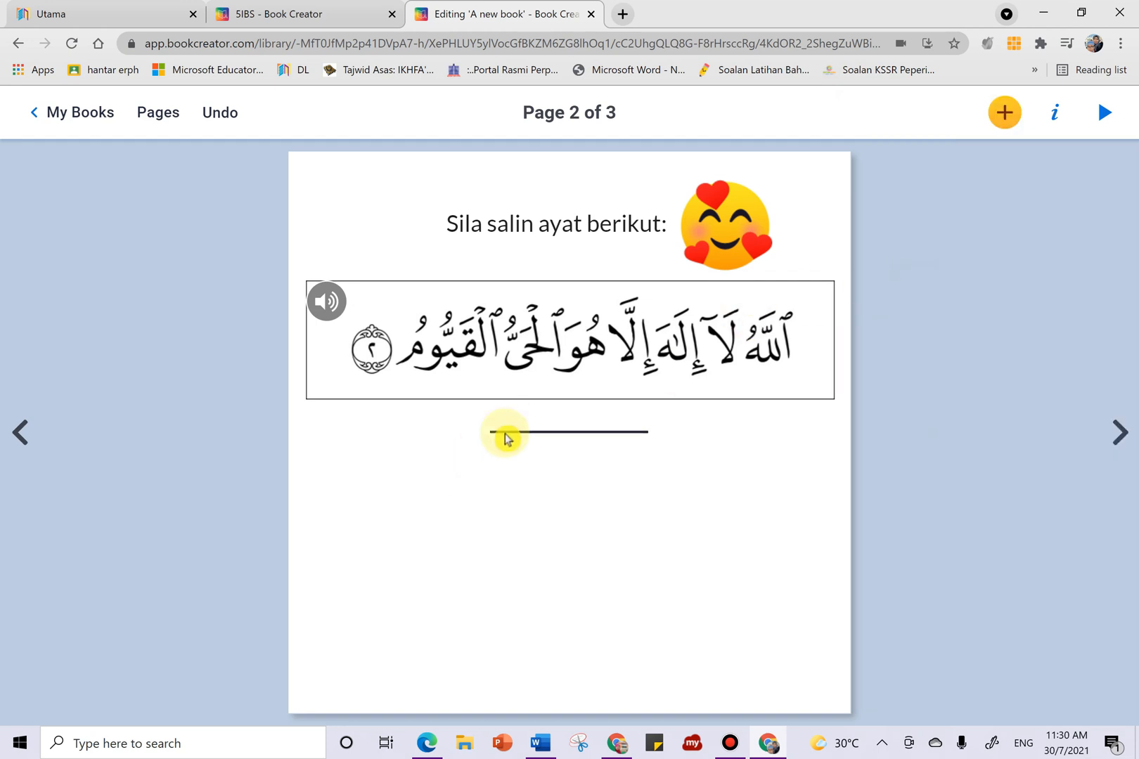
drag(516, 432, 338, 481)
drag(466, 474, 835, 464)
click(880, 544)
Add a thick solid right-pointing arrow and place it under the first words of the verse, inside the frame
click(999, 116)
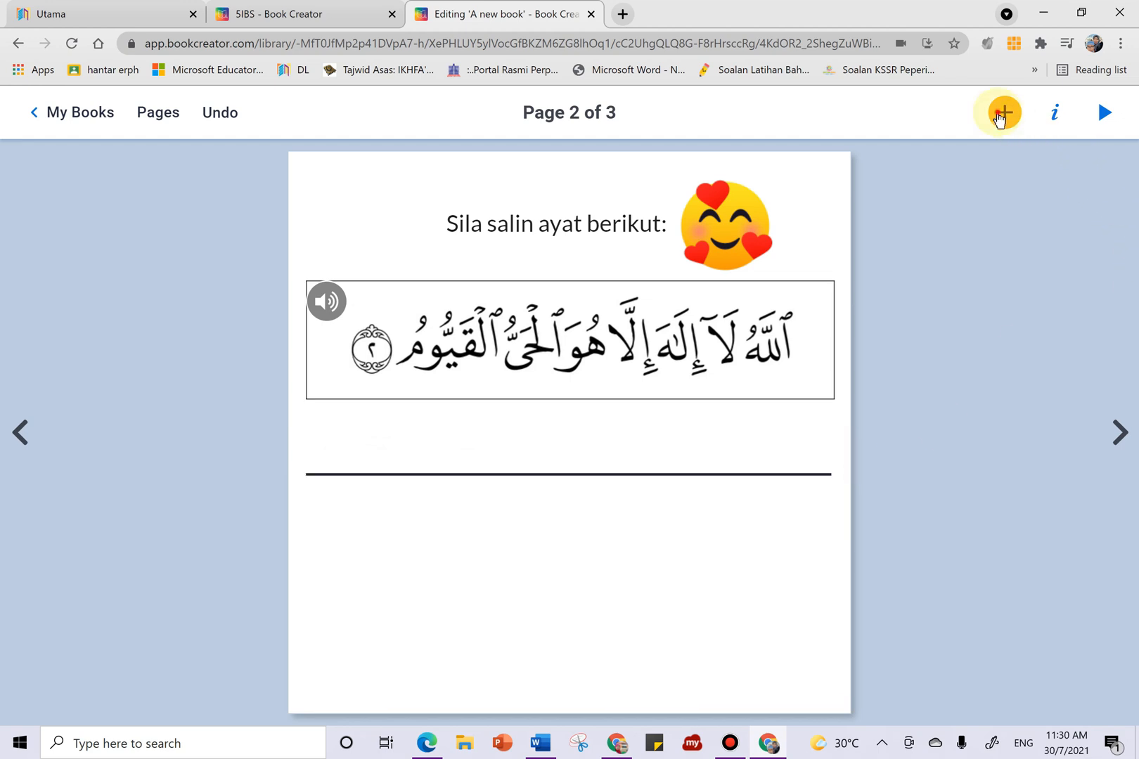
click(1047, 168)
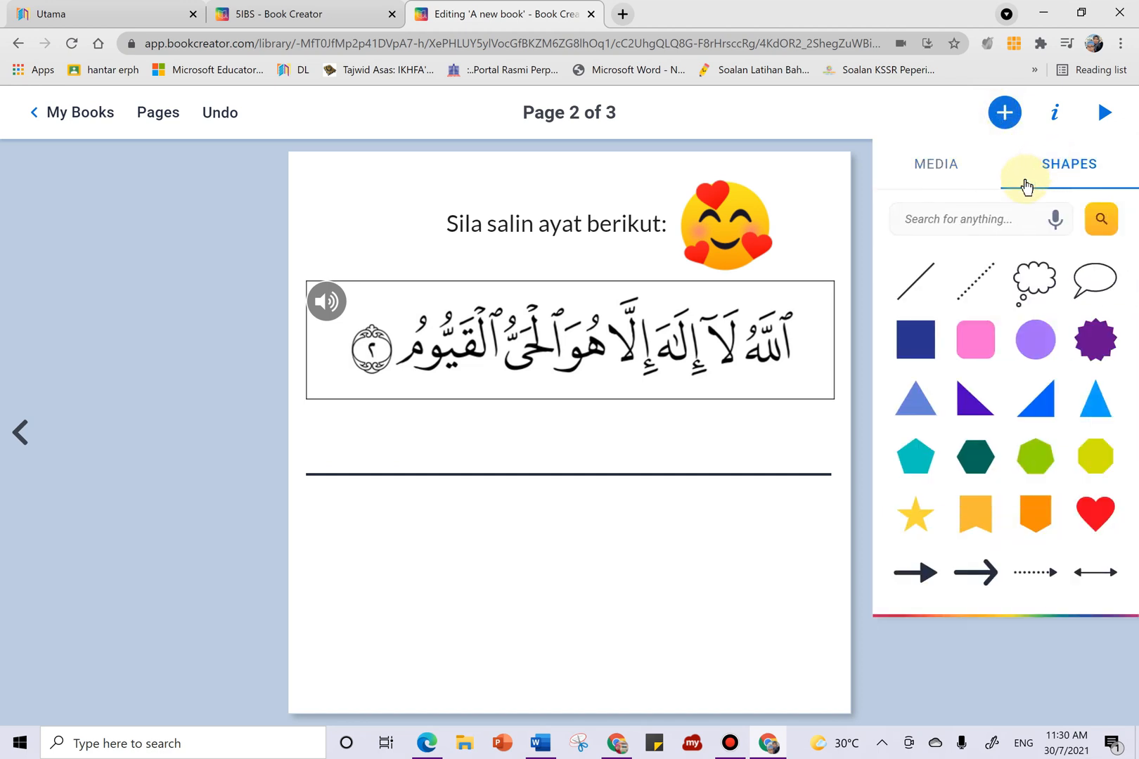
click(914, 571)
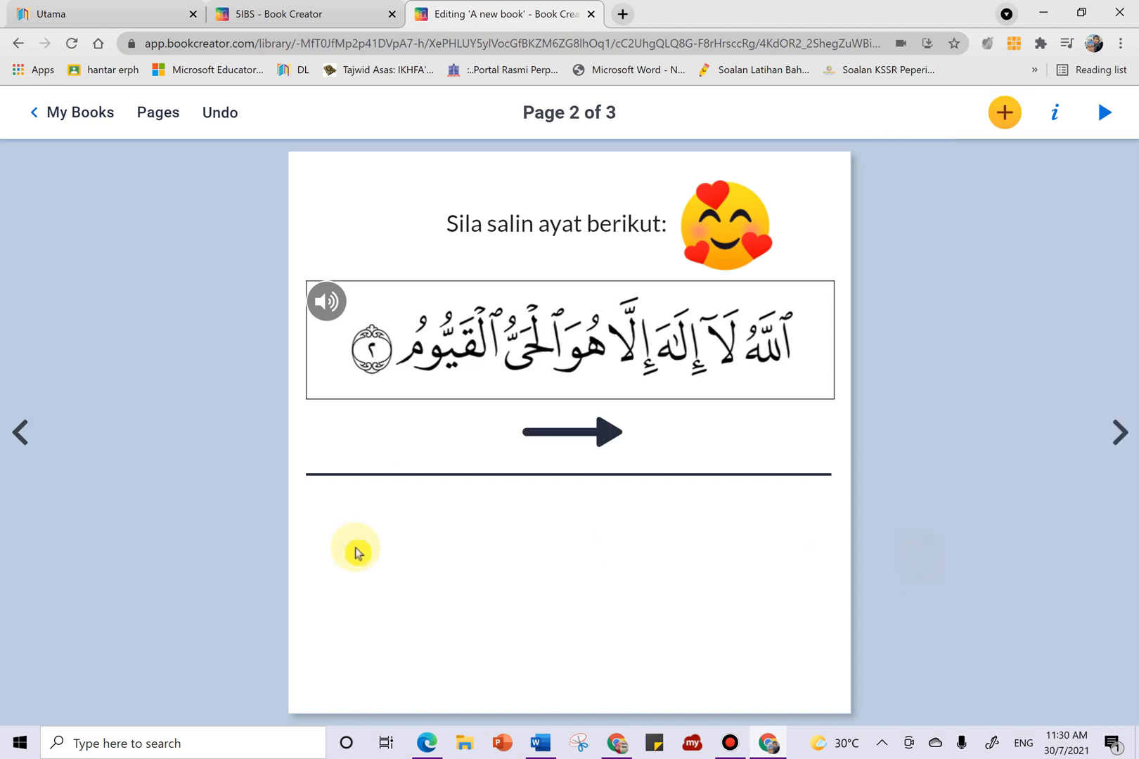
drag(584, 432, 738, 381)
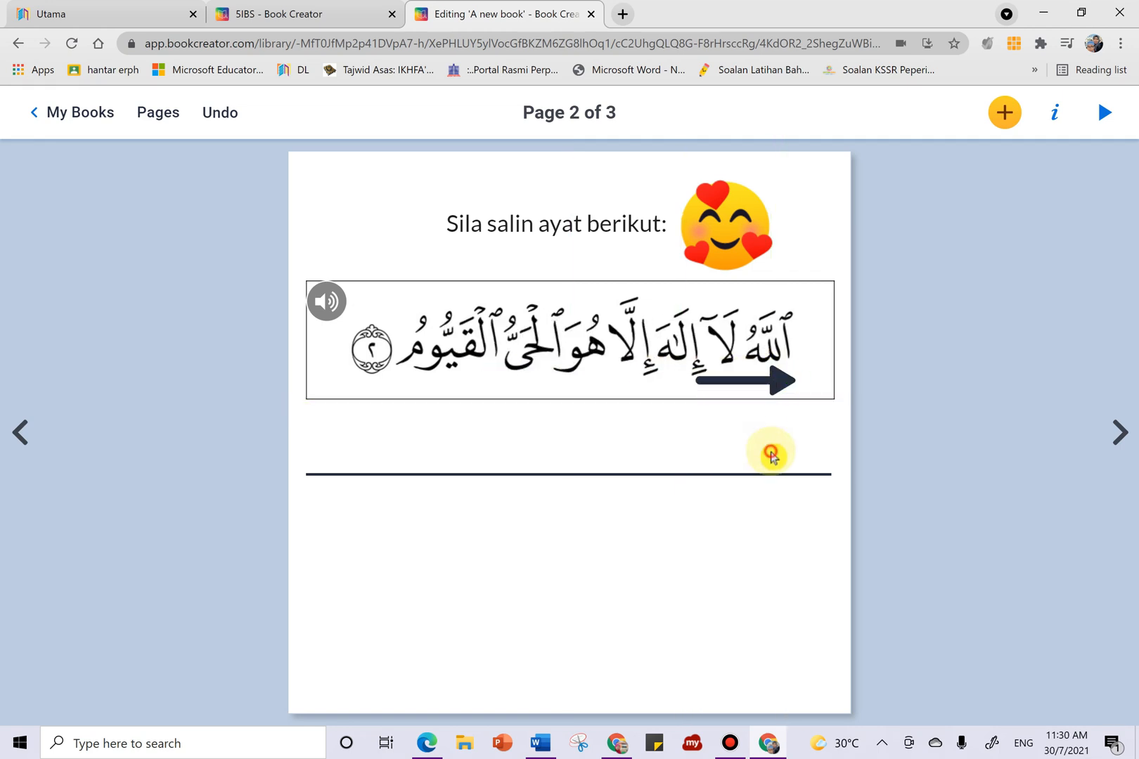
Add a cloud-shaped thought bubble over the emoji and move it to the back, behind the emoji and instruction text
click(1004, 112)
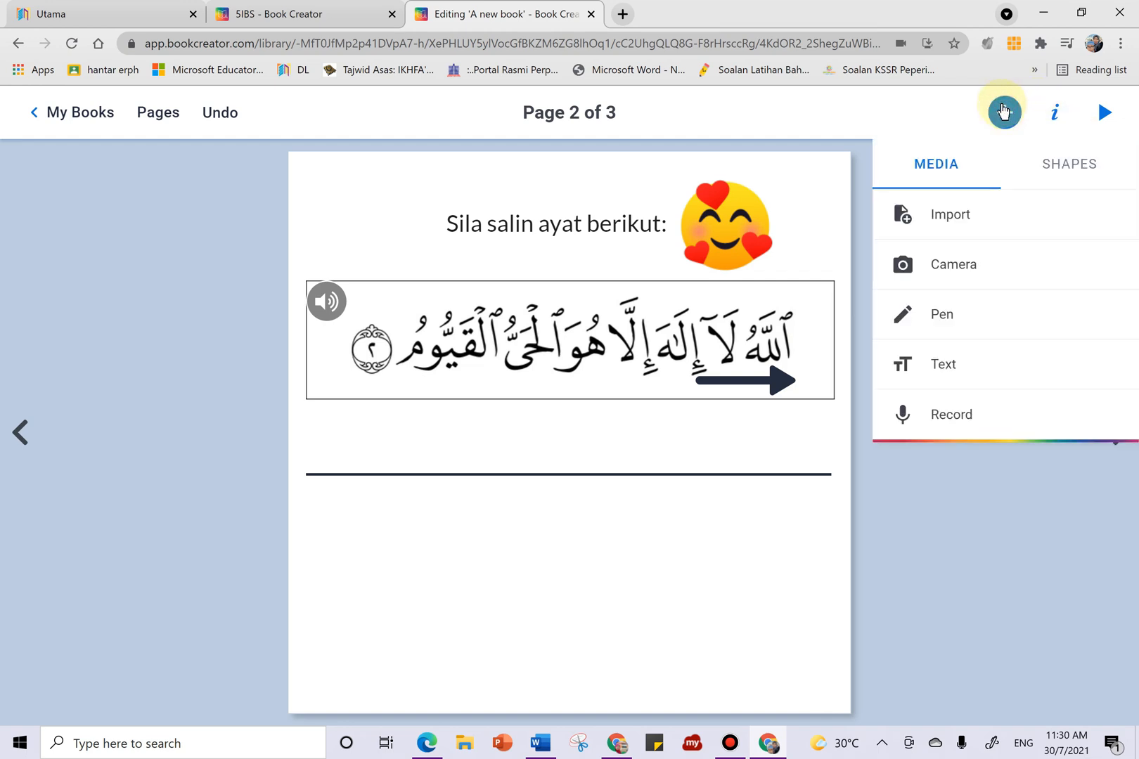
click(1058, 166)
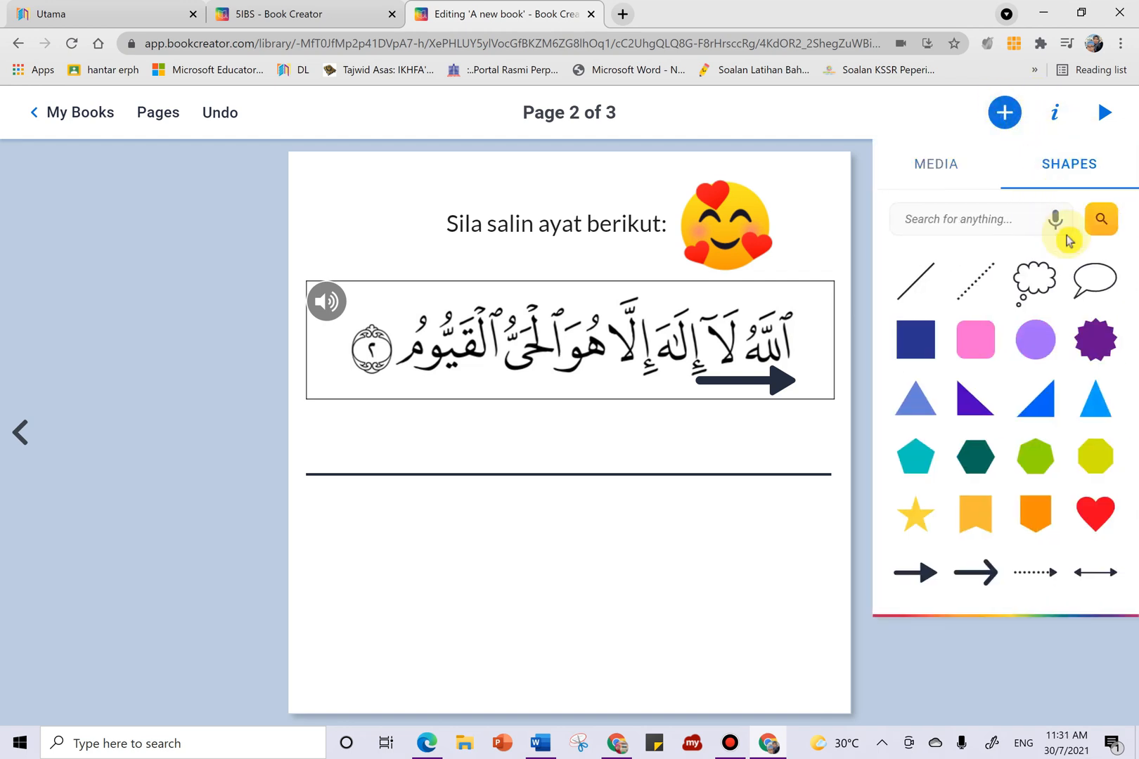
click(1035, 278)
drag(583, 410, 739, 220)
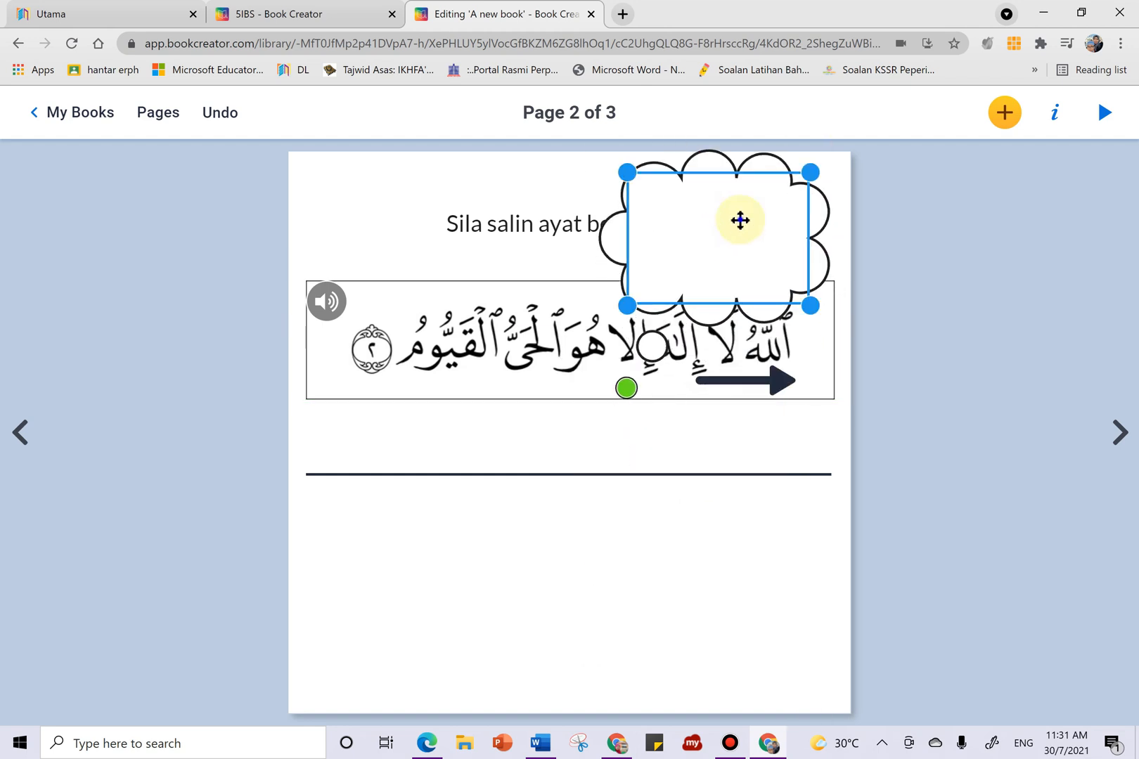
right_click(740, 221)
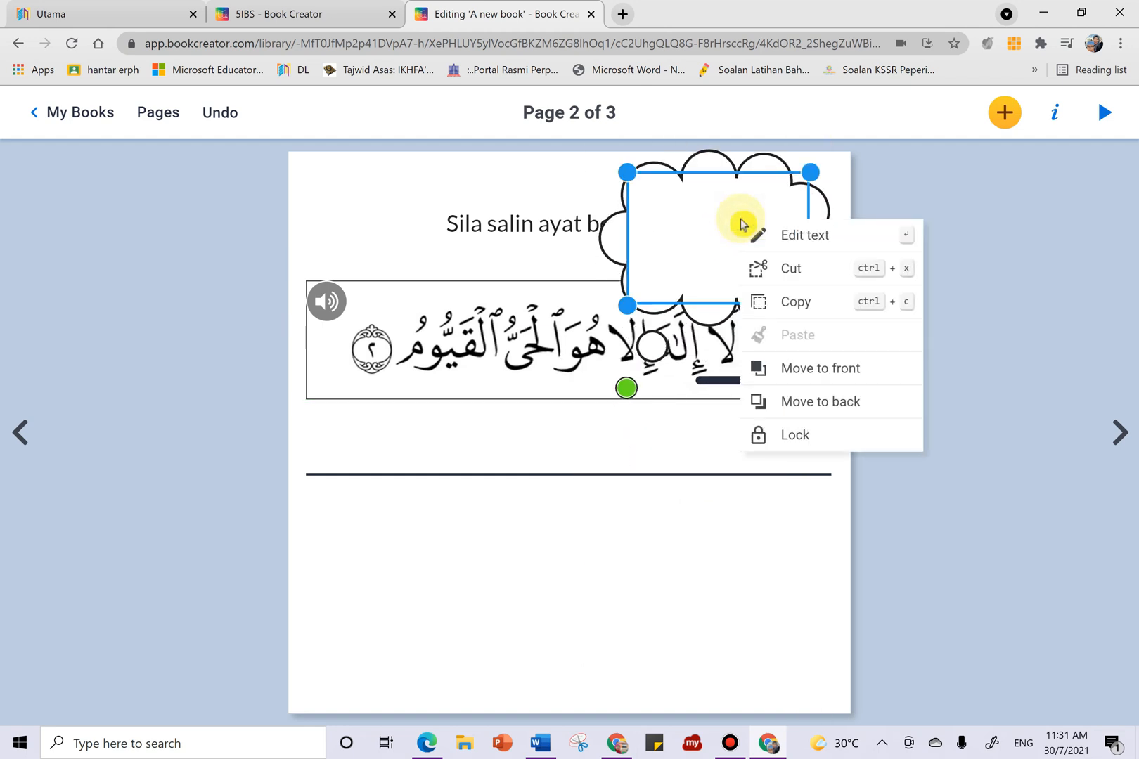
click(813, 400)
click(908, 263)
click(806, 208)
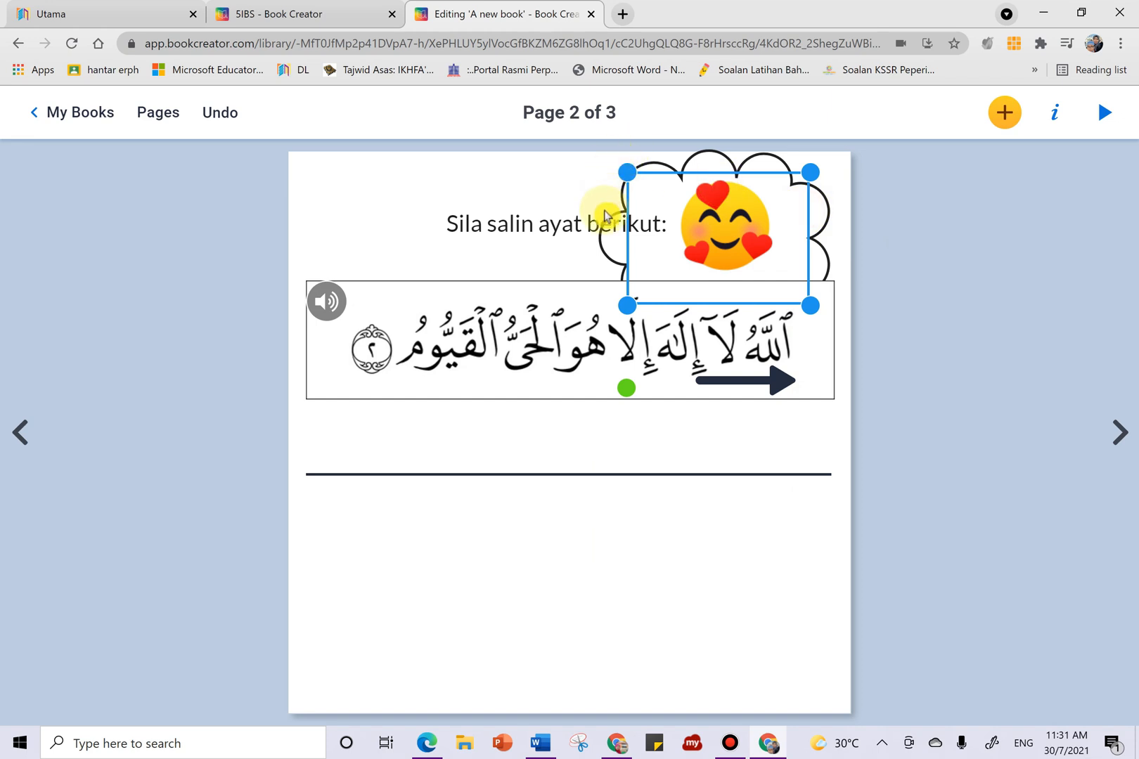
Move the verse frame down, away from the thought bubble, and shrink the bubble to fit around the centred emoji
click(615, 230)
click(689, 175)
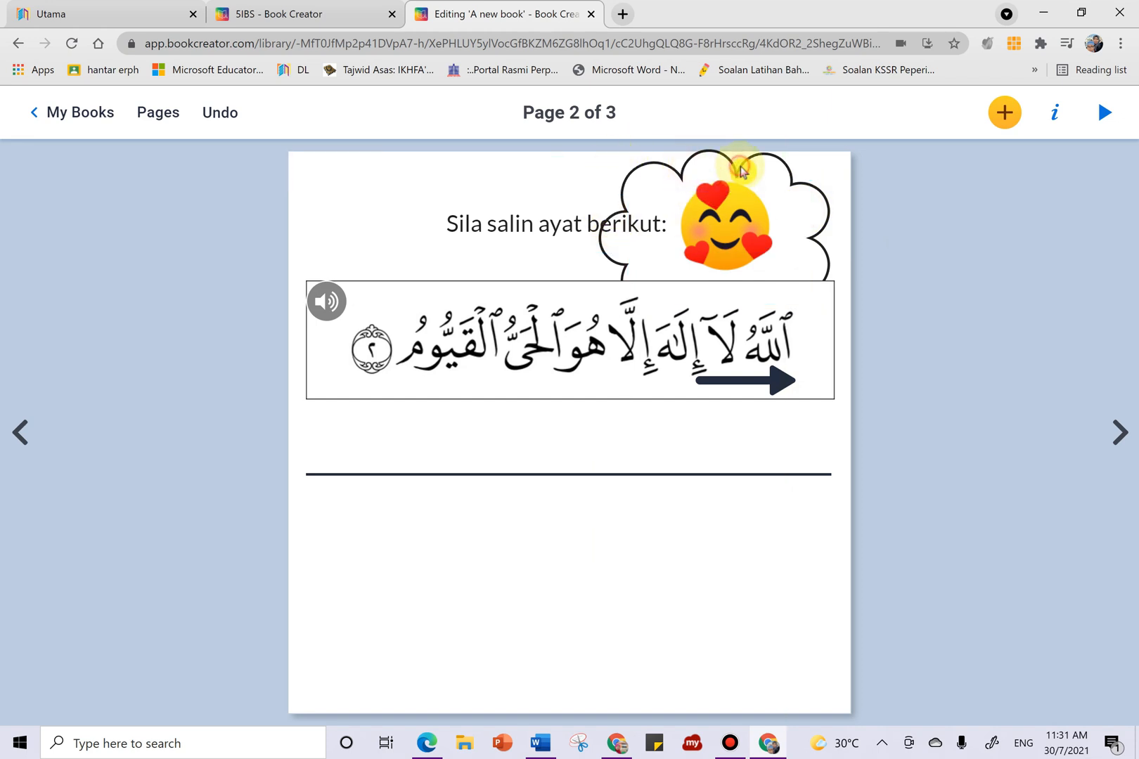
drag(775, 285, 775, 343)
click(766, 274)
drag(771, 271, 793, 297)
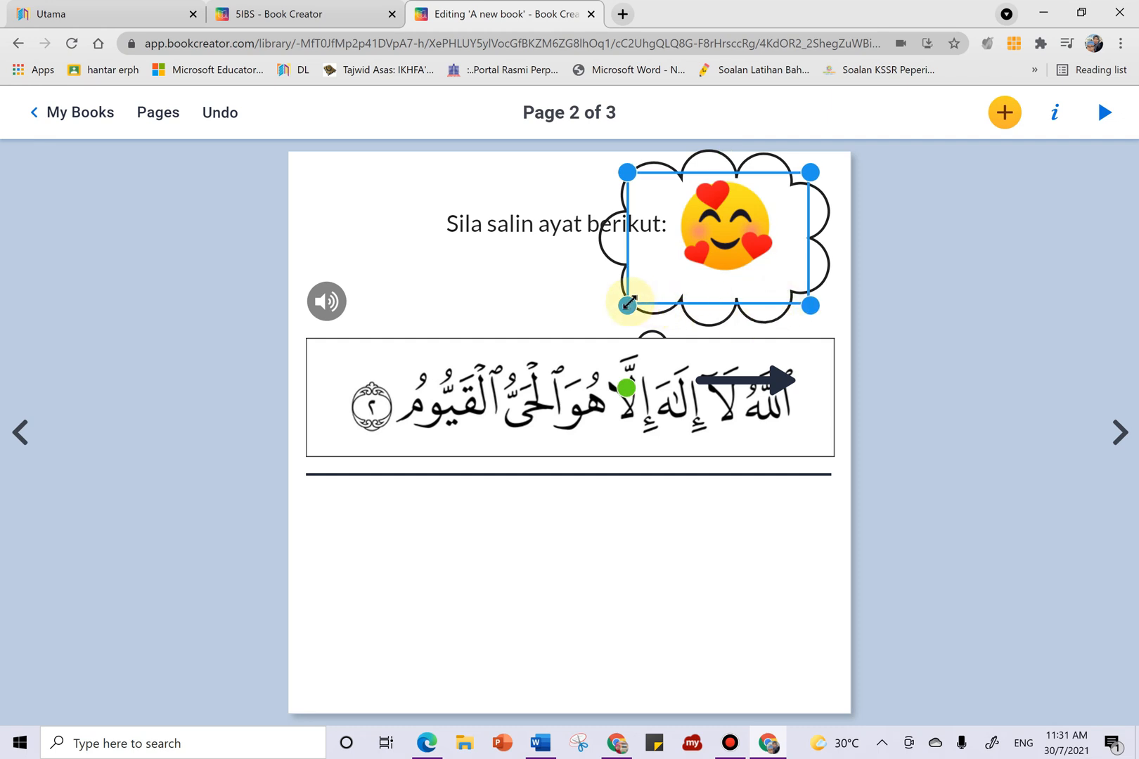
drag(625, 300, 675, 280)
drag(732, 227, 752, 227)
Shift the instruction text and verse frame clear of the thought bubble, and pull the bubble's tail in just above the frame
drag(585, 223, 531, 253)
drag(691, 368, 691, 407)
click(692, 330)
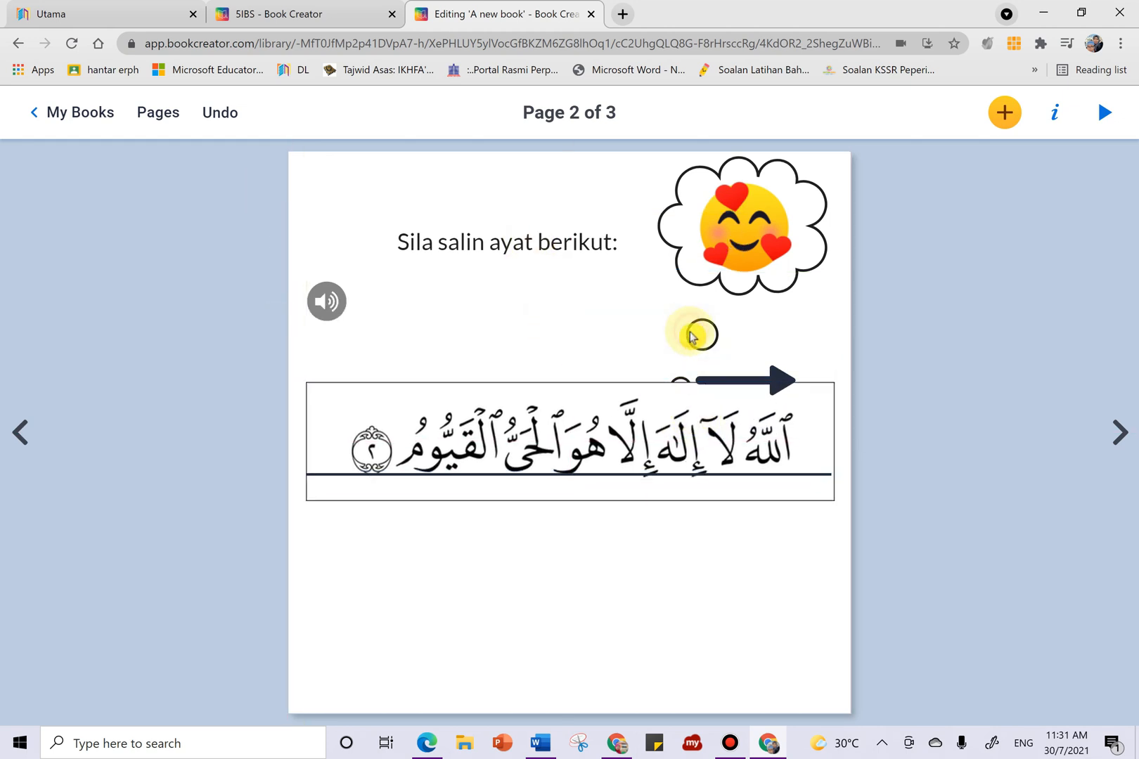
click(708, 276)
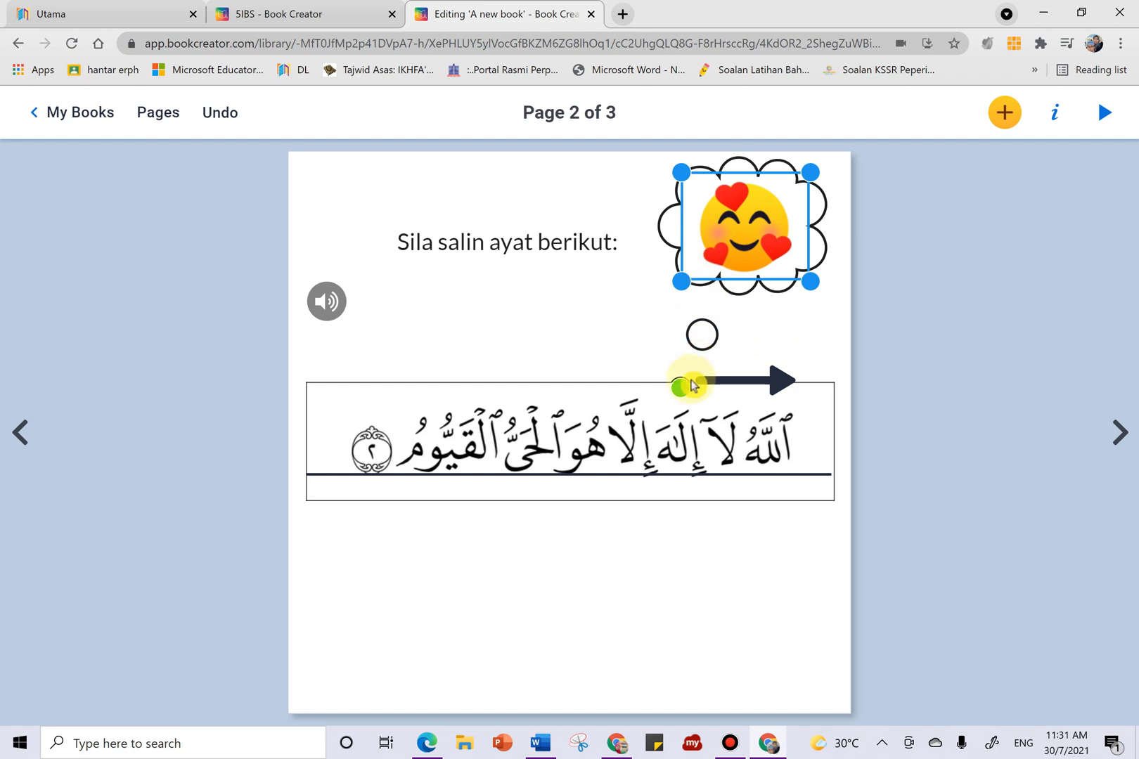
drag(682, 387, 663, 364)
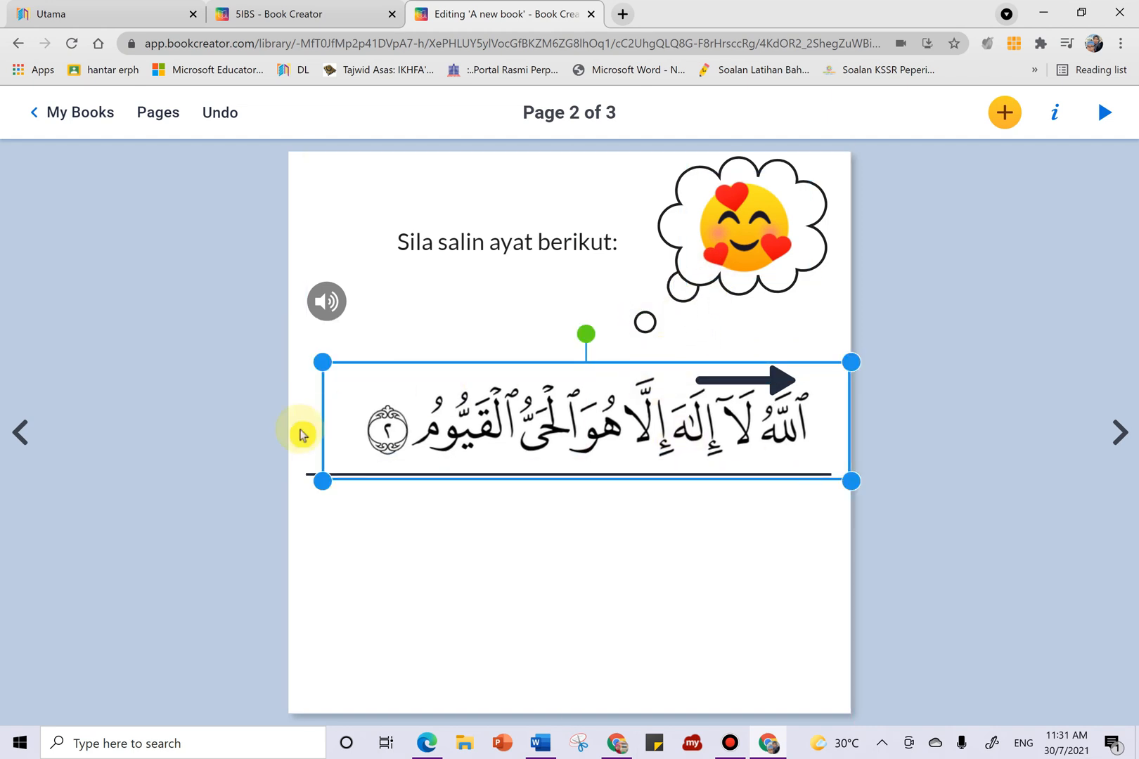
Move both ends of the writing line below the verse frame and place the sound icon in the frame's upper-left corner
click(308, 477)
drag(307, 477, 313, 554)
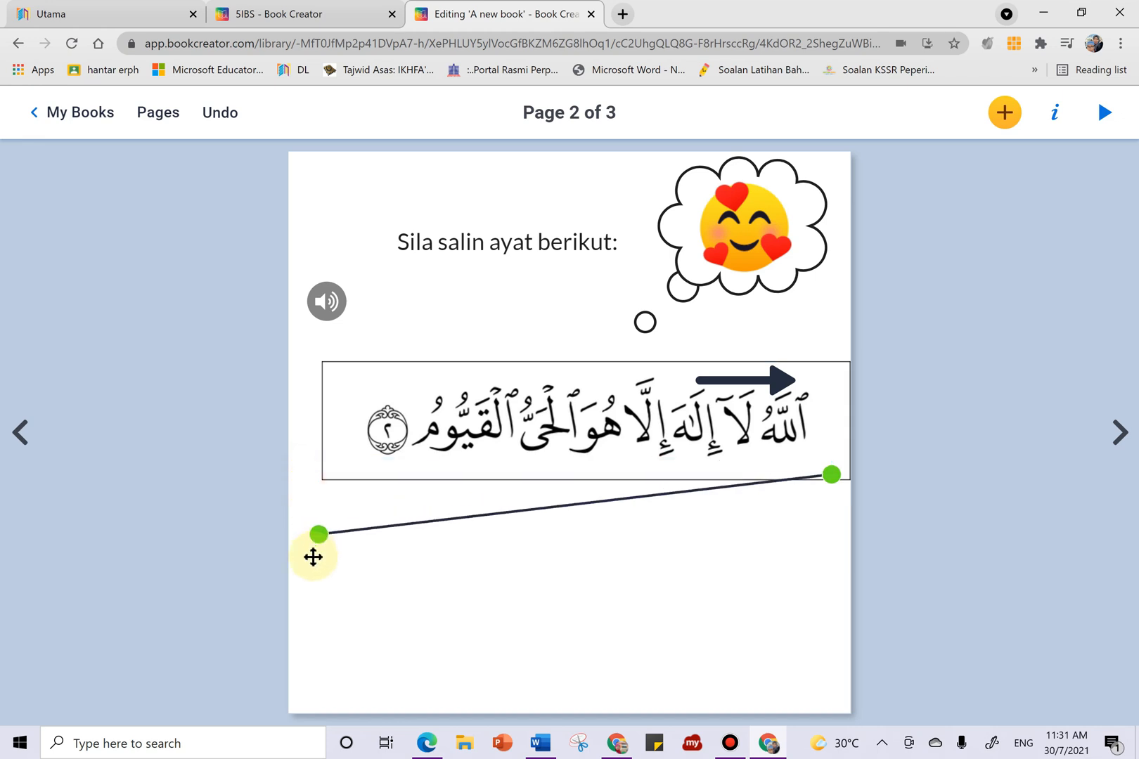
drag(830, 475, 831, 560)
drag(326, 298, 383, 416)
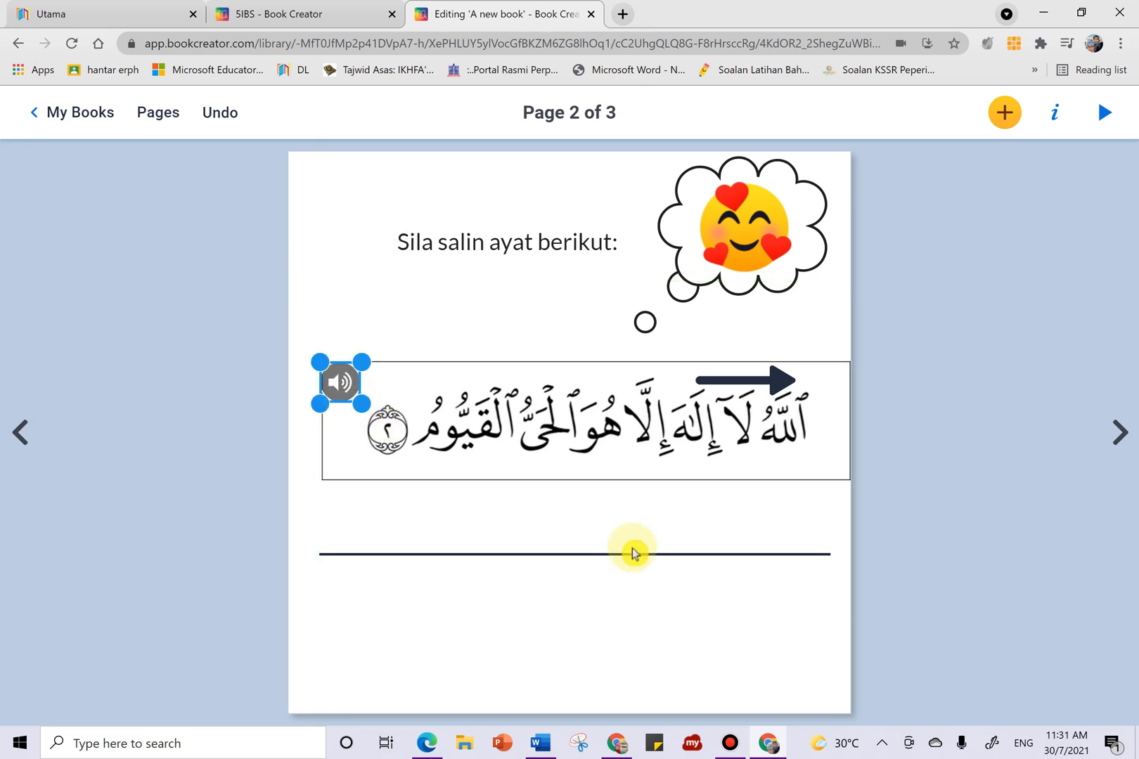
click(984, 556)
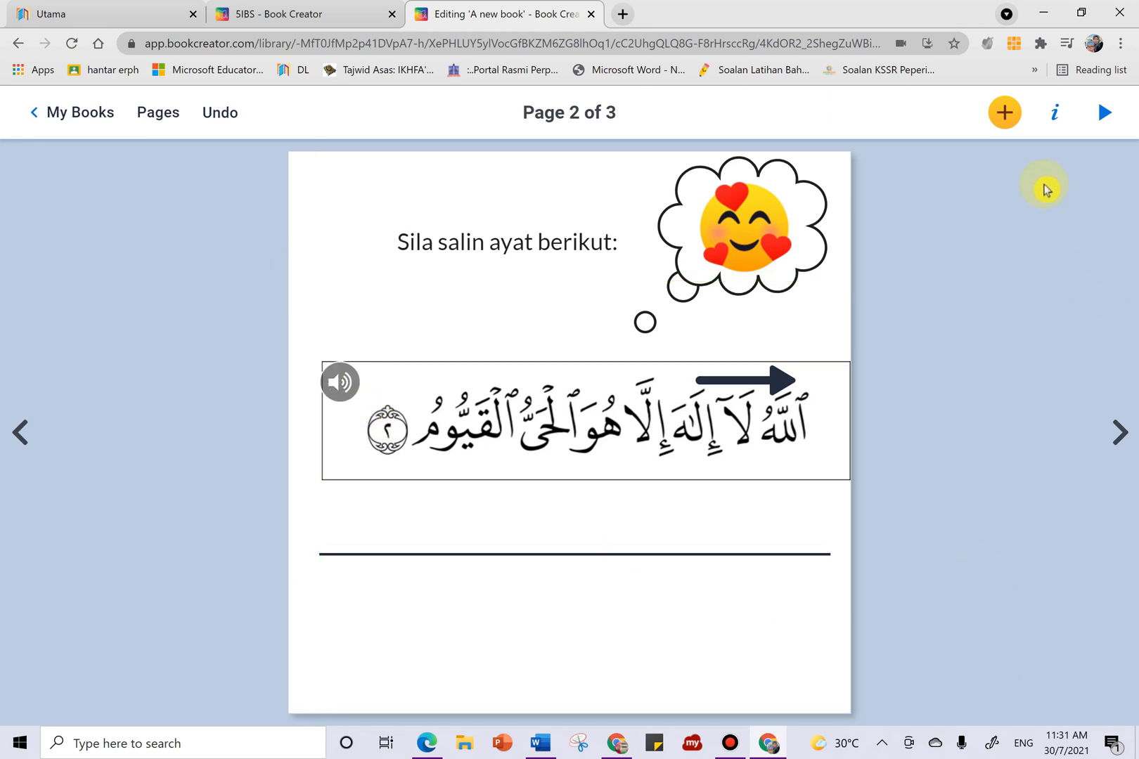
Apply the light green polka-dot pattern as the background of page 2
click(1004, 113)
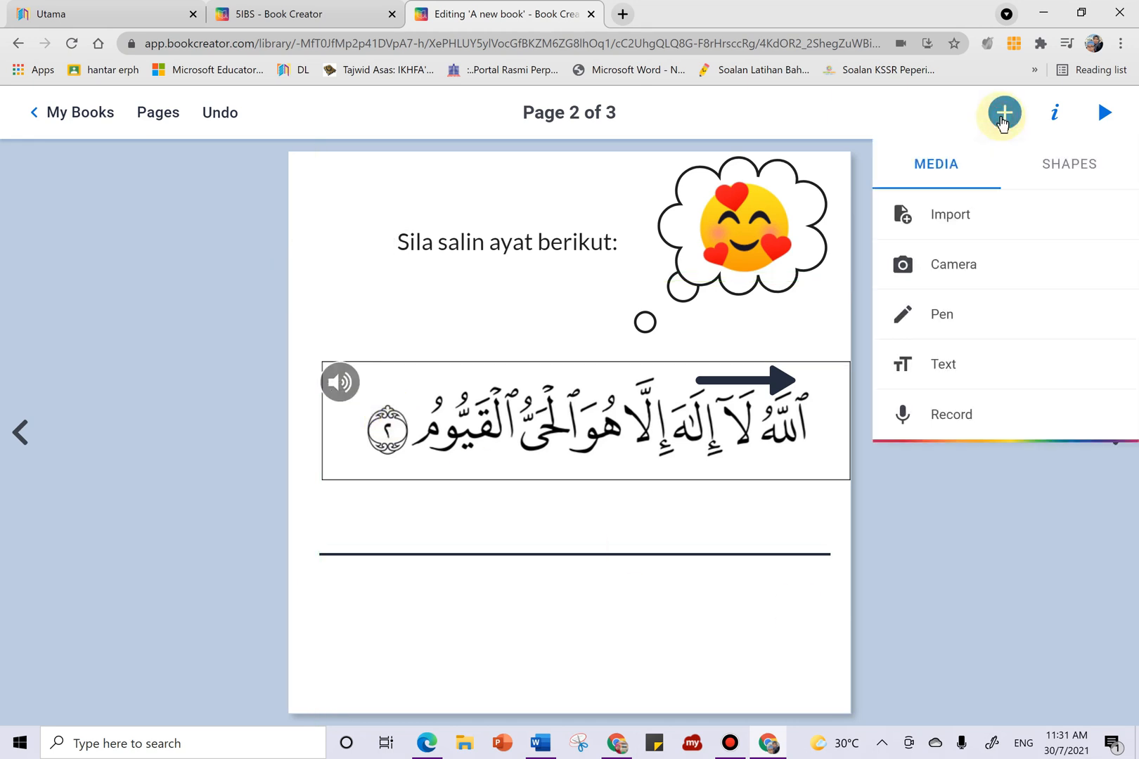
click(1046, 172)
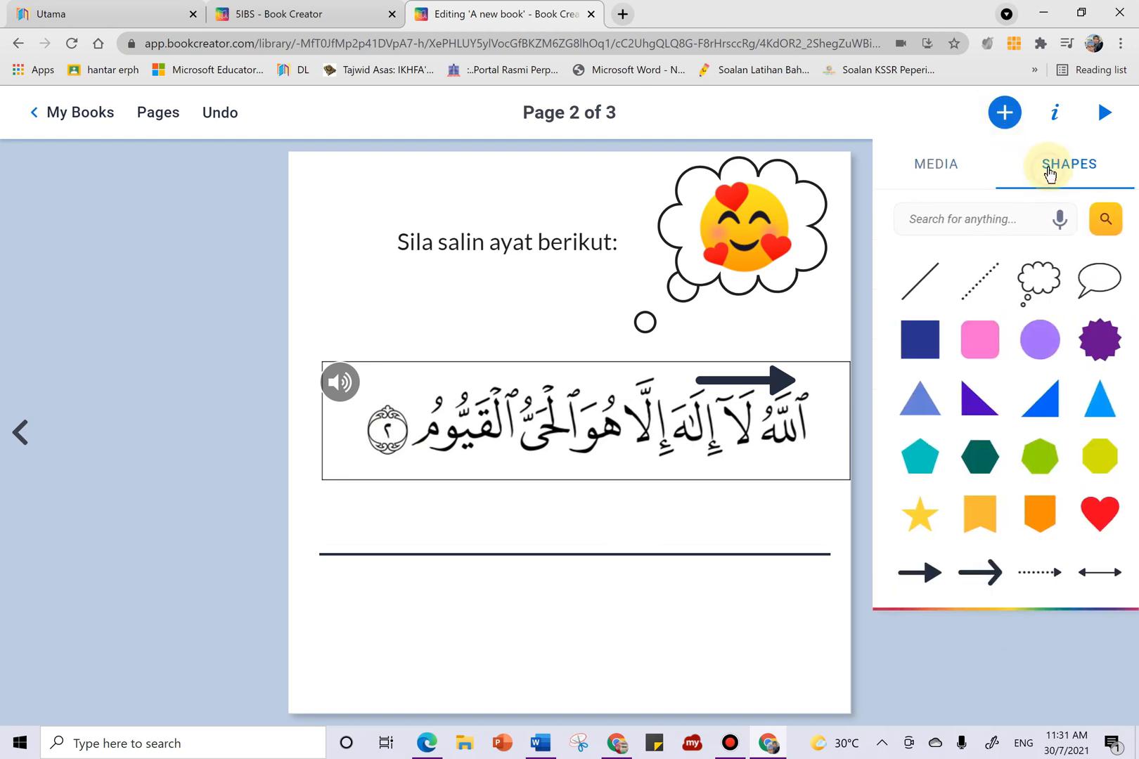
click(944, 162)
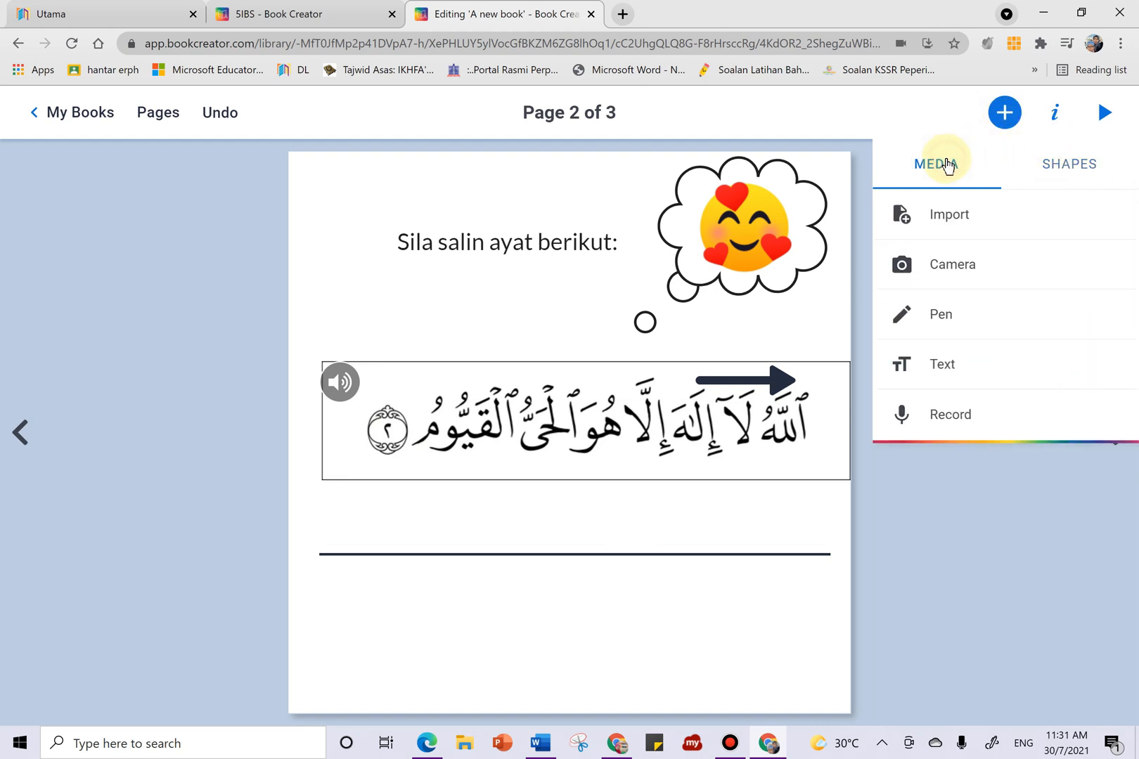
click(1054, 113)
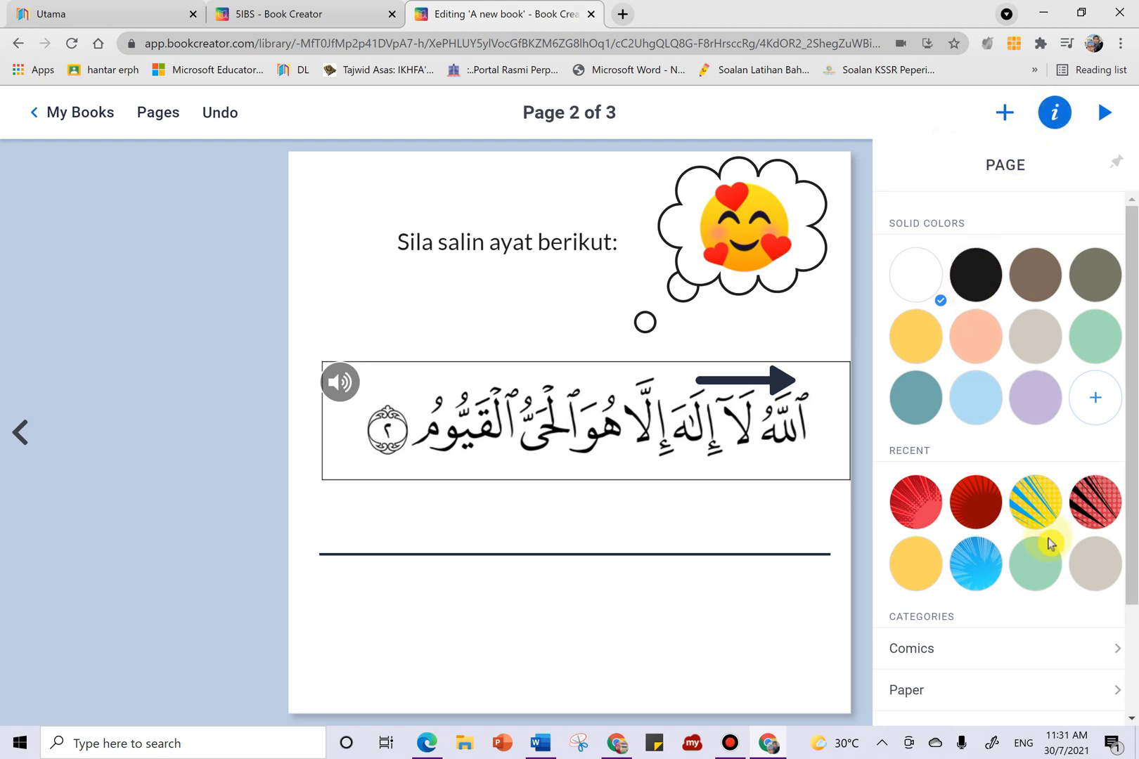
scroll(1050, 548, down, 2)
click(916, 629)
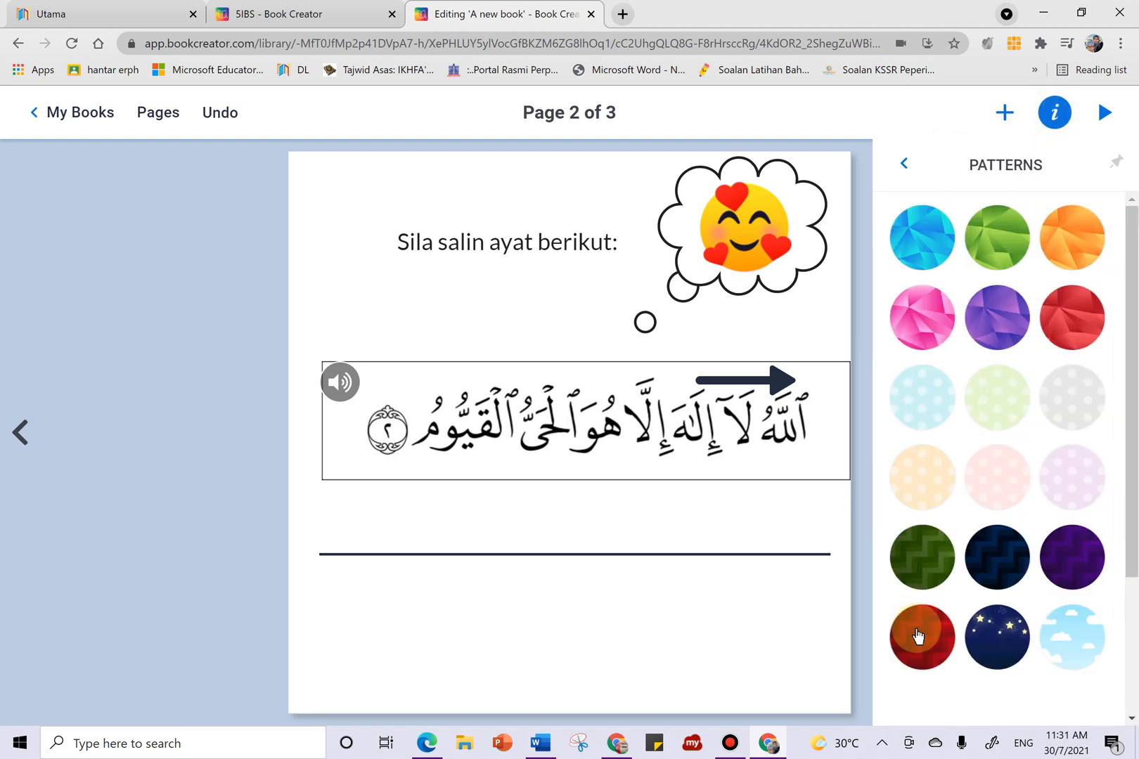
click(996, 401)
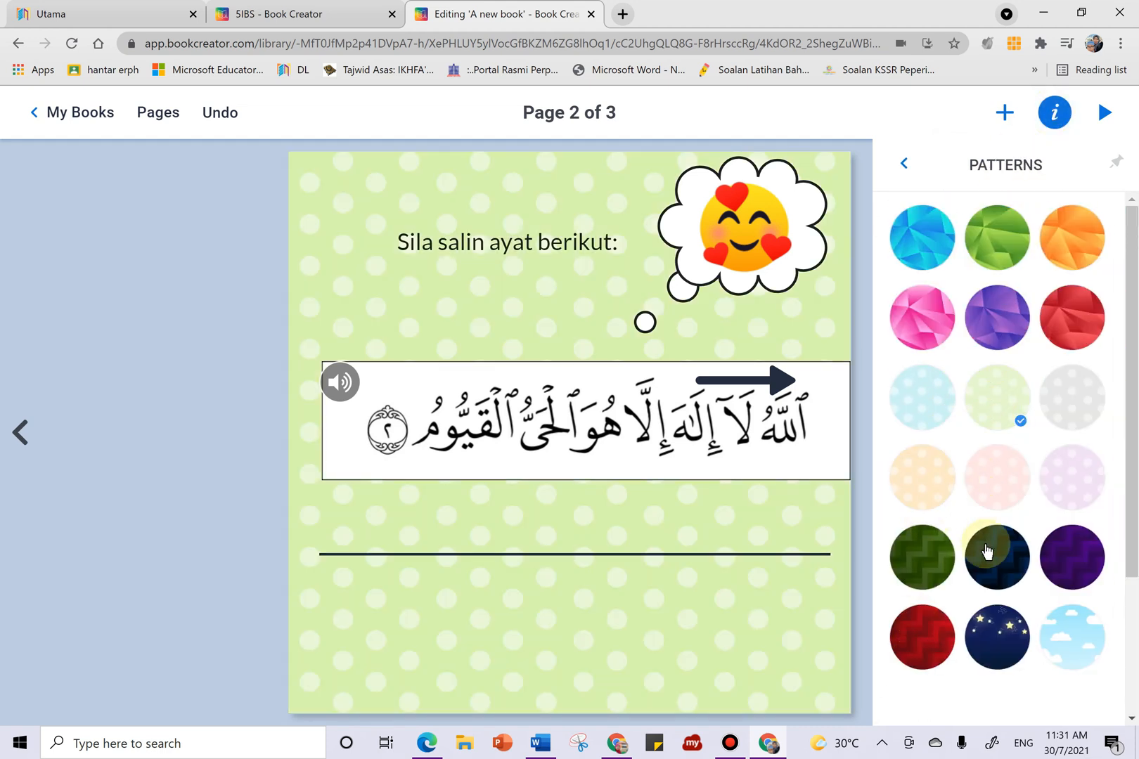
scroll(1101, 566, down, 3)
scroll(1100, 566, up, 3)
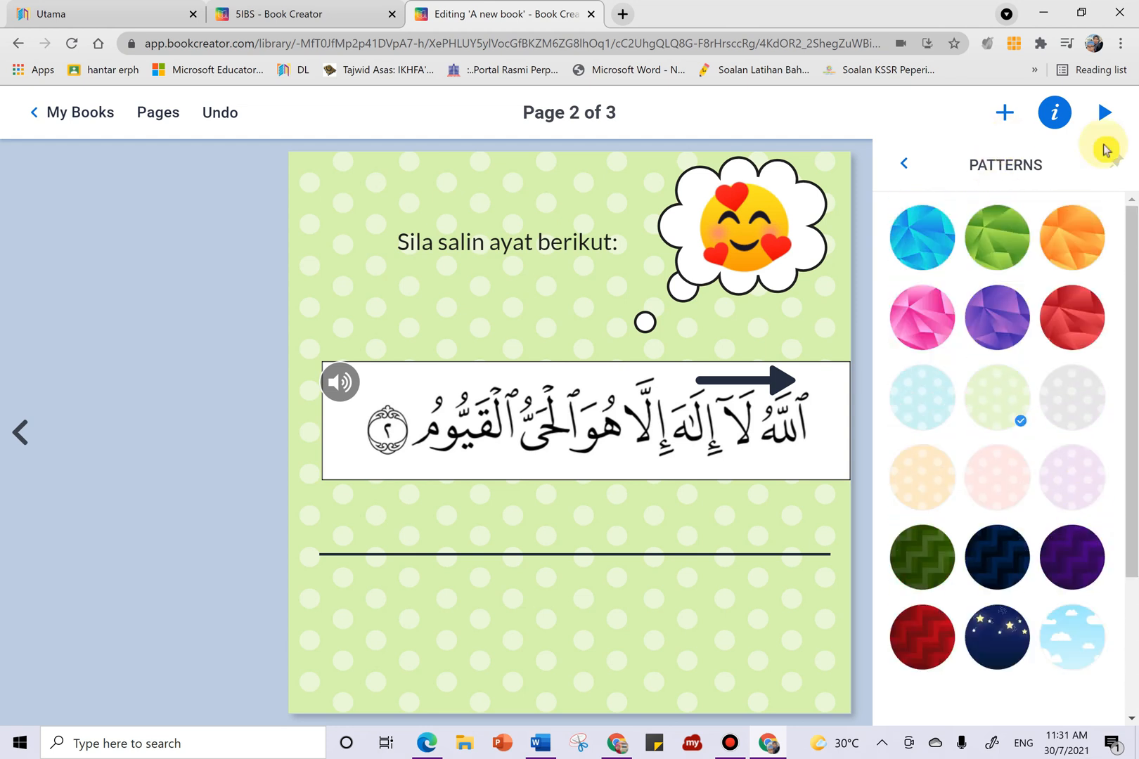
click(797, 204)
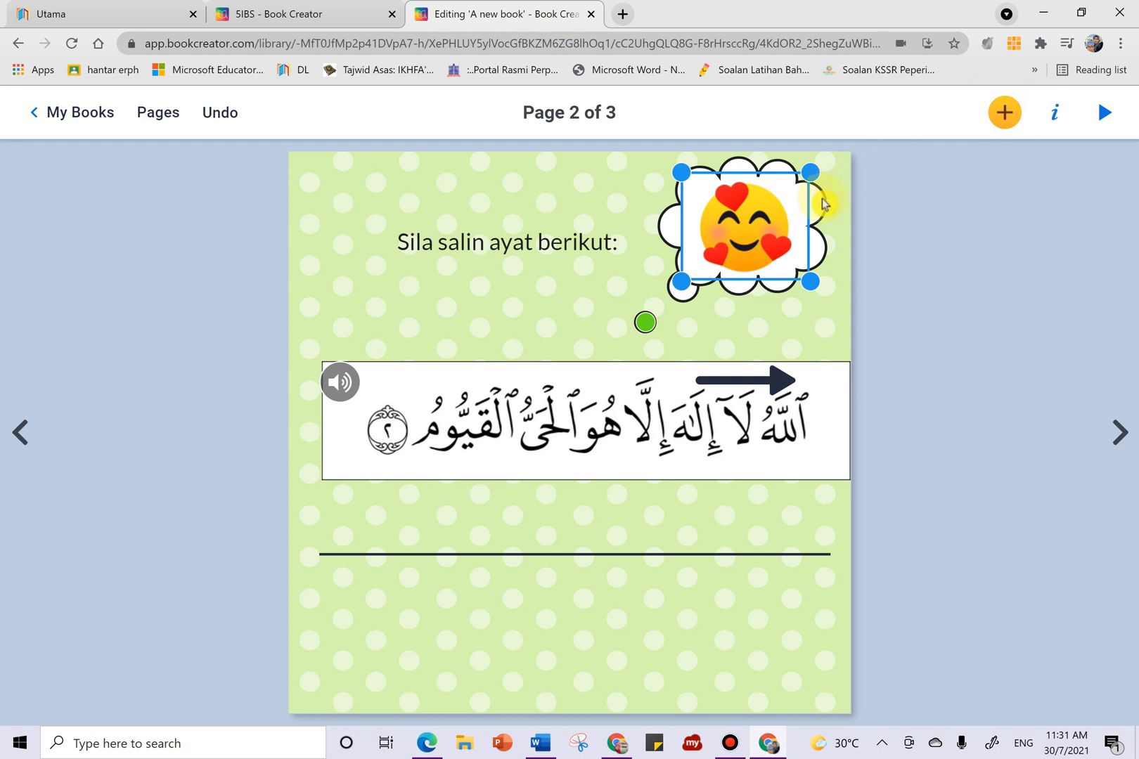
click(1048, 114)
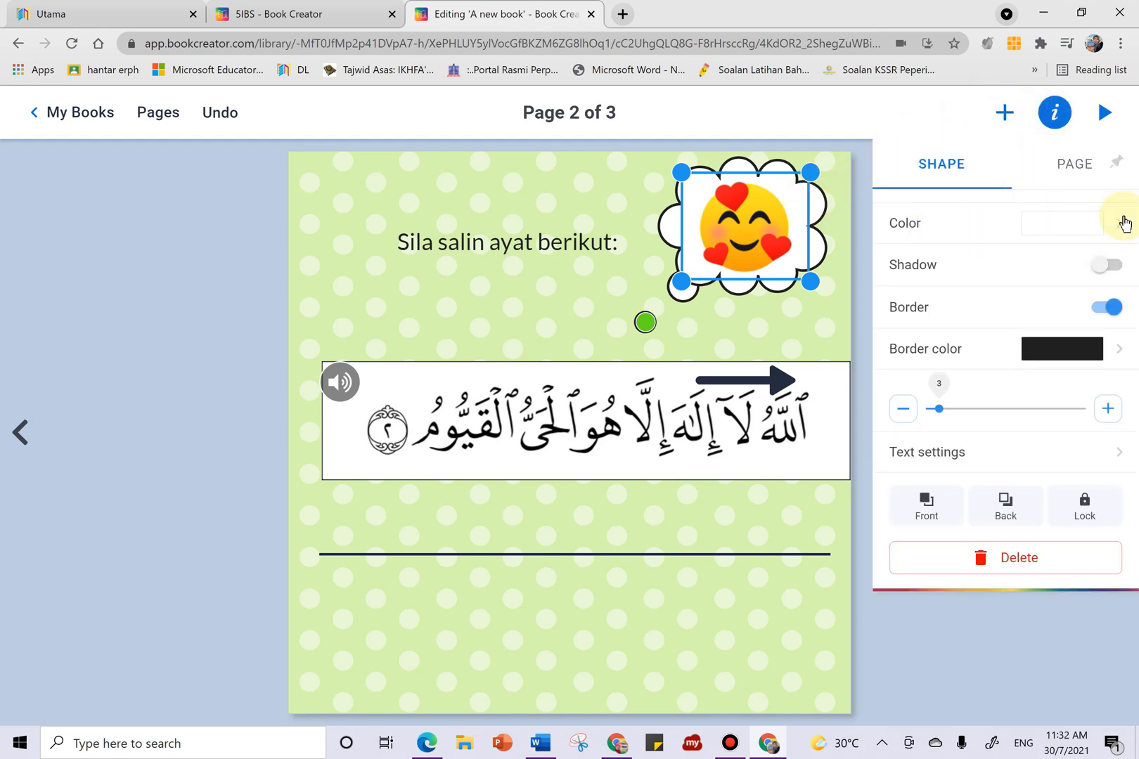
click(1040, 624)
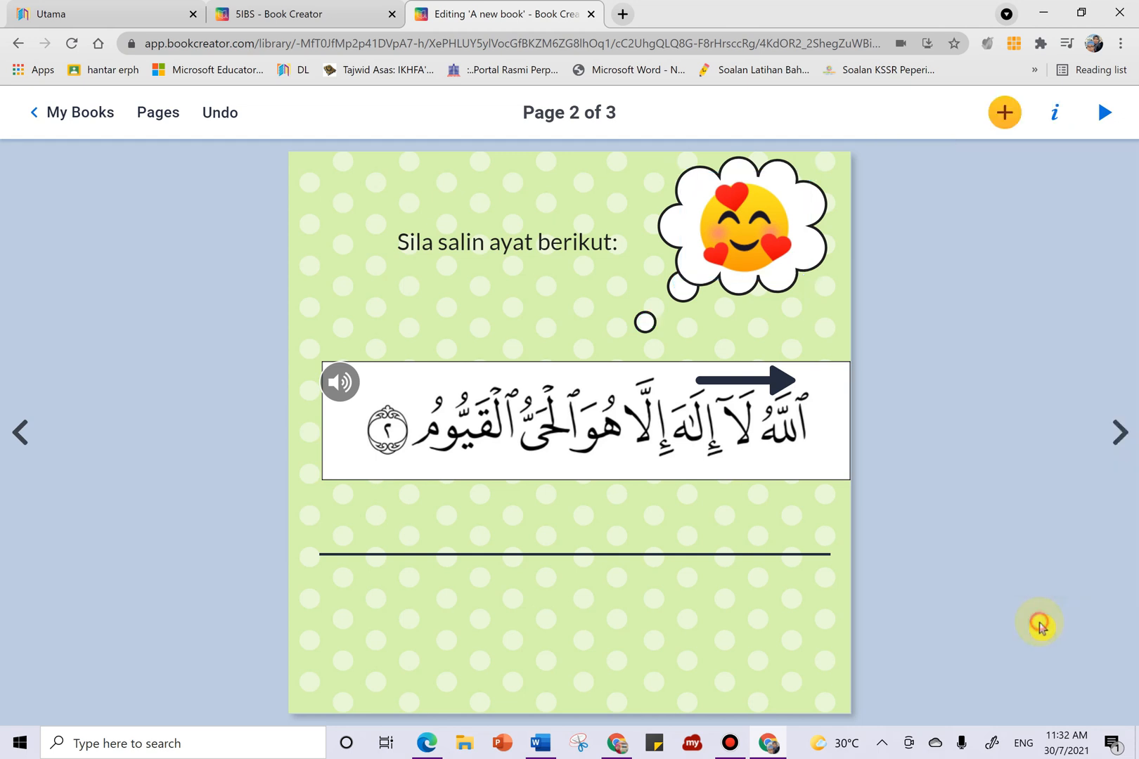
Go to page 3, add a text box reading "Selamat Belajar" and widen it
click(1119, 436)
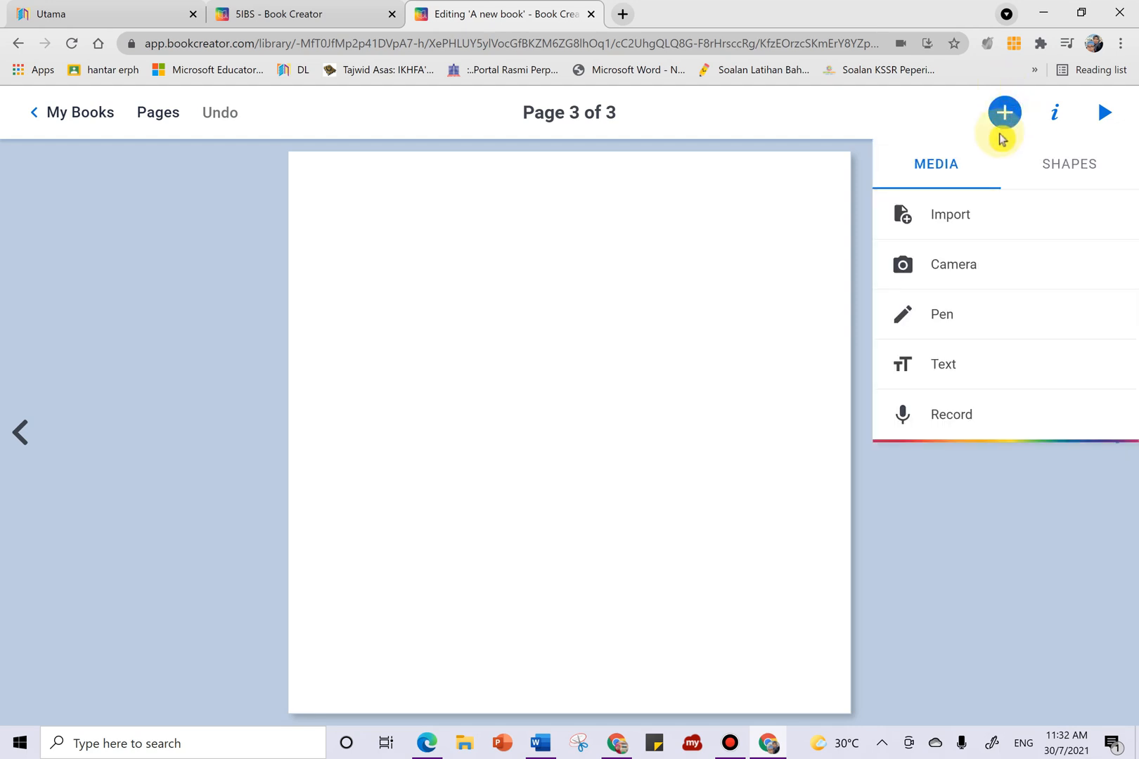
click(960, 367)
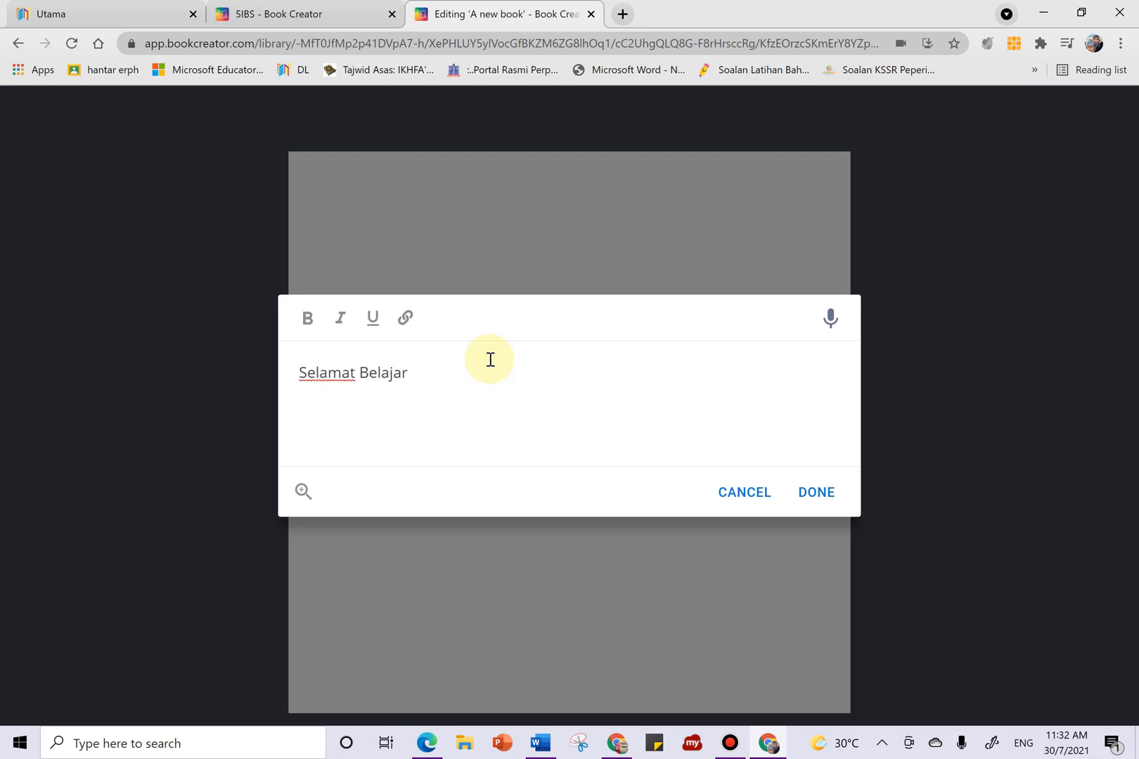
click(802, 491)
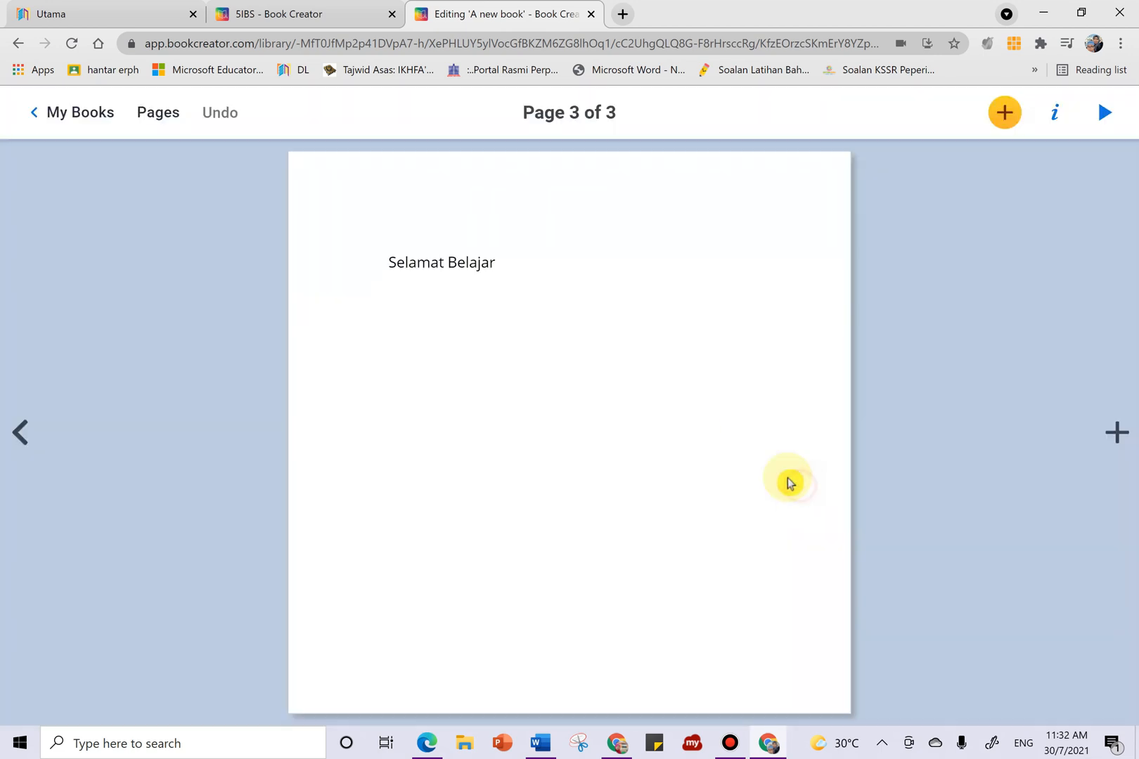
drag(585, 262, 699, 290)
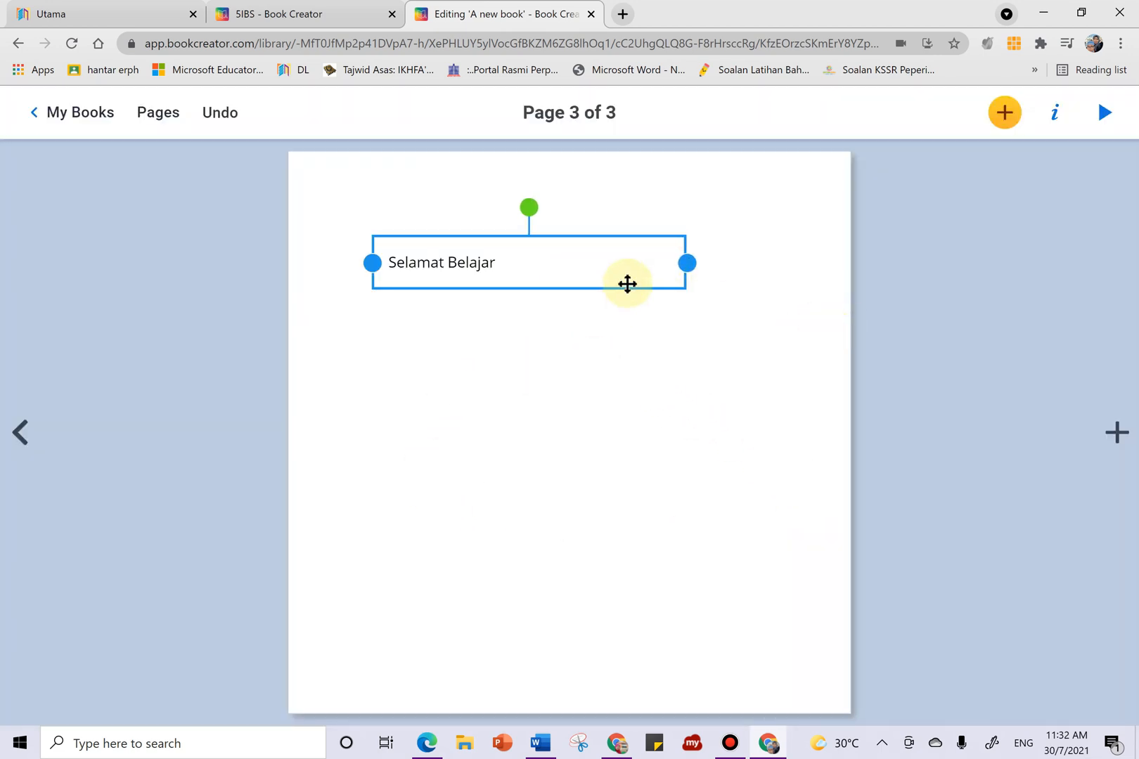
Format the "Selamat Belajar" text with font size 35 and centred alignment
click(602, 255)
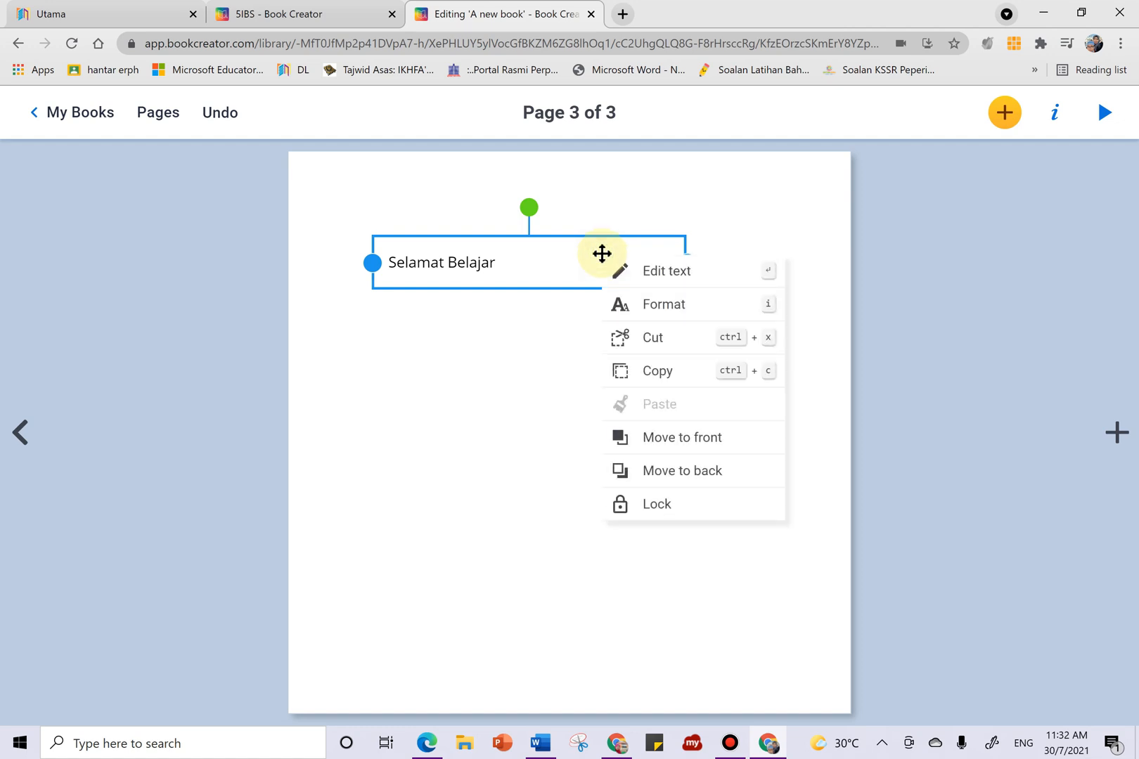
click(655, 303)
click(1107, 234)
click(1107, 236)
click(1107, 235)
click(1107, 235)
click(1106, 236)
click(1107, 235)
click(1106, 235)
click(1107, 236)
click(1107, 235)
click(1107, 235)
click(1108, 235)
click(1107, 235)
click(1107, 236)
click(1107, 236)
click(932, 278)
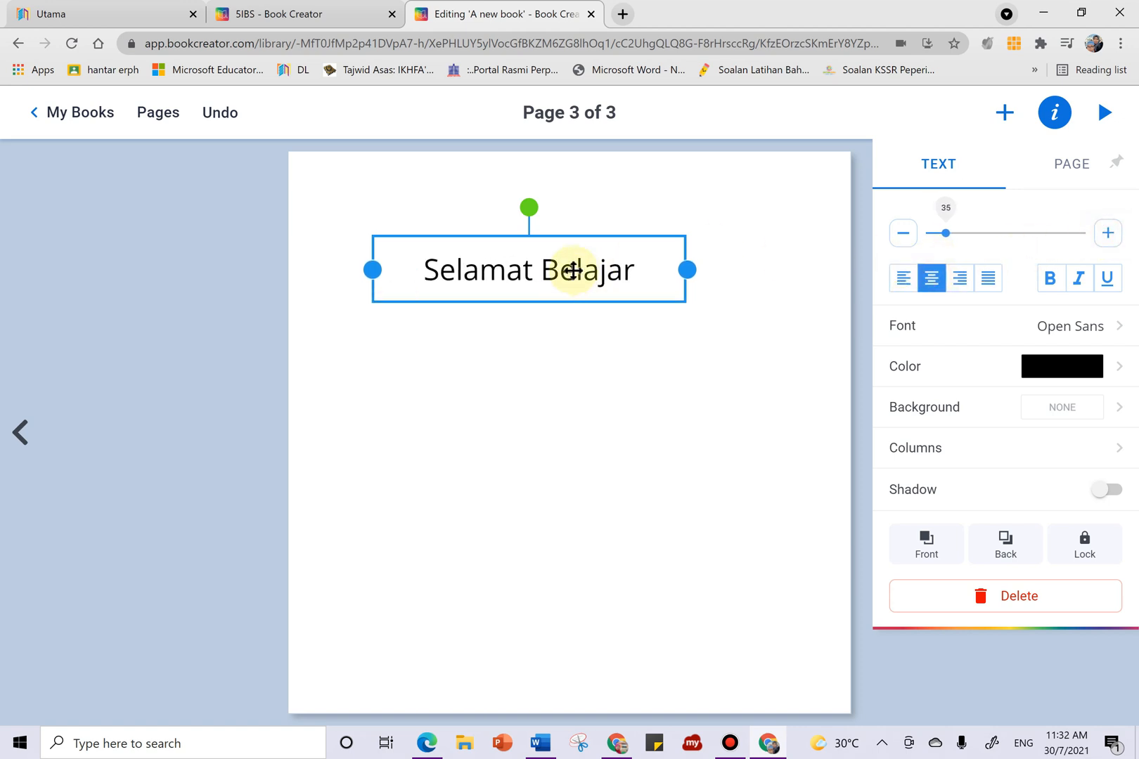
Turn on the shadow for the "Selamat Belajar" text
click(1056, 116)
click(1056, 116)
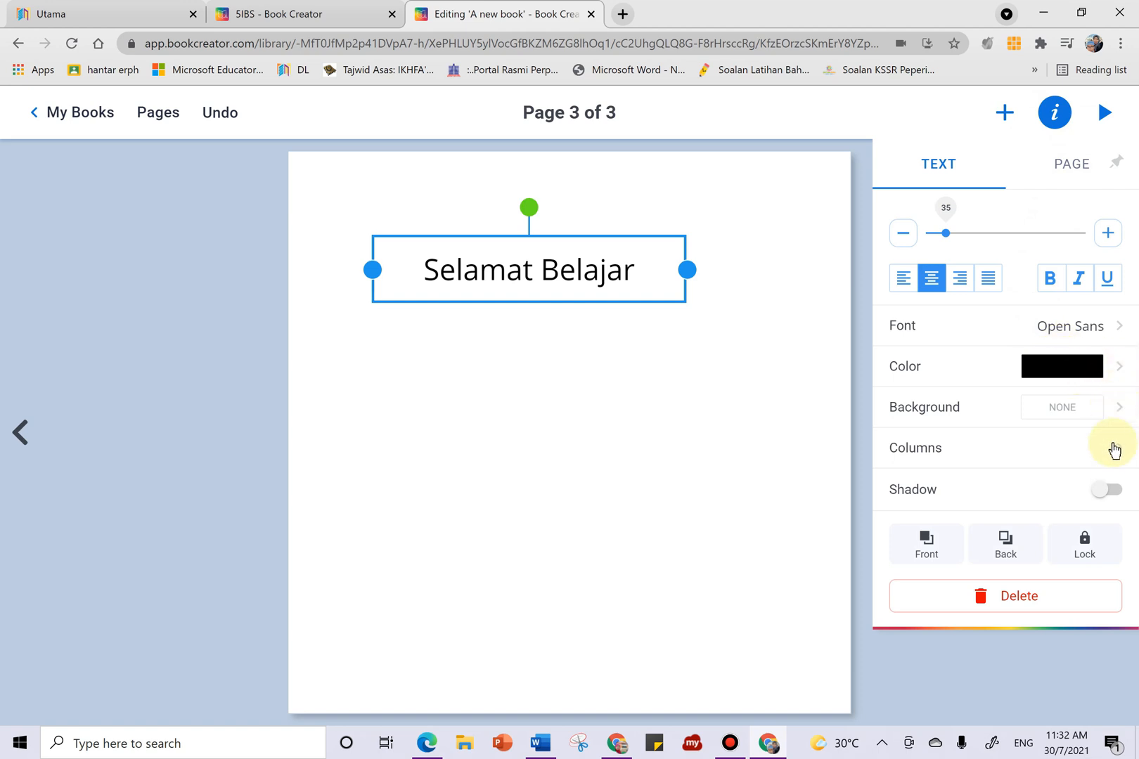
click(1113, 490)
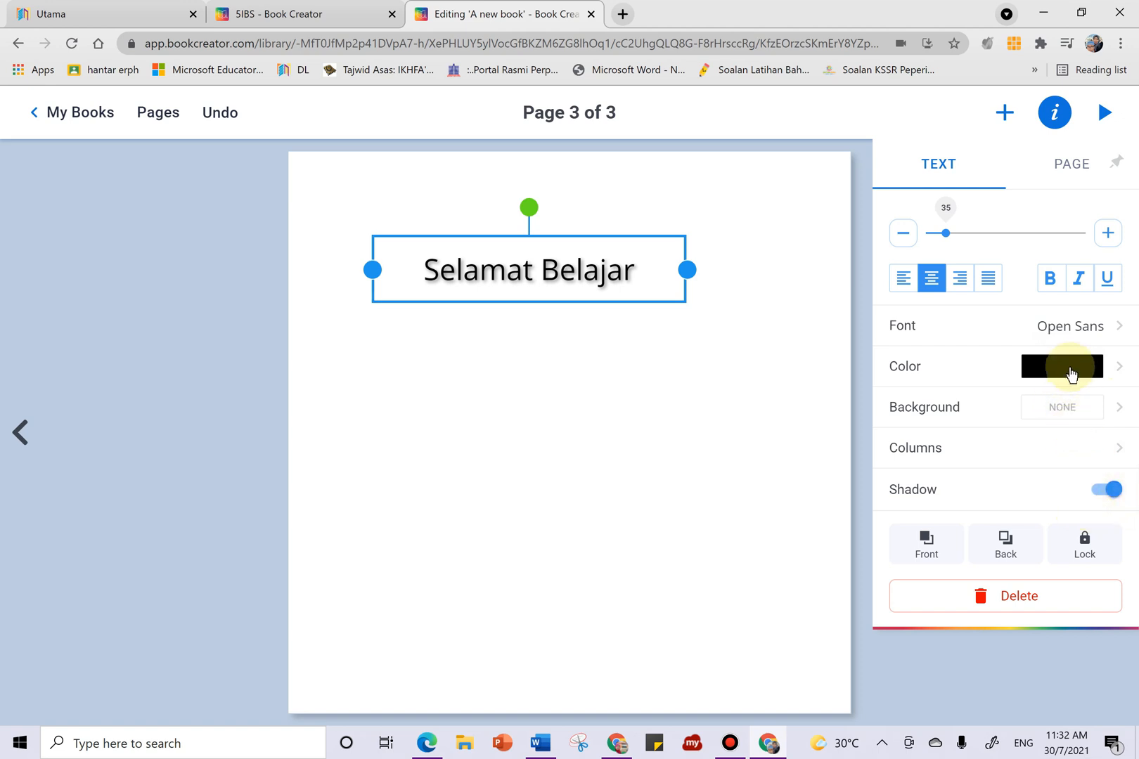
Give the "Selamat Belajar" text box a pale yellow background from the recently used colours
click(1083, 422)
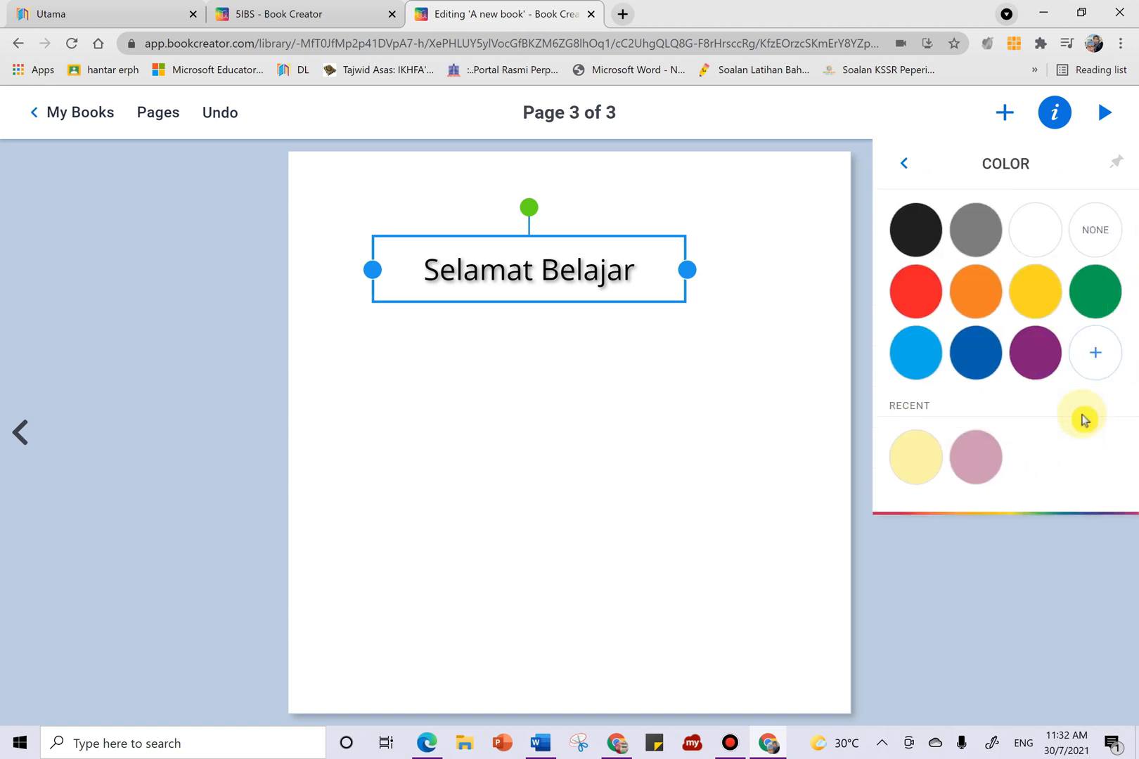
click(926, 297)
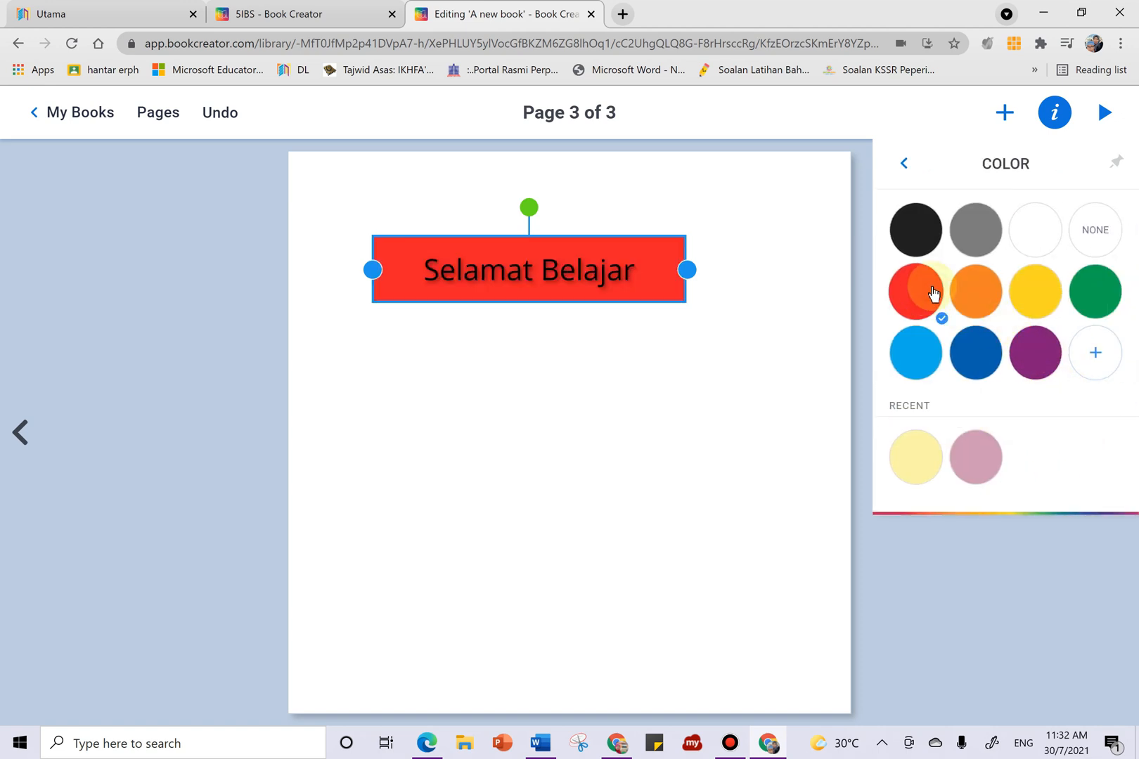
click(1043, 292)
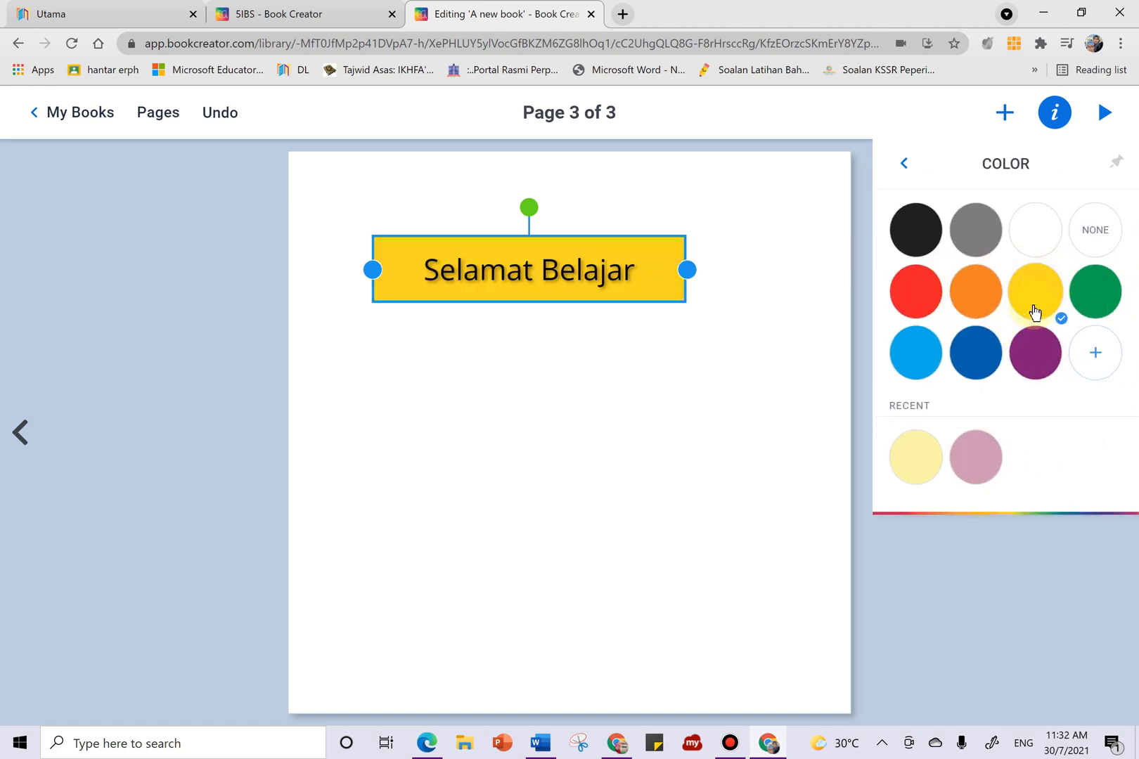
click(910, 458)
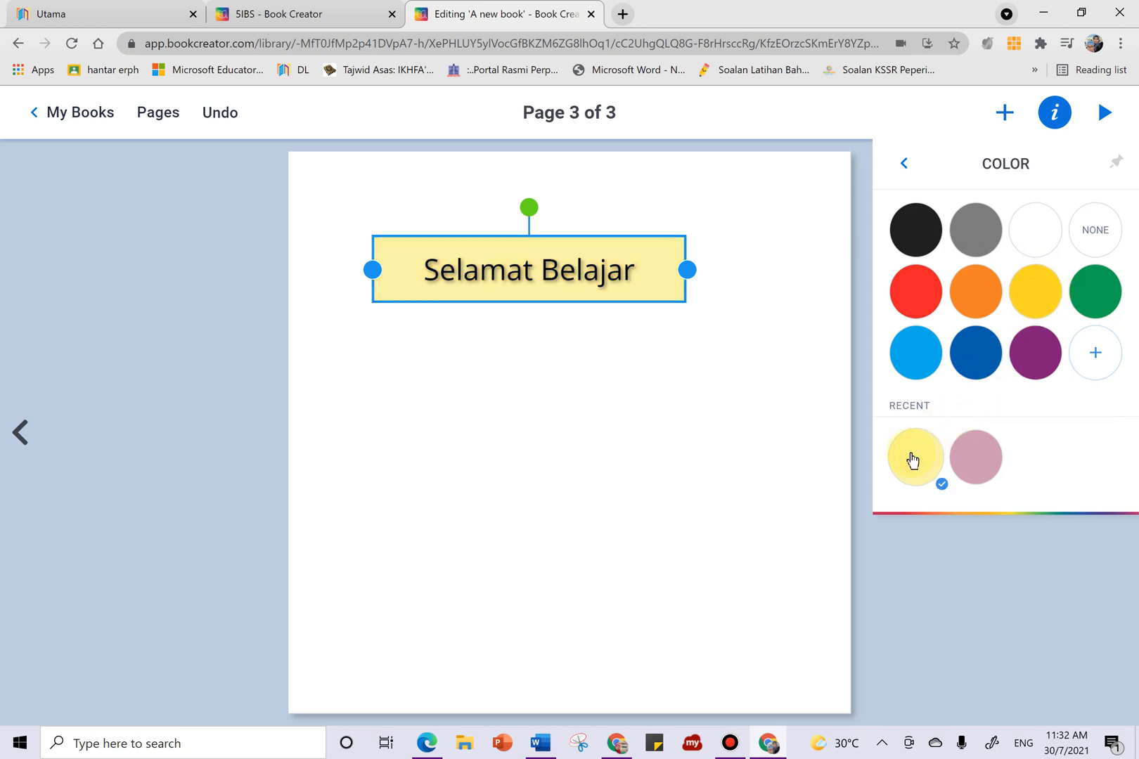
click(1028, 614)
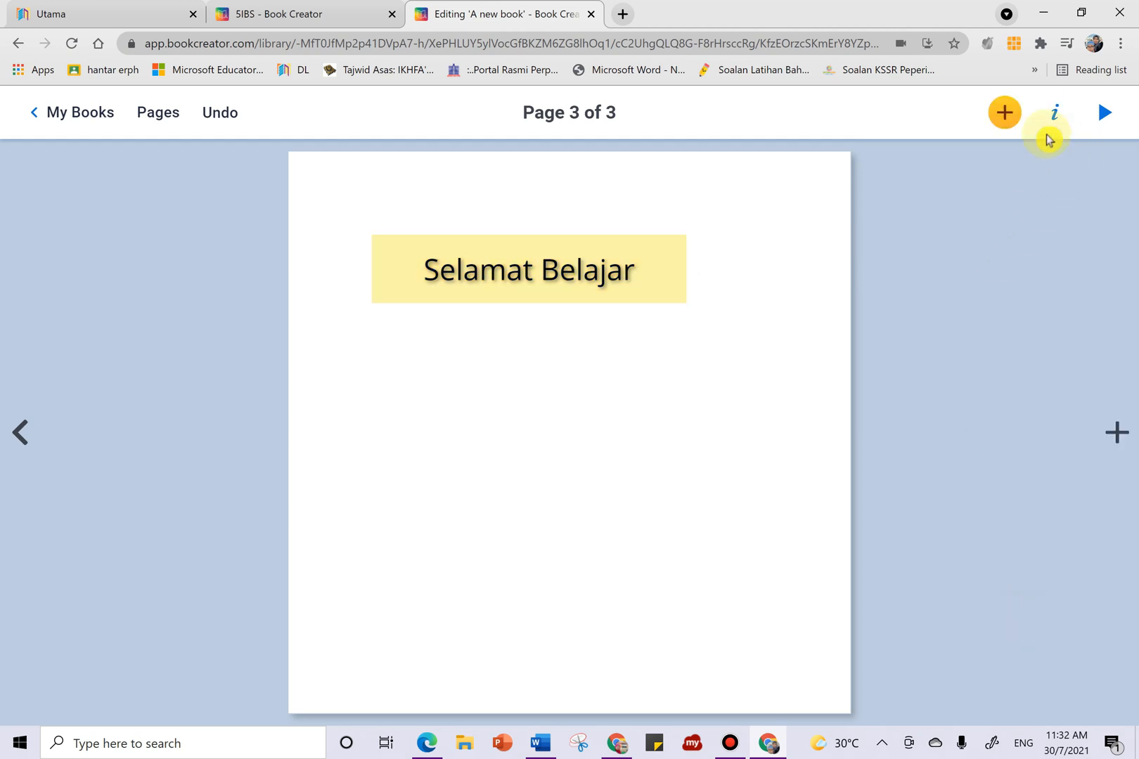
Add a pink rounded rectangle shape to page 3 below the "Selamat Belajar" text box
click(1004, 112)
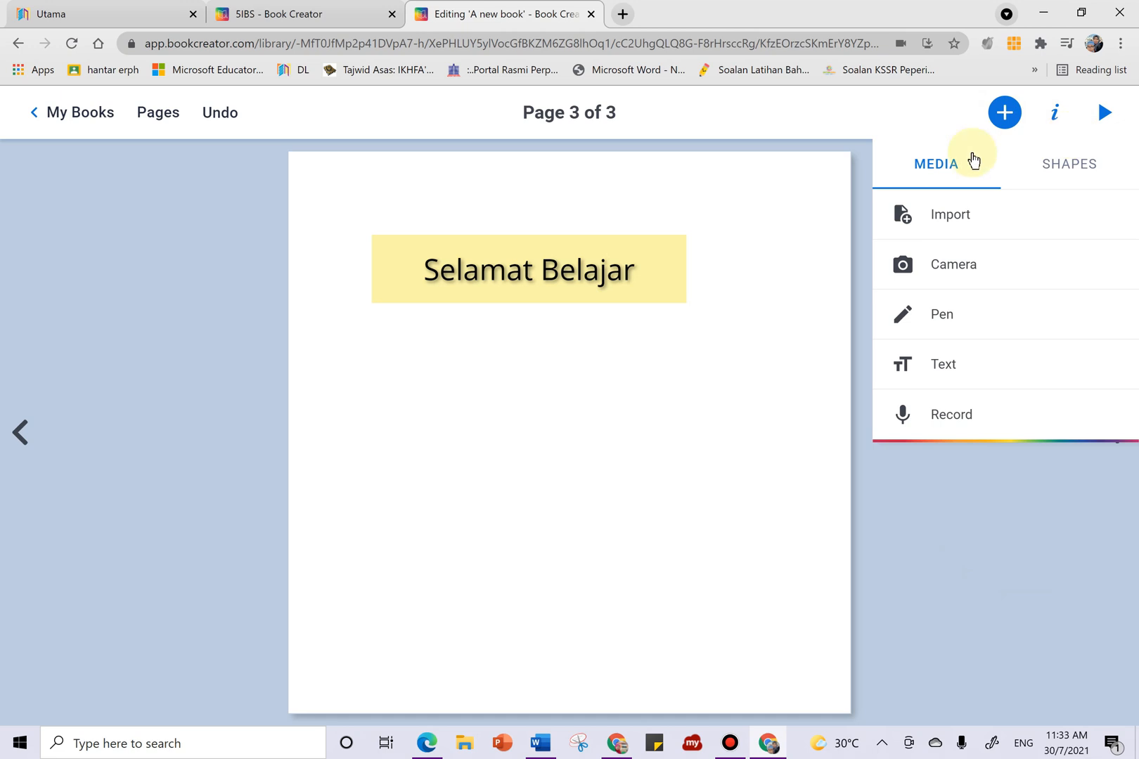
click(564, 243)
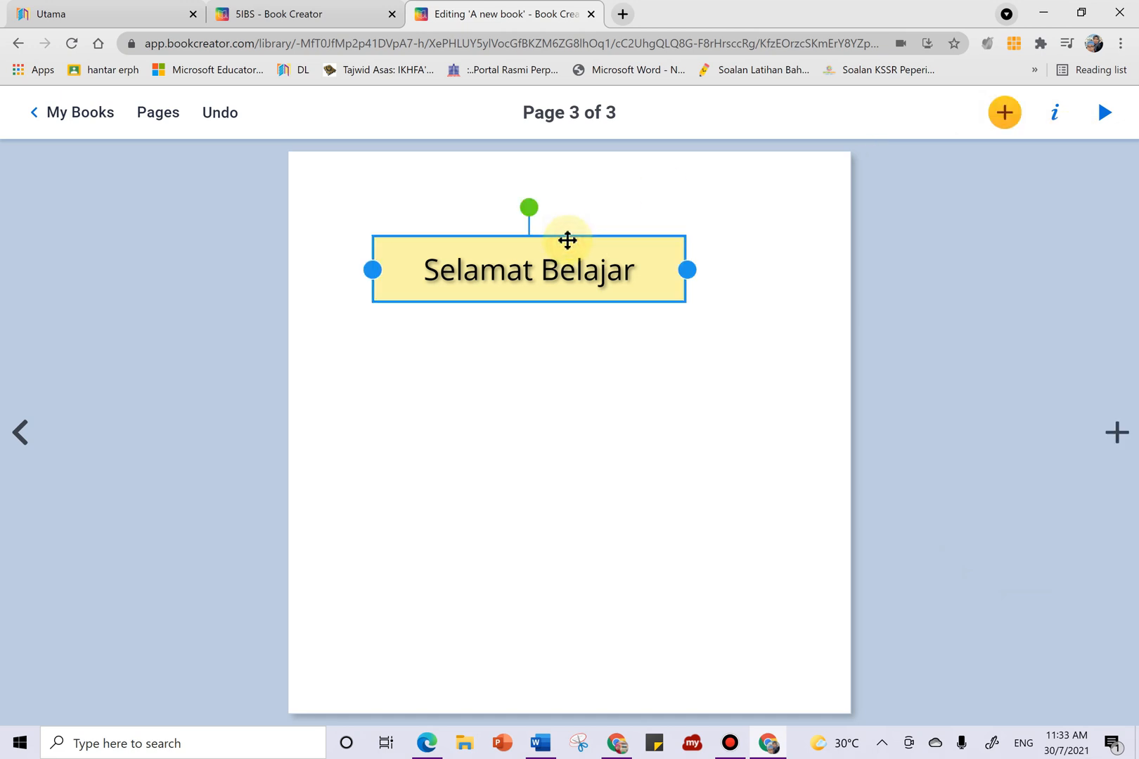
click(1004, 114)
click(1046, 170)
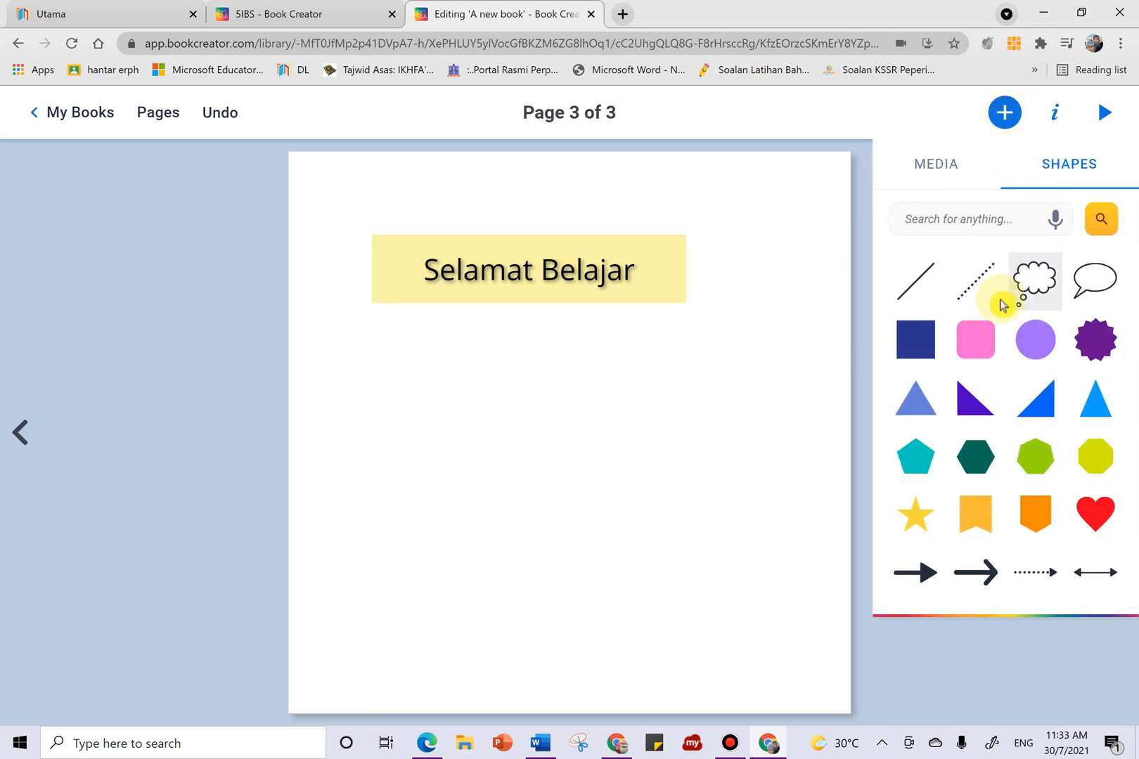
click(982, 351)
click(543, 415)
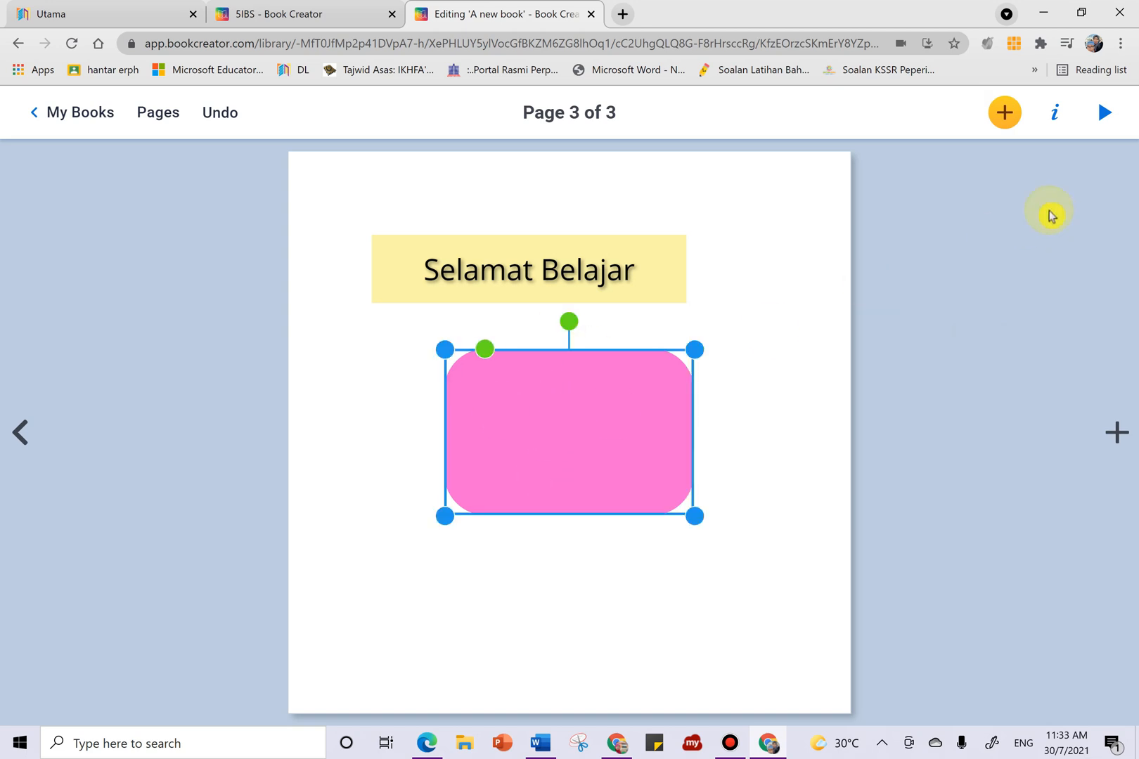
Change the rounded rectangle's fill colour to yellow and turn on its shadow
click(1053, 115)
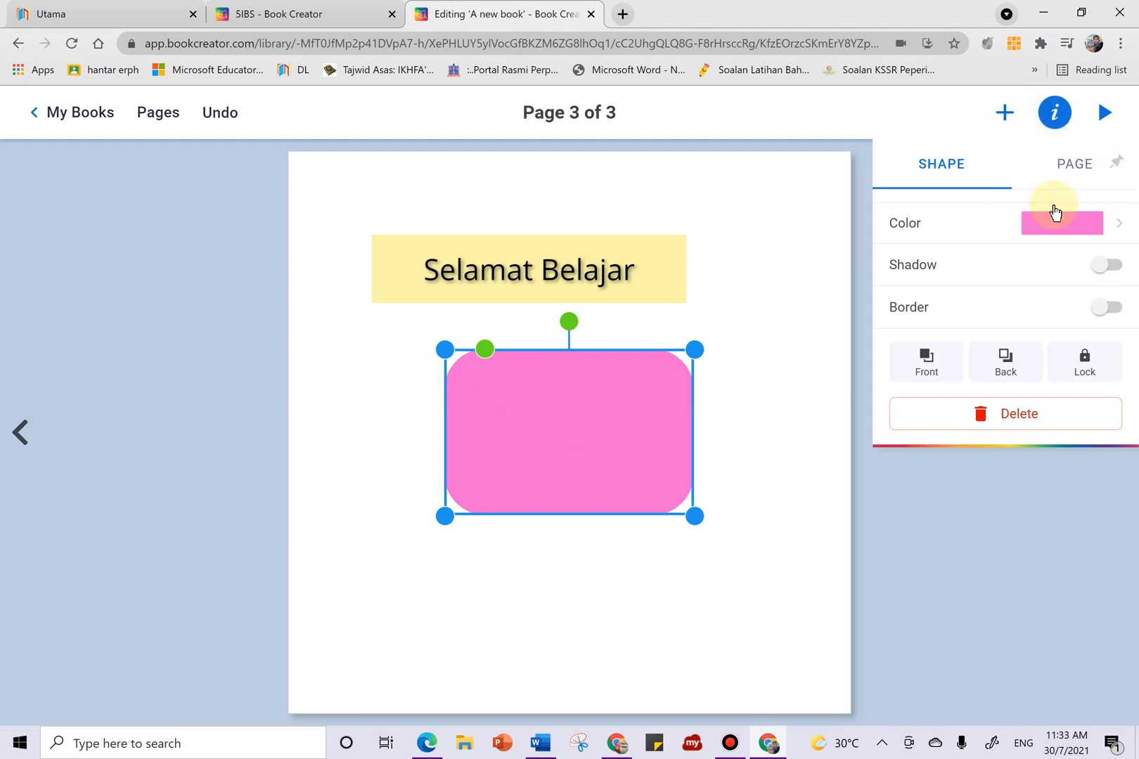
click(1119, 223)
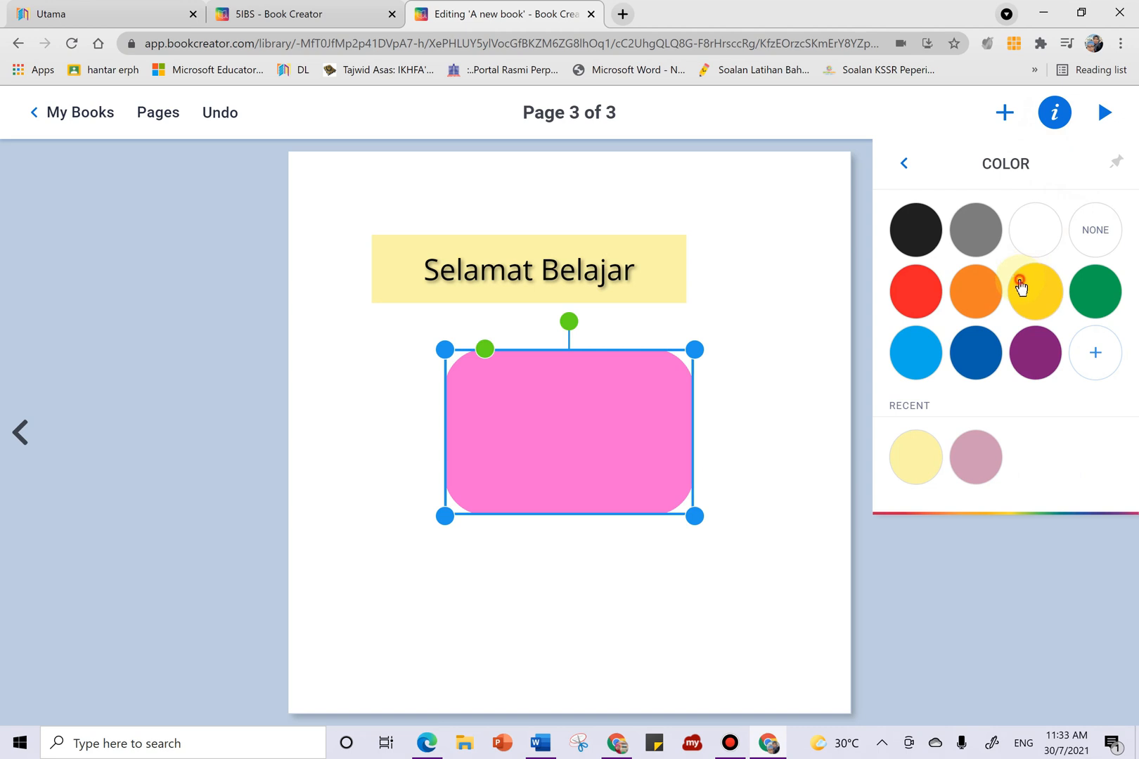
click(1023, 285)
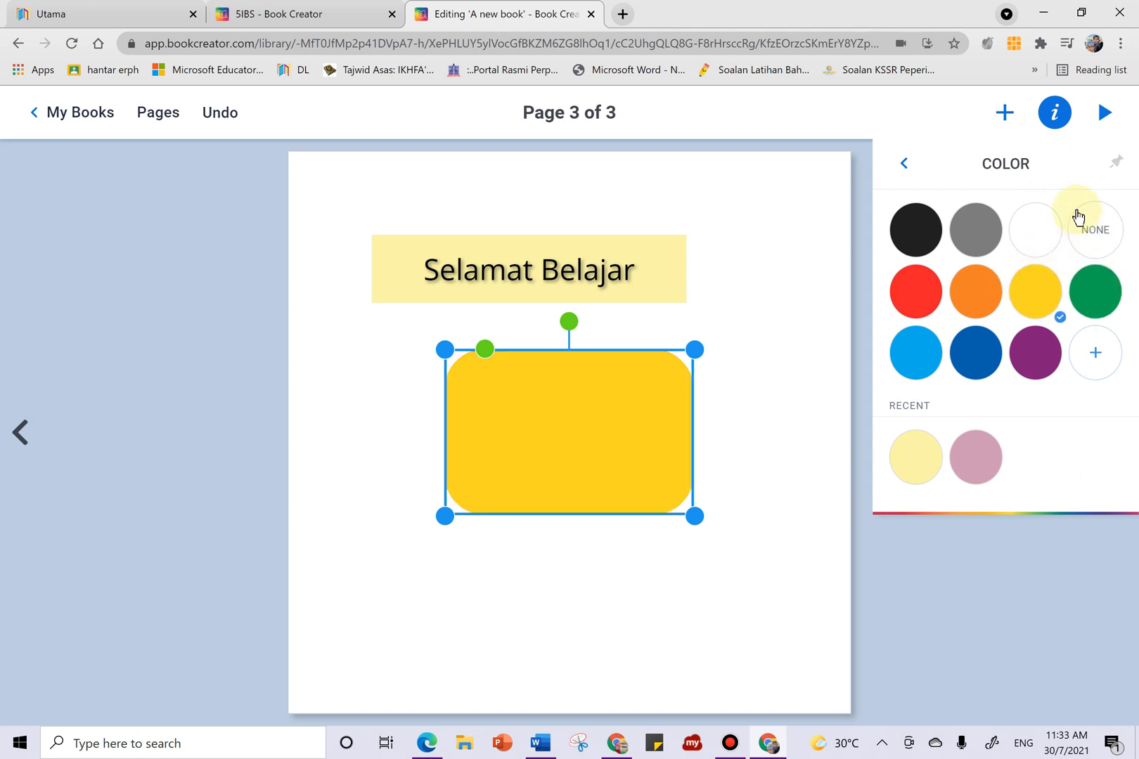
click(906, 164)
click(1111, 266)
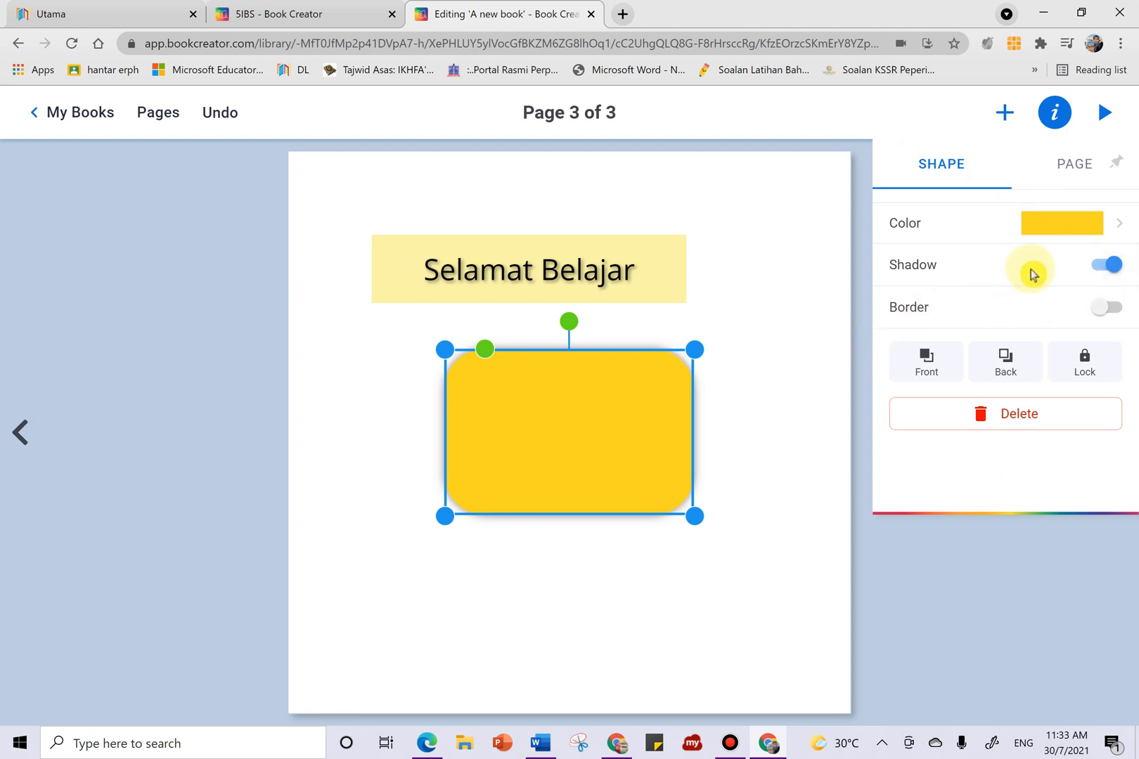
Add a purple border with a thickness of 10 to the yellow rounded rectangle
click(1110, 307)
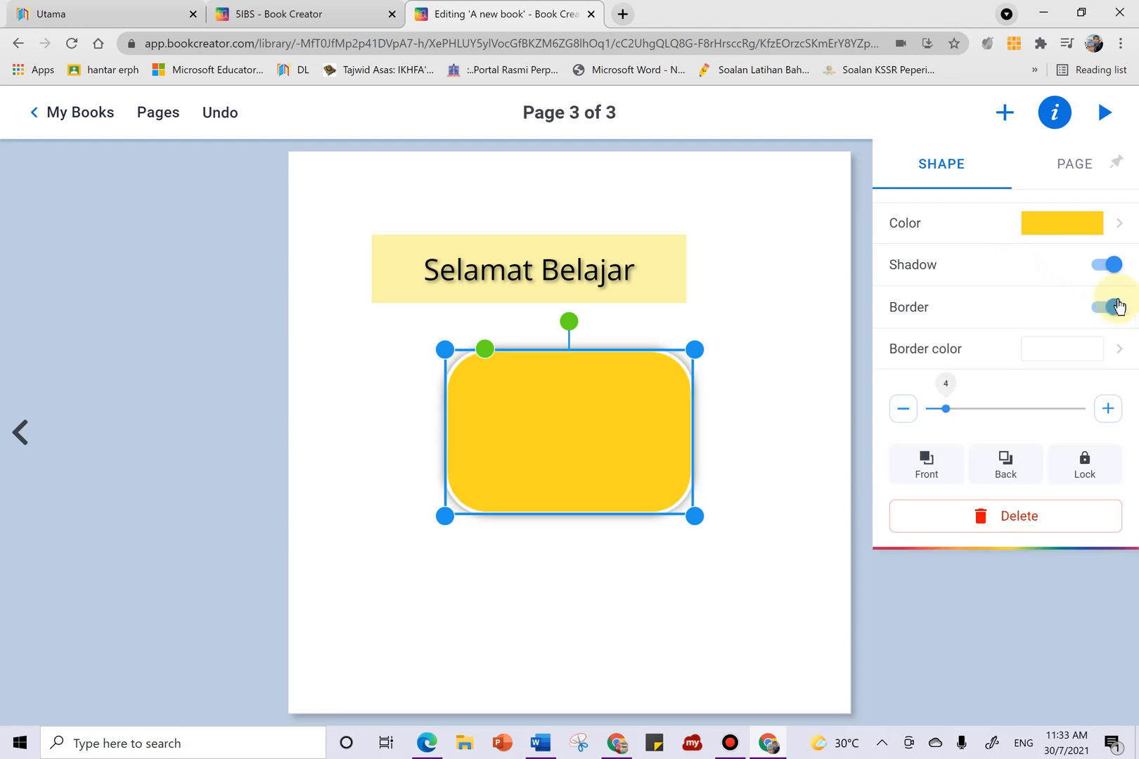
click(1095, 351)
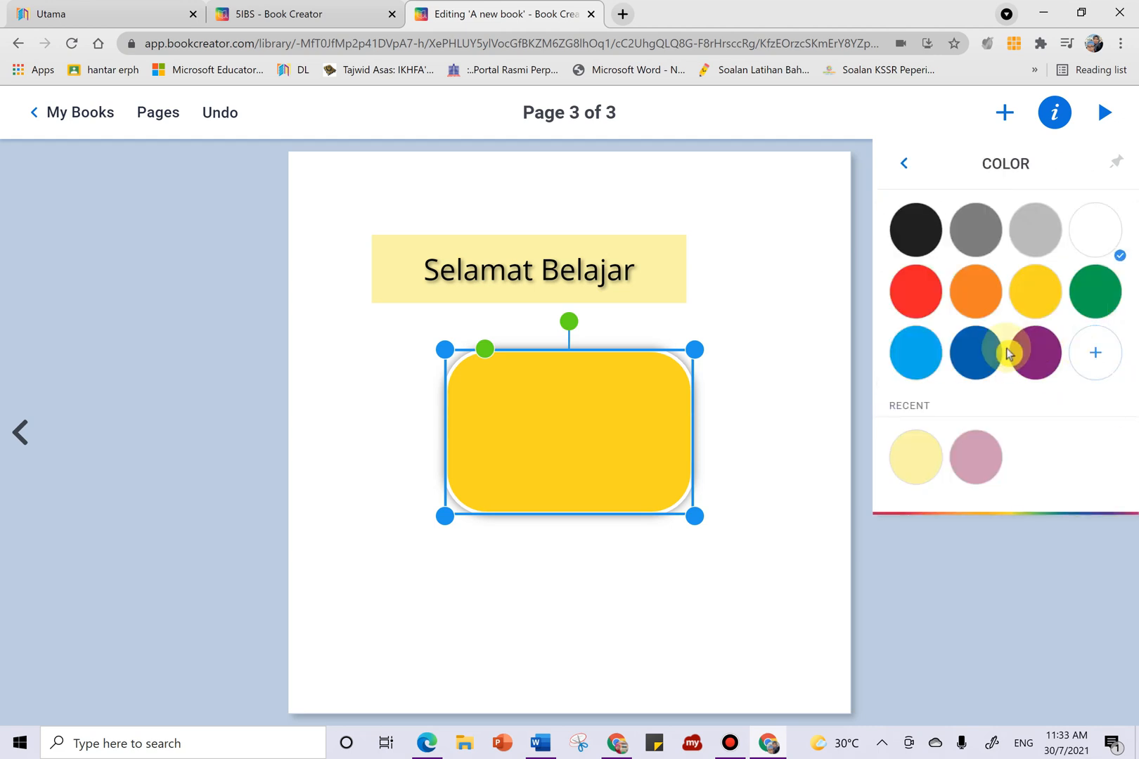
click(1028, 355)
click(902, 161)
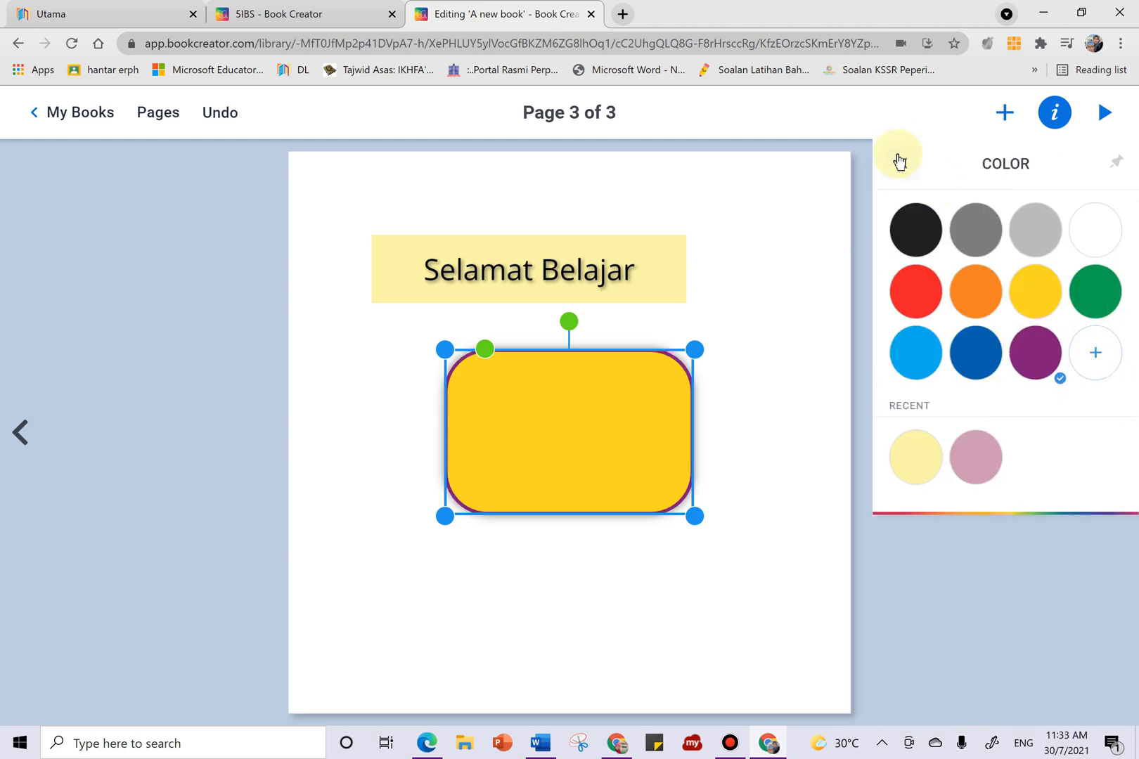
click(1107, 409)
click(1108, 409)
click(1107, 409)
click(1107, 409)
click(1107, 410)
click(1107, 410)
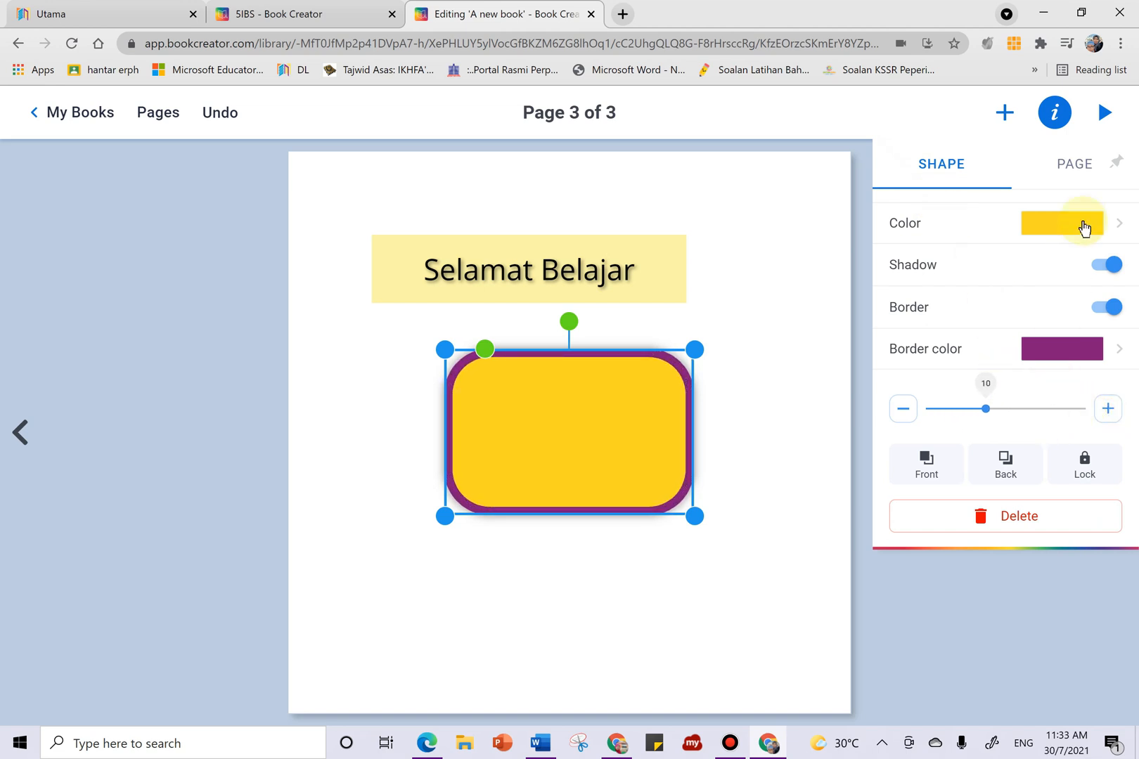
Try the red comic burst and lilac backgrounds on page 3, and apply the green polka dot pattern
click(1087, 169)
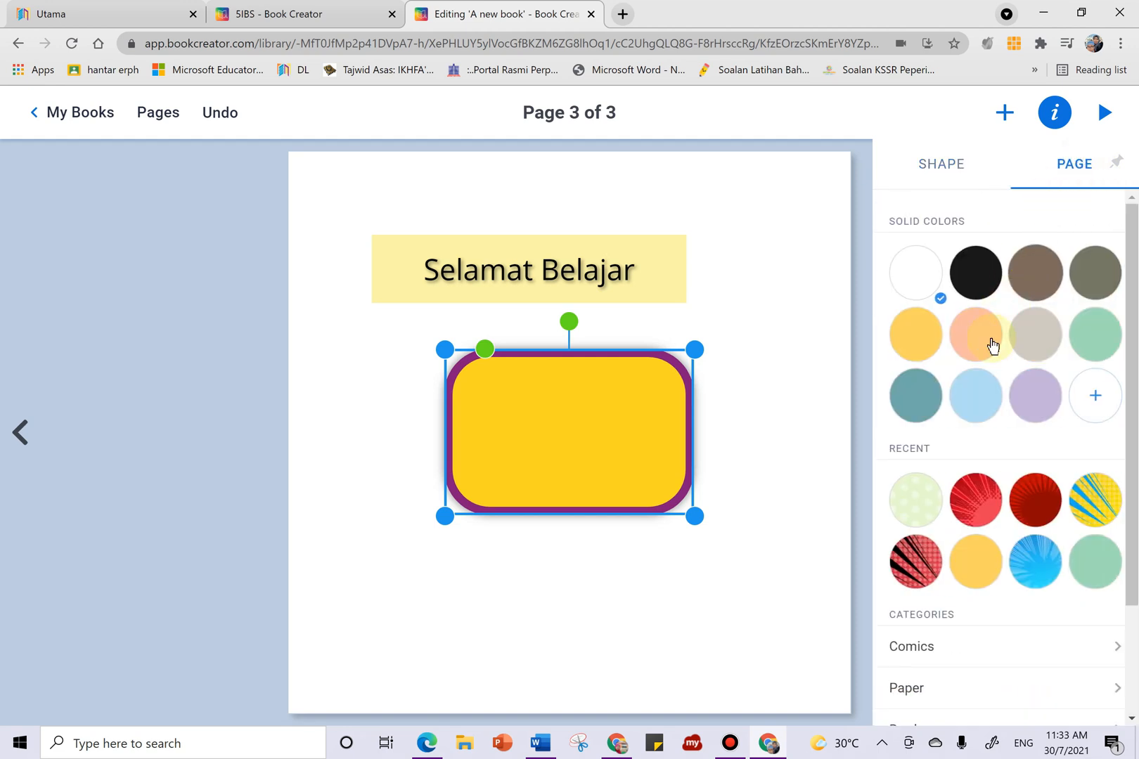
click(982, 501)
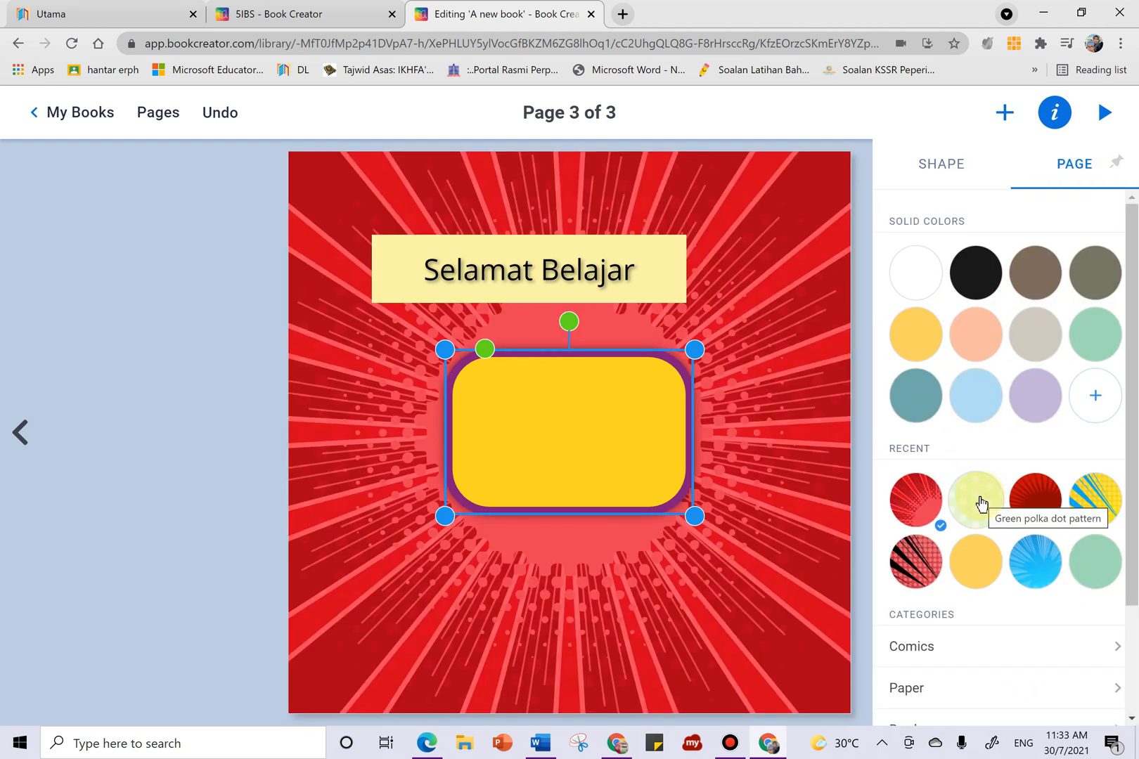
click(1032, 399)
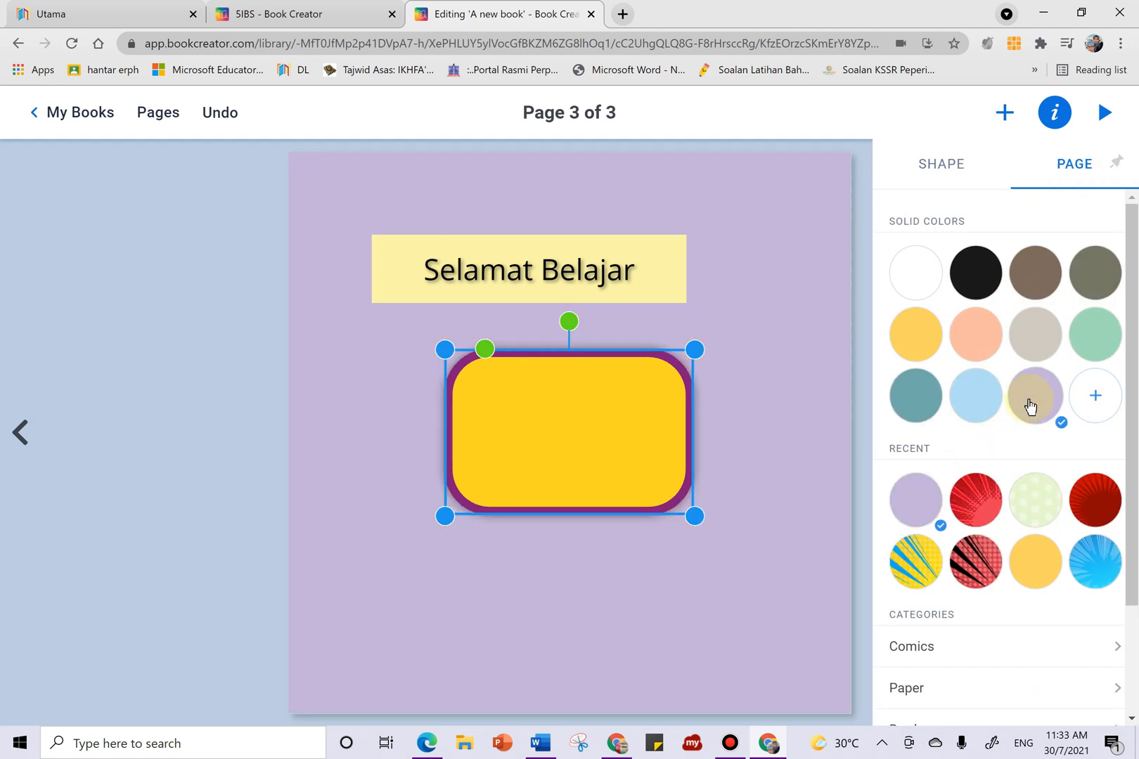
click(1032, 516)
click(949, 163)
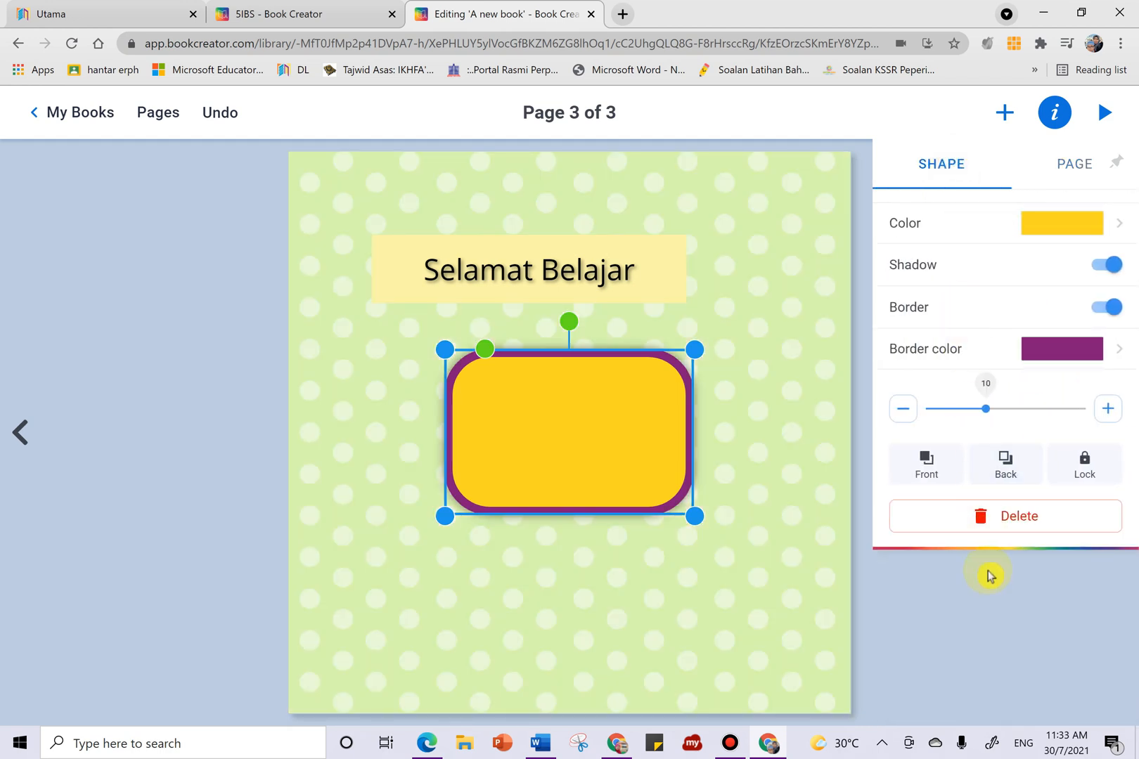
click(991, 582)
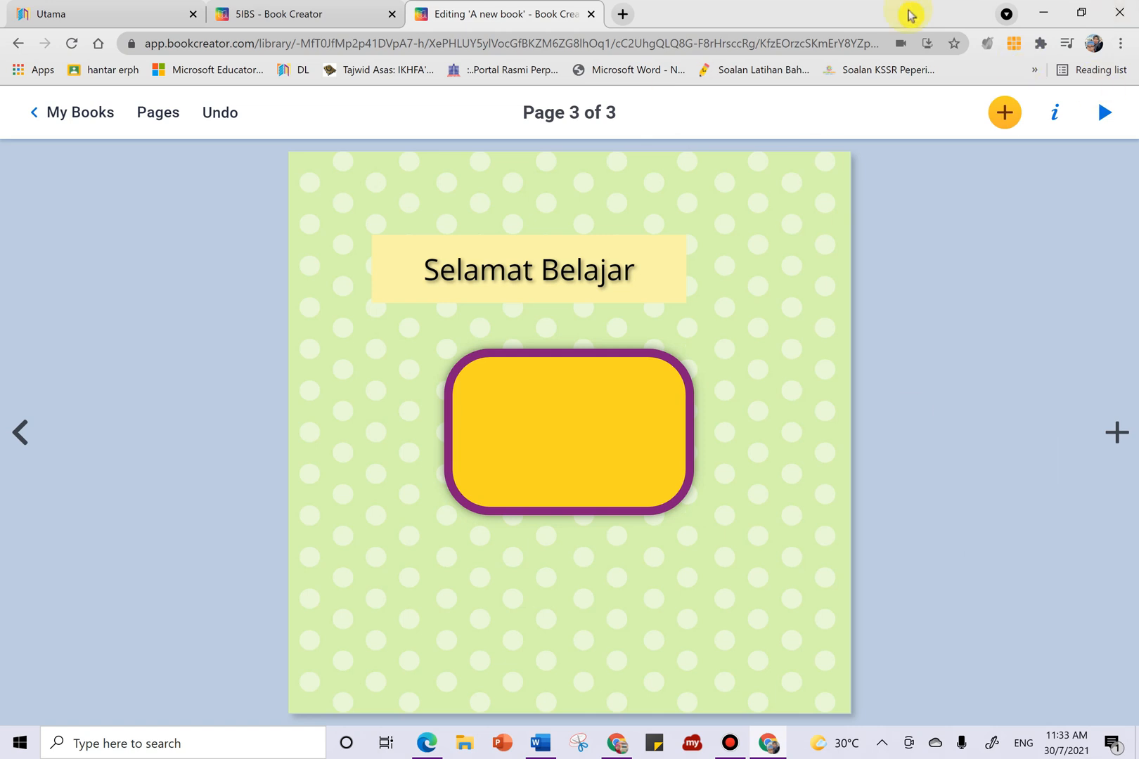
click(1053, 120)
click(1007, 117)
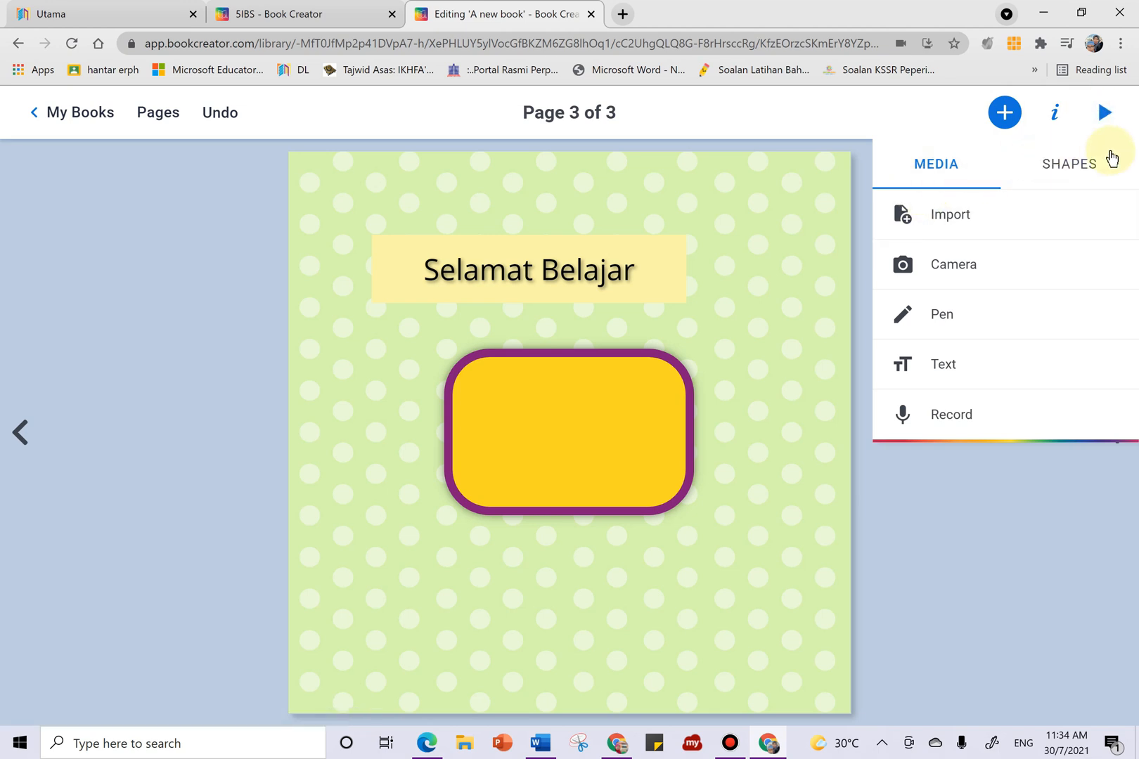
Preview the book from page 3 to its end and back to the cover, view it full screen, and return to normal-size editing
click(1105, 116)
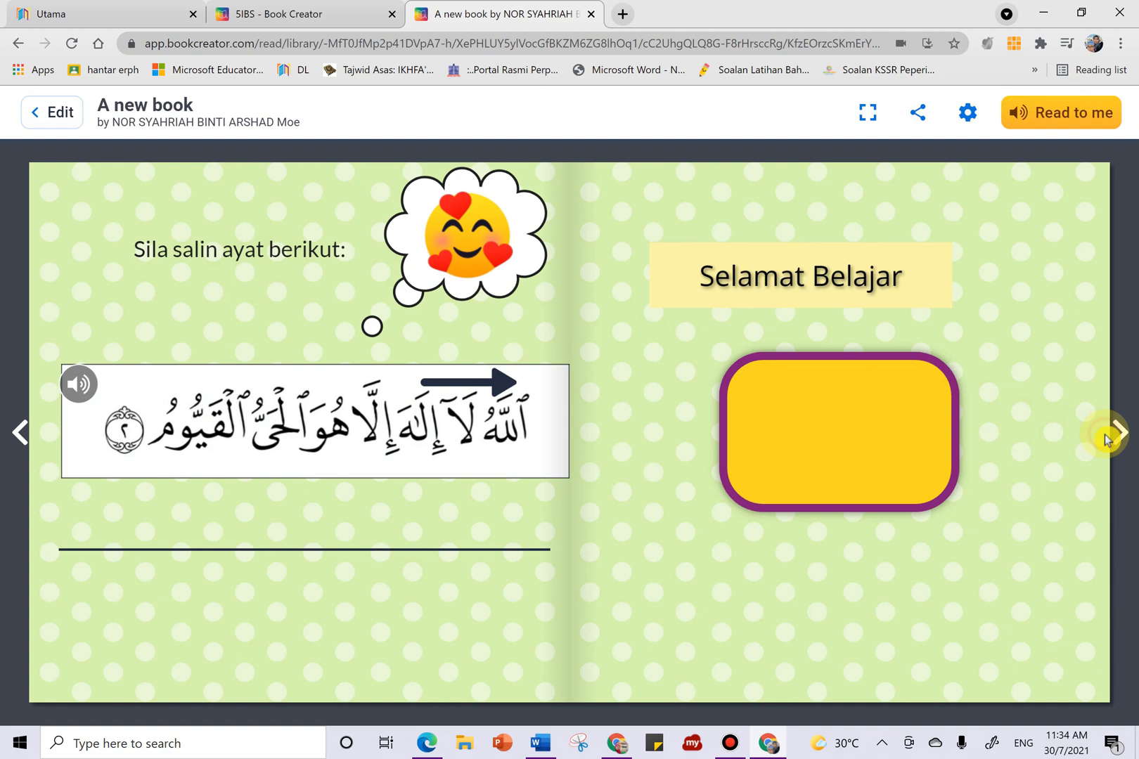
click(1106, 436)
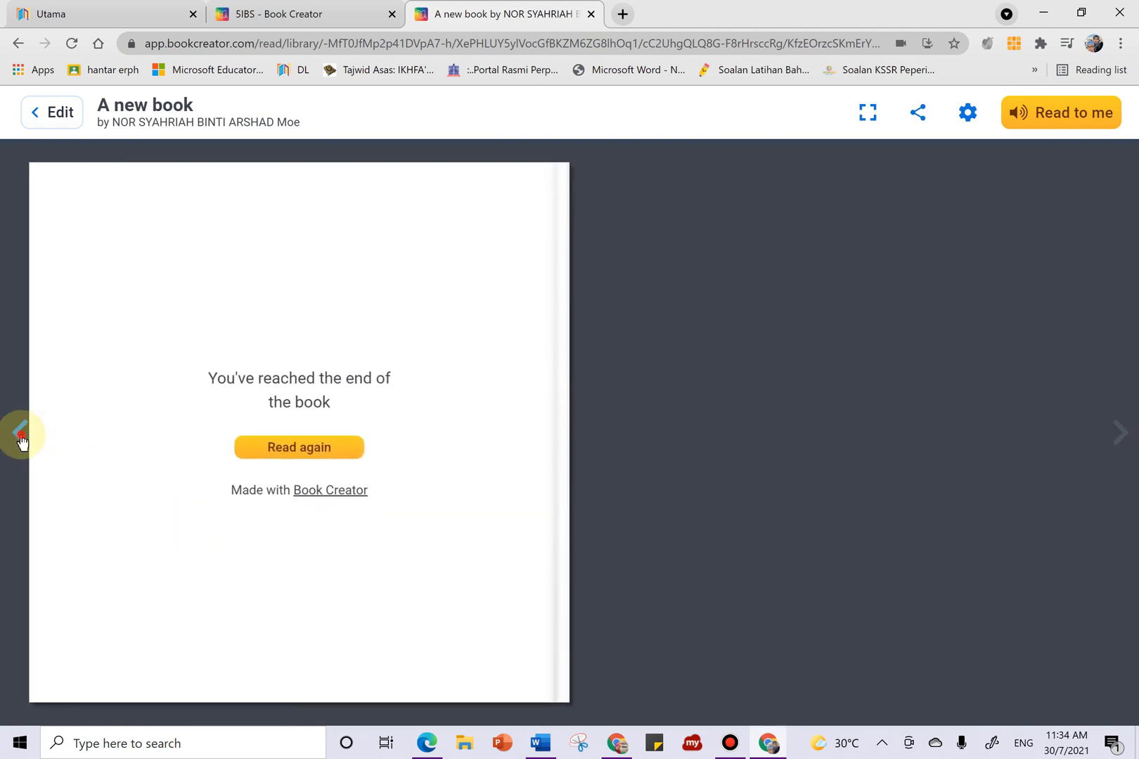
click(20, 436)
click(20, 436)
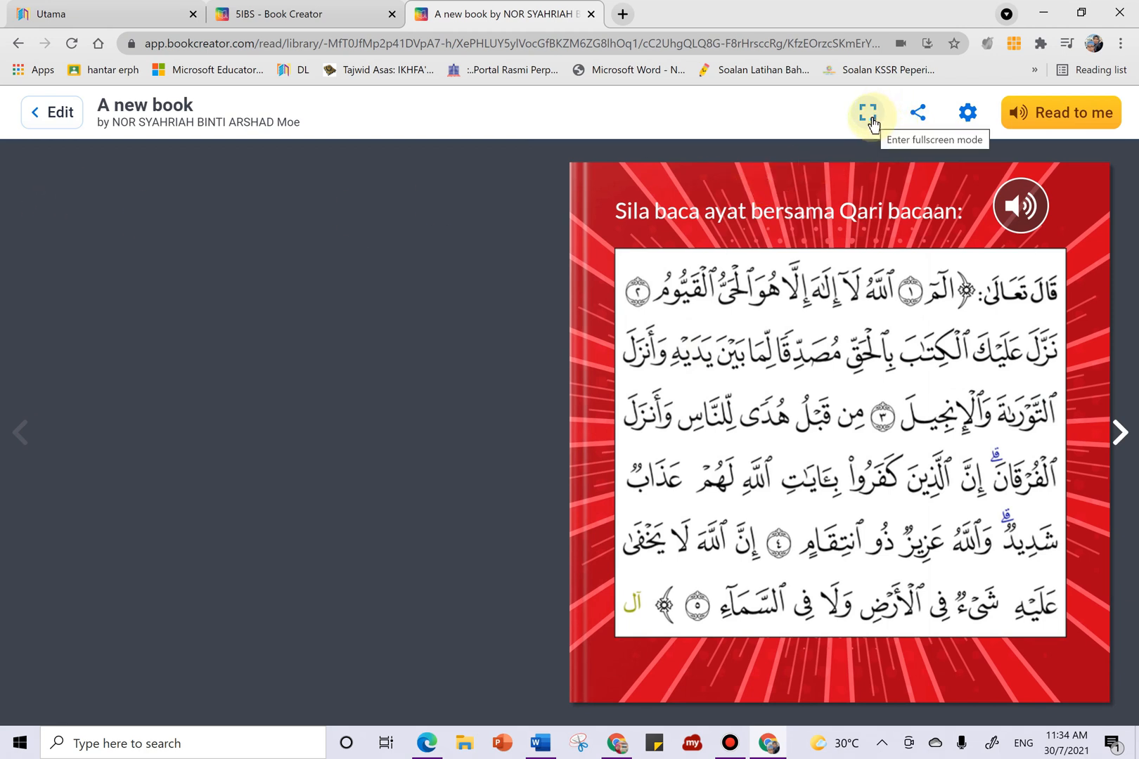
click(870, 120)
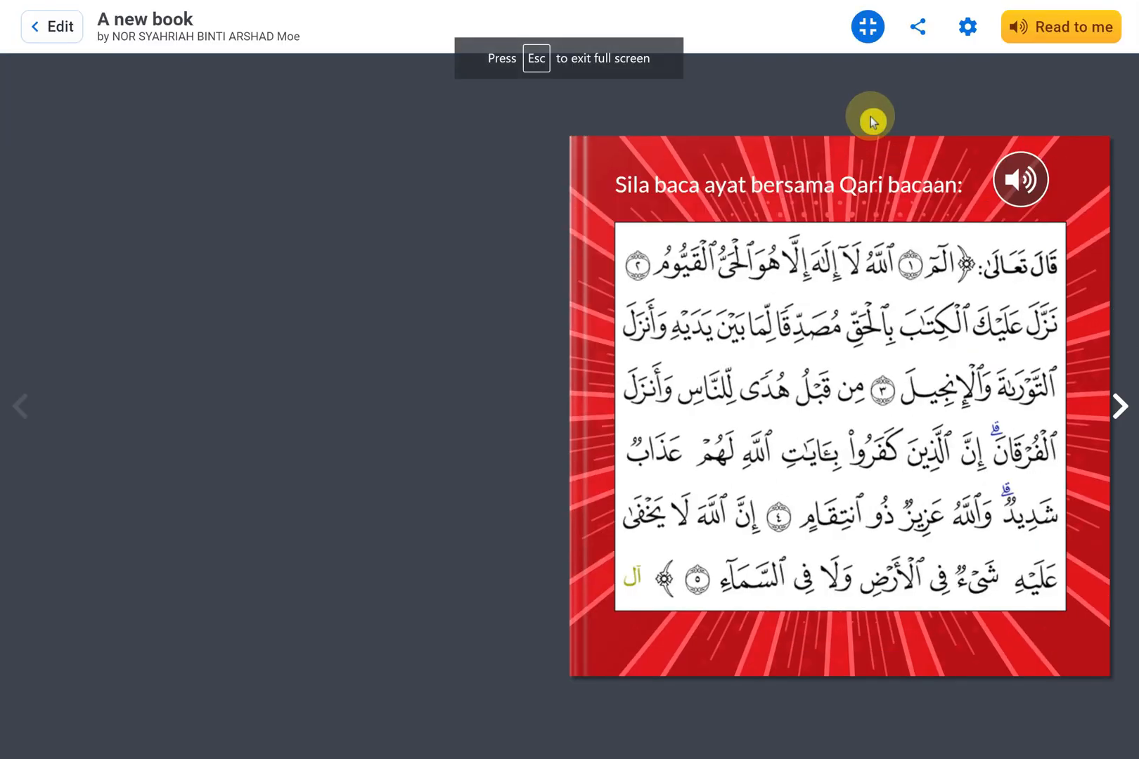
click(44, 33)
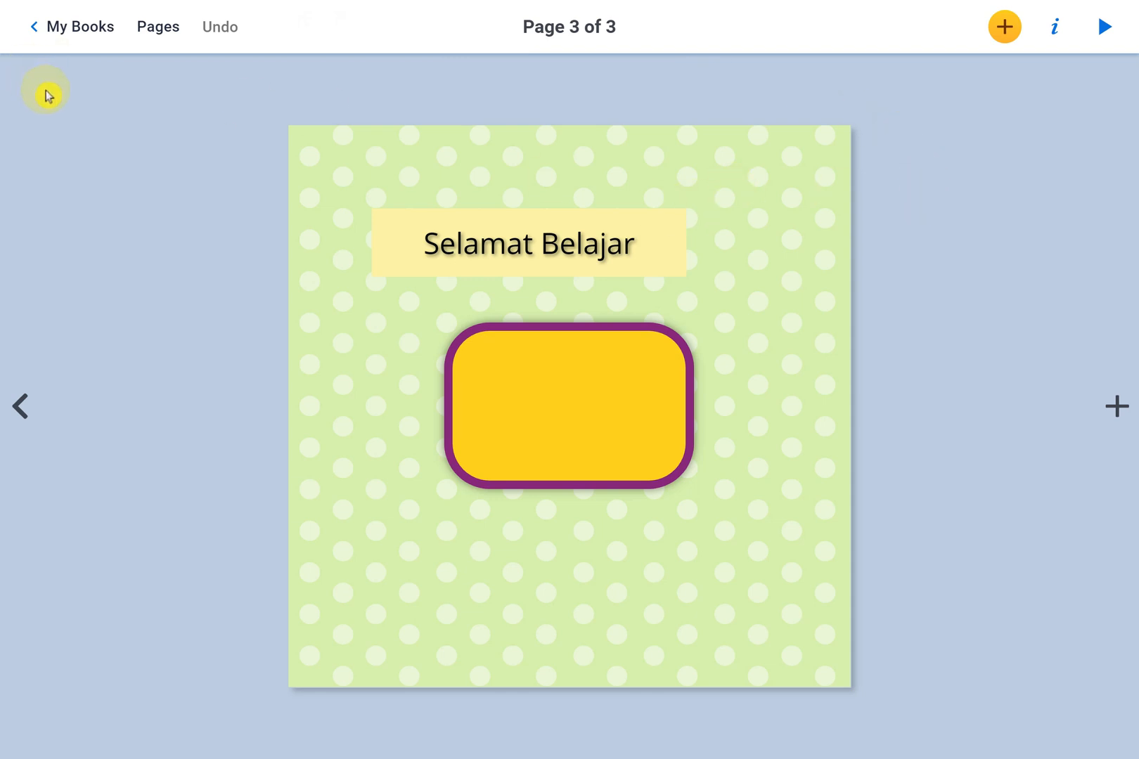
key(Escape)
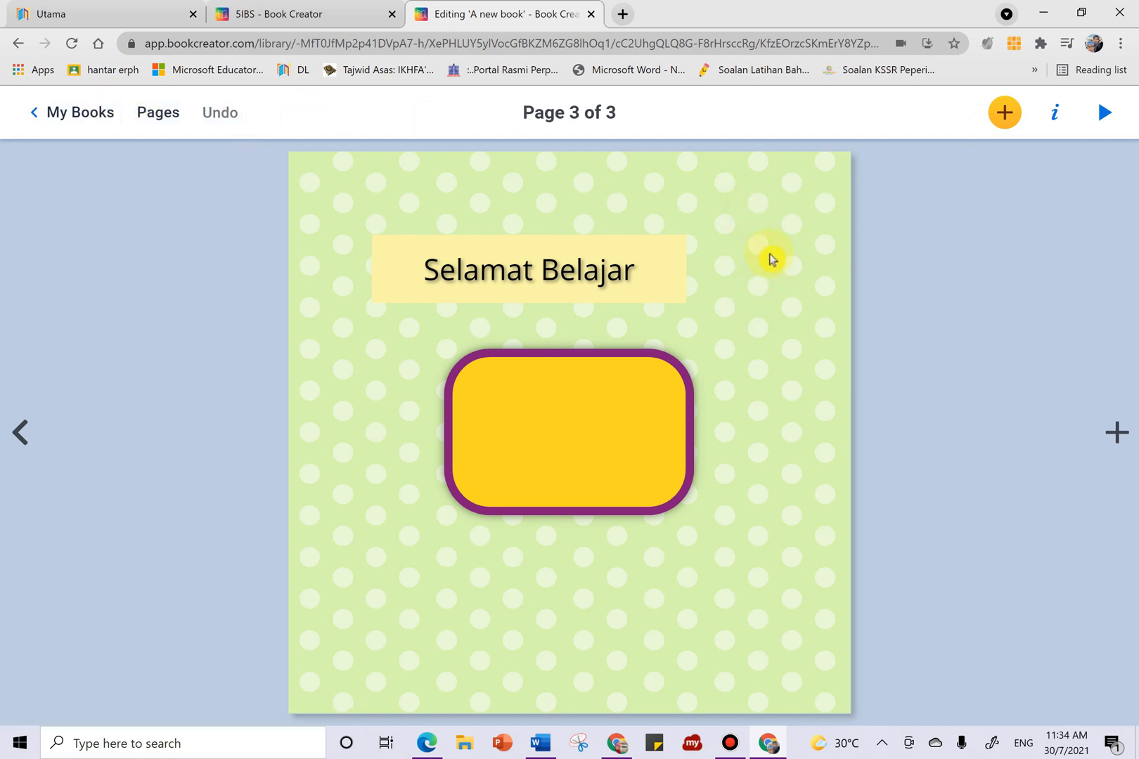
Return to the 5IBS library and reopen the Quran verse book at its cover for editing
click(92, 115)
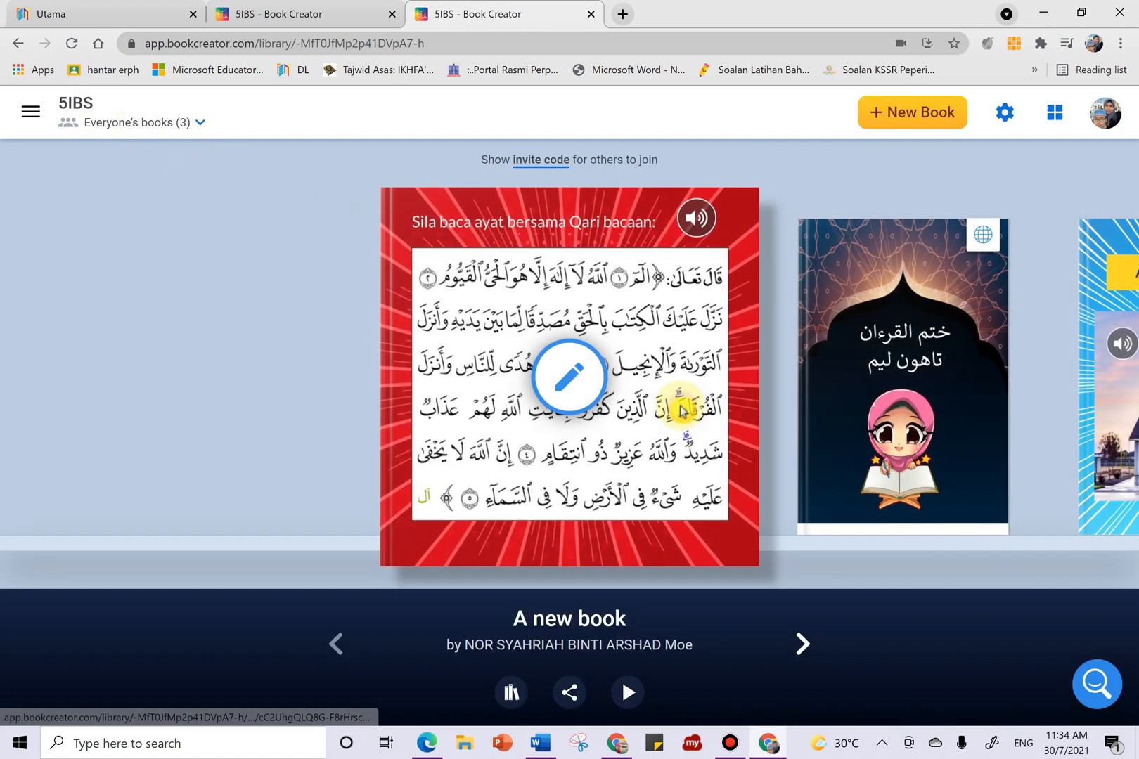
click(674, 405)
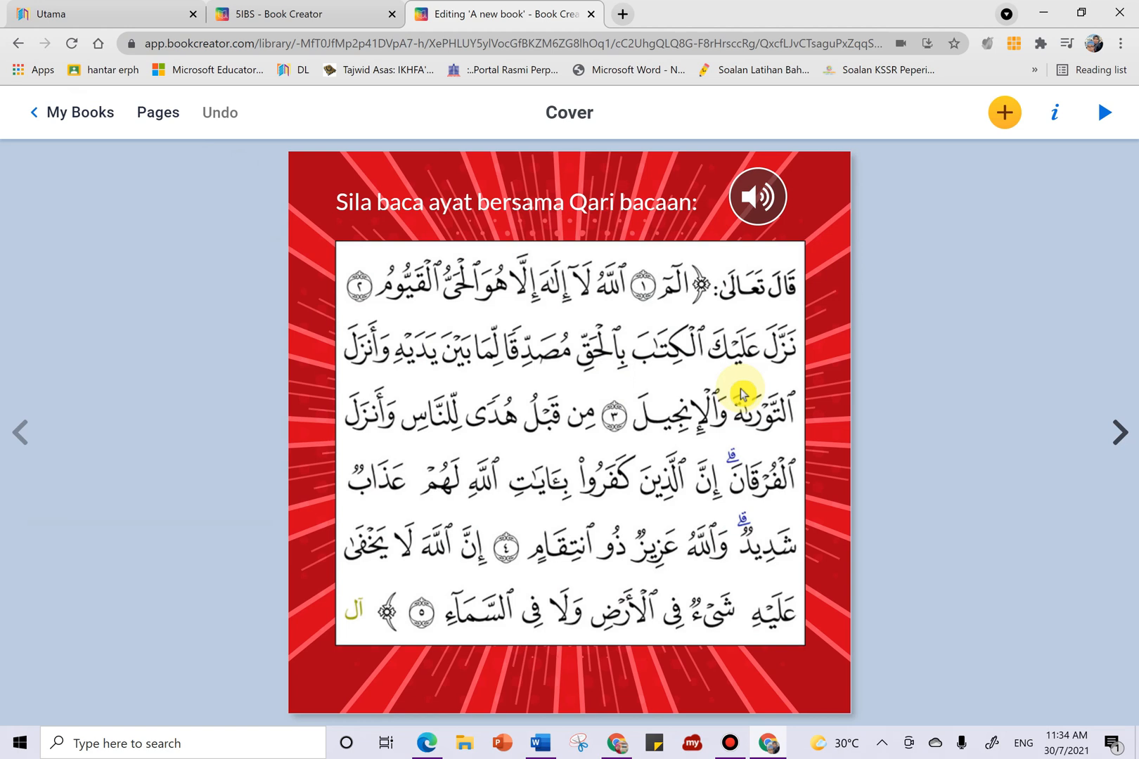
click(602, 447)
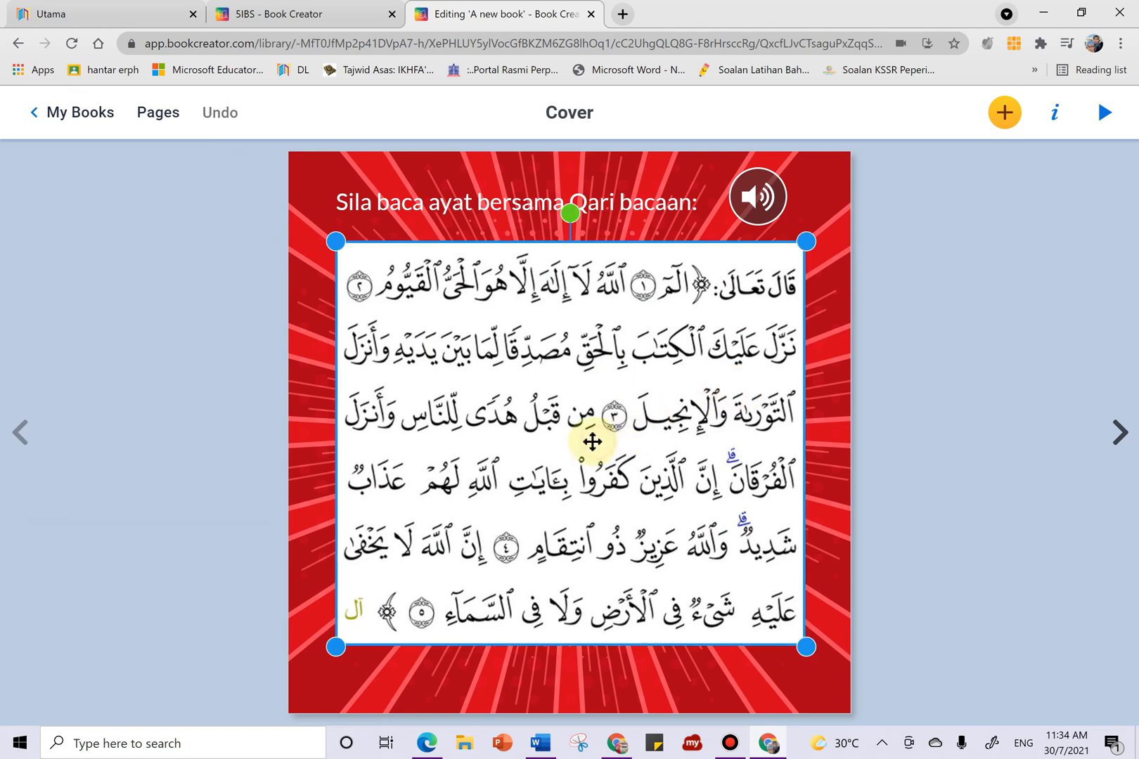
click(908, 351)
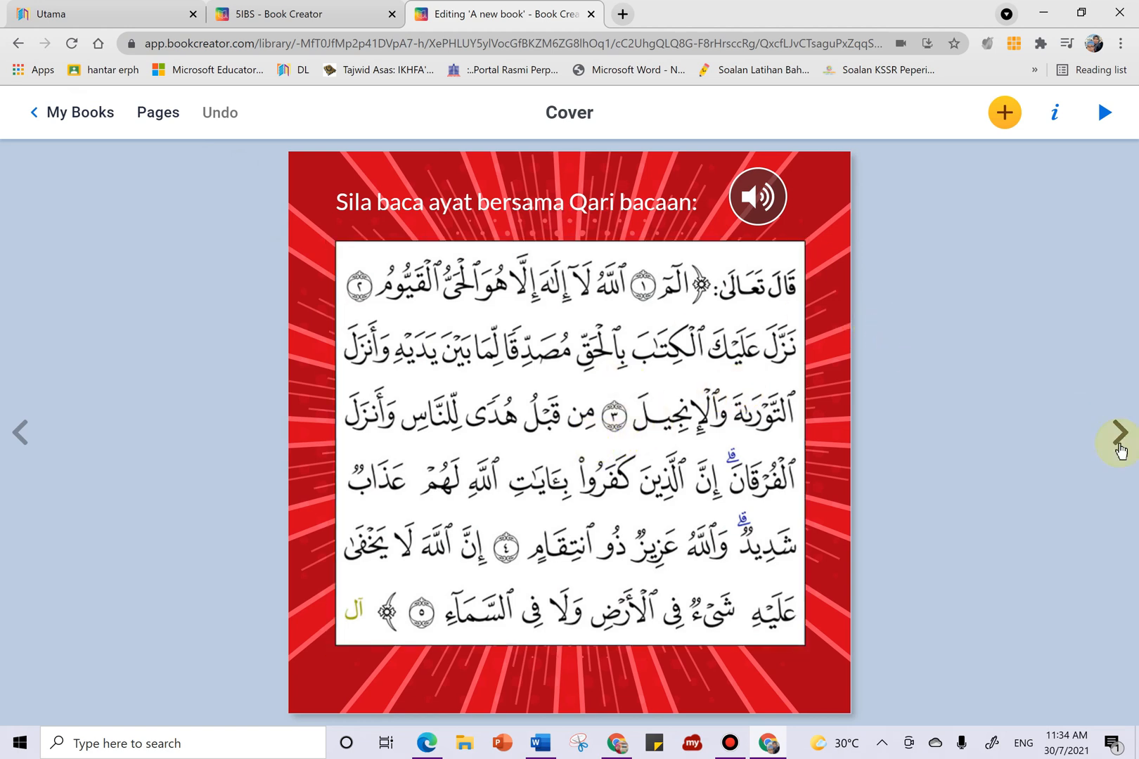
Preview the cover briefly, and review pages 2 and 3 in the editor before returning to the cover
click(1100, 114)
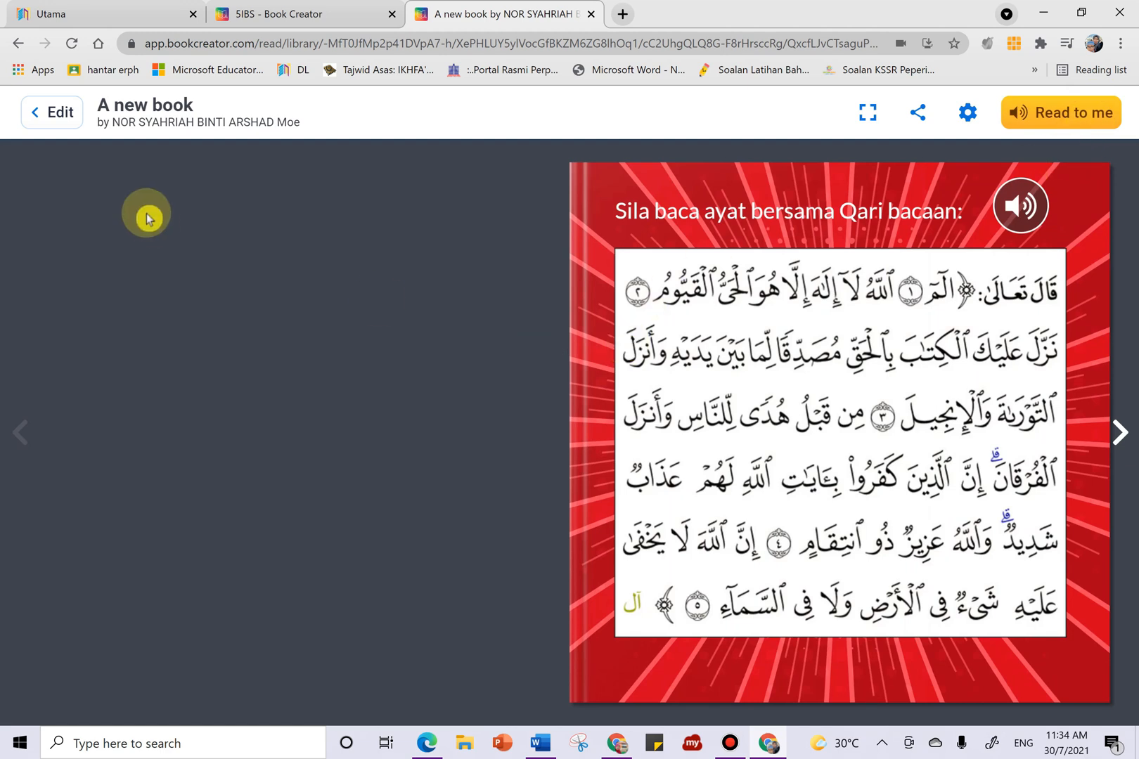
click(56, 113)
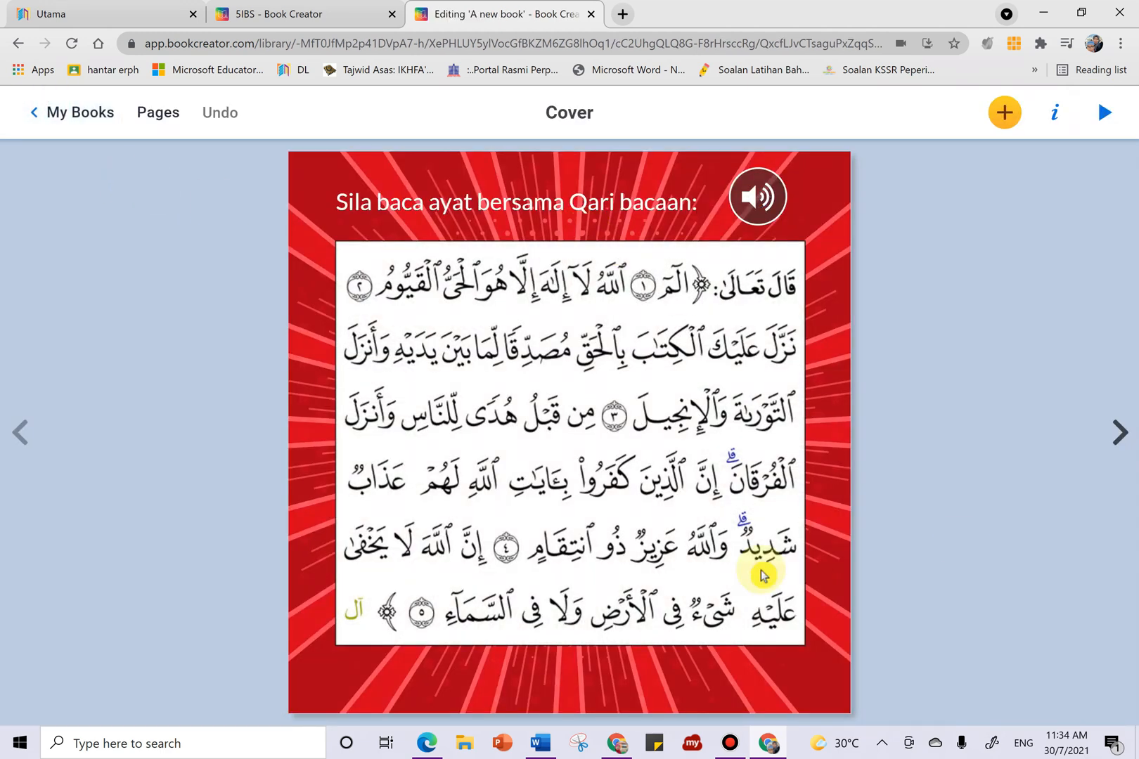
click(1124, 432)
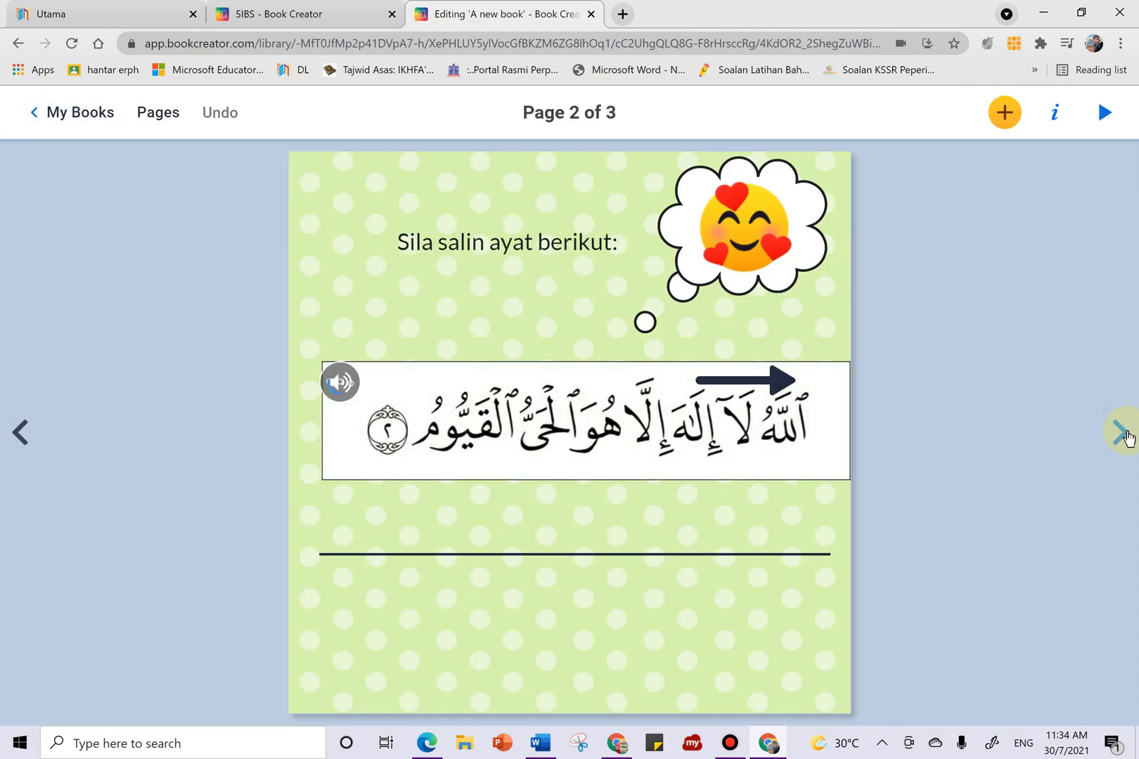
click(1124, 433)
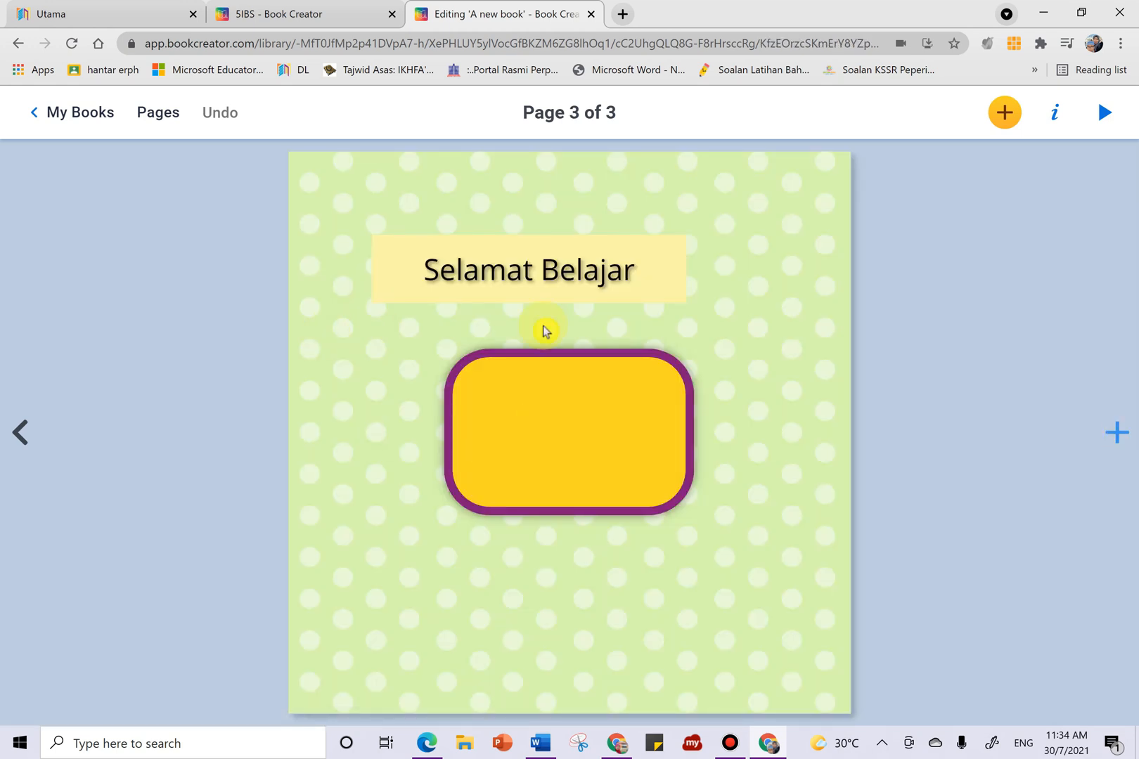
click(20, 442)
click(20, 438)
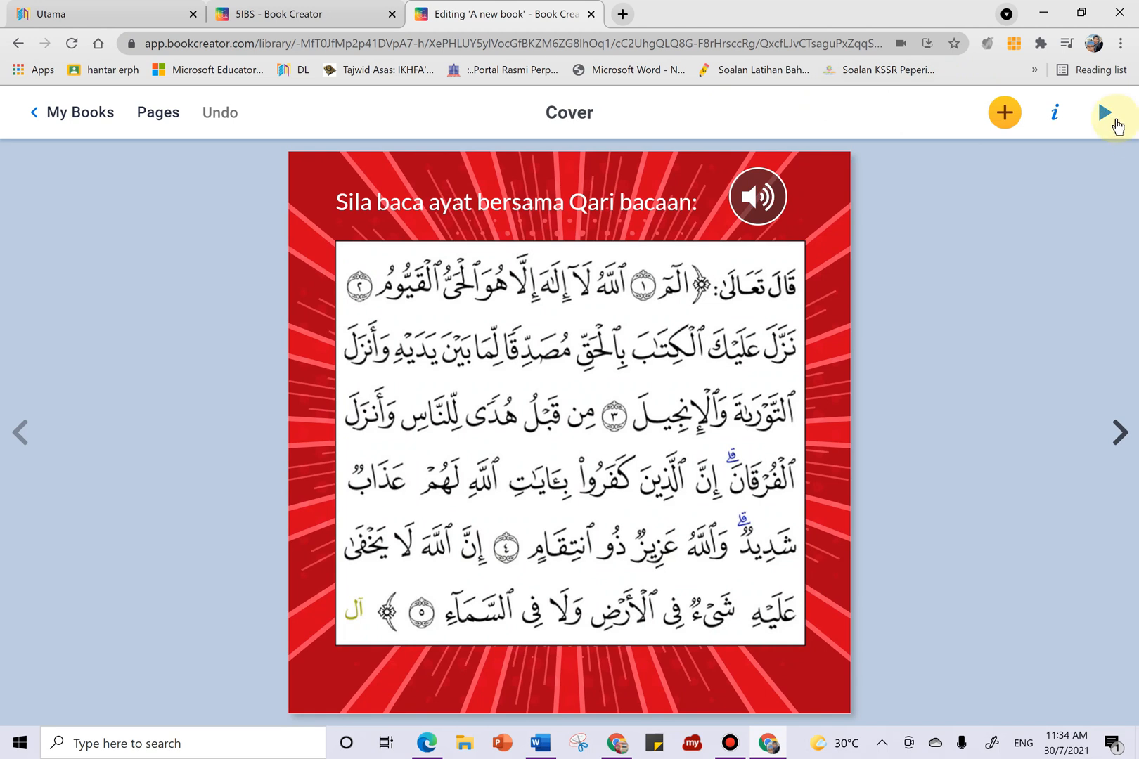
Publish the book online with the title "book 1", private access and remixes off, and open the published book for online reading
click(1105, 115)
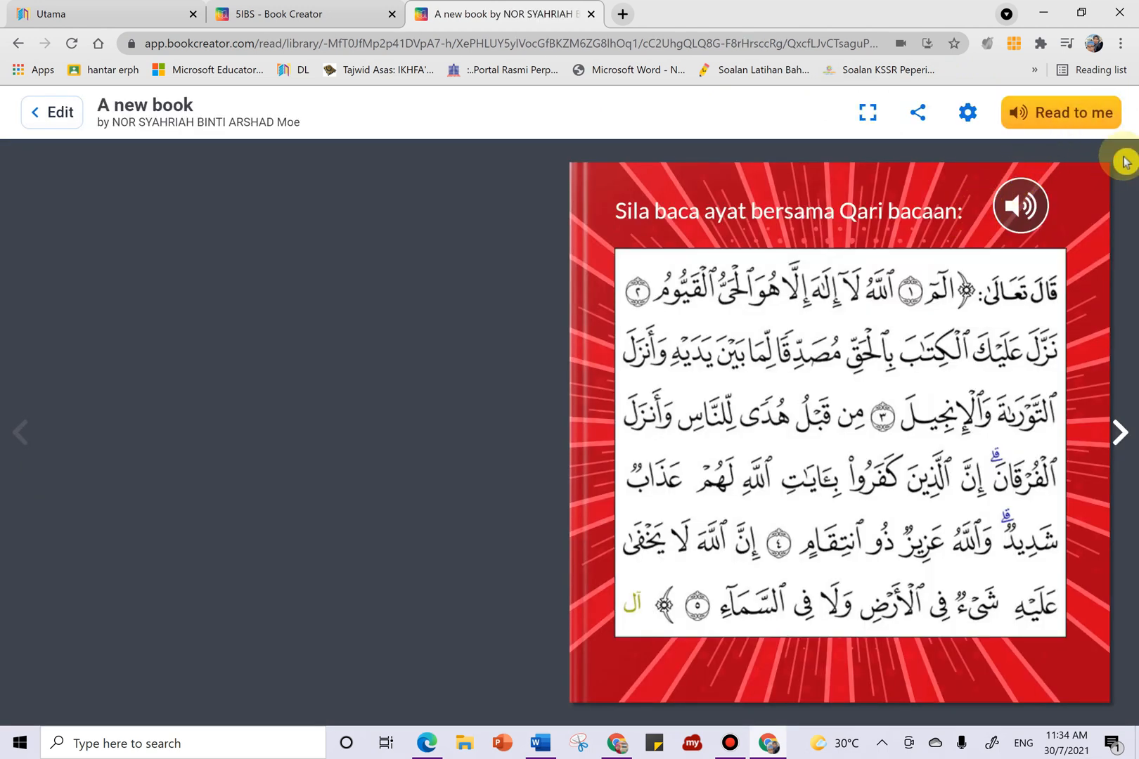
click(919, 114)
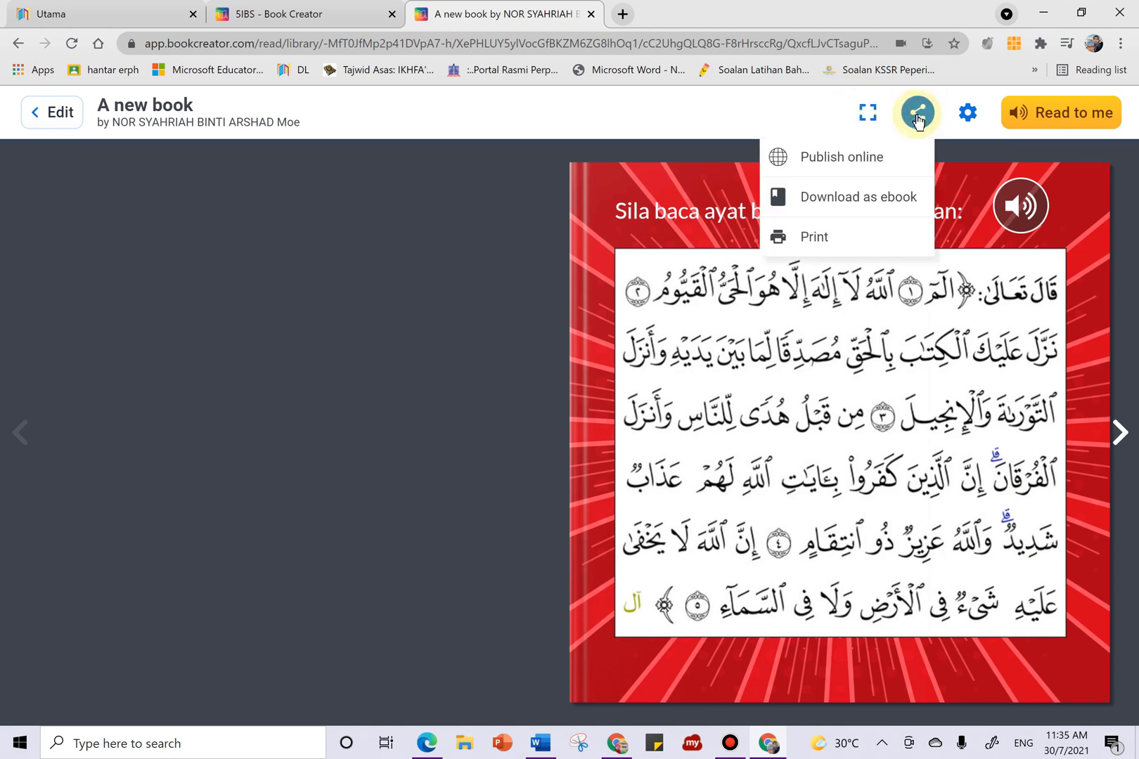
click(858, 162)
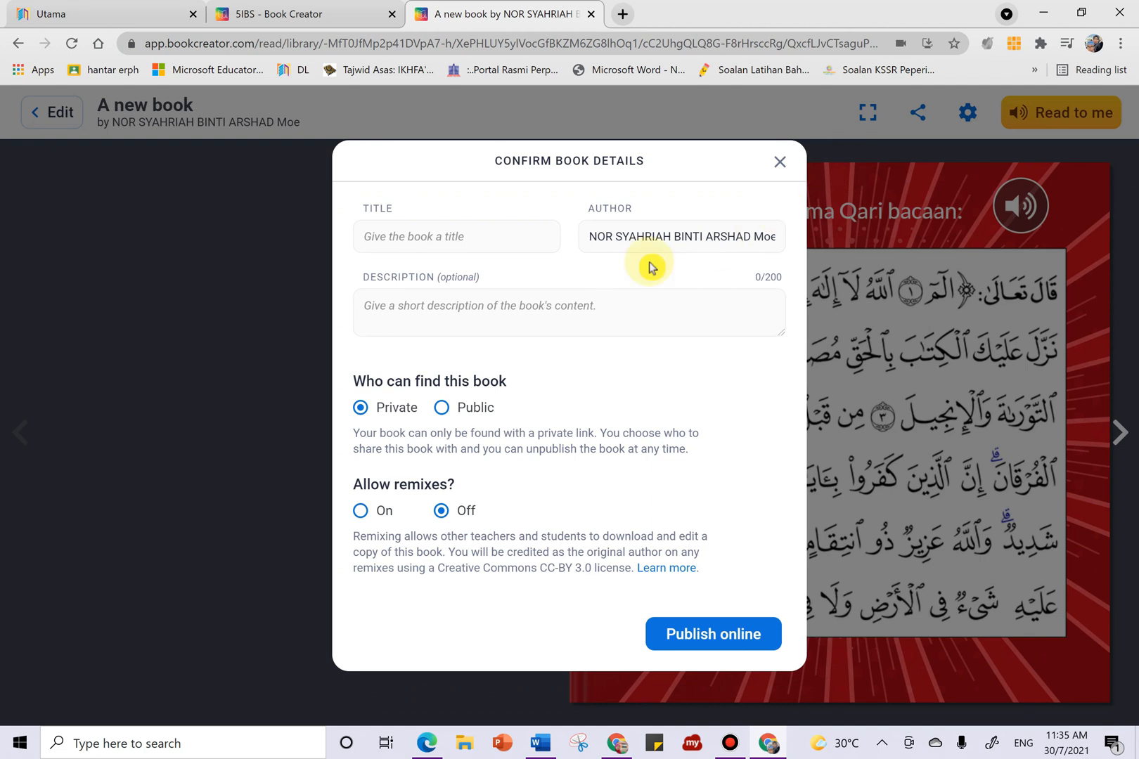
click(463, 243)
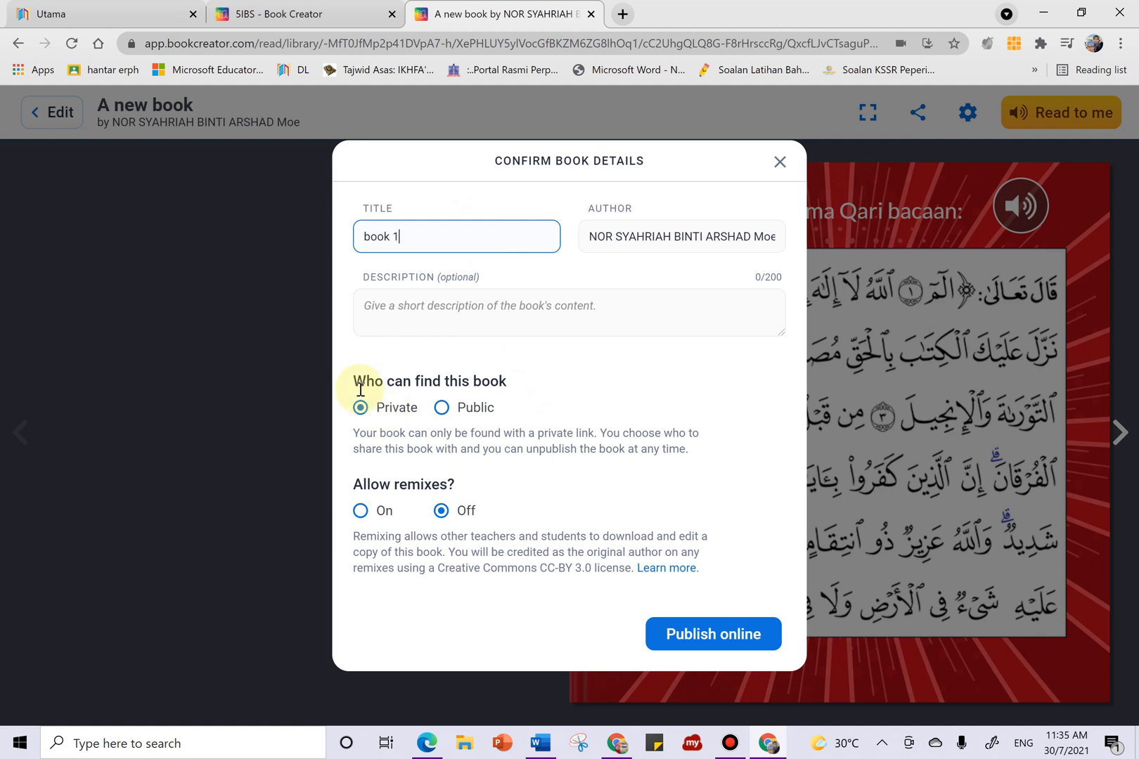
click(684, 636)
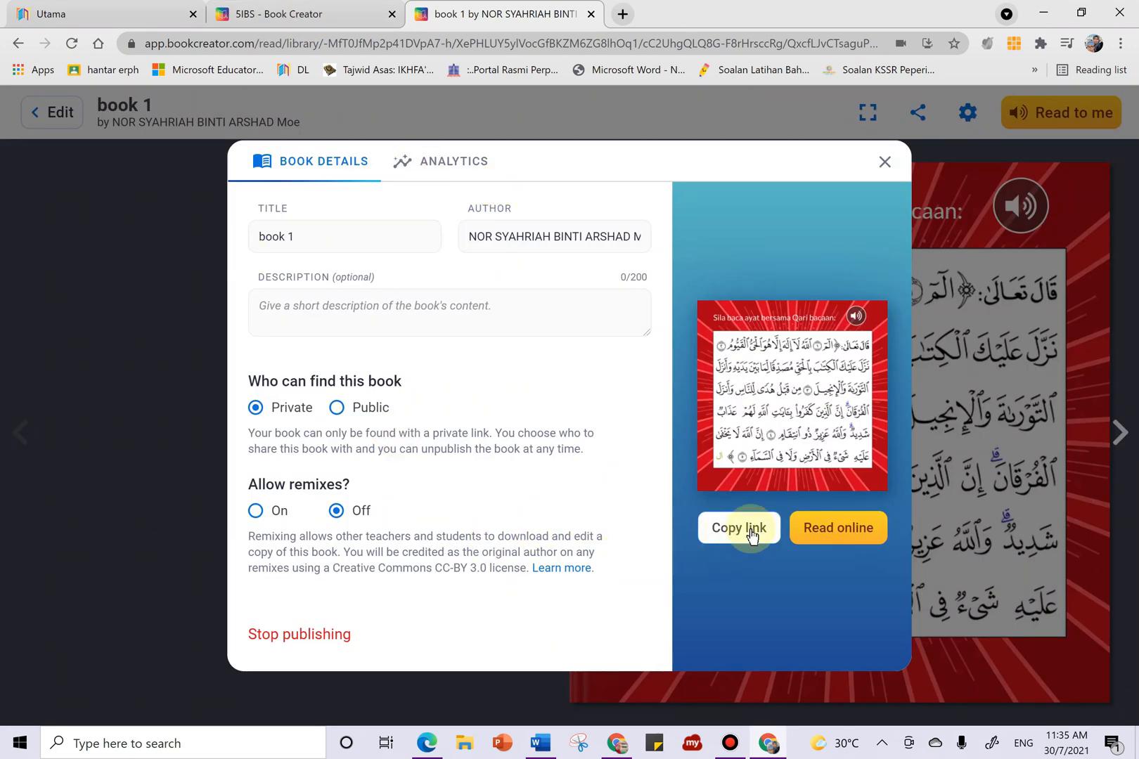
click(819, 535)
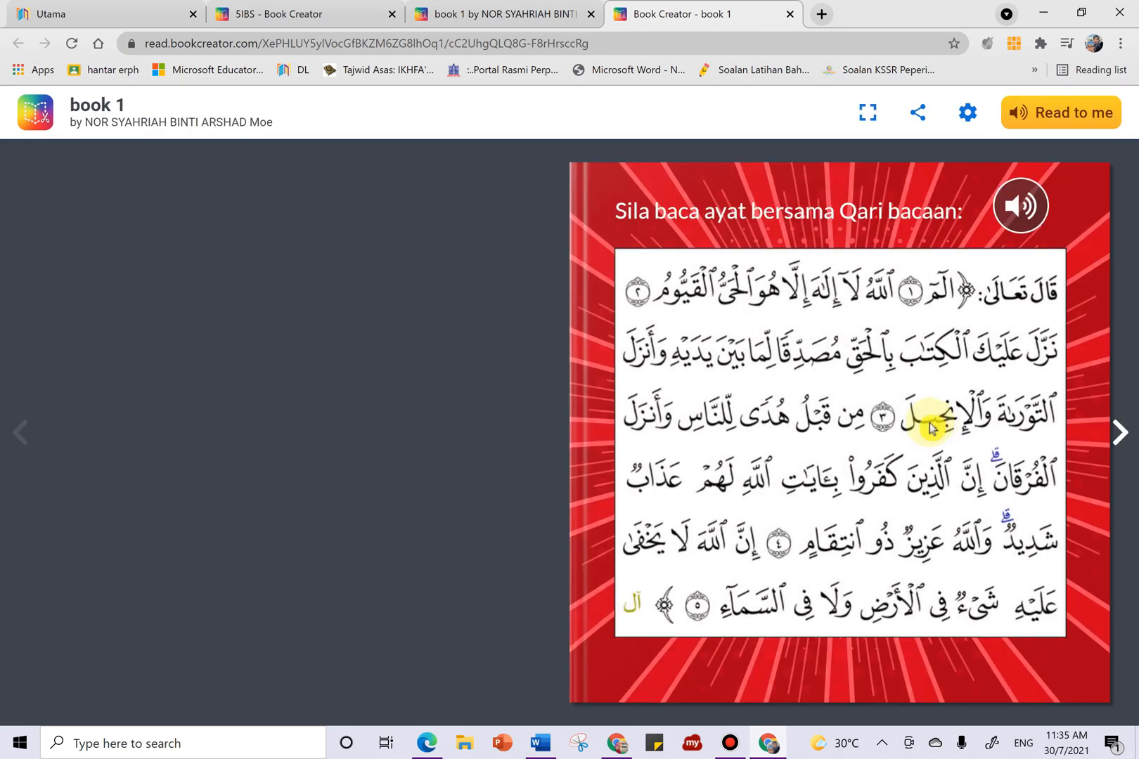
Read through the published book to its end page and return to the cover
click(1119, 439)
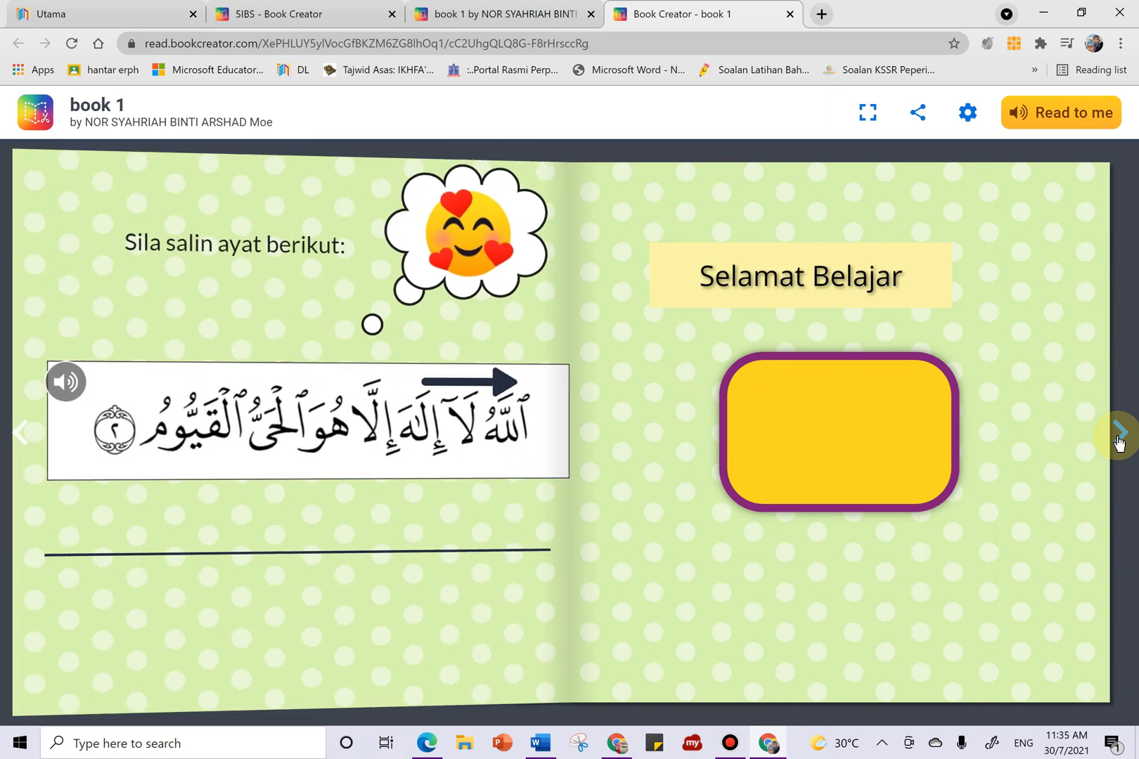
click(1118, 437)
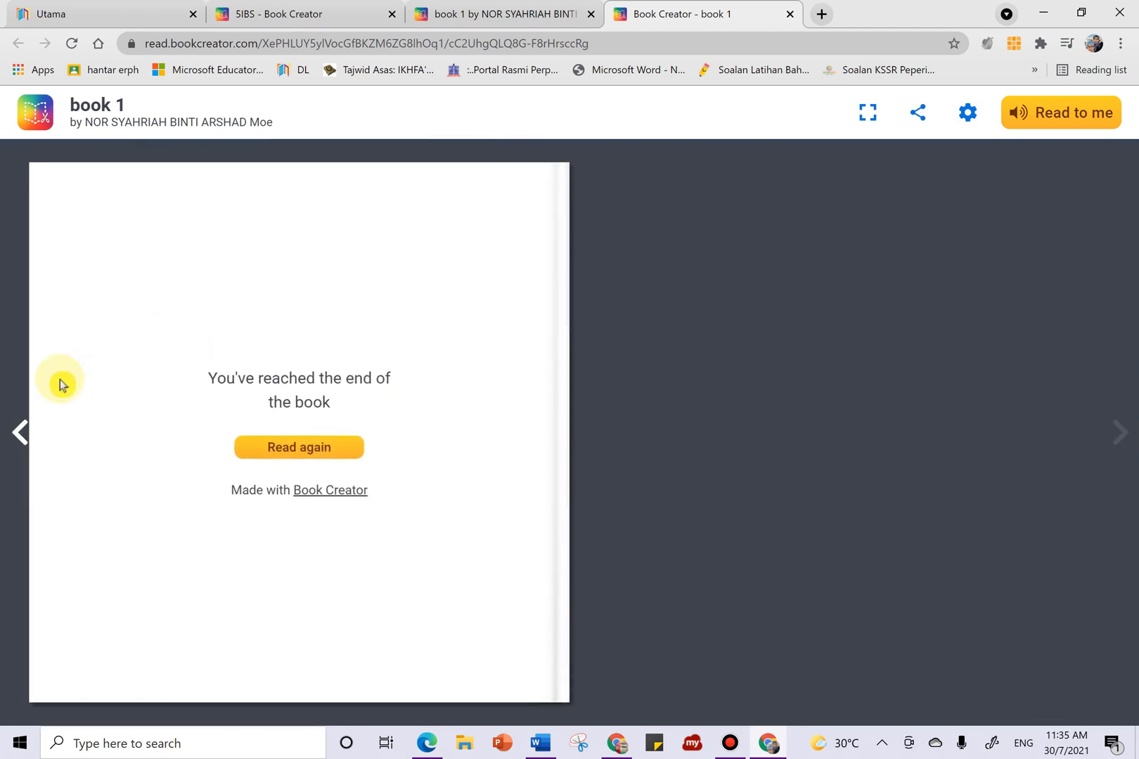
click(20, 432)
click(22, 436)
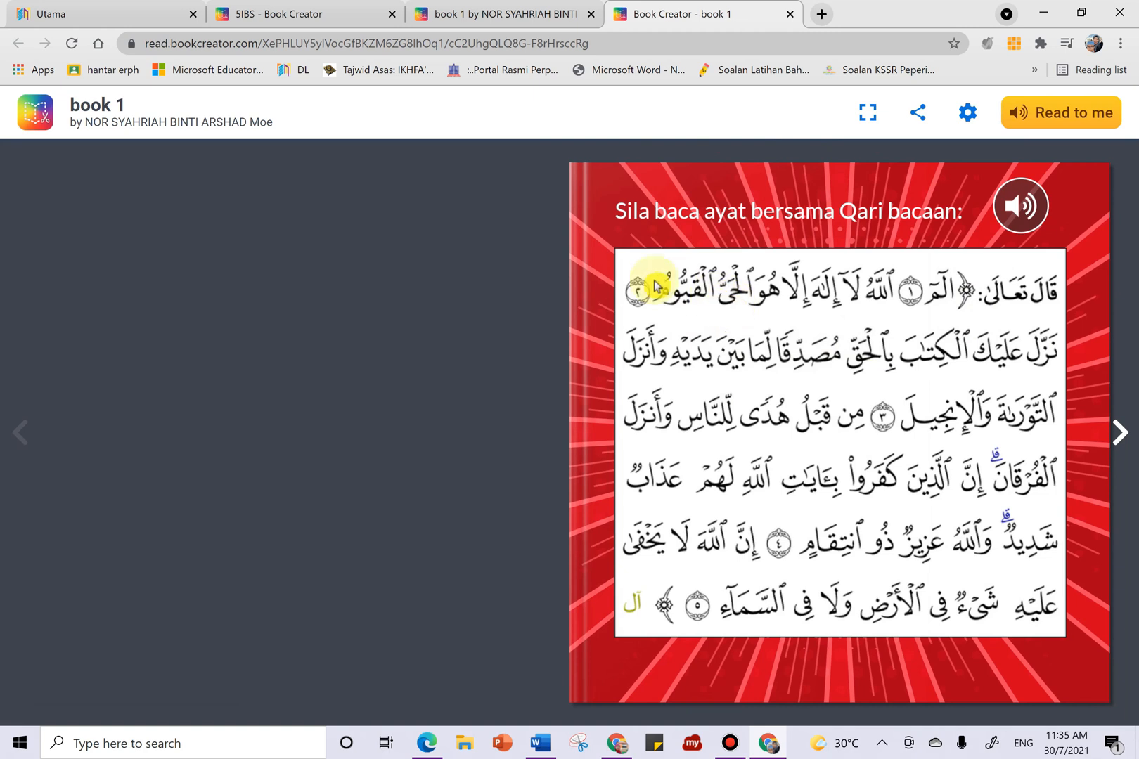
Copy the published book's link from its book details, close the details, and return to the online reading view
click(563, 19)
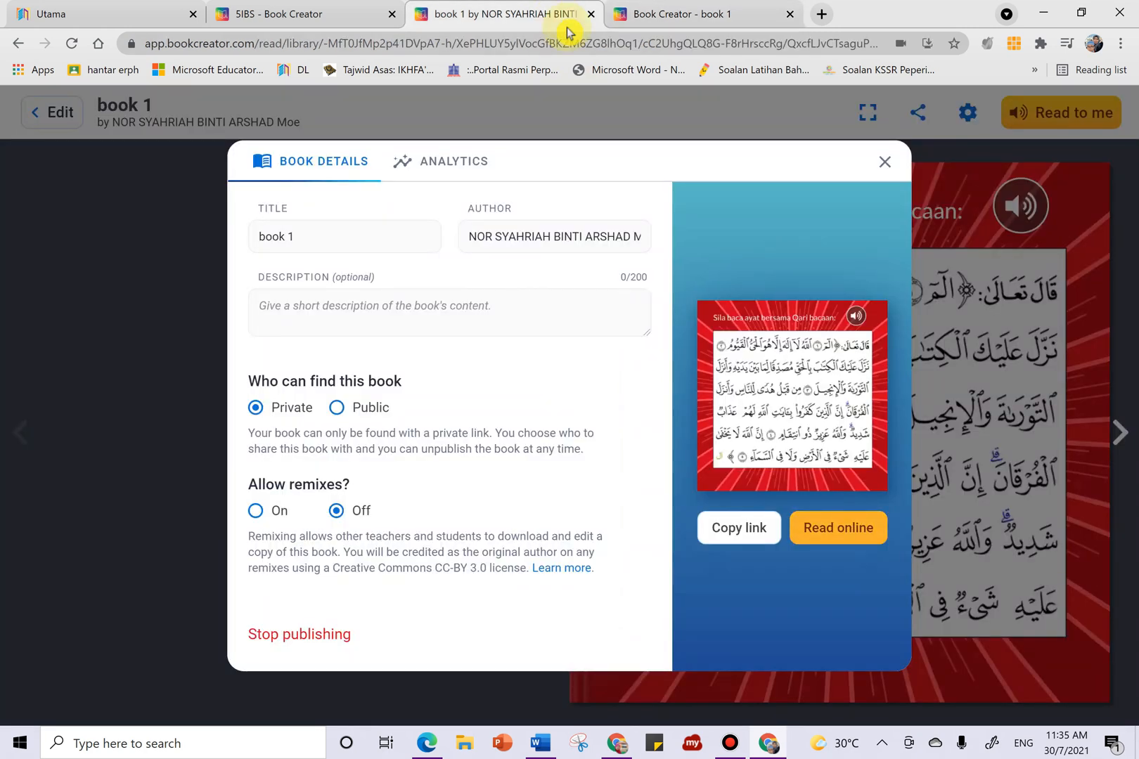
click(744, 529)
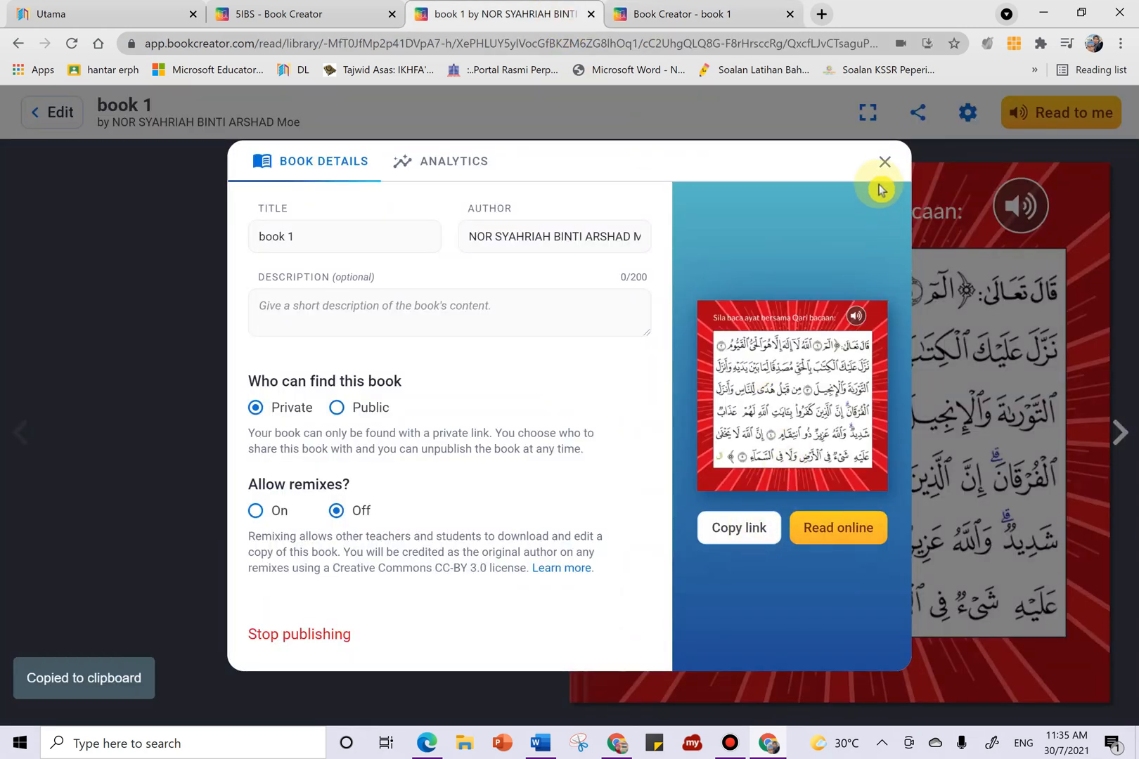
click(885, 167)
click(725, 14)
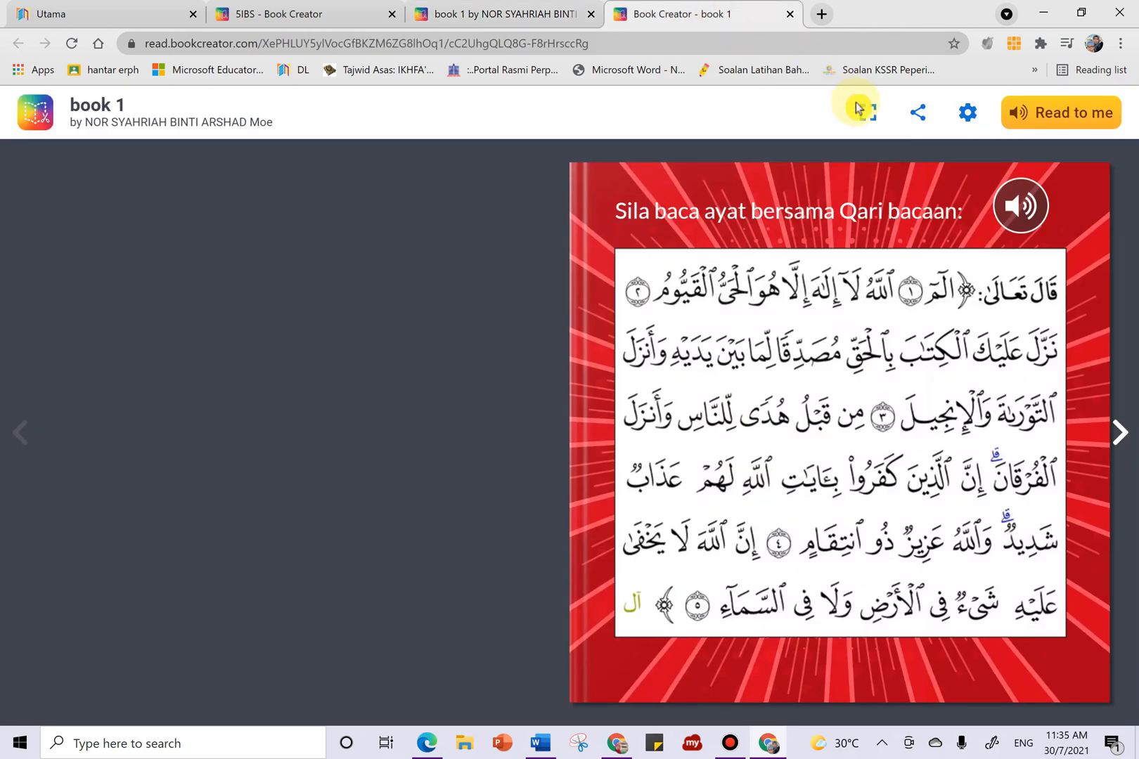
Review the online reader's sharing options and its display and read-aloud settings
click(921, 111)
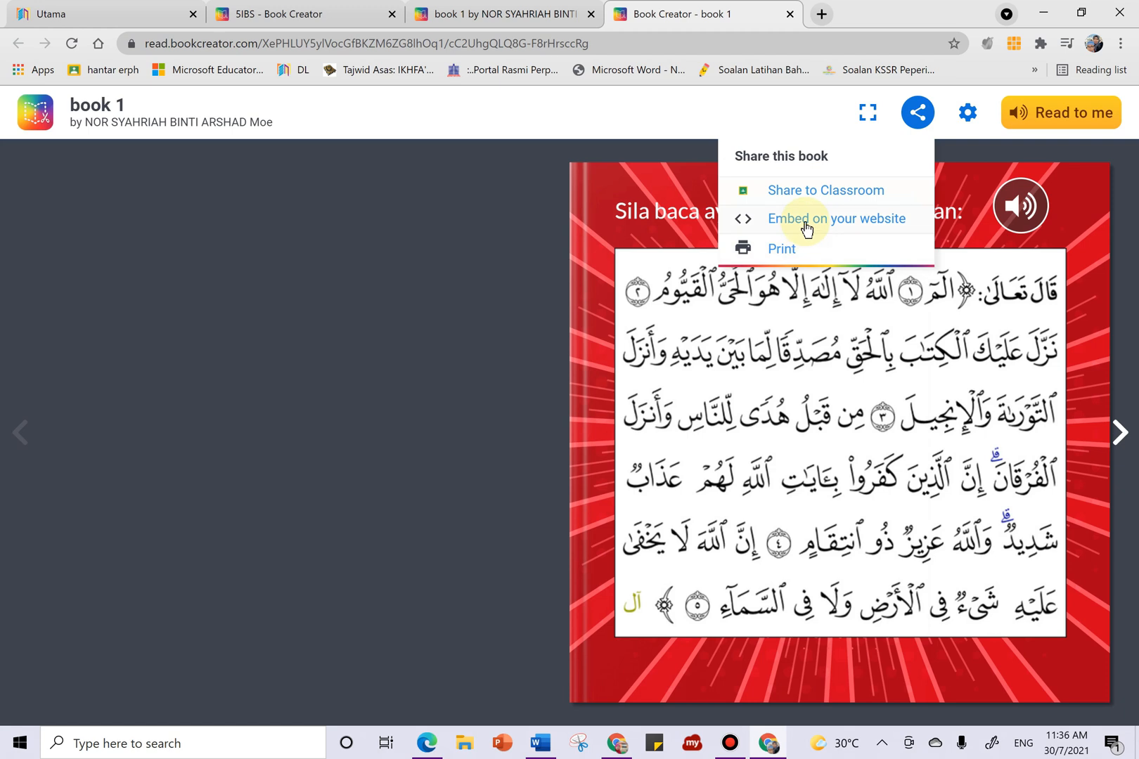
click(478, 261)
click(967, 114)
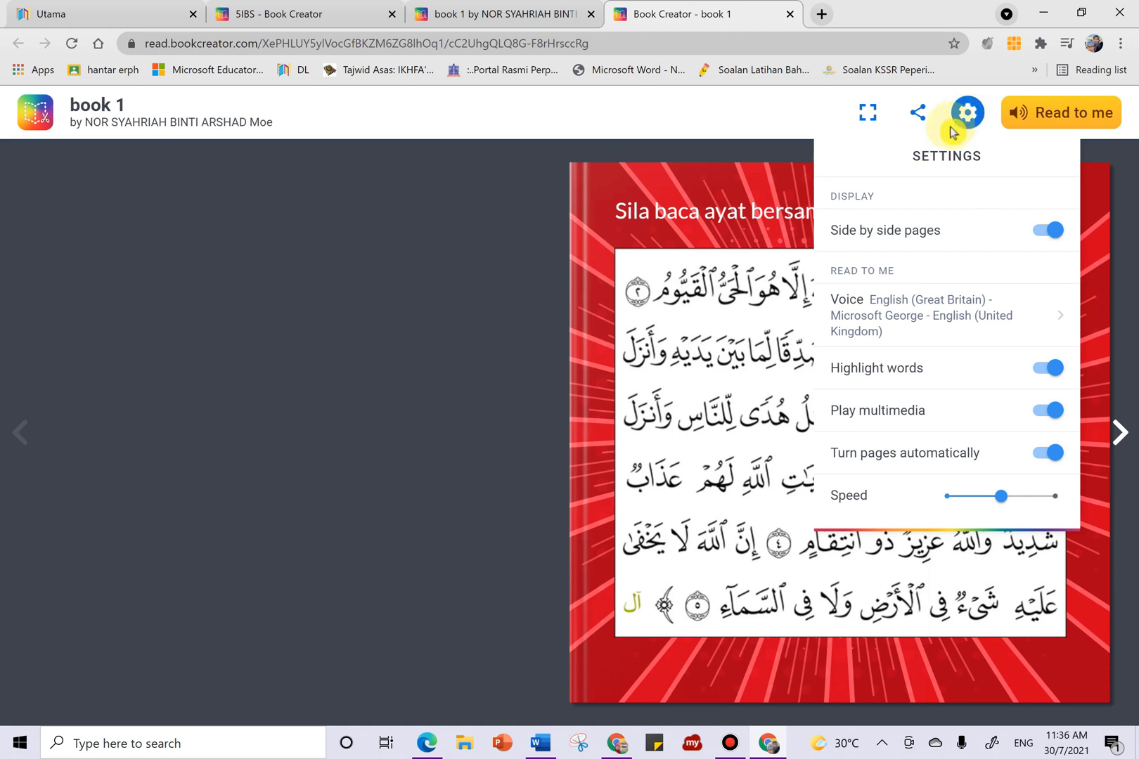
click(447, 351)
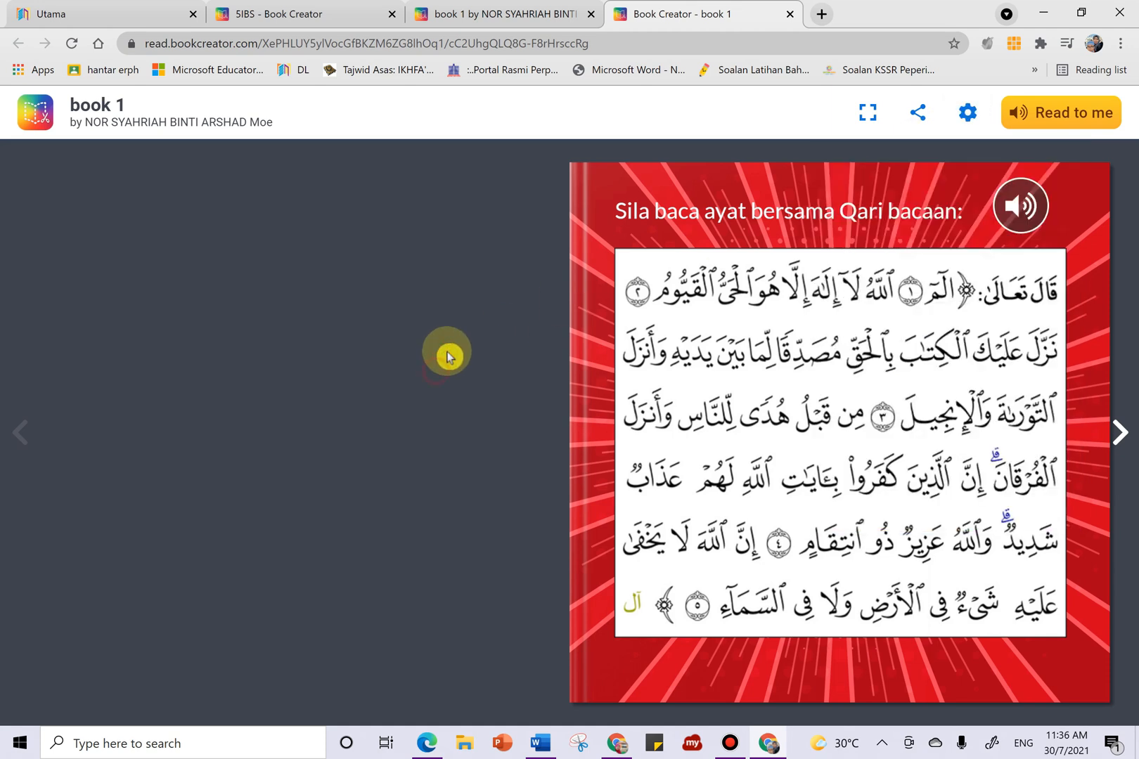
Check the Google Classroom sharing window for the published book, and close it without sharing
click(916, 115)
click(828, 195)
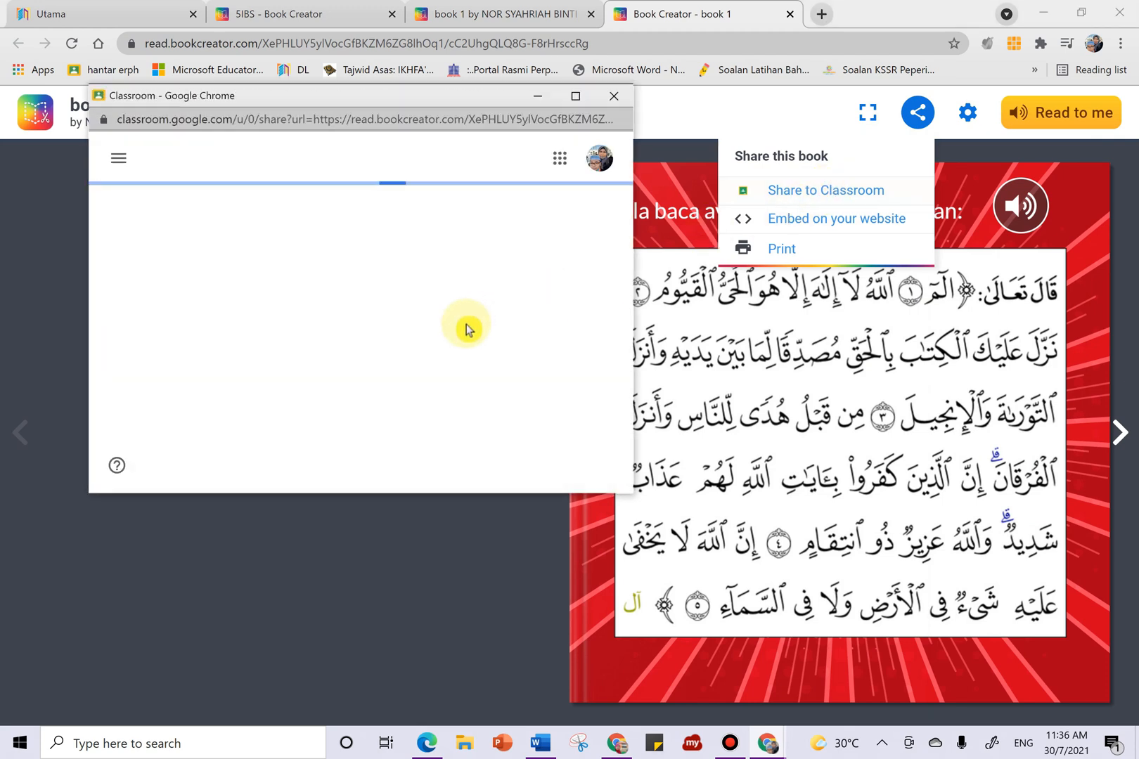
click(613, 97)
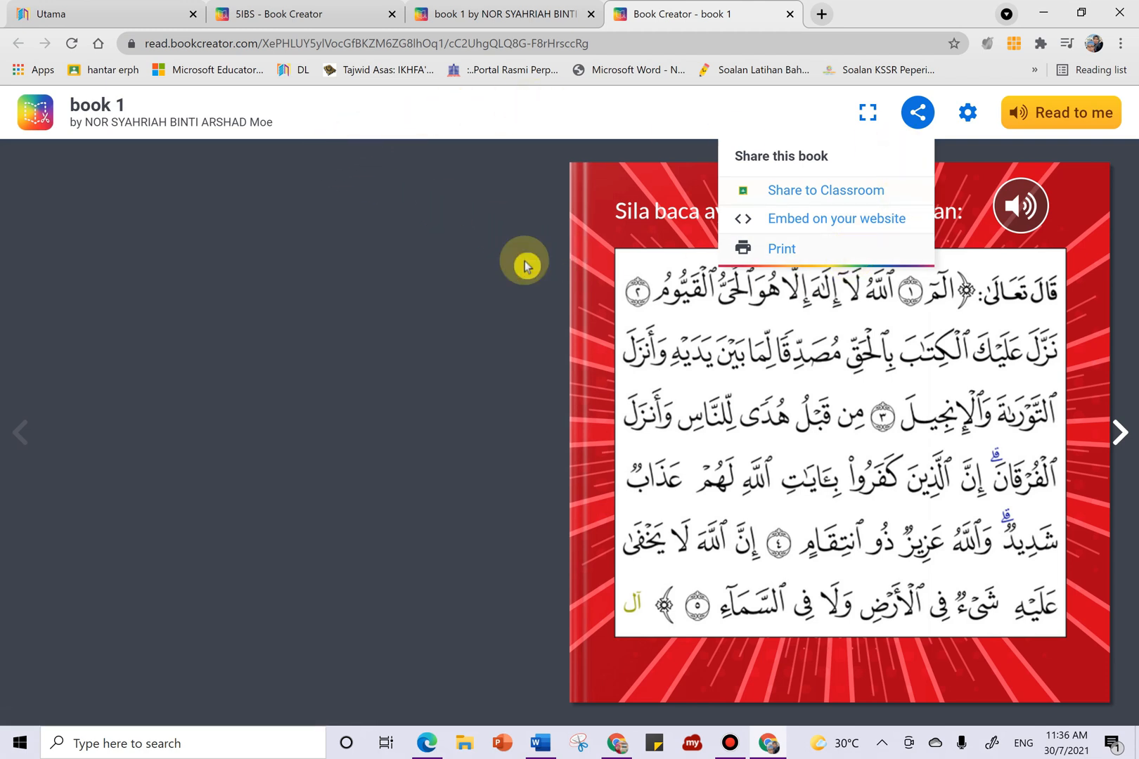
click(444, 312)
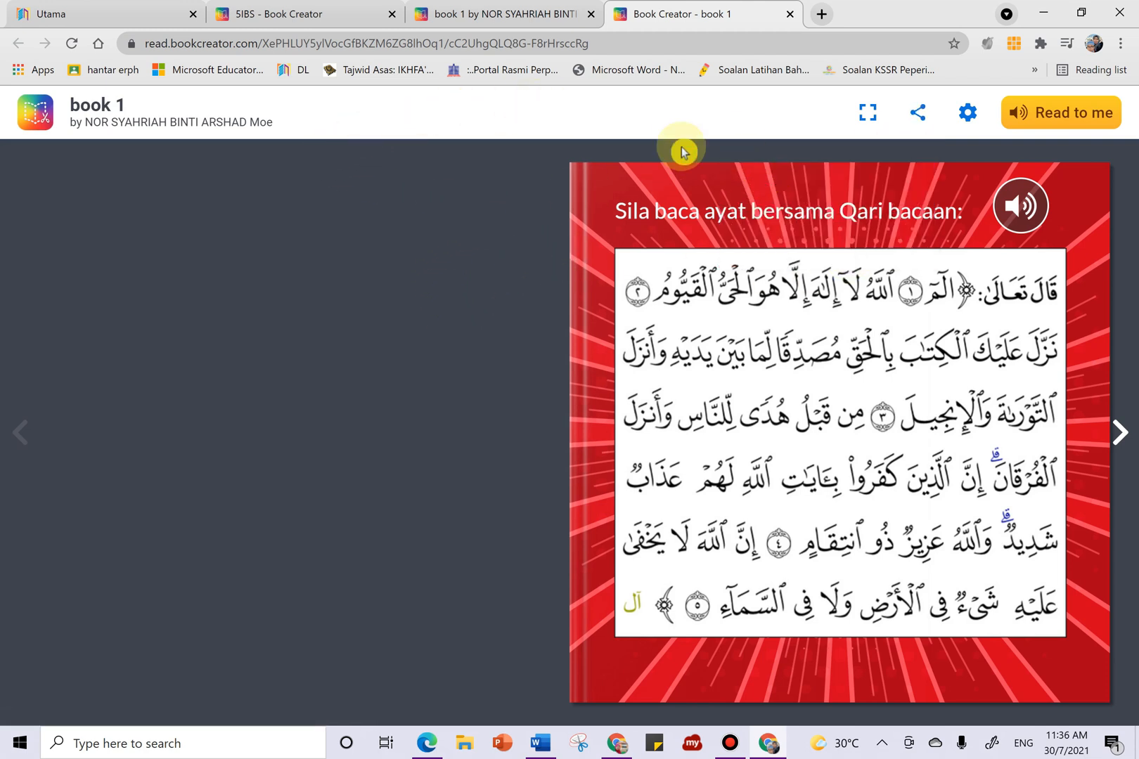
Return to the 5IBS library and review the online publishing details of "book 1"
click(453, 18)
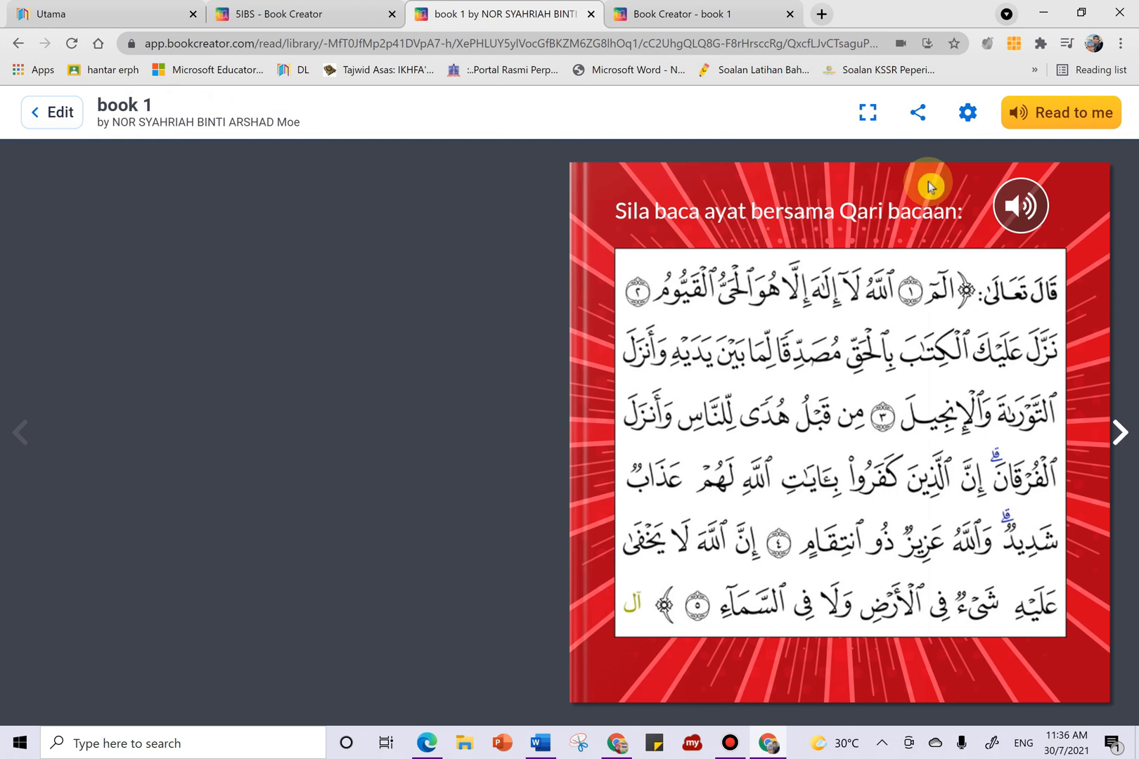
click(327, 19)
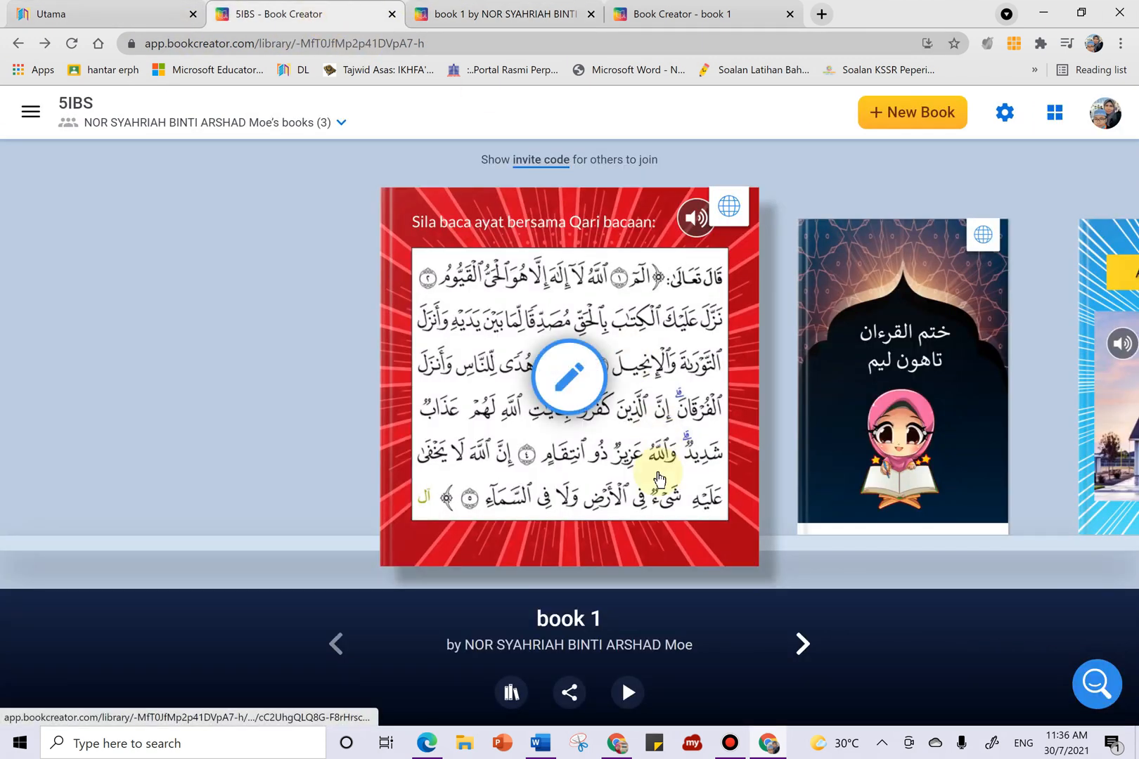
click(570, 696)
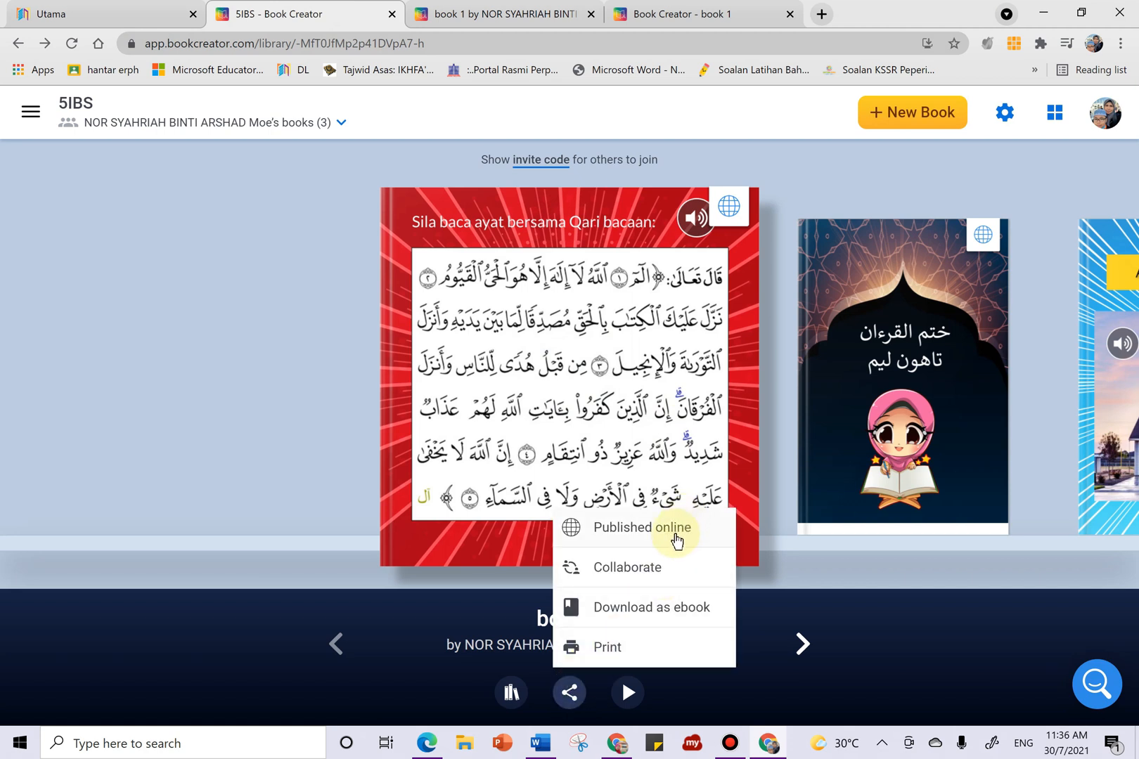
click(675, 537)
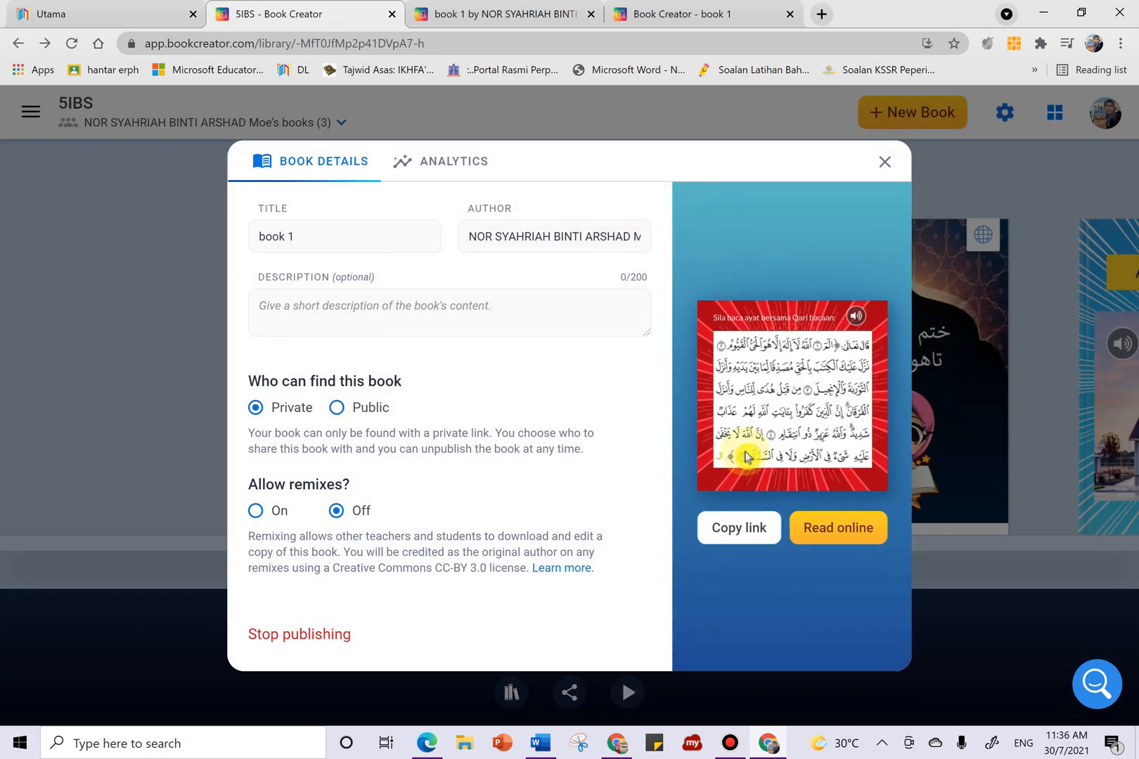
click(884, 162)
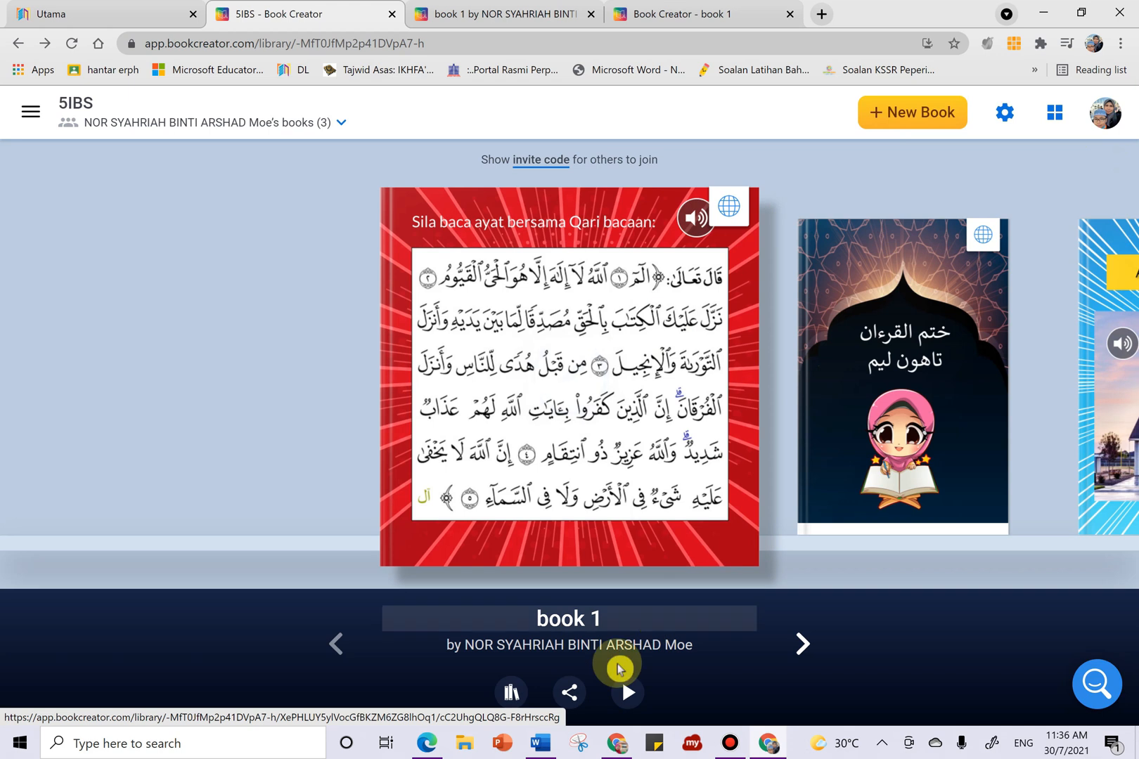
Copy the link of "book 1" from its online publishing details in the 5IBS library, and close the details
click(575, 703)
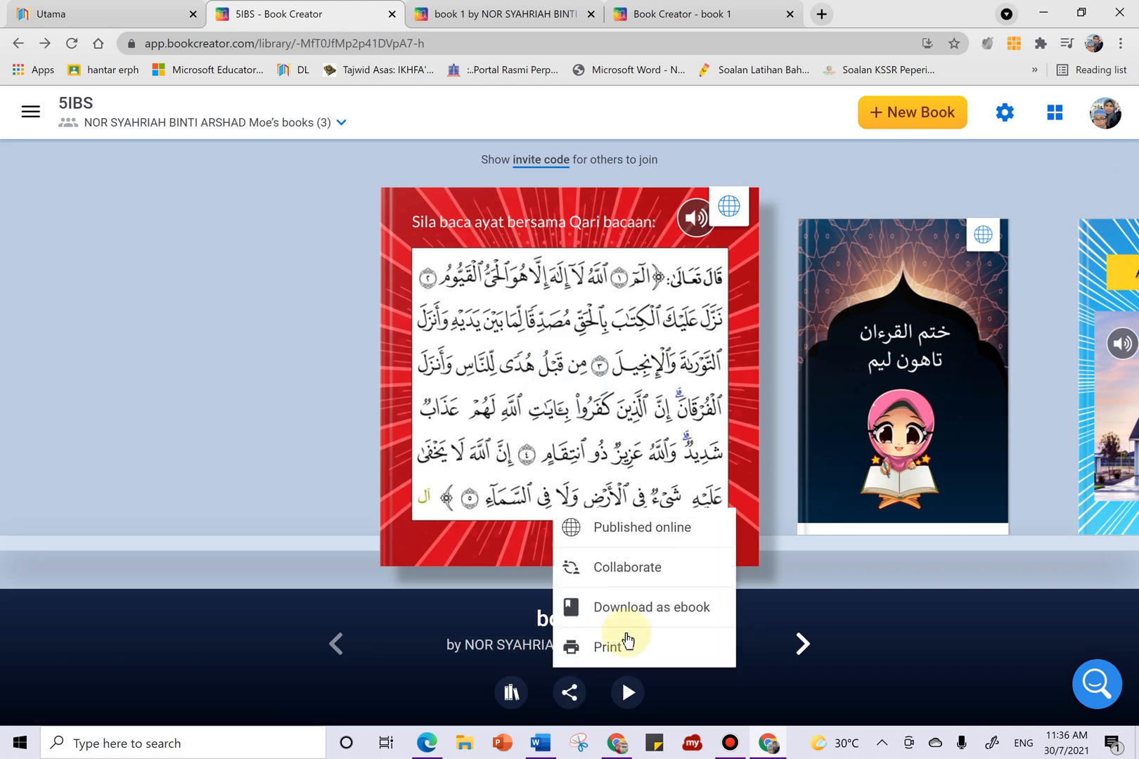
click(655, 535)
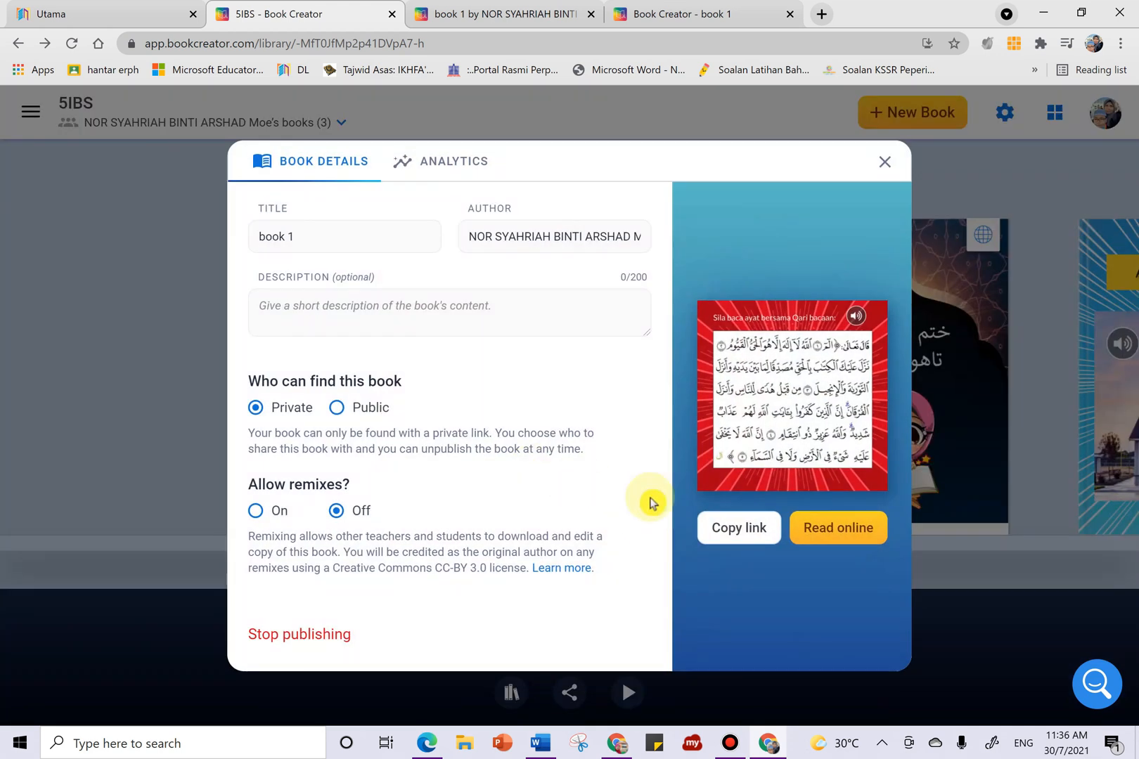
click(722, 533)
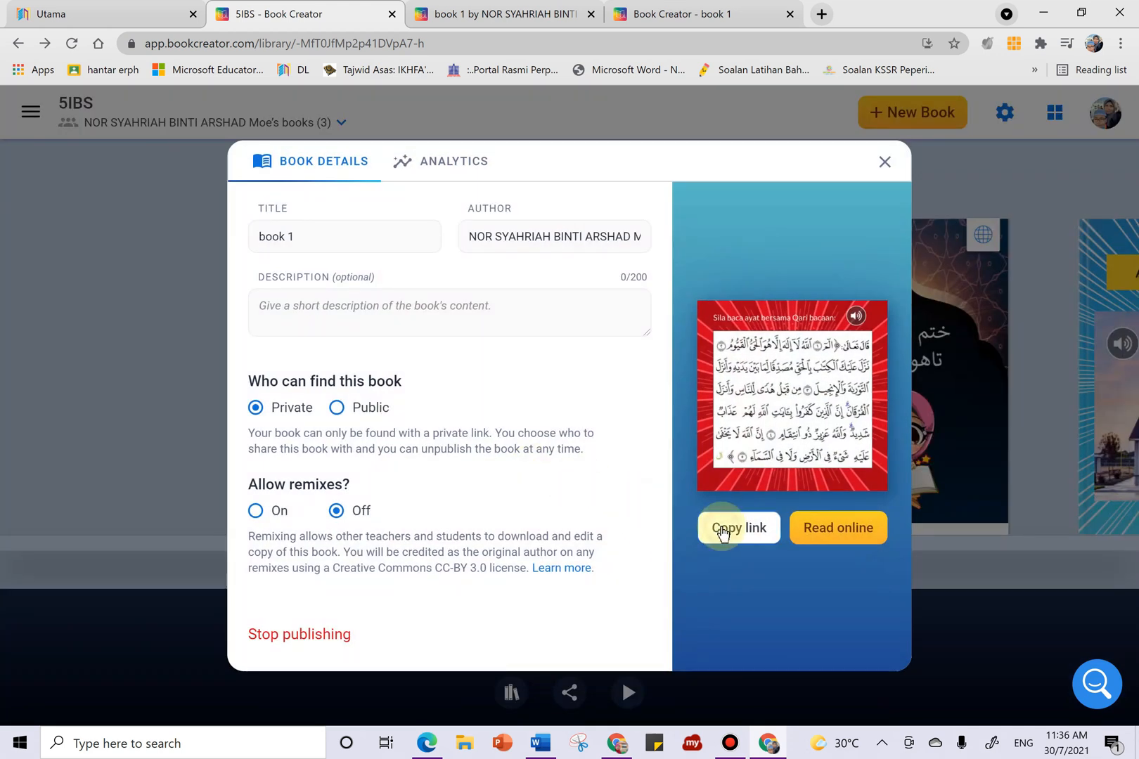
click(885, 163)
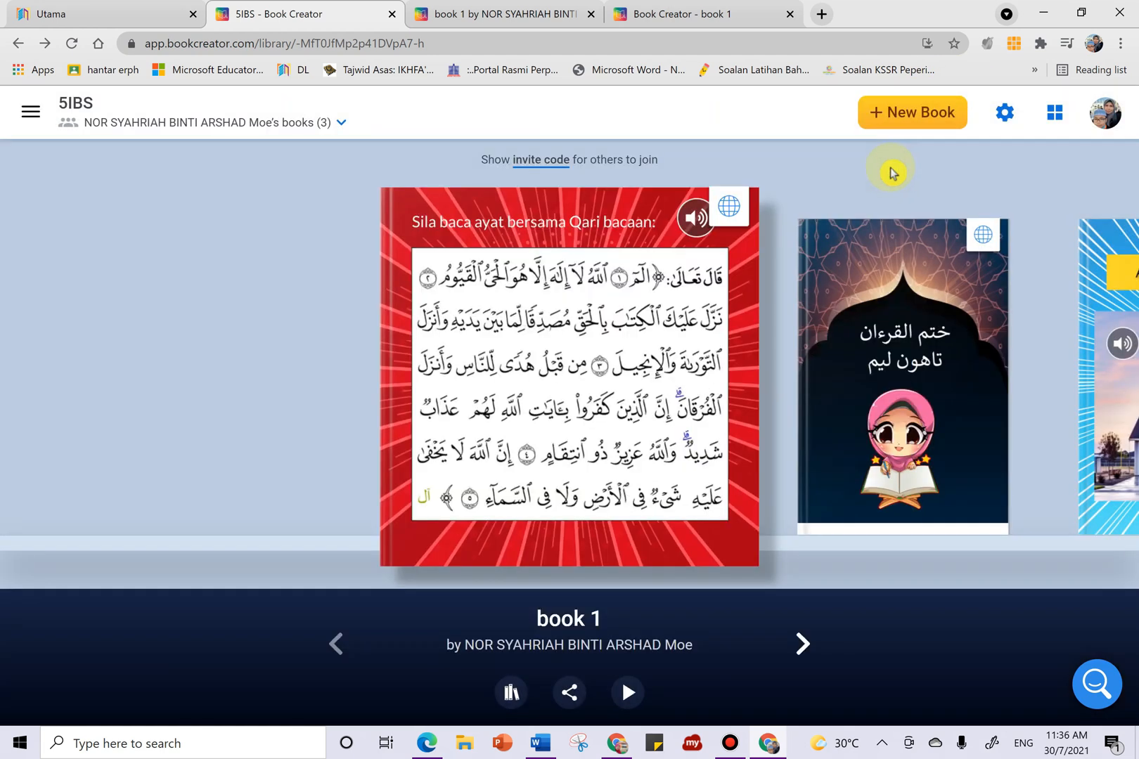
Browse to the next book in the library, open "book 1" in the editor, and return to the library
click(802, 645)
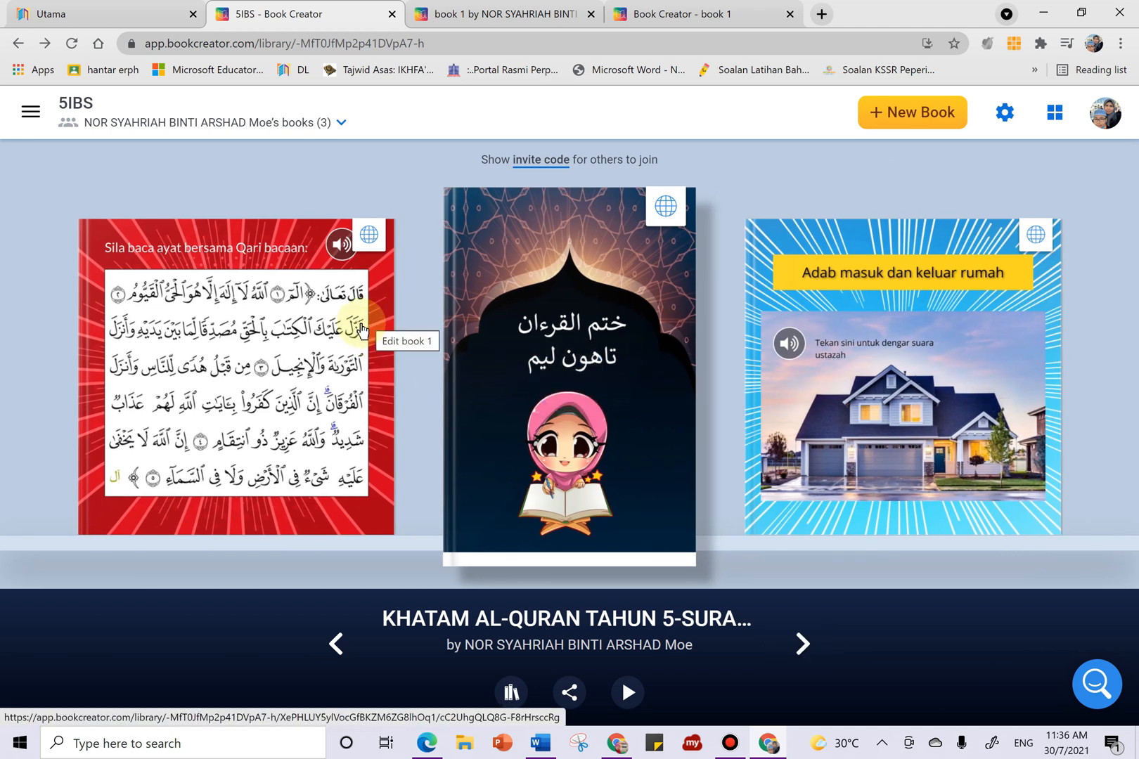
click(360, 329)
mouse_move(532, 340)
right_click(532, 319)
click(404, 320)
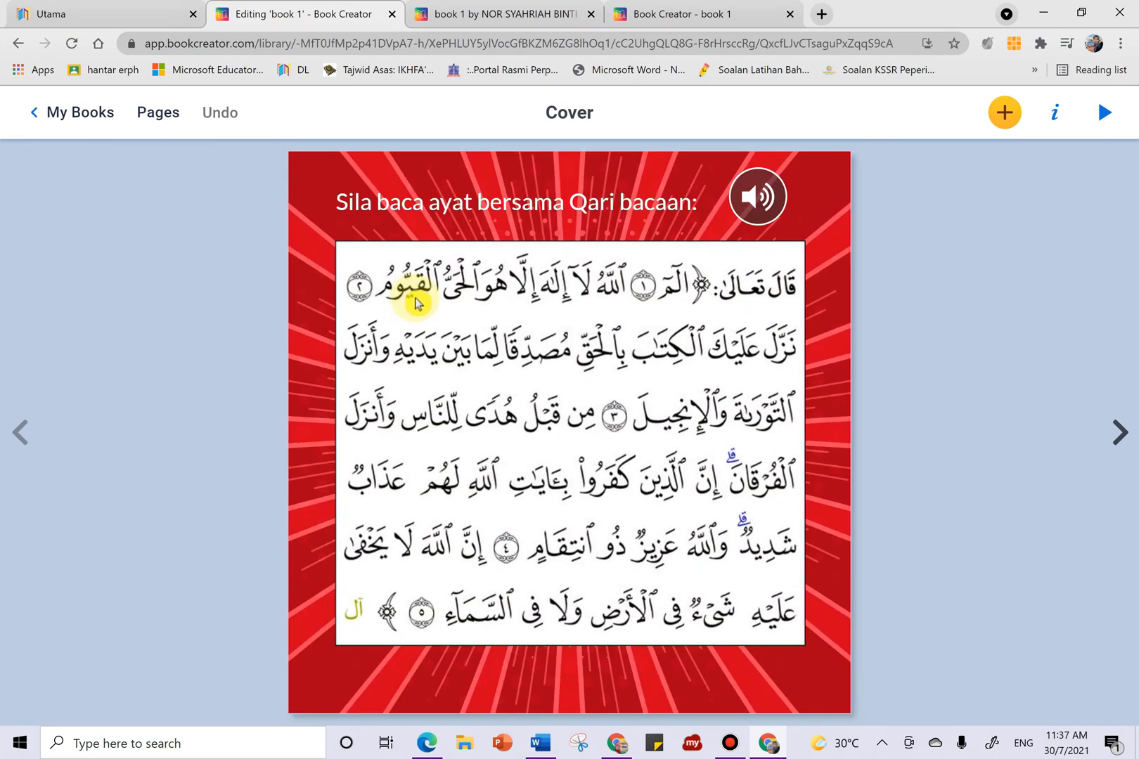
click(40, 115)
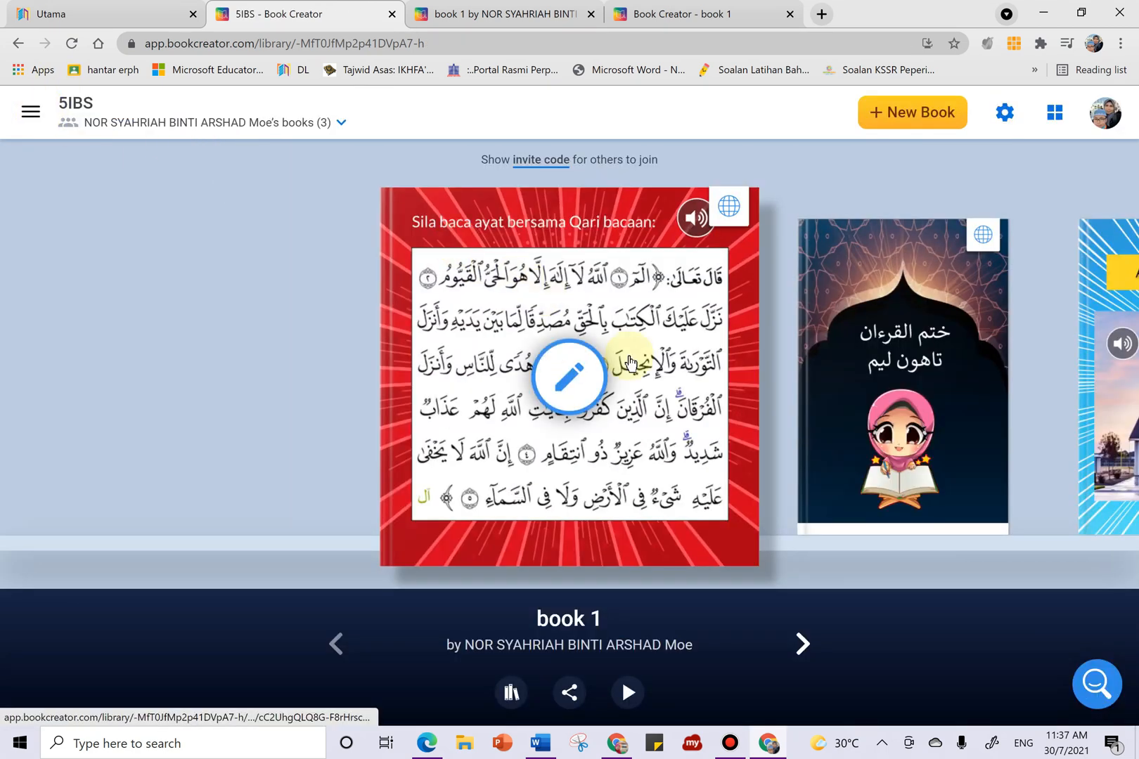
Stop publishing "book 1" online and confirm it
click(728, 208)
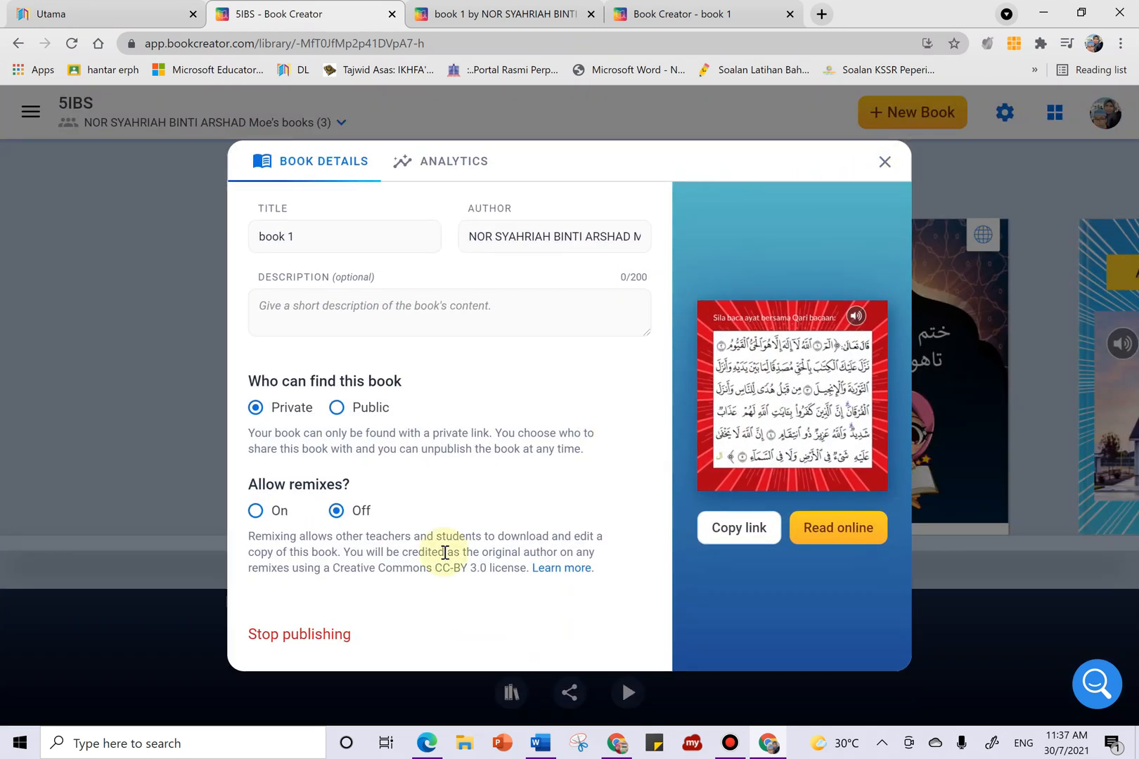
click(295, 632)
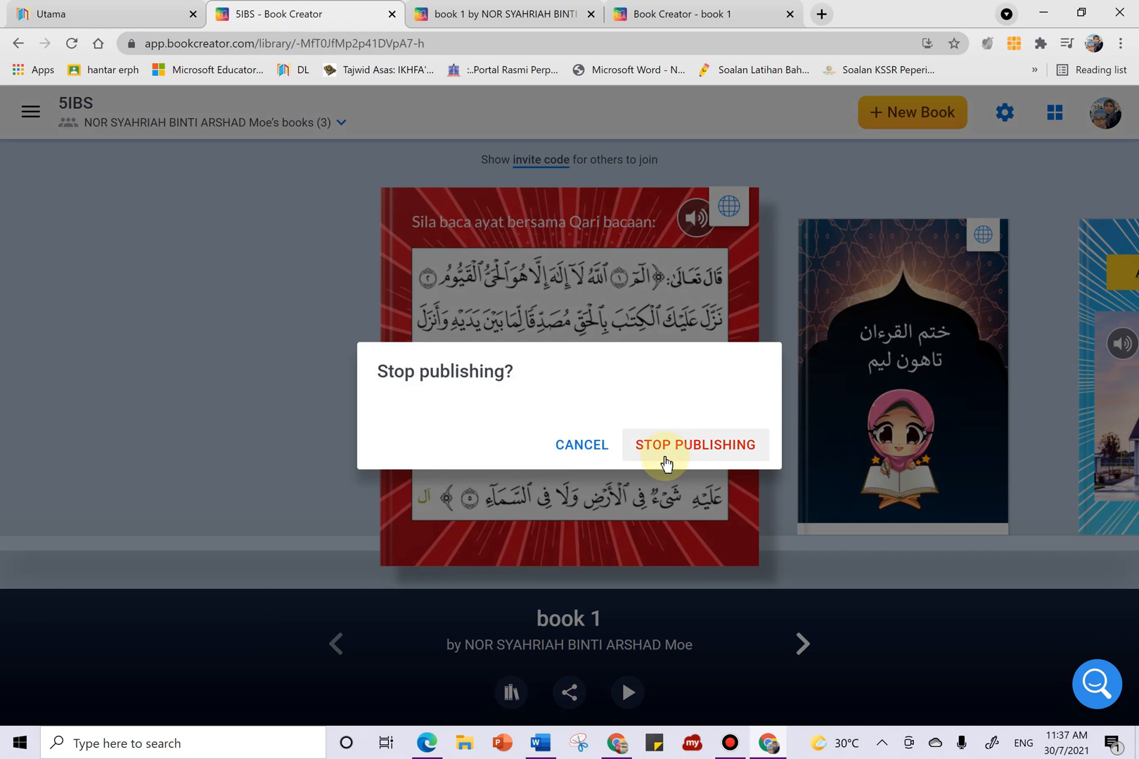
click(670, 455)
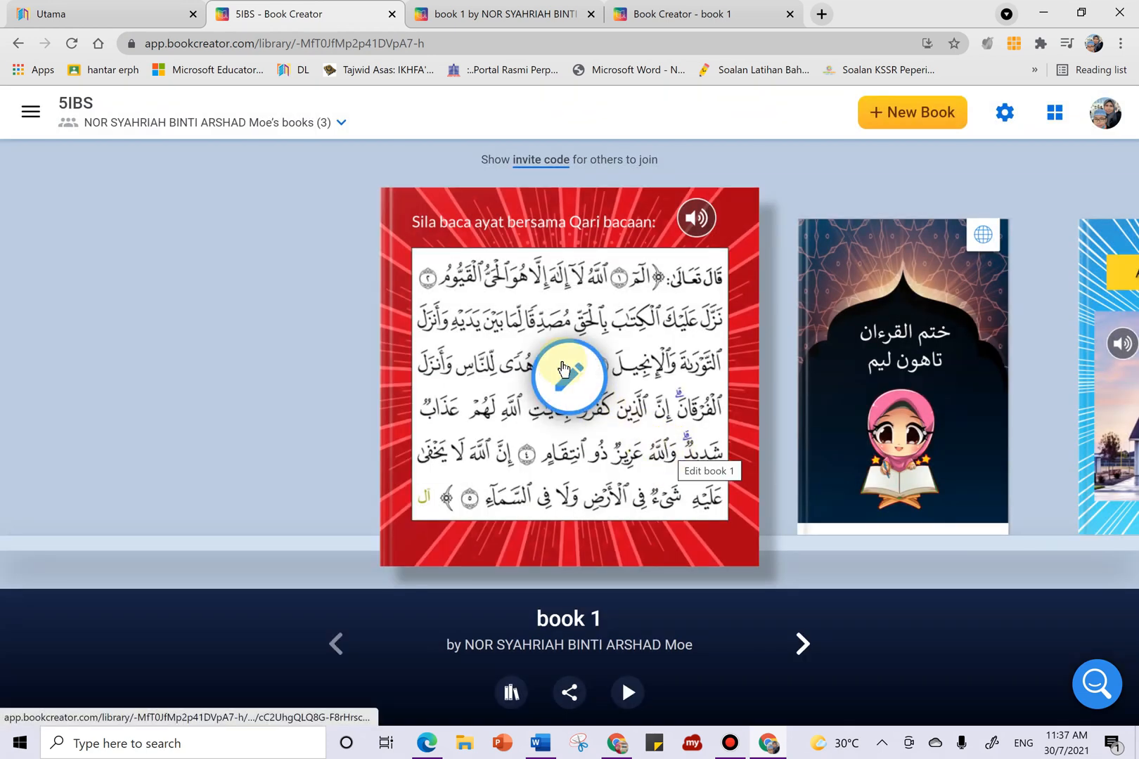
Review the management options for "book 1", including the sources for importing a book, without importing anything
click(516, 695)
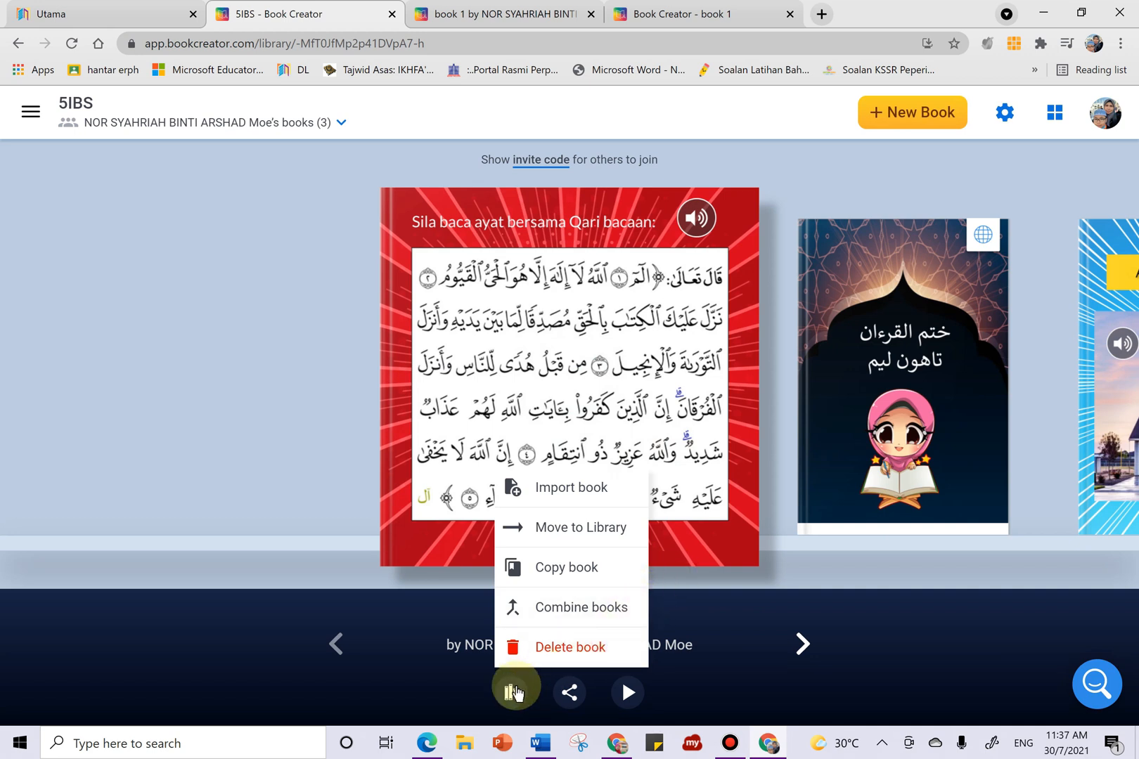
click(576, 488)
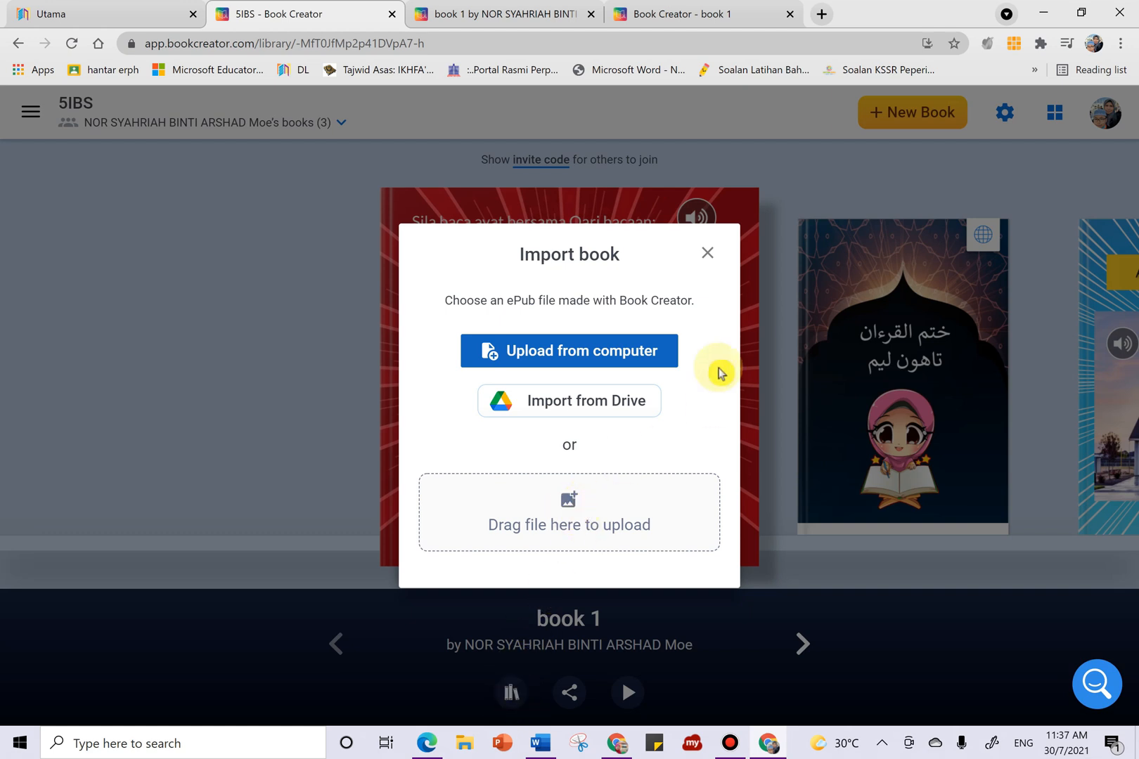
click(708, 252)
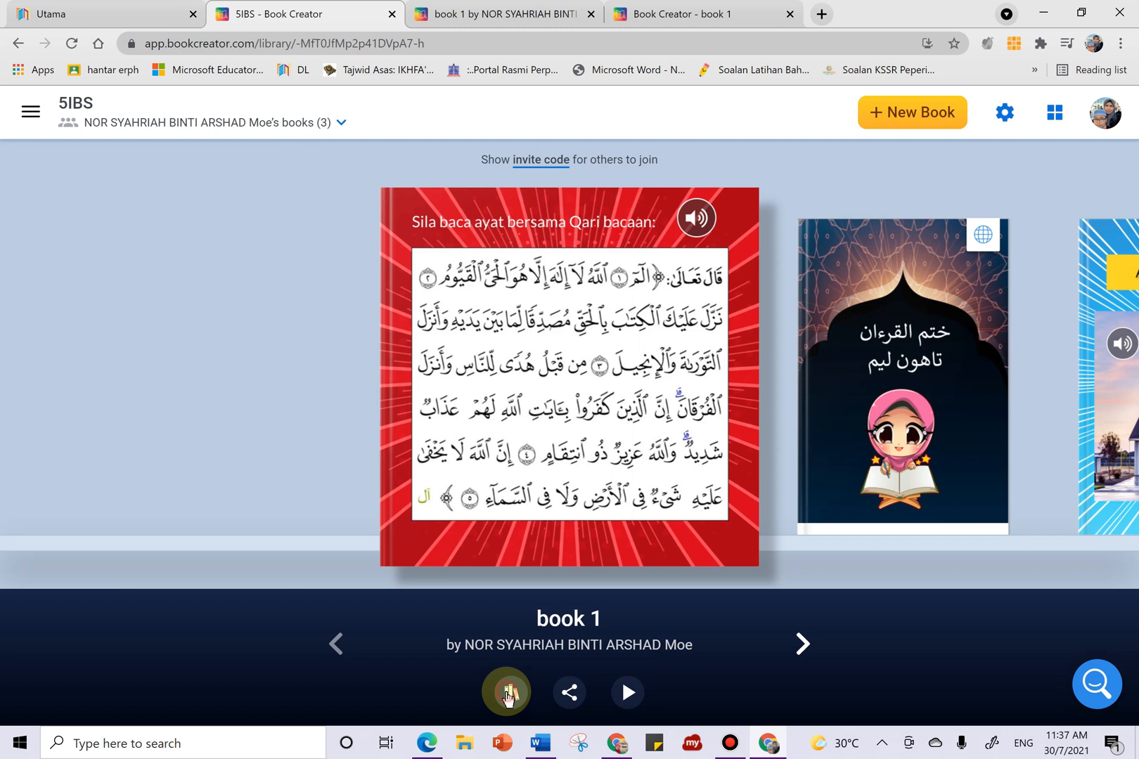
click(507, 694)
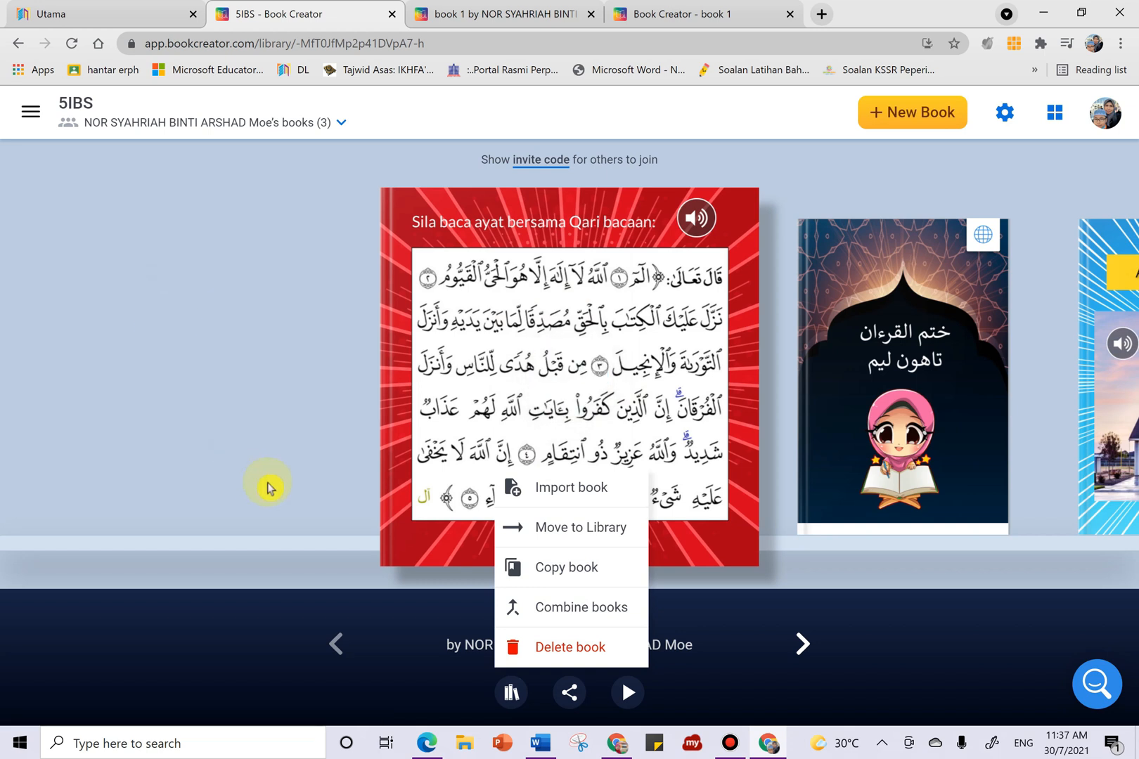
click(475, 537)
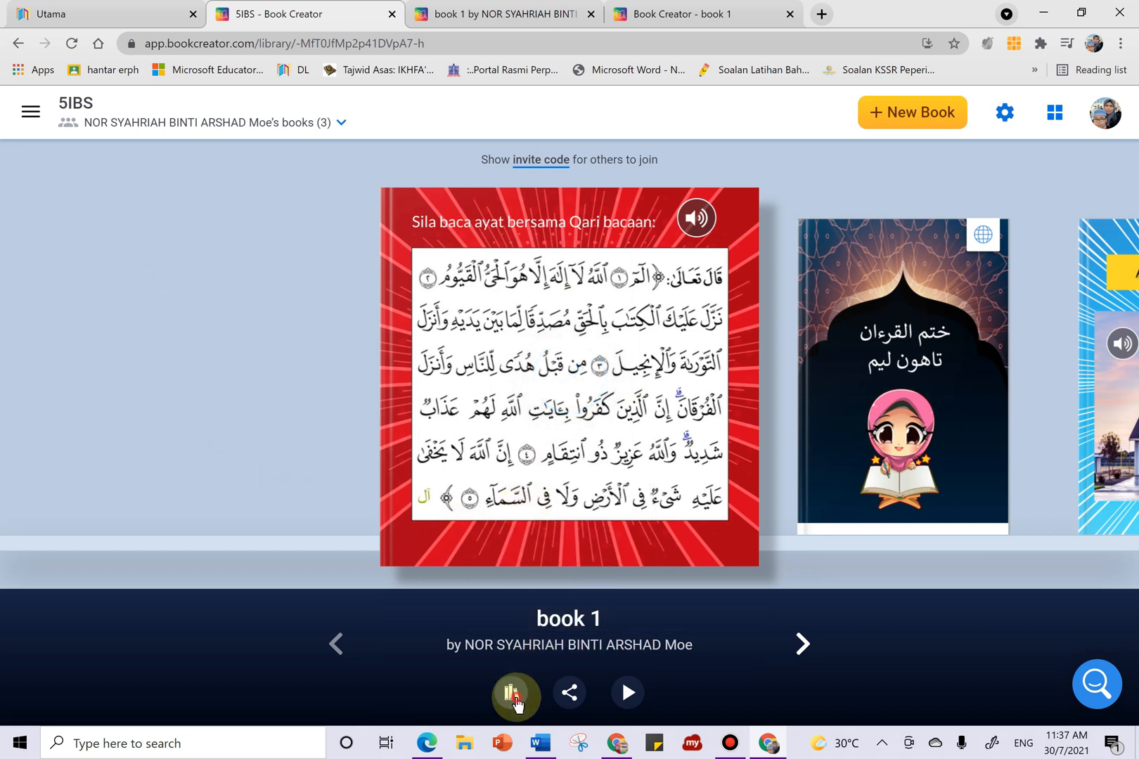
click(514, 696)
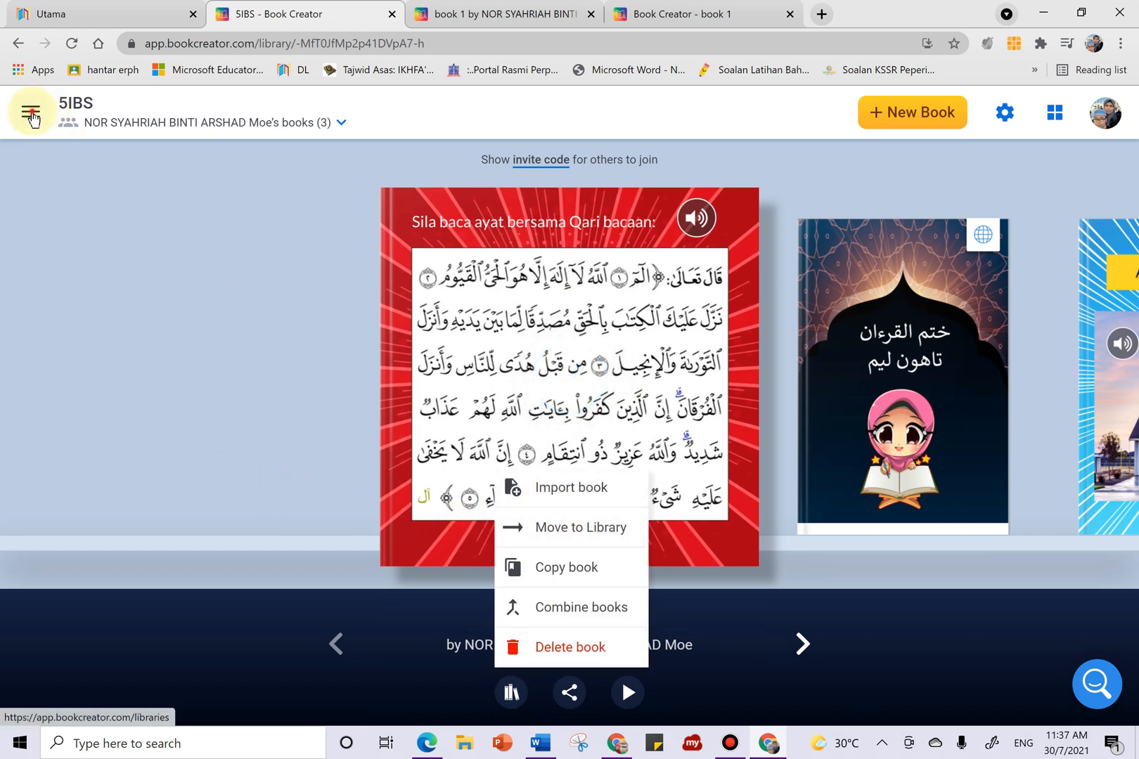
Try to create a new library from the Teacher Dashboard, dismiss the plan notice, and return to the 5IBS library
click(30, 112)
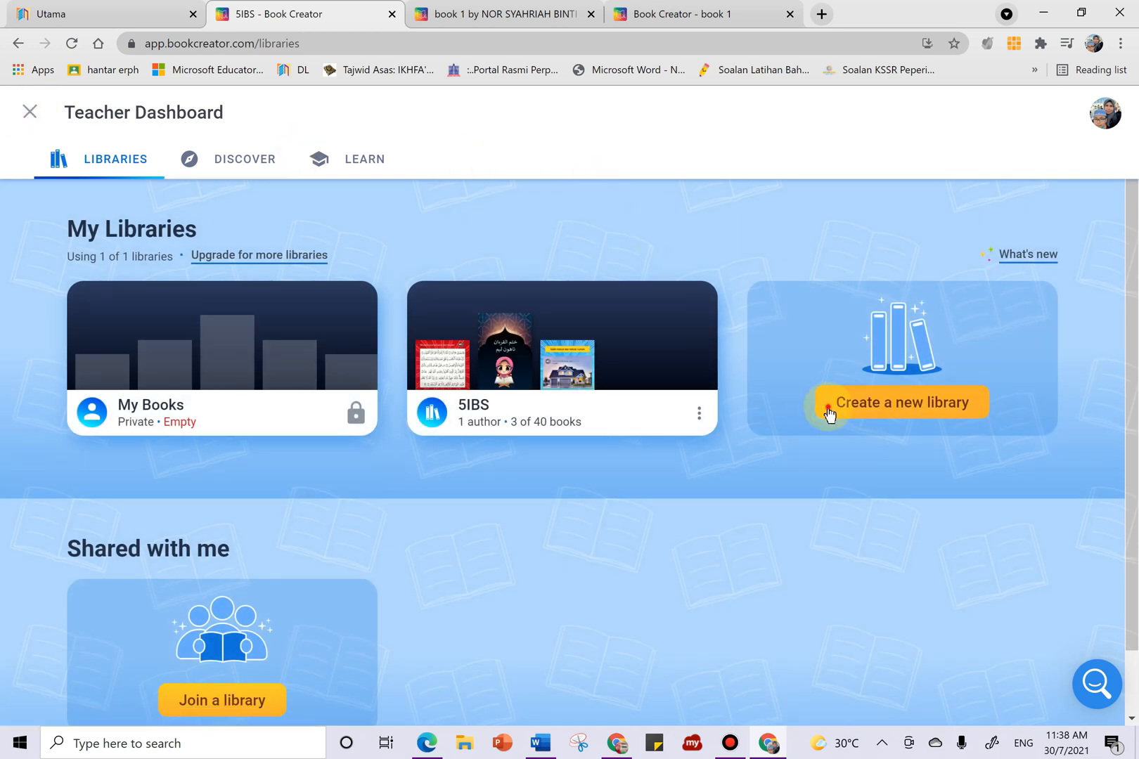
click(829, 415)
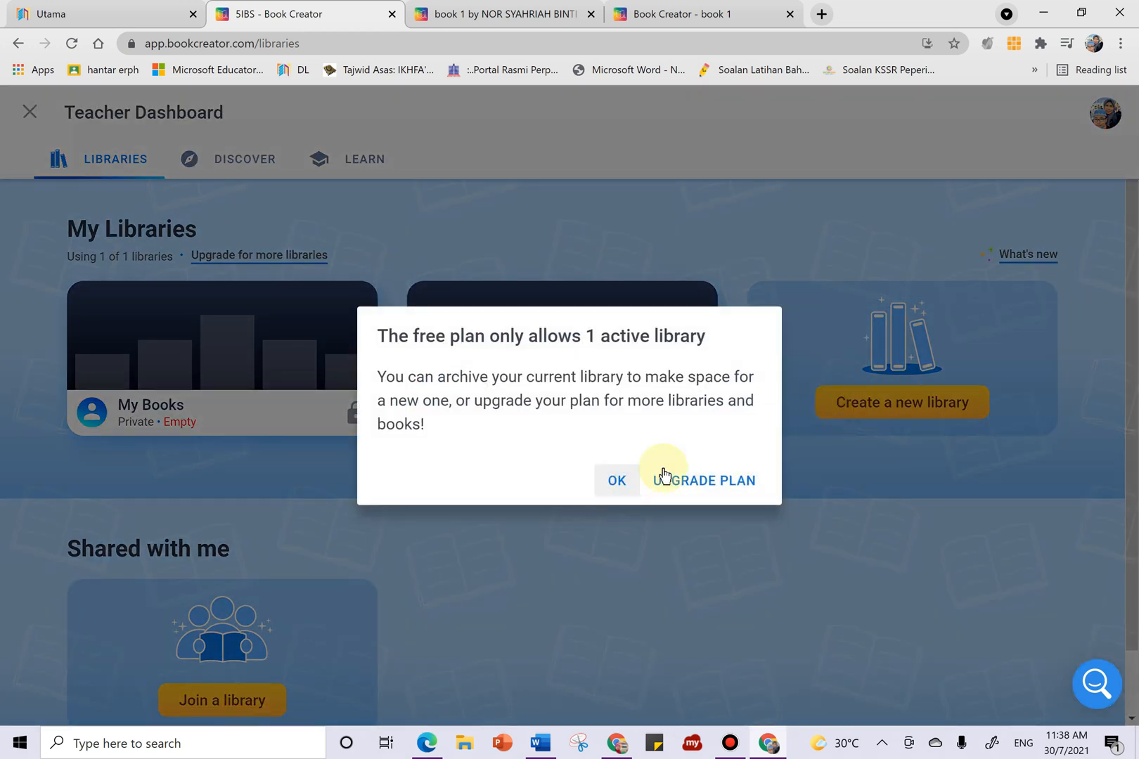
click(612, 479)
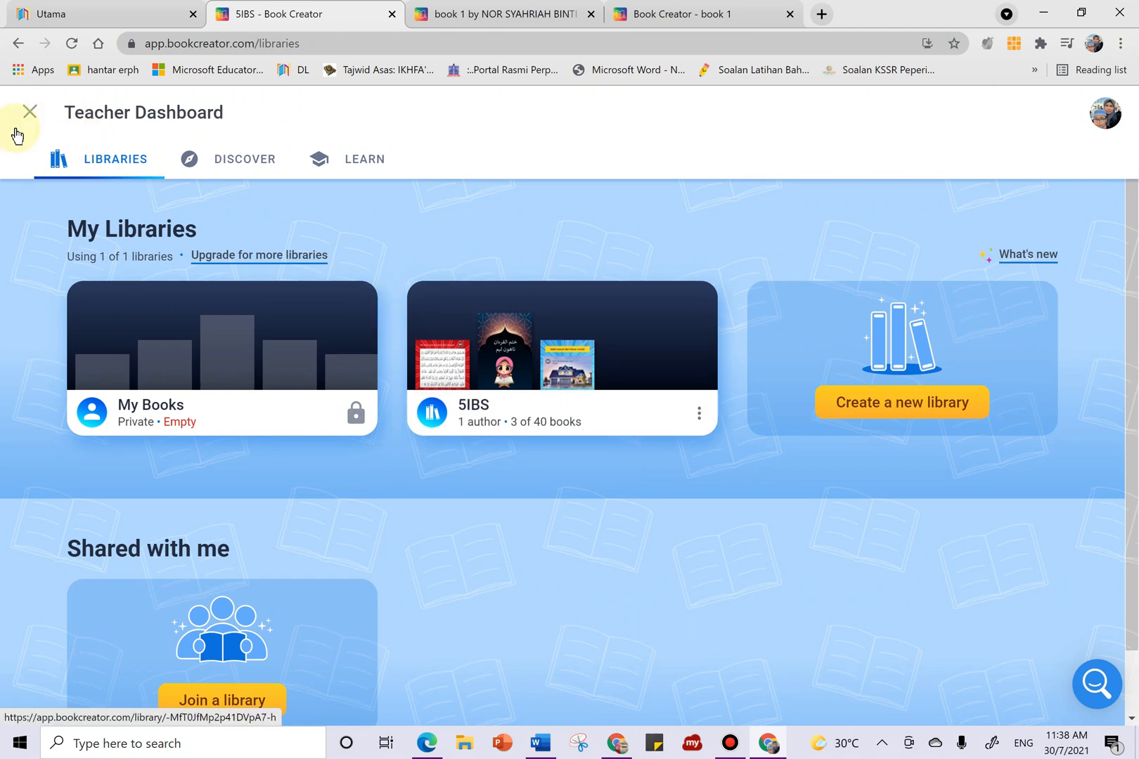
click(24, 108)
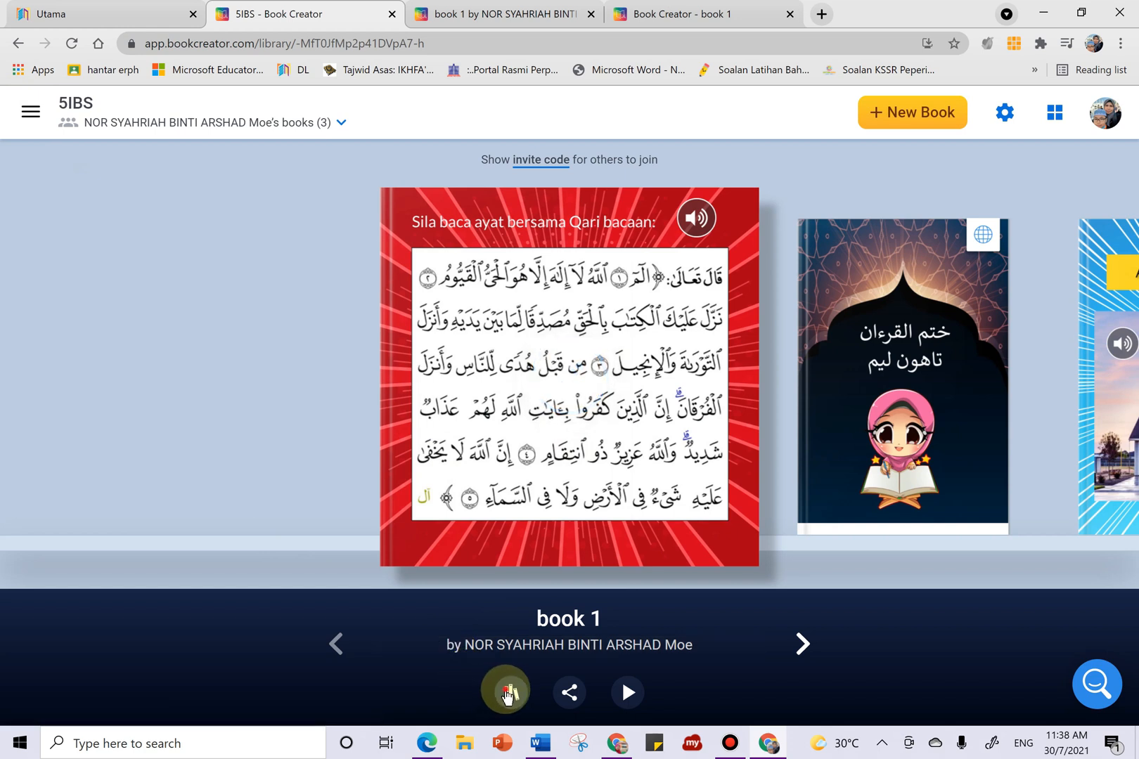
Delete "book 1" from the 5IBS library and confirm the deletion
click(508, 696)
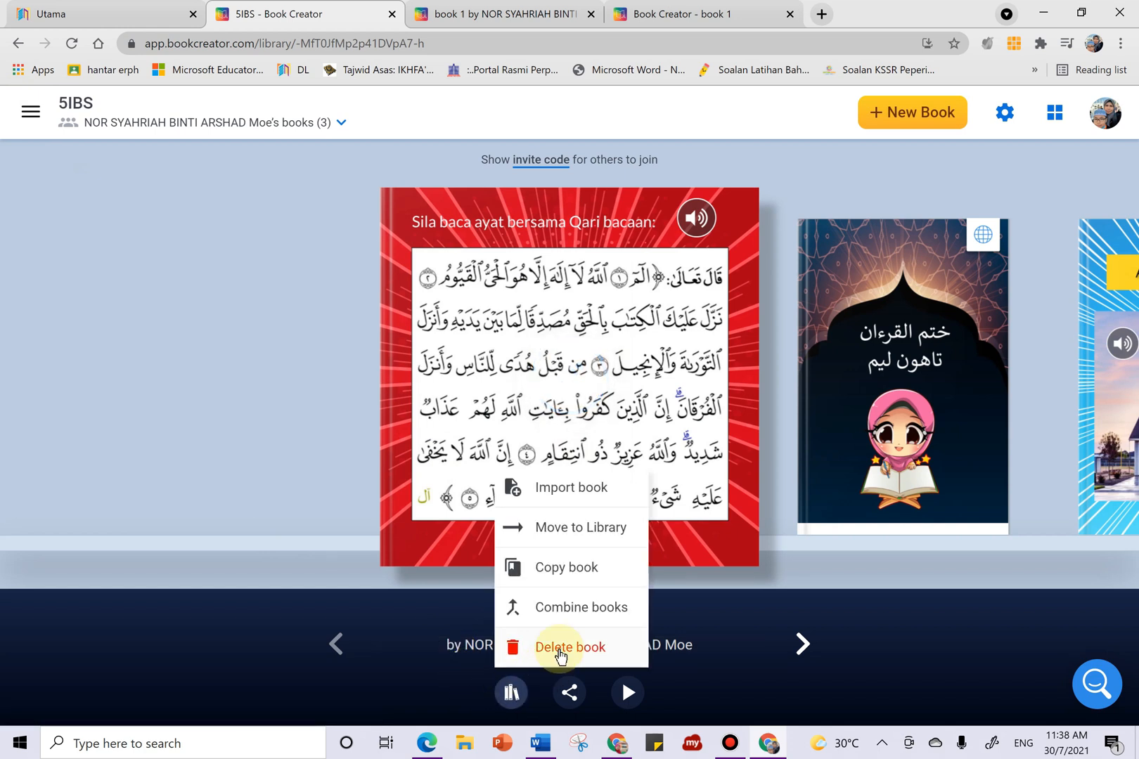
click(568, 645)
click(729, 469)
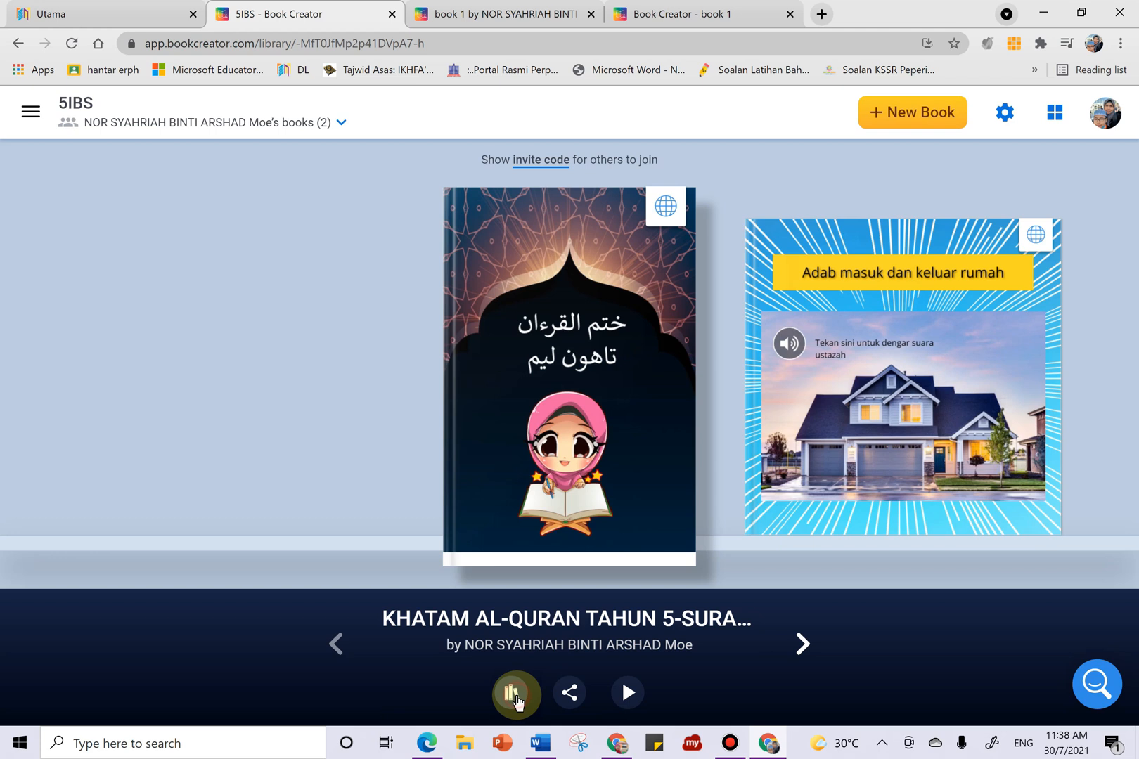
Review the destination libraries for copying the "KHATAM AL-QURAN TAHUN 5" book, without making a copy
click(514, 696)
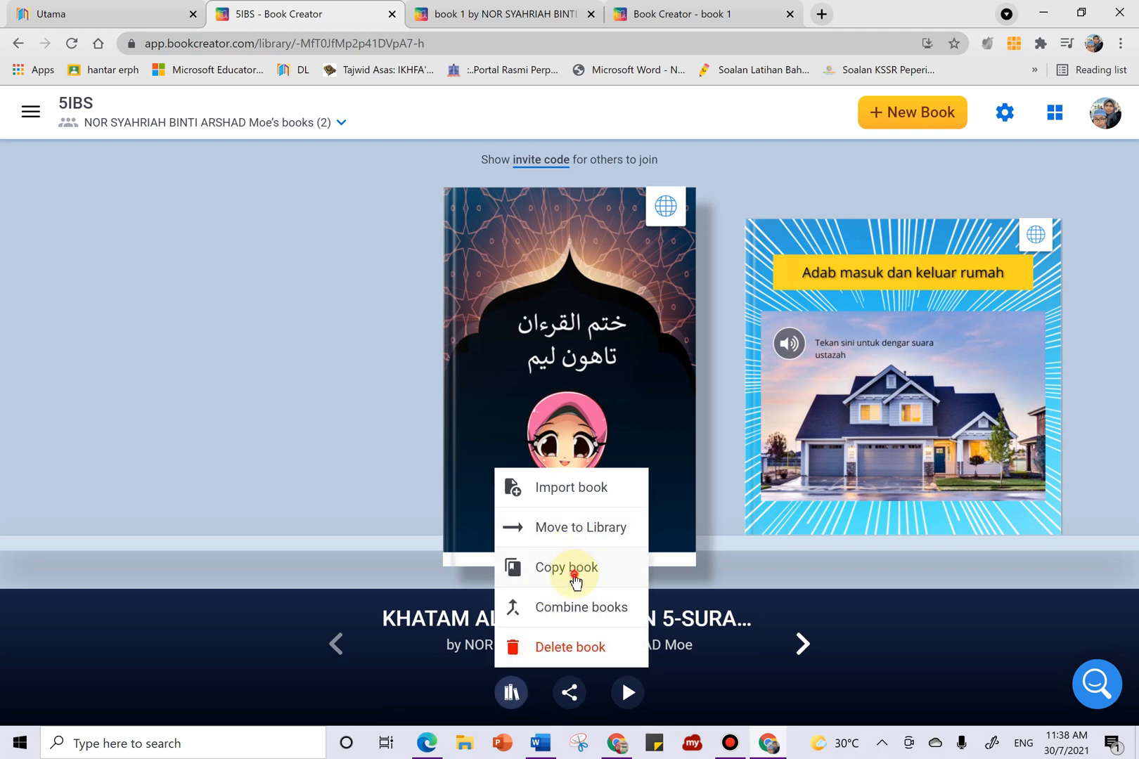
click(575, 569)
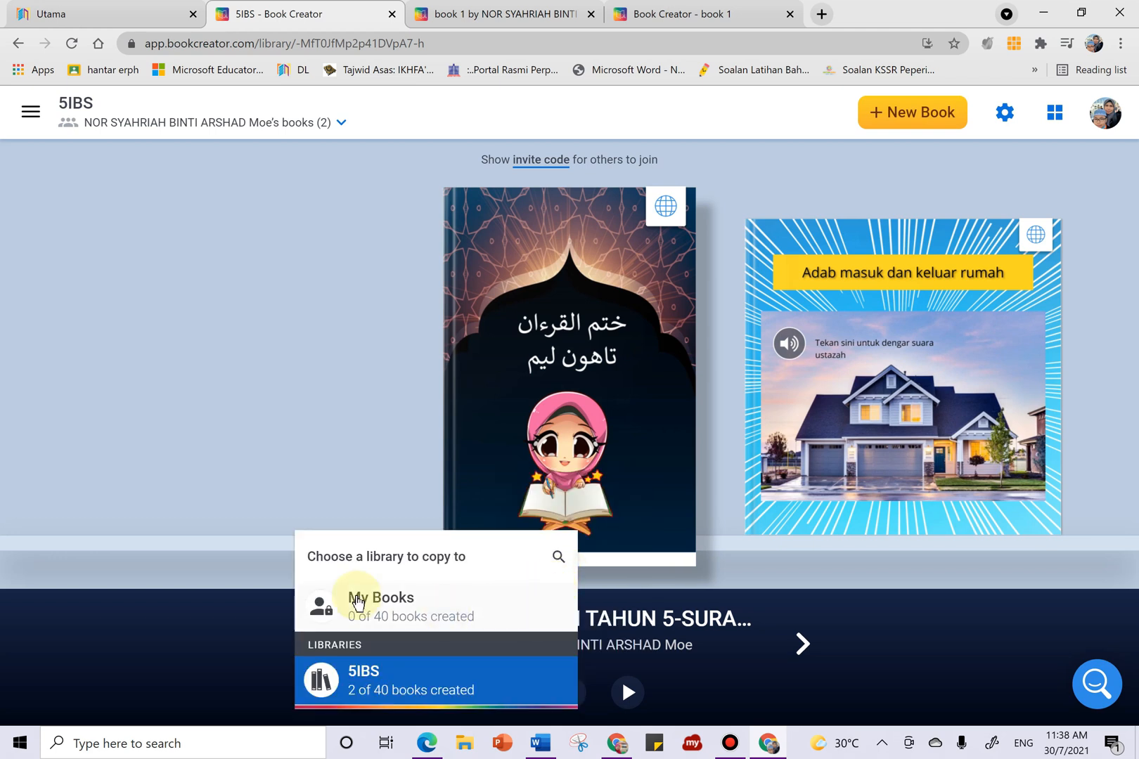
click(313, 450)
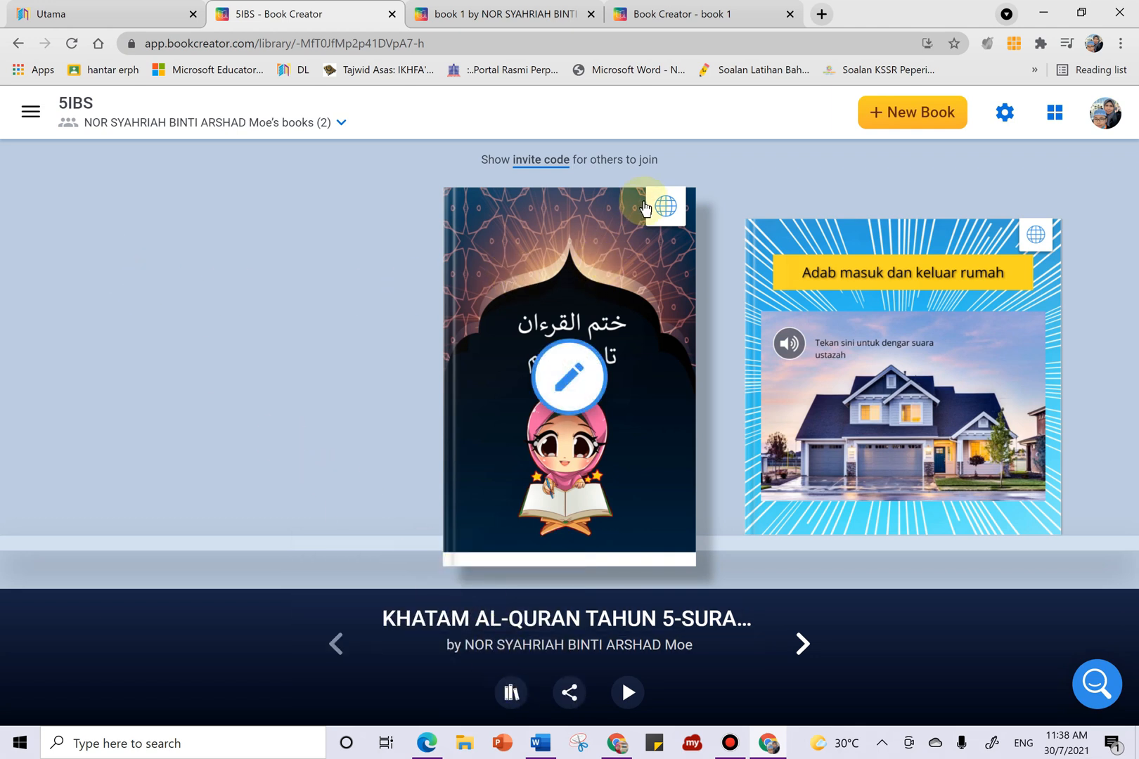
Stop publishing the "KHATAM AL-QURAN TAHUN 5" book online and confirm it
click(666, 206)
click(315, 636)
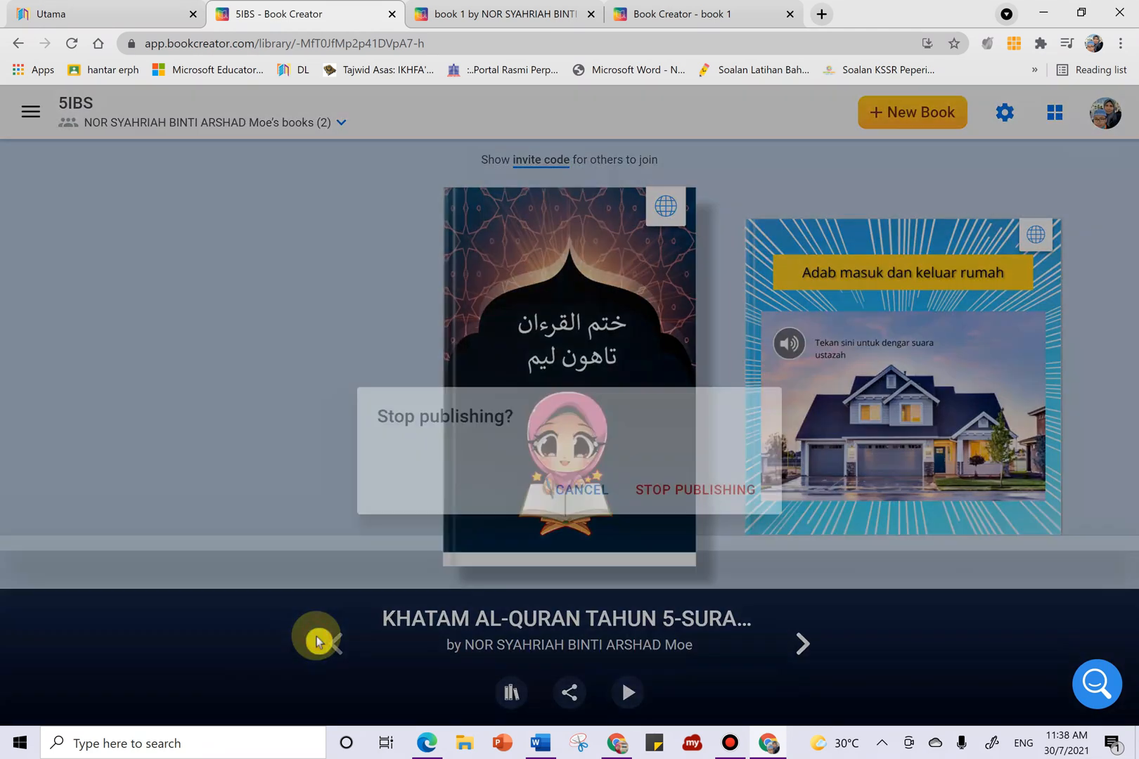
click(687, 454)
Open the "KHATAM AL-QURAN TAHUN 5" book in the editor, view pages 2 and 3, and return to the library
click(571, 376)
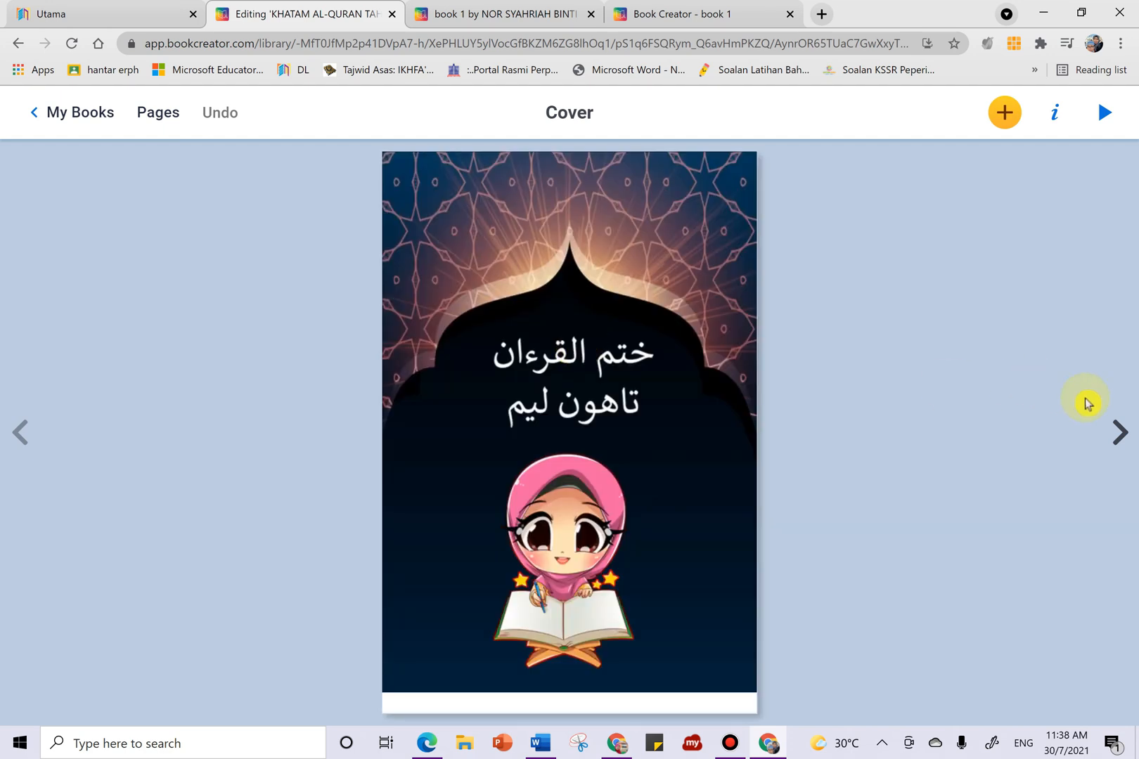
click(1120, 431)
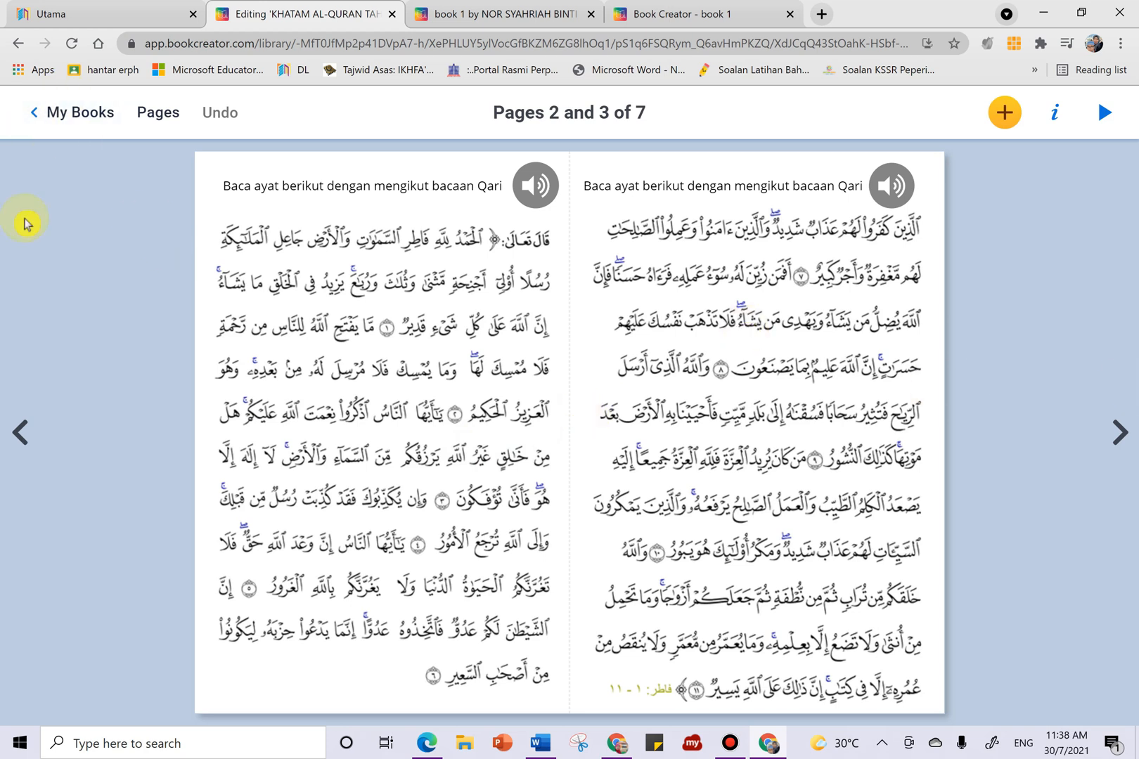
click(22, 432)
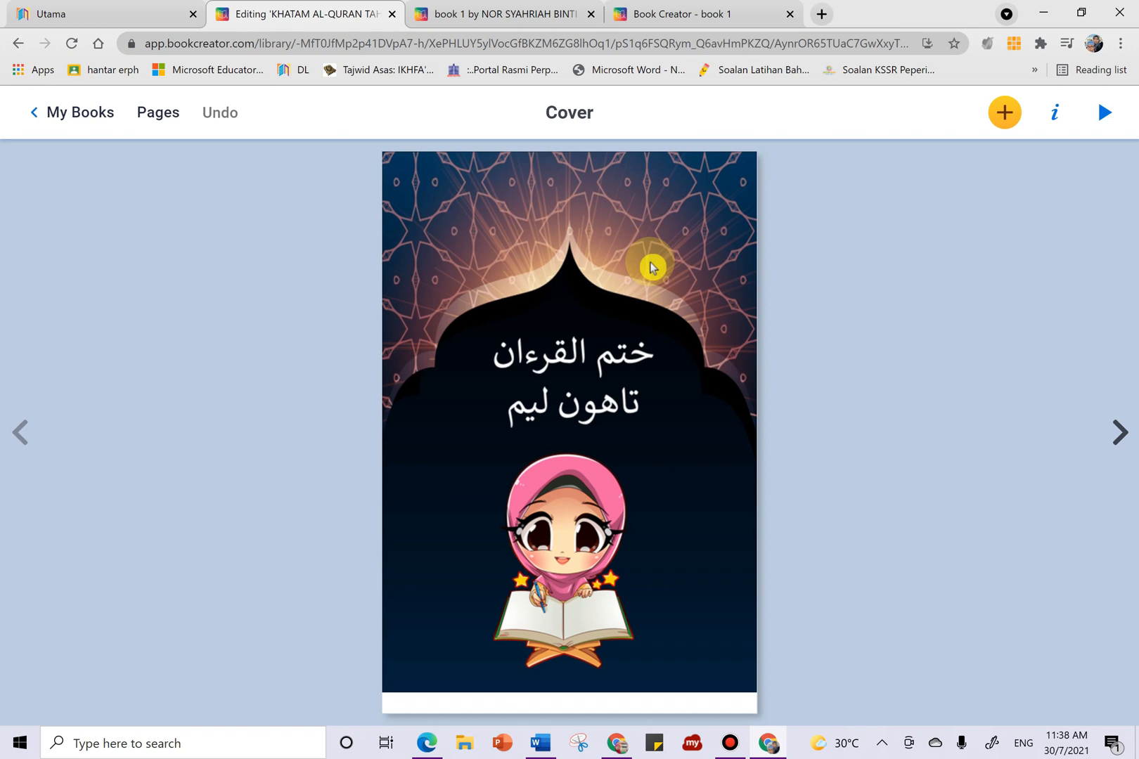
click(56, 112)
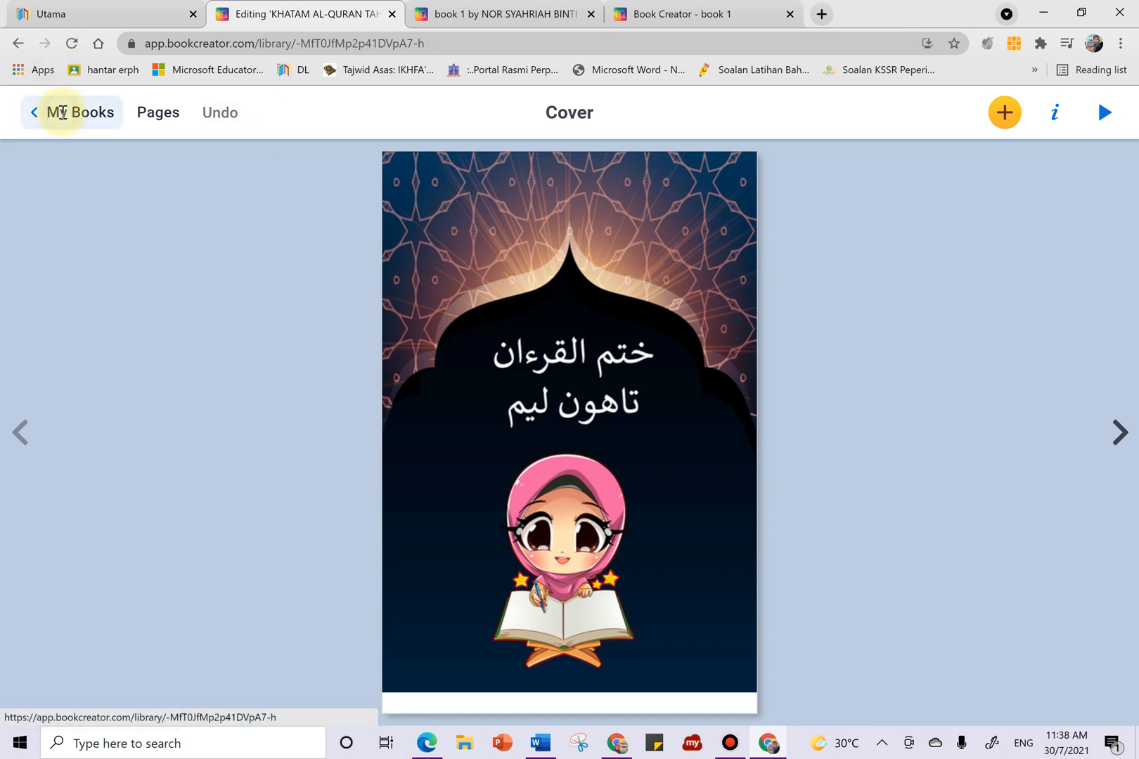
Open the "ADAB MASUK DAN KELUAR RUMAH" book, preview it in reading mode, and play the audio on its cover
click(827, 362)
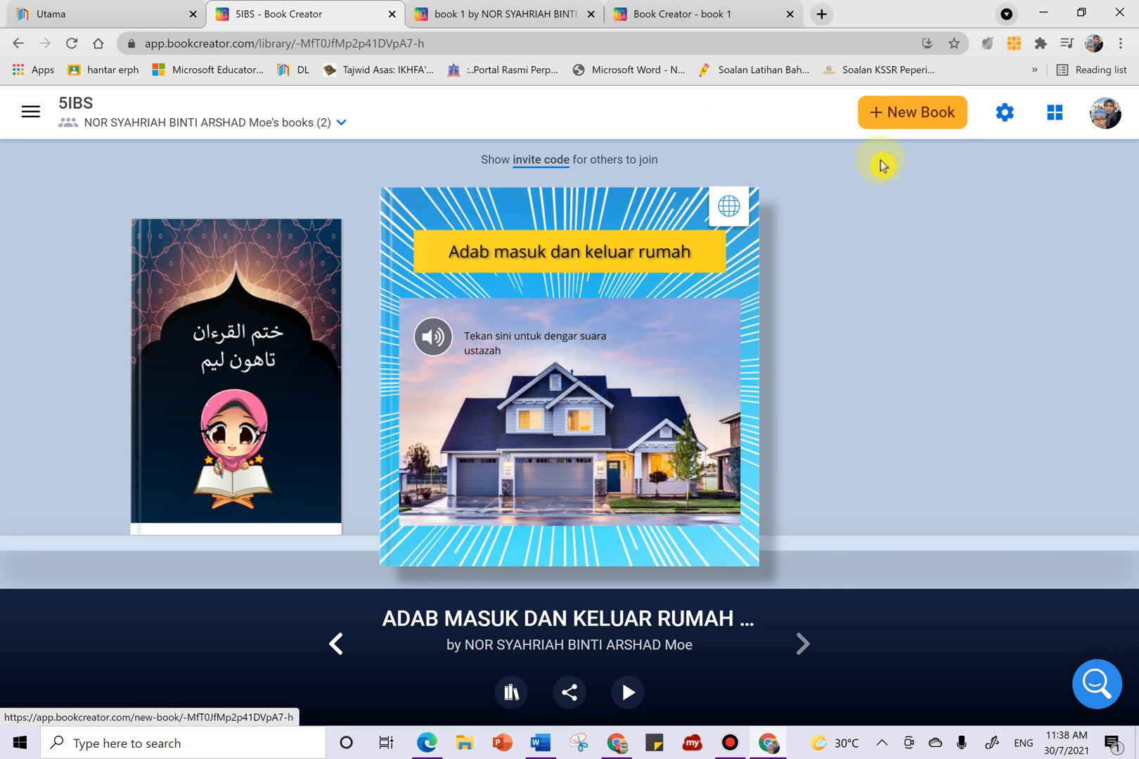
click(706, 287)
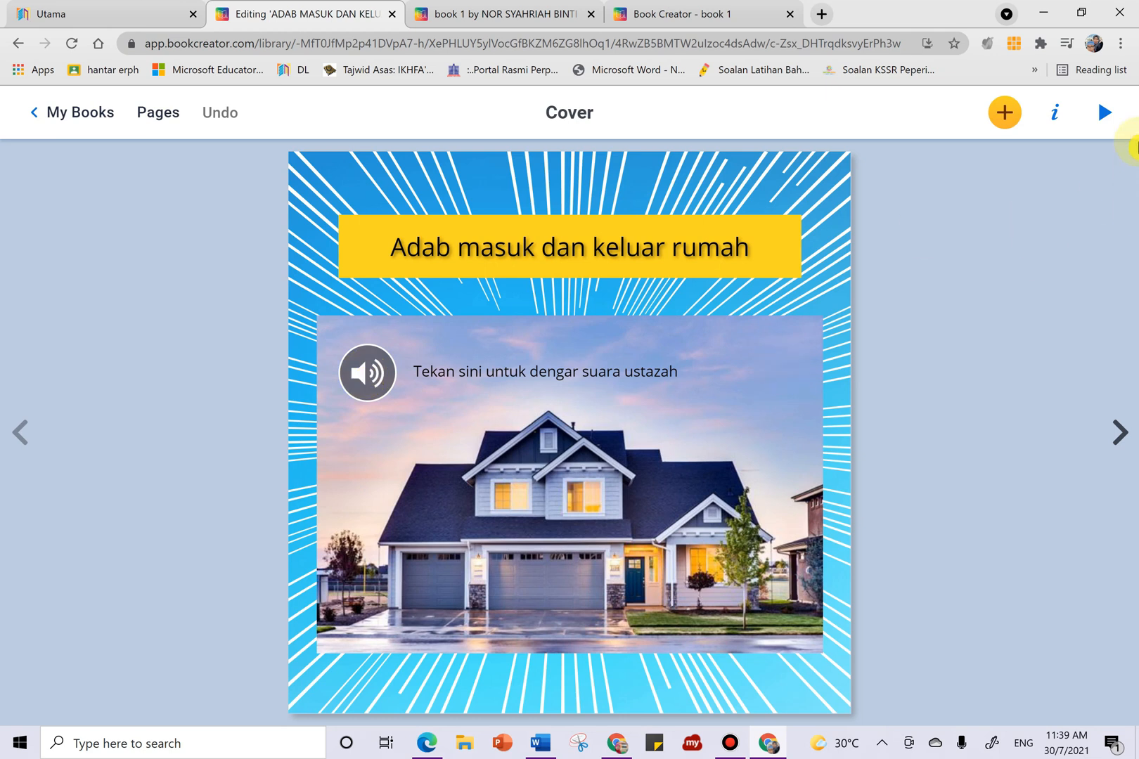
click(1104, 114)
click(650, 387)
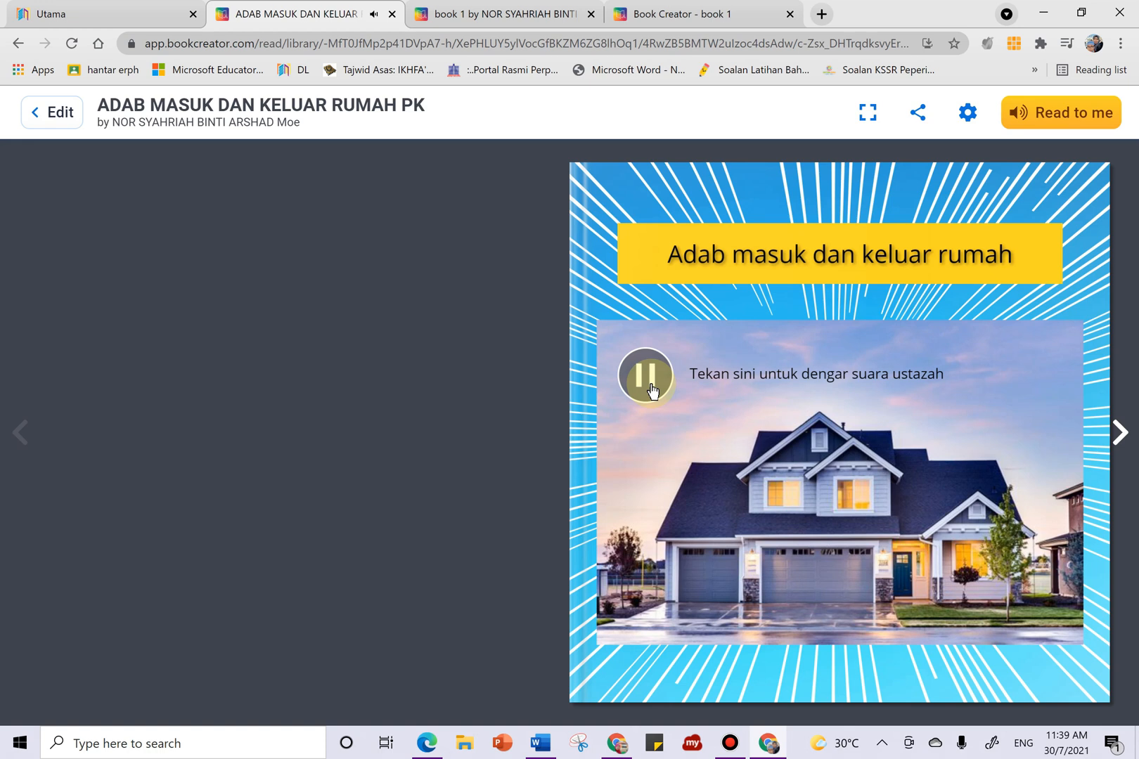
Turn to the spread after the cover, and play and pause the audio recordings on both of its pages
click(1116, 441)
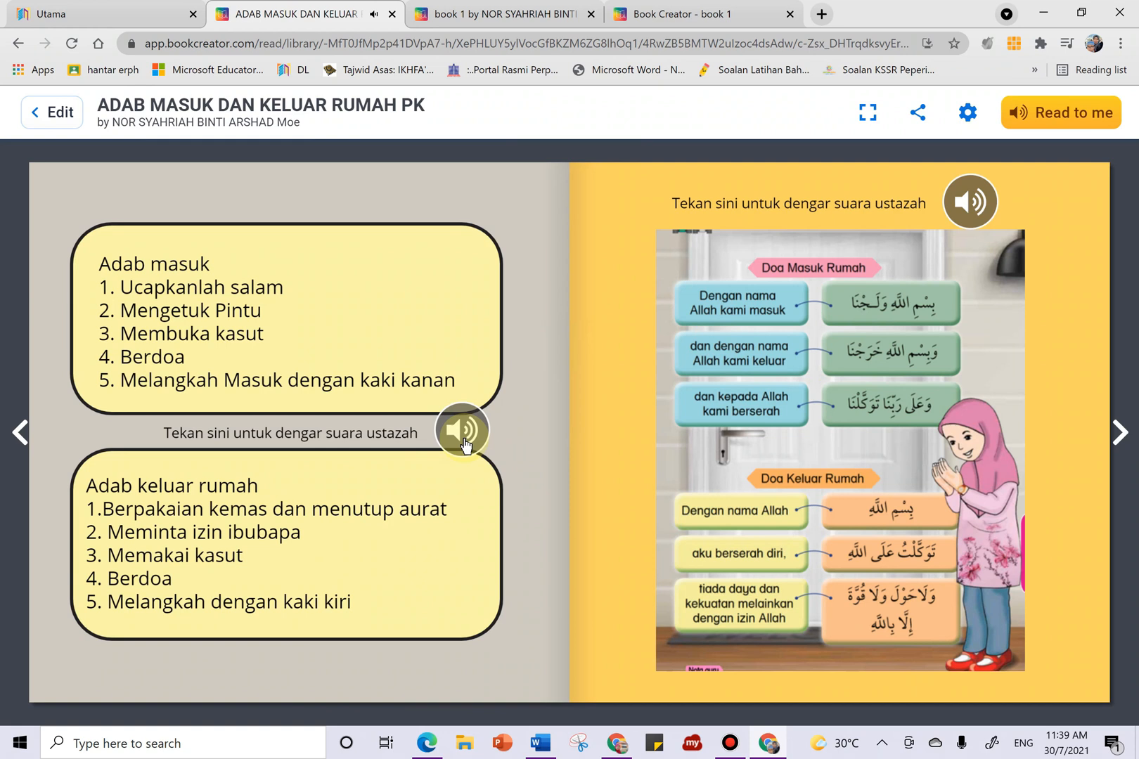
click(464, 443)
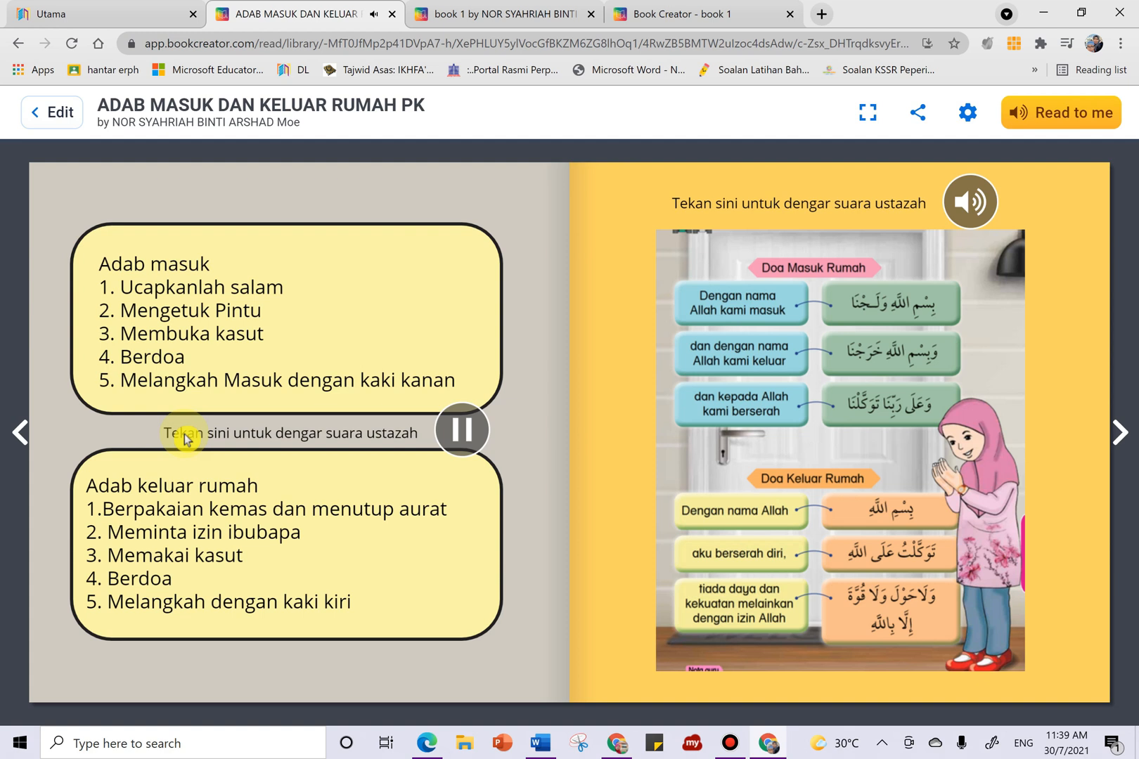
click(460, 430)
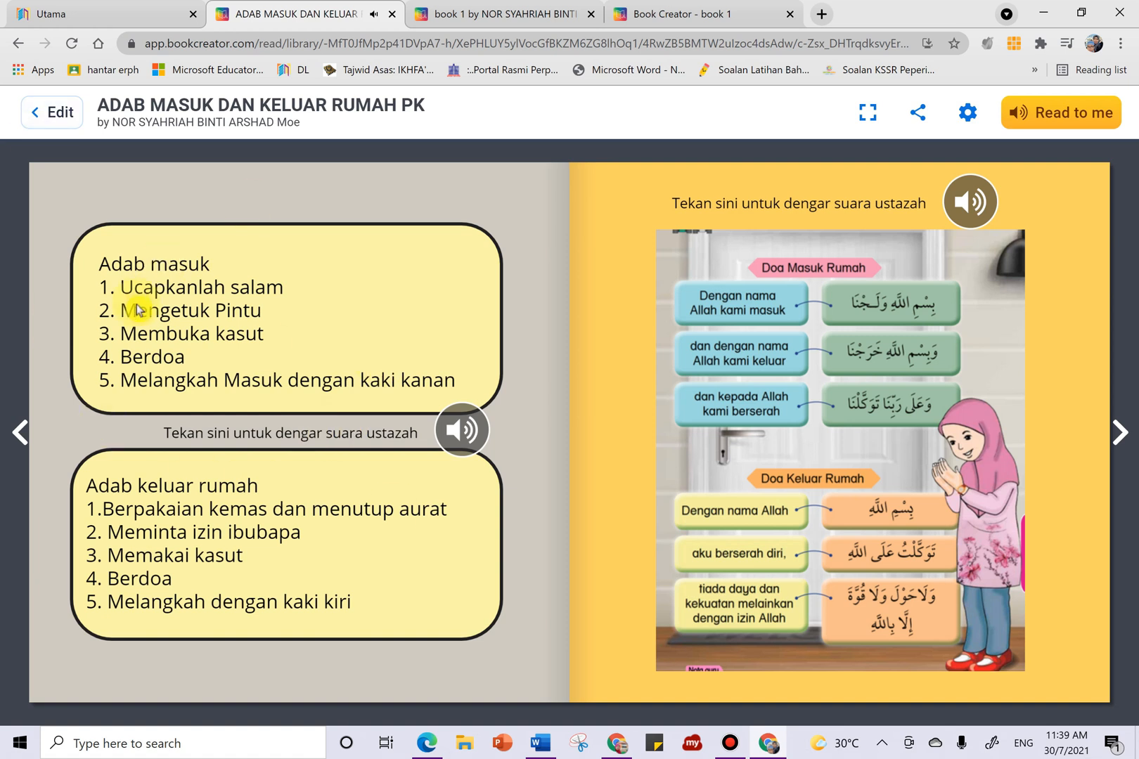
click(973, 211)
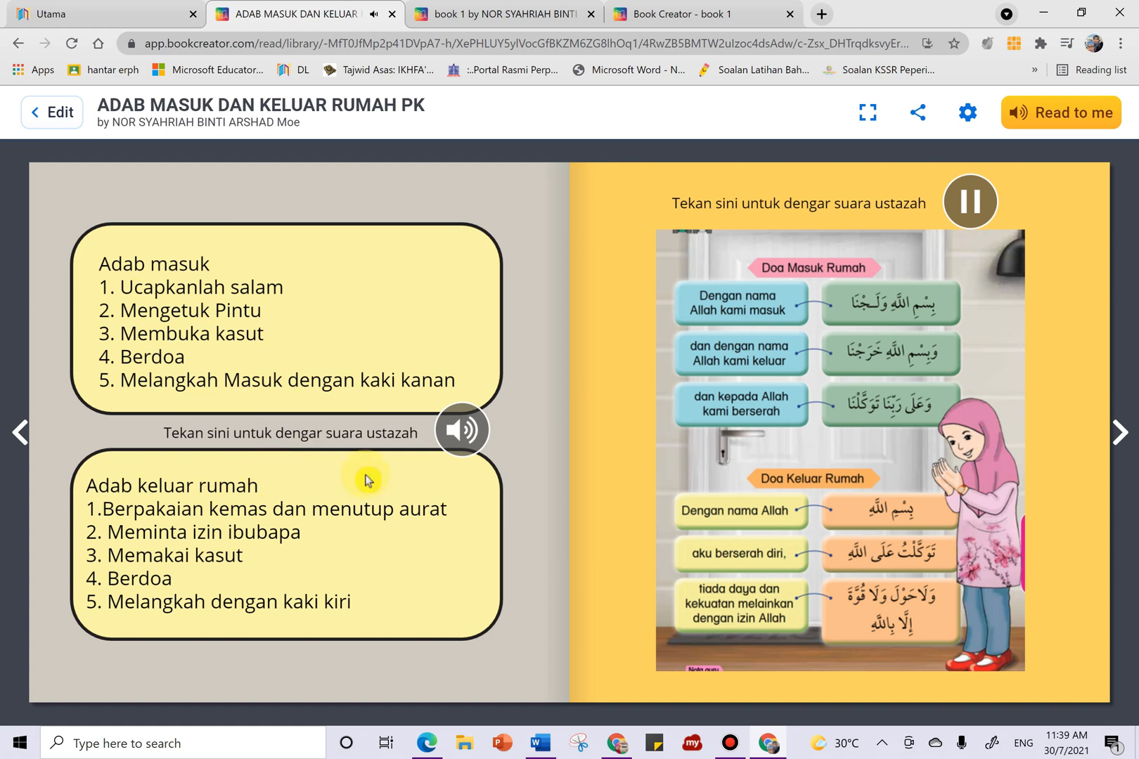
click(962, 204)
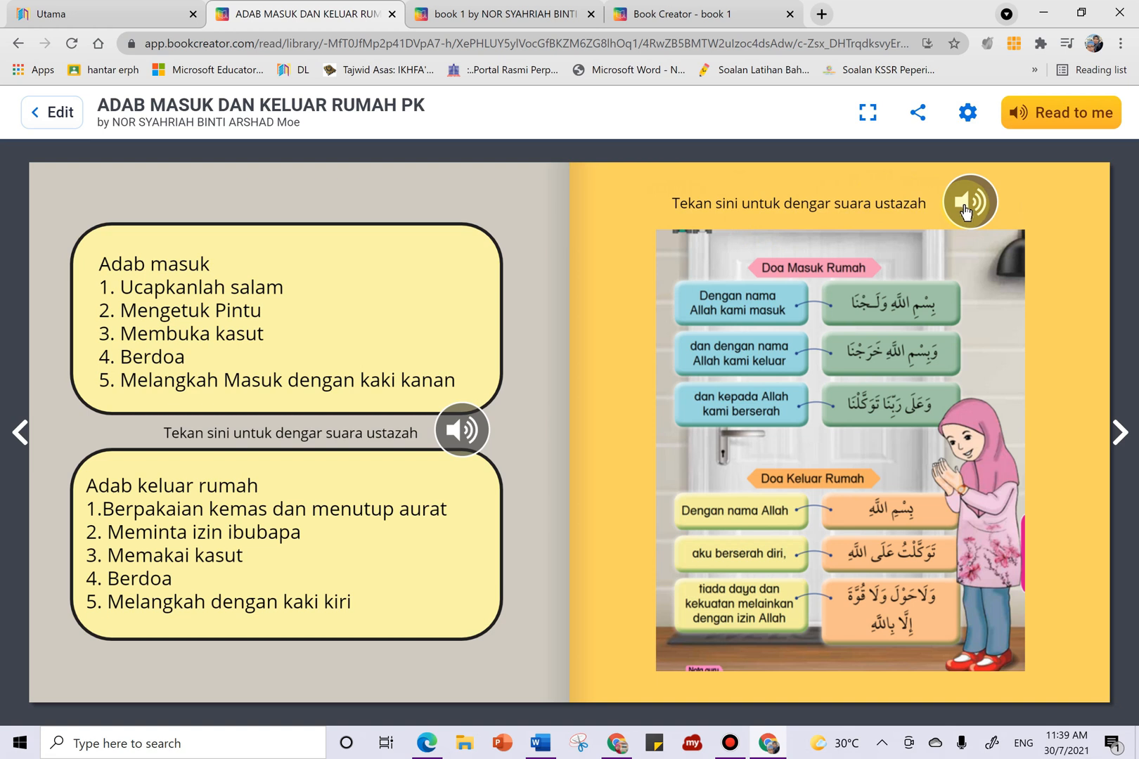
Turn to the spread with the memorisation task, and play and pause its audio recording
click(1120, 432)
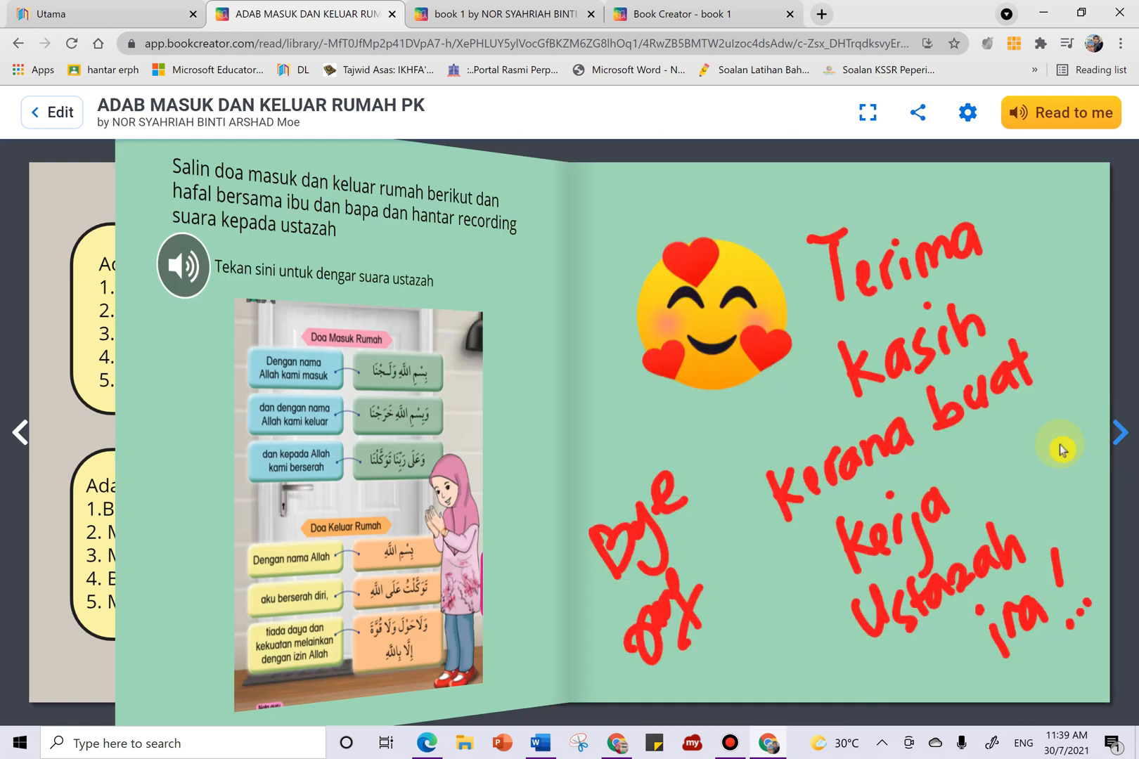
click(97, 291)
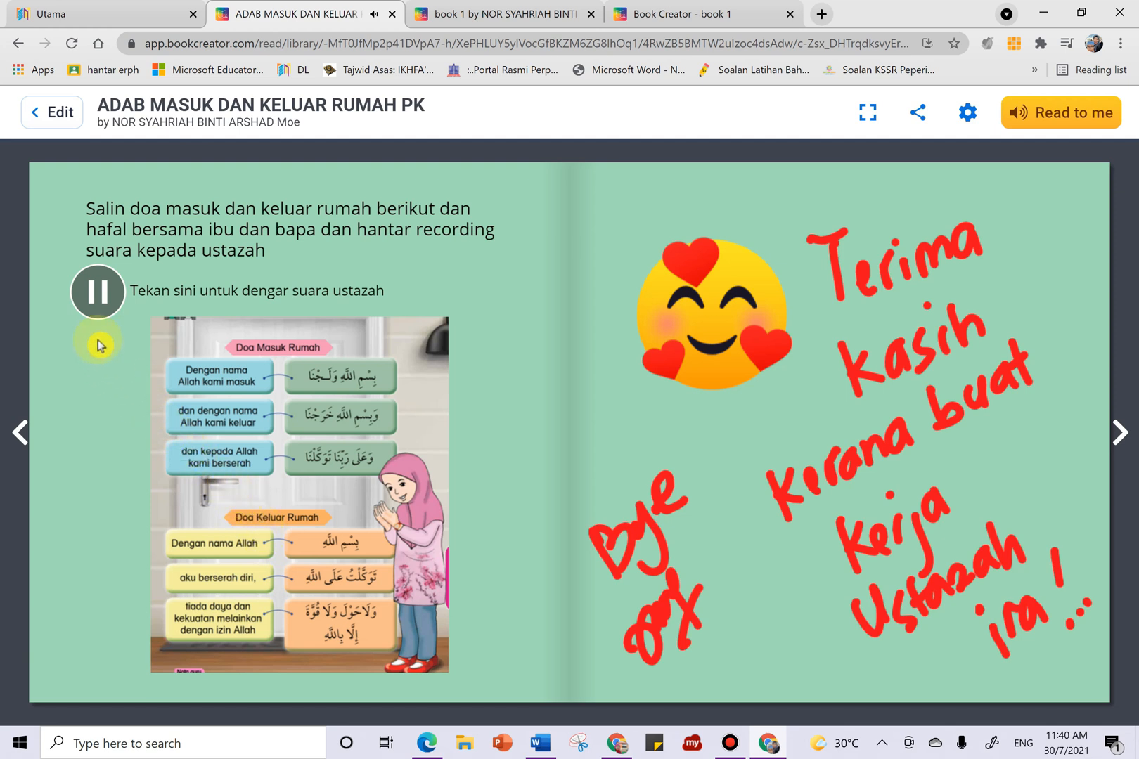
click(97, 292)
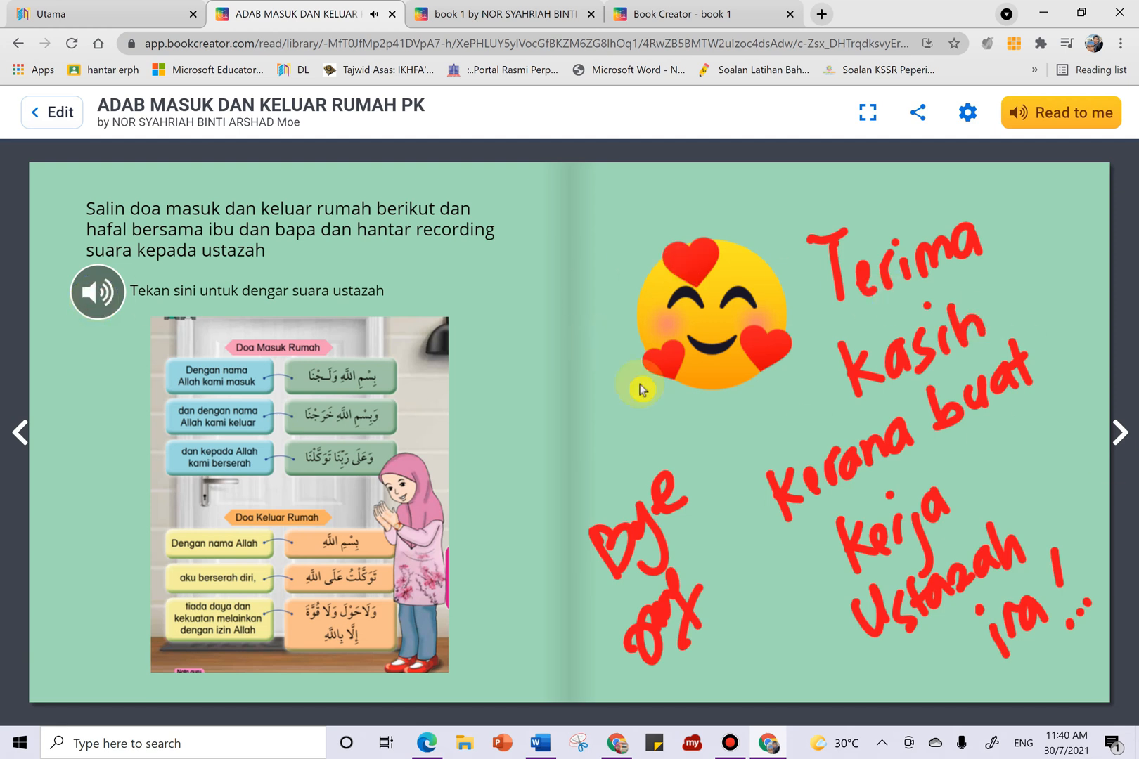
Page past the thank-you page in the preview, and go back through the book to its cover
click(1120, 431)
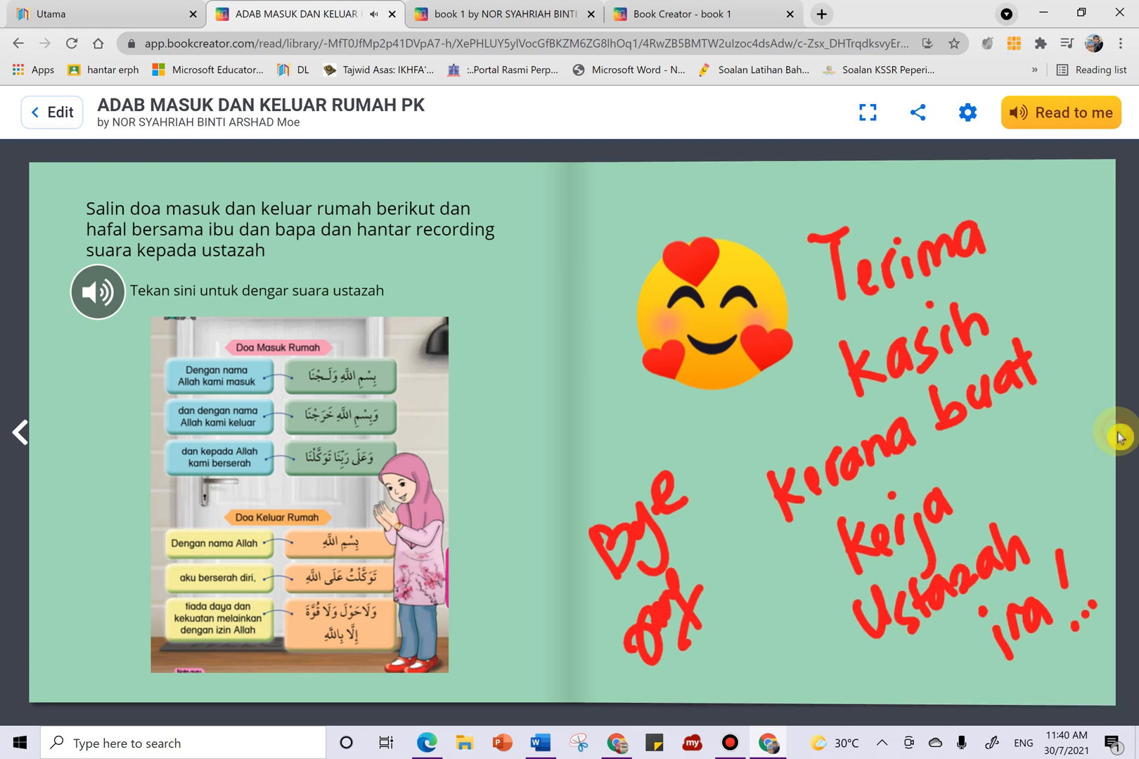
click(14, 436)
click(14, 436)
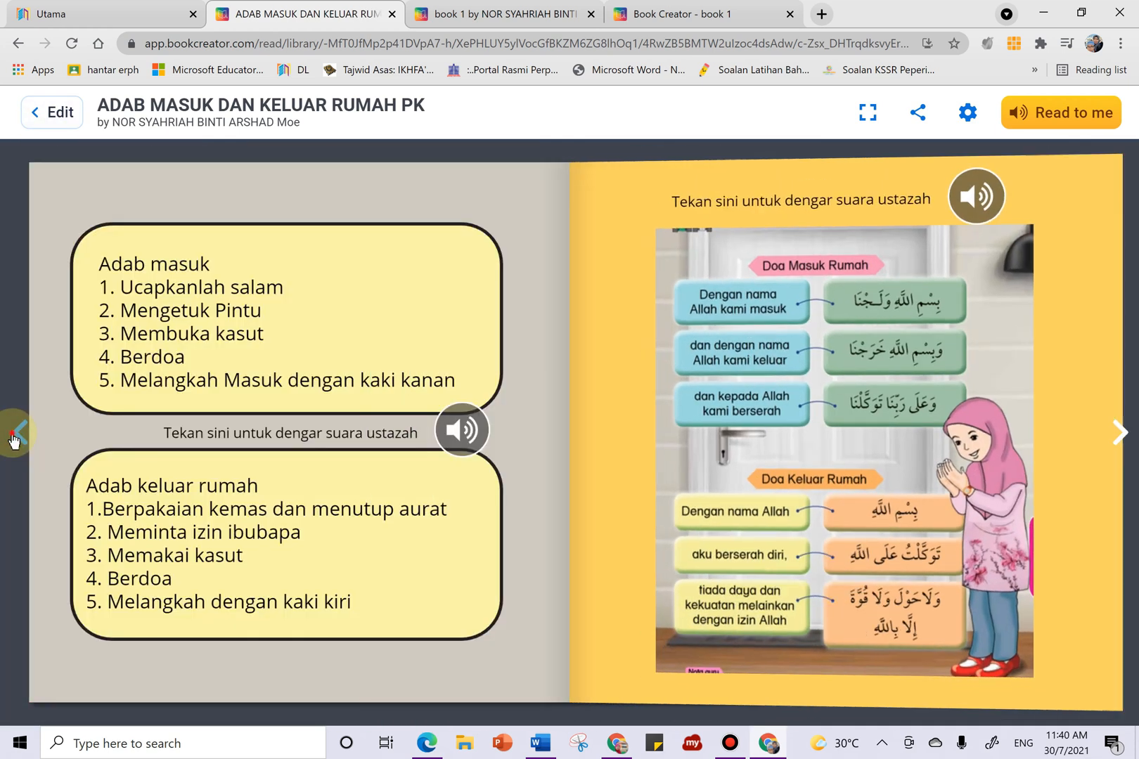
click(14, 436)
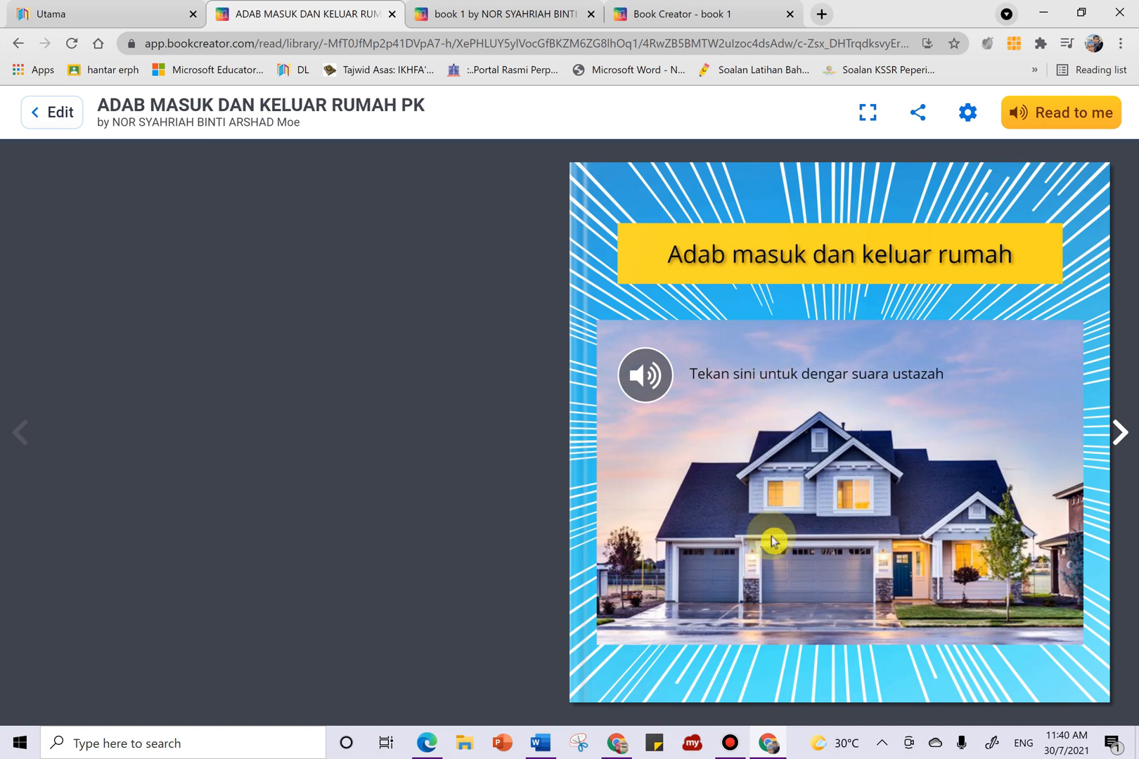
mouse_move(729, 753)
click(730, 746)
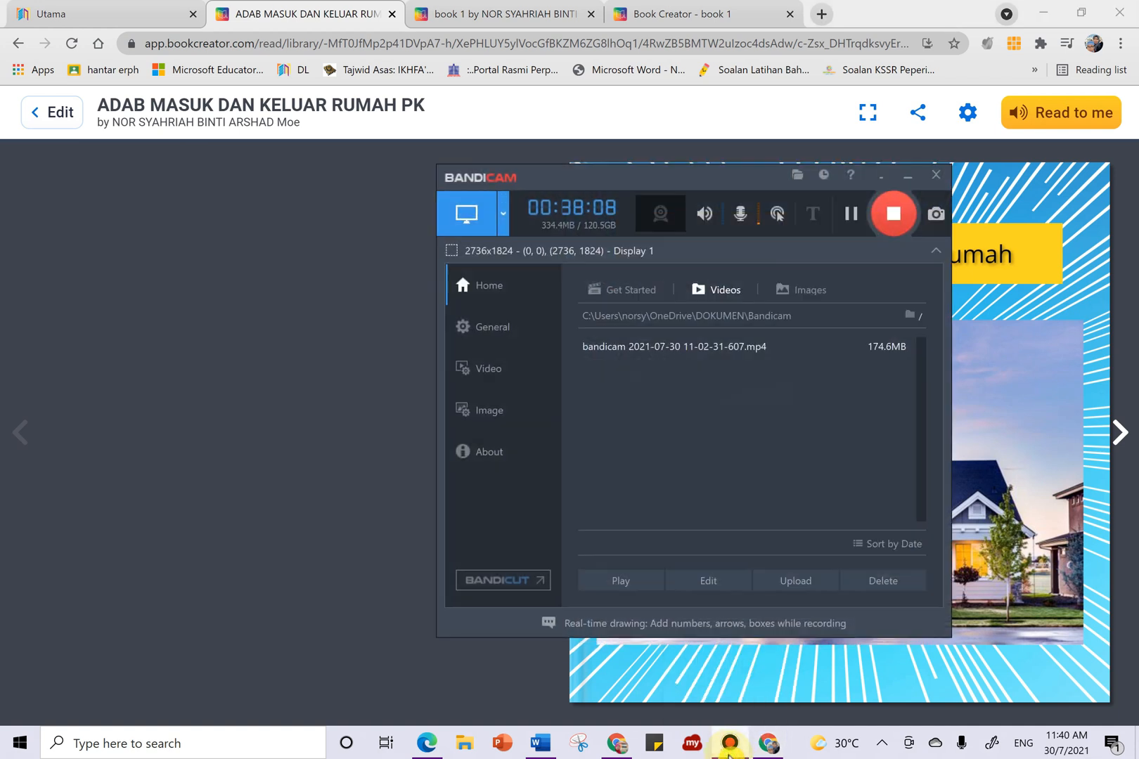